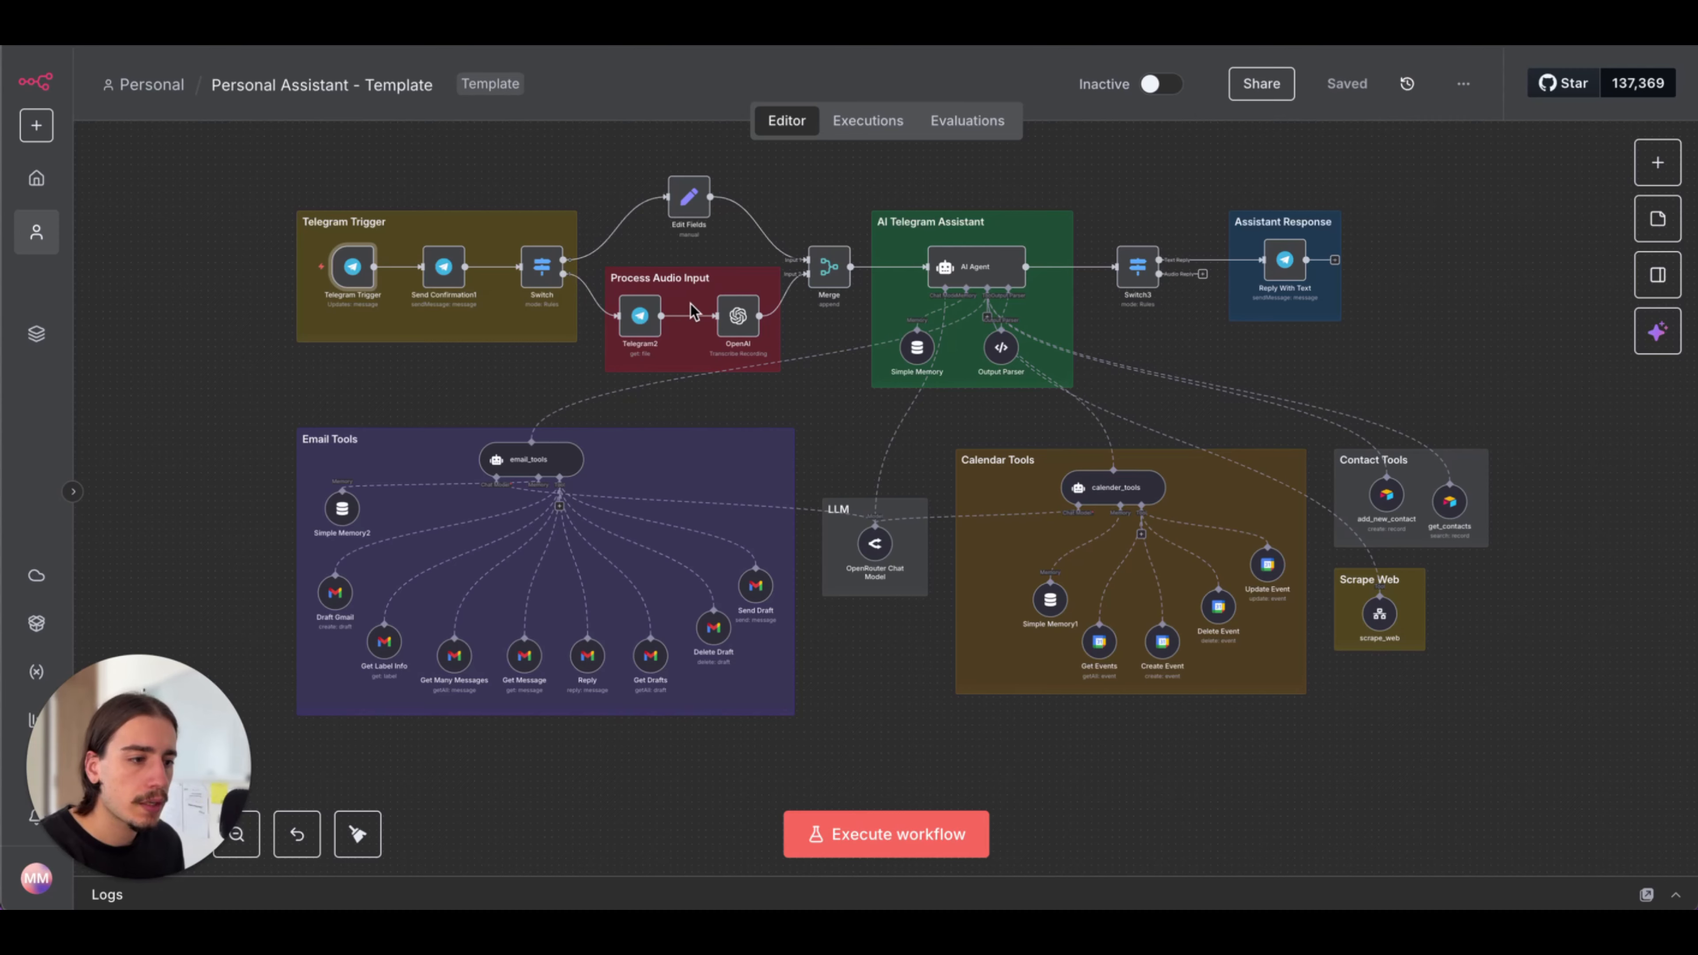
Examine the Personal Assistant template's trigger, audio, AI agent, email, calendar, contact and web-scraping sections on the canvas
{"action": "scroll", "coordinate": [716, 267], "scroll_direction": "up", "scroll_amount": 2}
{"action": "scroll", "coordinate": [716, 266], "scroll_direction": "up", "scroll_amount": 4}
{"action": "scroll", "coordinate": [745, 379], "scroll_direction": "down", "scroll_amount": 6}
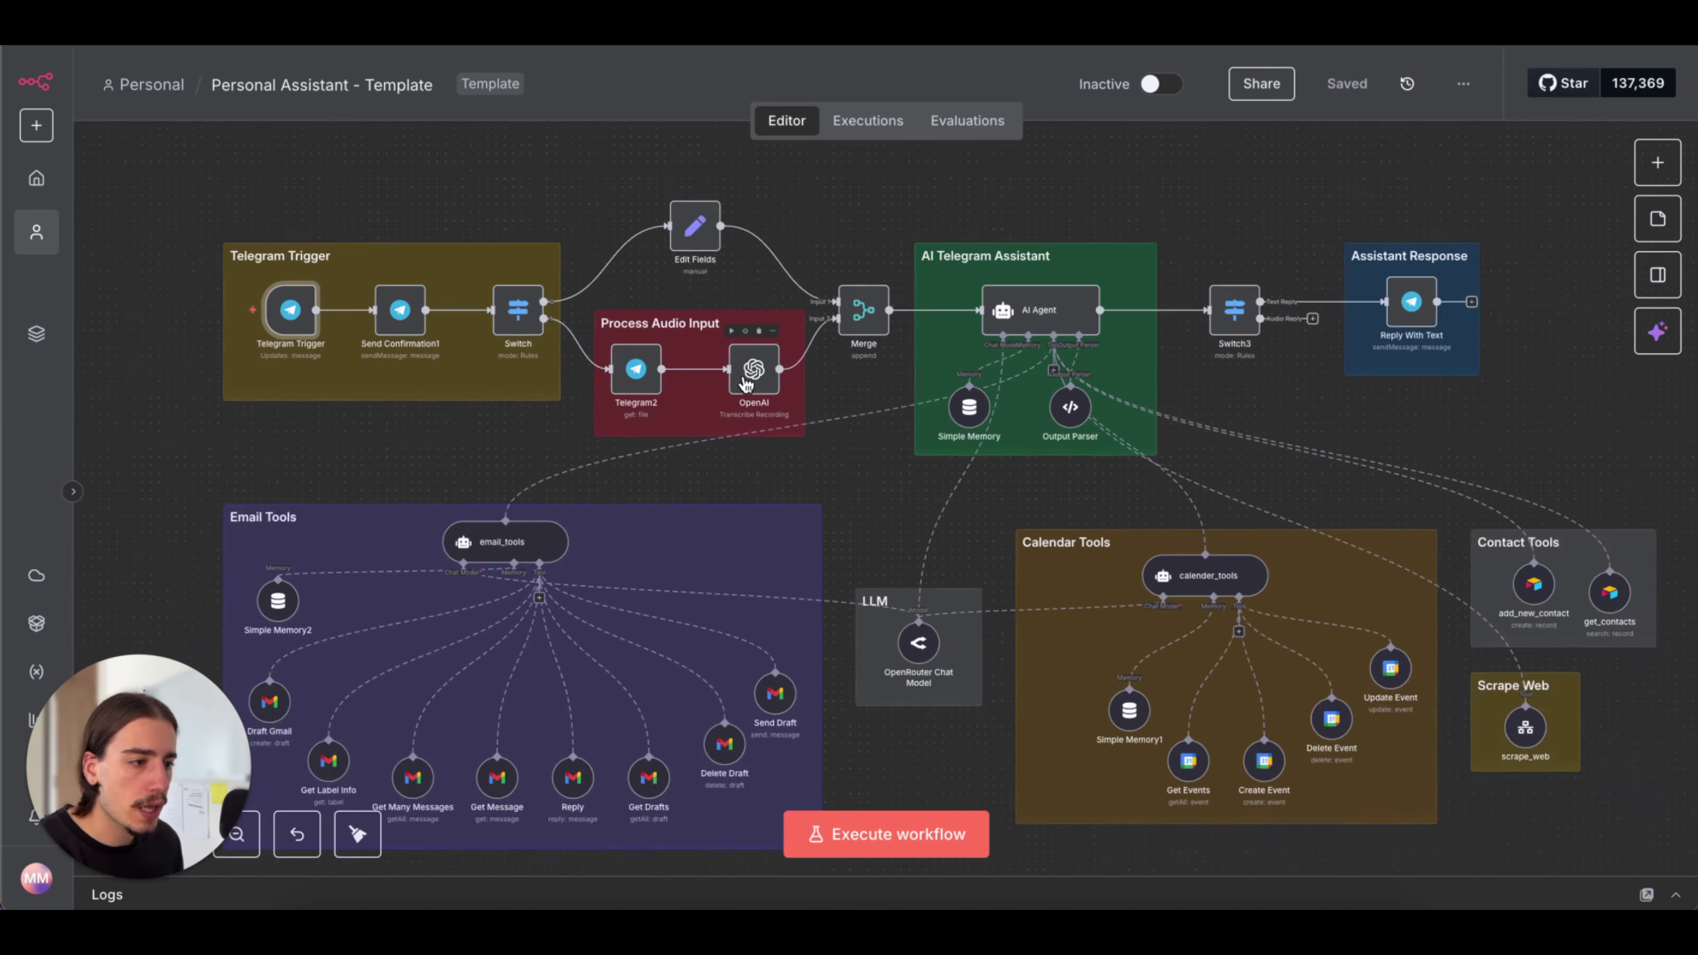
{"action": "scroll", "coordinate": [746, 378], "scroll_direction": "right", "scroll_amount": 1}
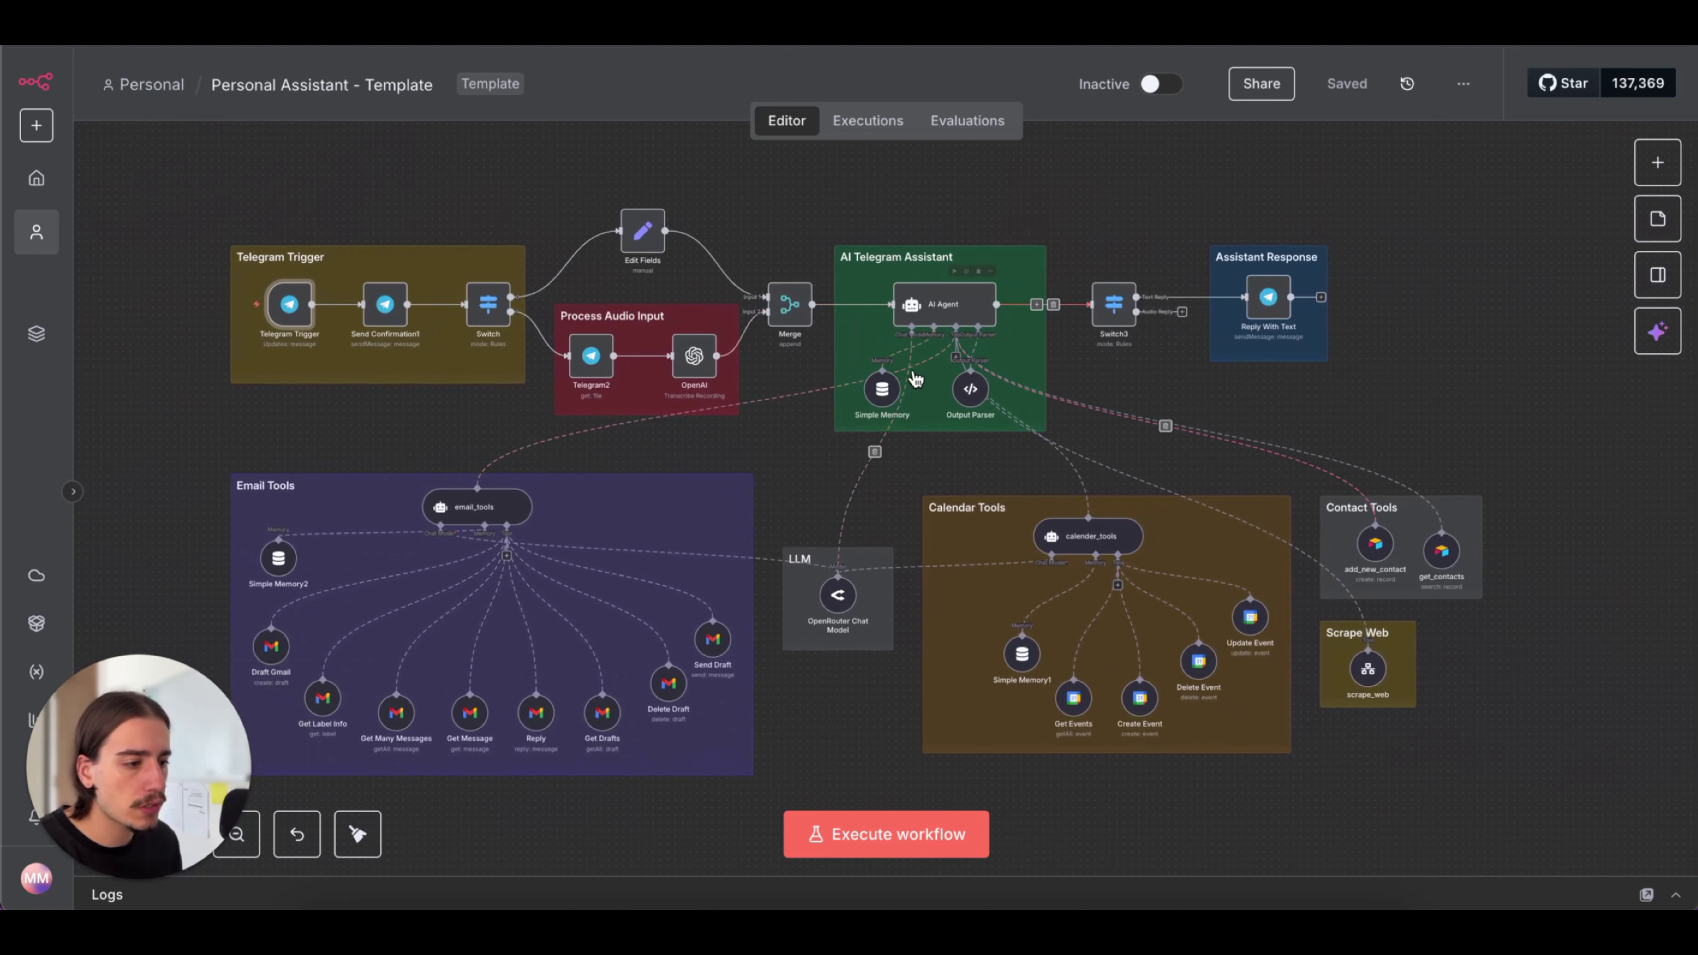
{"action": "scroll", "coordinate": [939, 445], "scroll_direction": "down", "scroll_amount": 1}
{"action": "scroll", "coordinate": [939, 445], "scroll_direction": "down", "scroll_amount": 2}
{"action": "scroll", "coordinate": [939, 445], "scroll_direction": "left", "scroll_amount": 1}
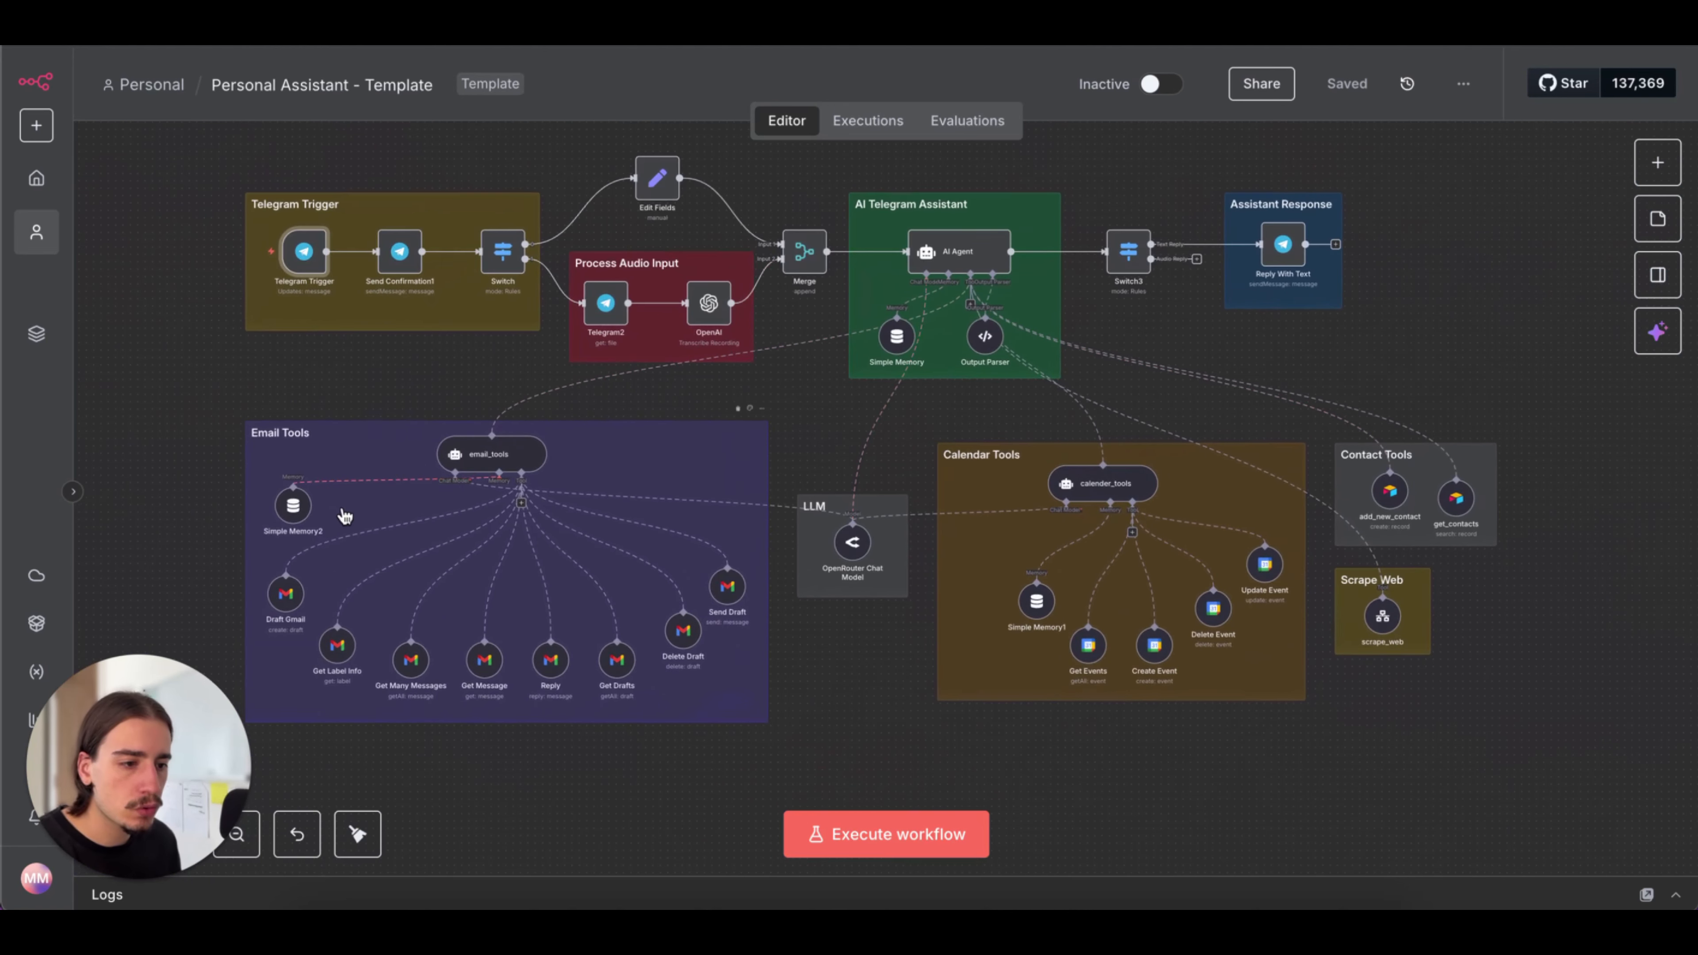
{"action": "scroll", "coordinate": [344, 516], "scroll_direction": "up", "scroll_amount": 3}
{"action": "scroll", "coordinate": [344, 517], "scroll_direction": "down", "scroll_amount": 3}
{"action": "scroll", "coordinate": [1054, 565], "scroll_direction": "up", "scroll_amount": 4}
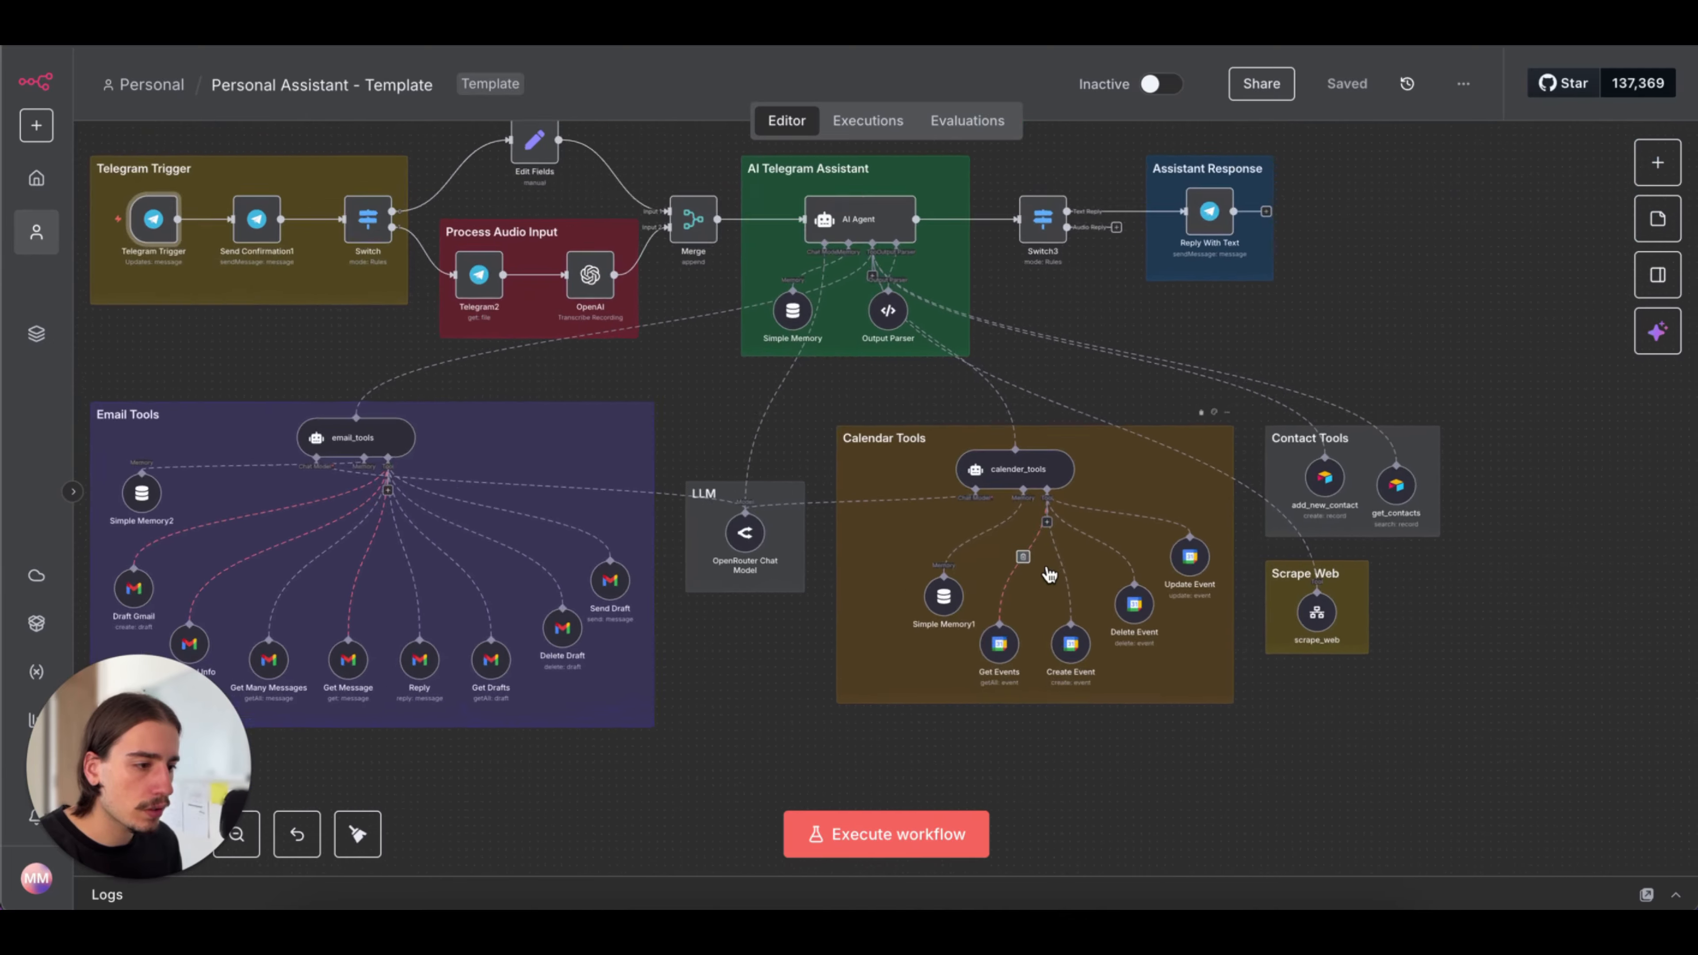
{"action": "scroll", "coordinate": [1053, 565], "scroll_direction": "down", "scroll_amount": 3}
{"action": "scroll", "coordinate": [1410, 522], "scroll_direction": "up", "scroll_amount": 4}
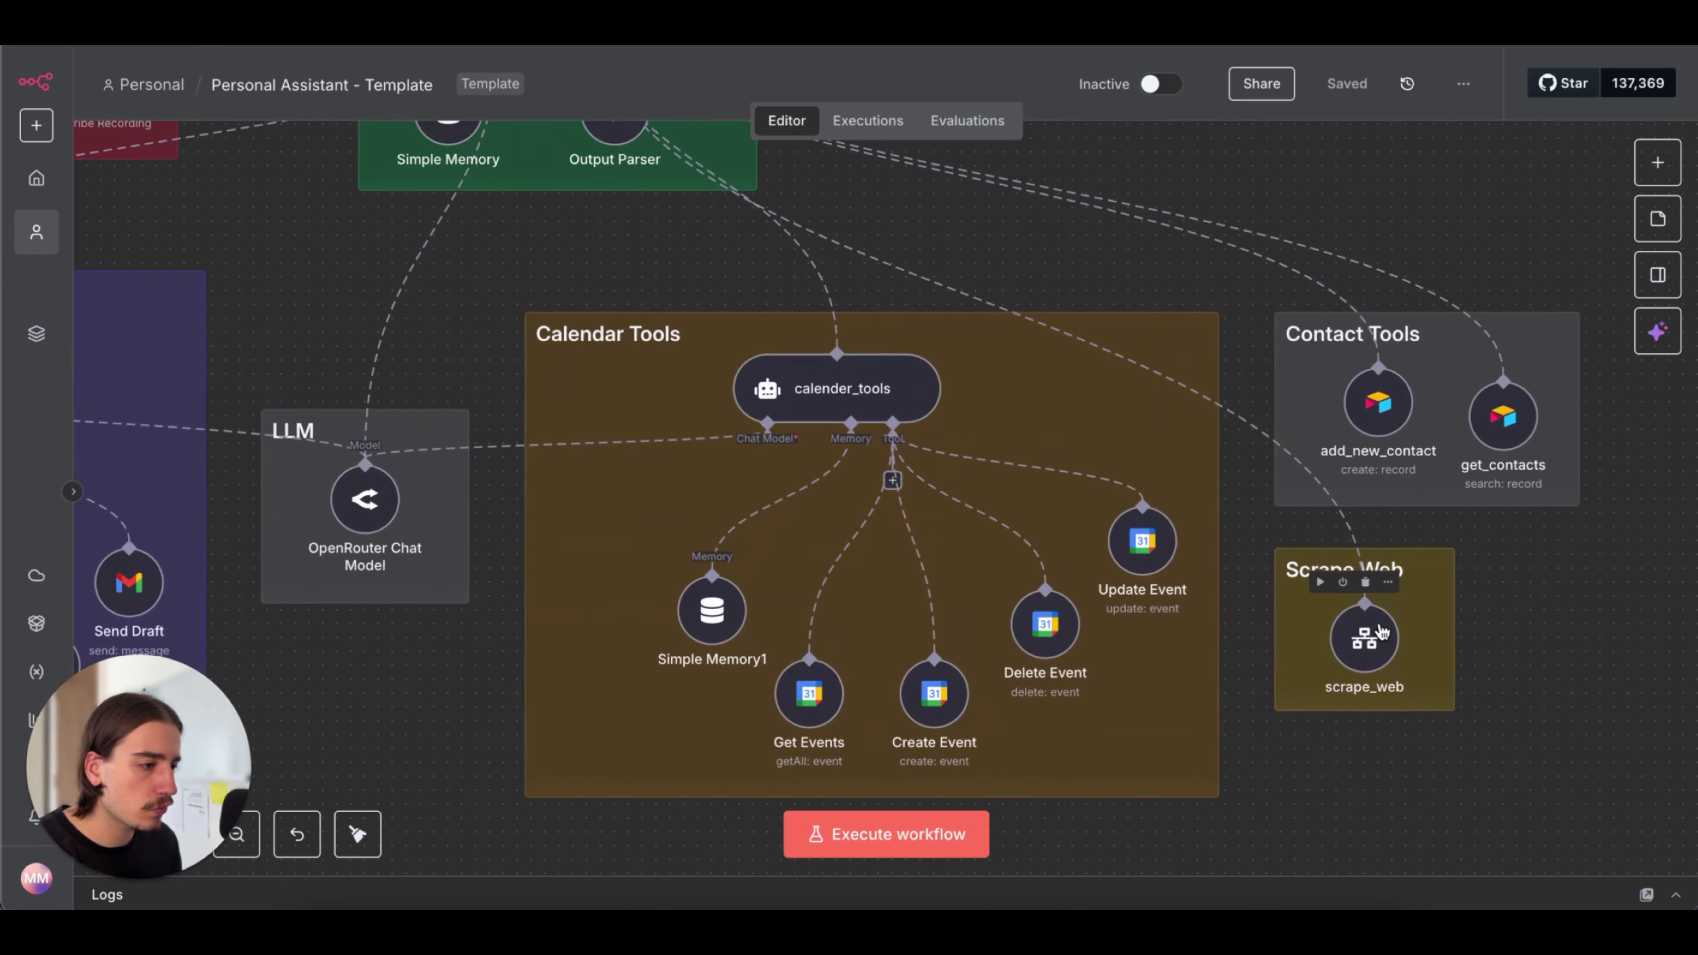
{"action": "scroll", "coordinate": [1406, 444], "scroll_direction": "down", "scroll_amount": 4}
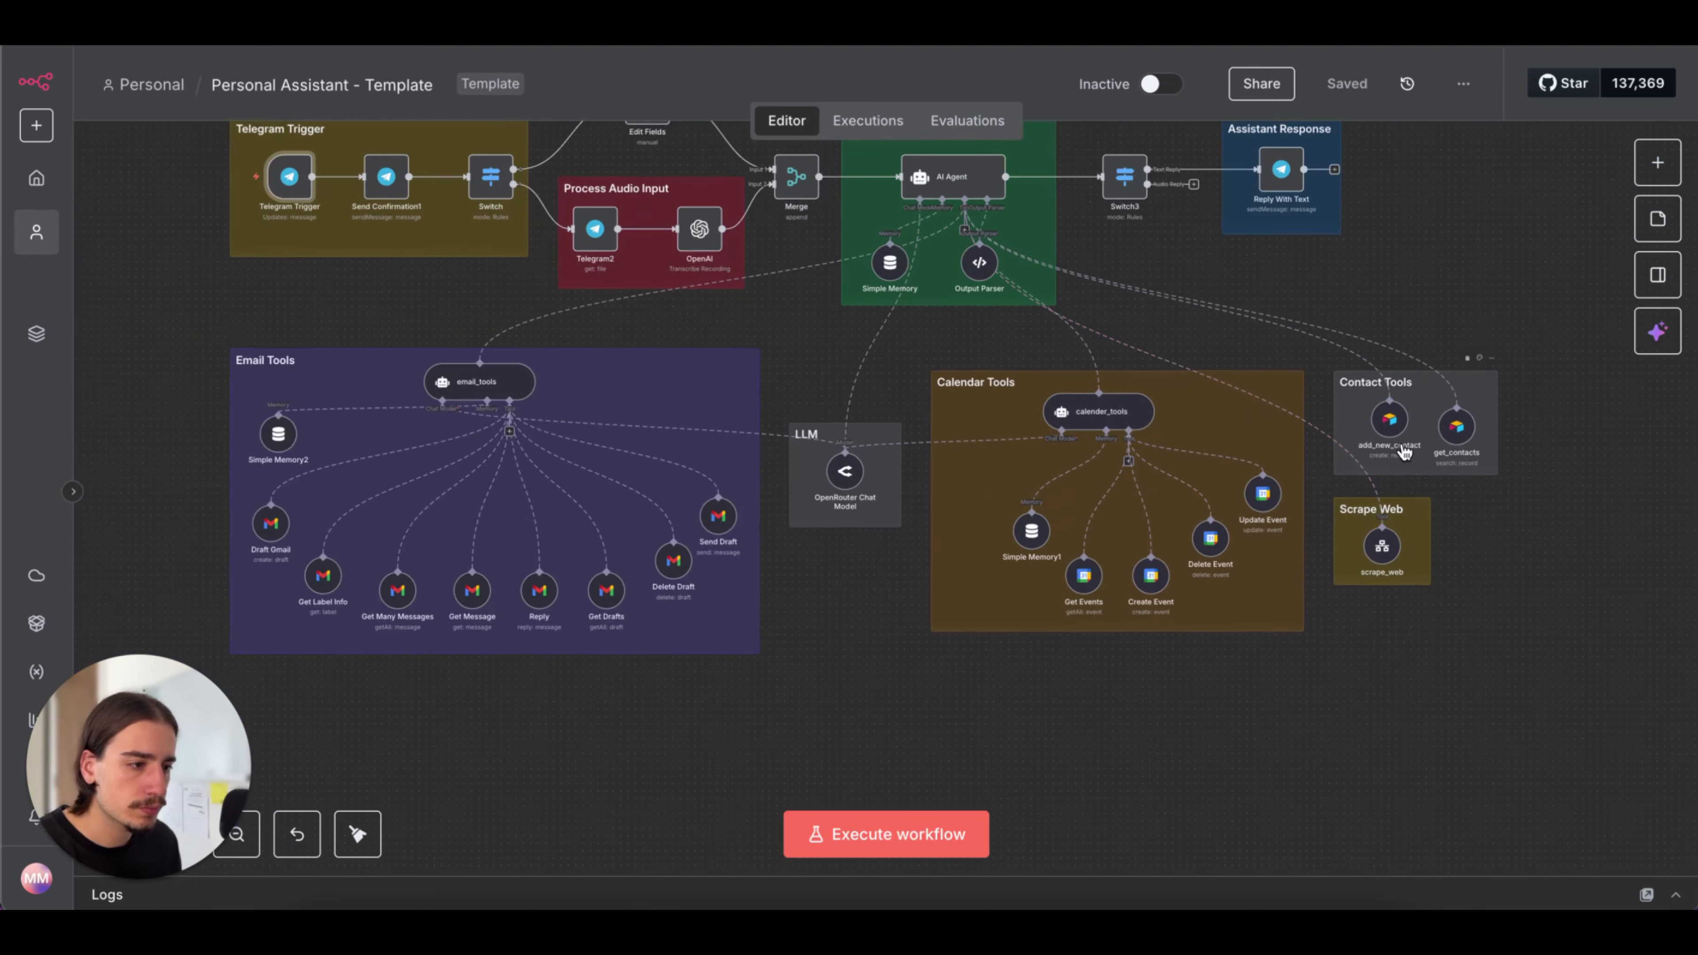
{"action": "scroll", "coordinate": [847, 464], "scroll_direction": "up", "scroll_amount": 2}
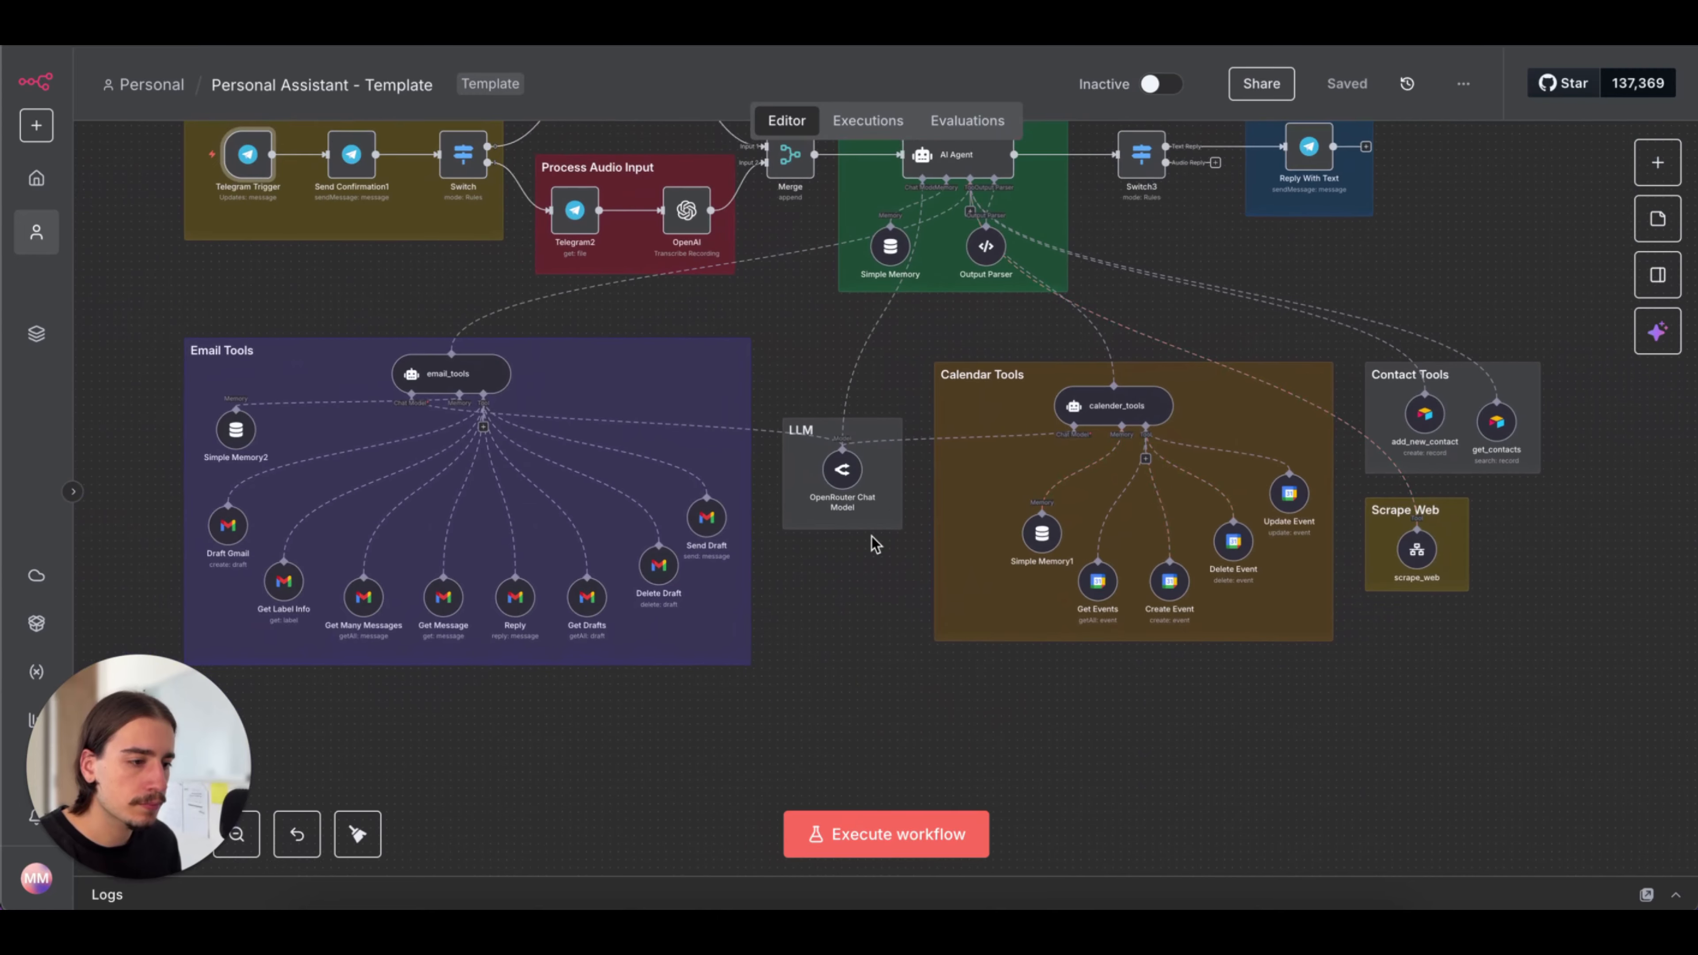
{"action": "scroll", "coordinate": [876, 535], "scroll_direction": "up", "scroll_amount": 3}
{"action": "scroll", "coordinate": [883, 426], "scroll_direction": "up", "scroll_amount": 1}
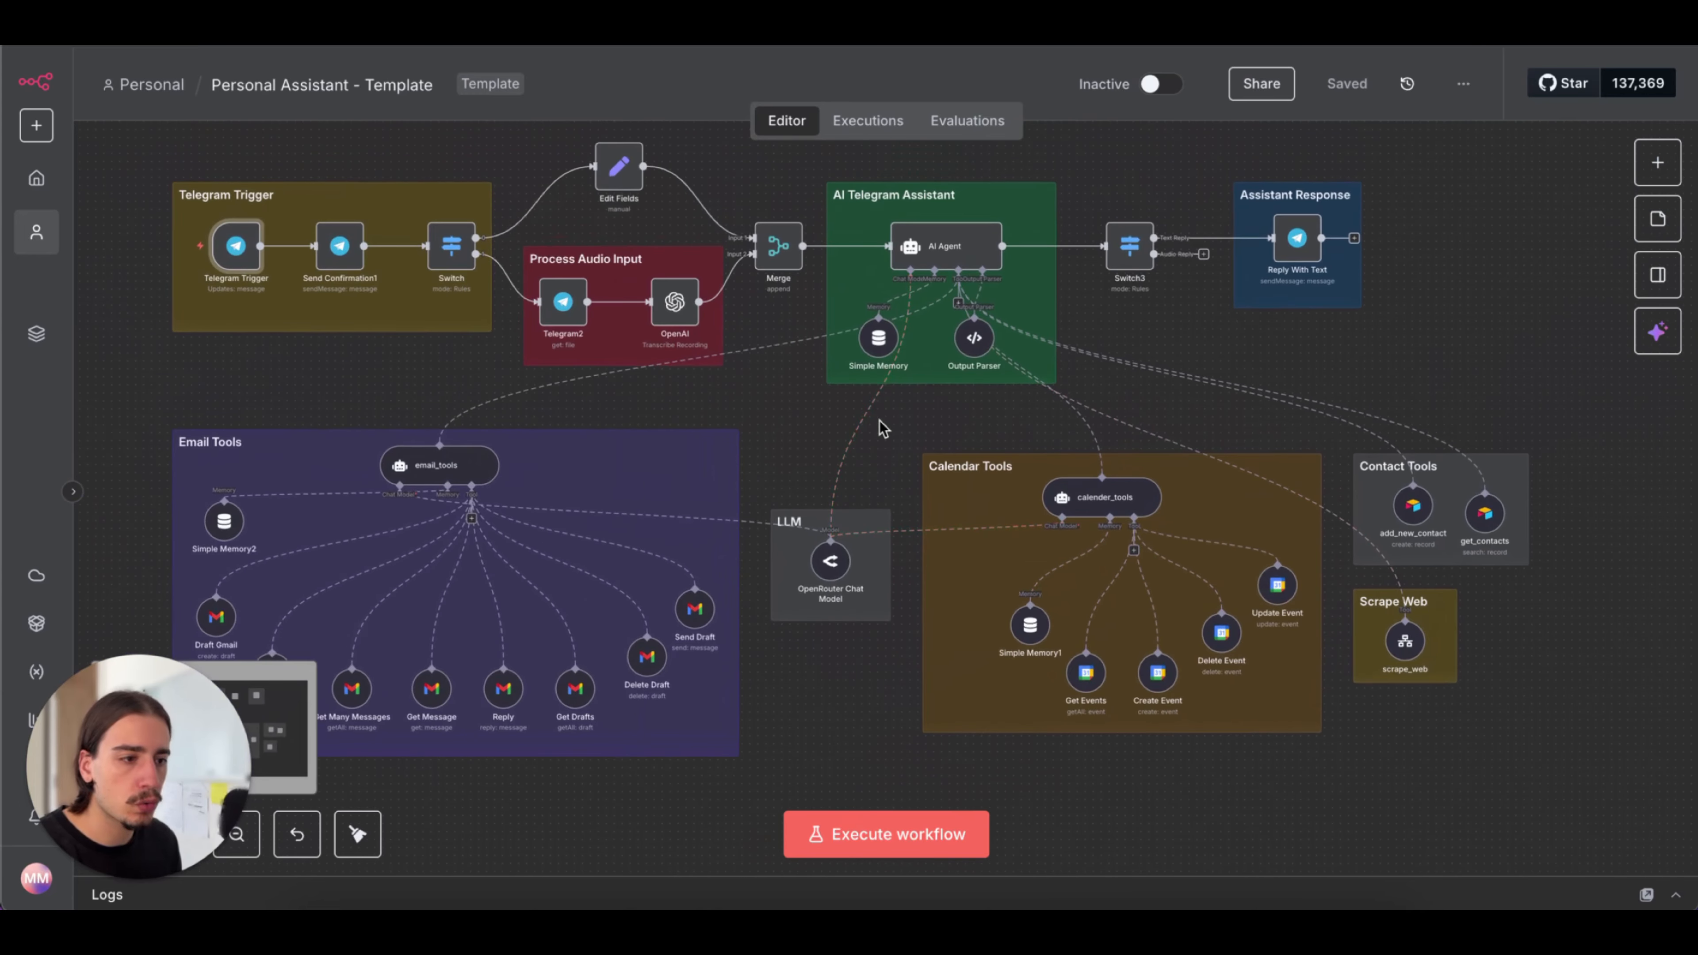
Review the credential and model settings of the OpenRouter Chat Model node, and return to the canvas
{"action": "double_click", "coordinate": [831, 561]}
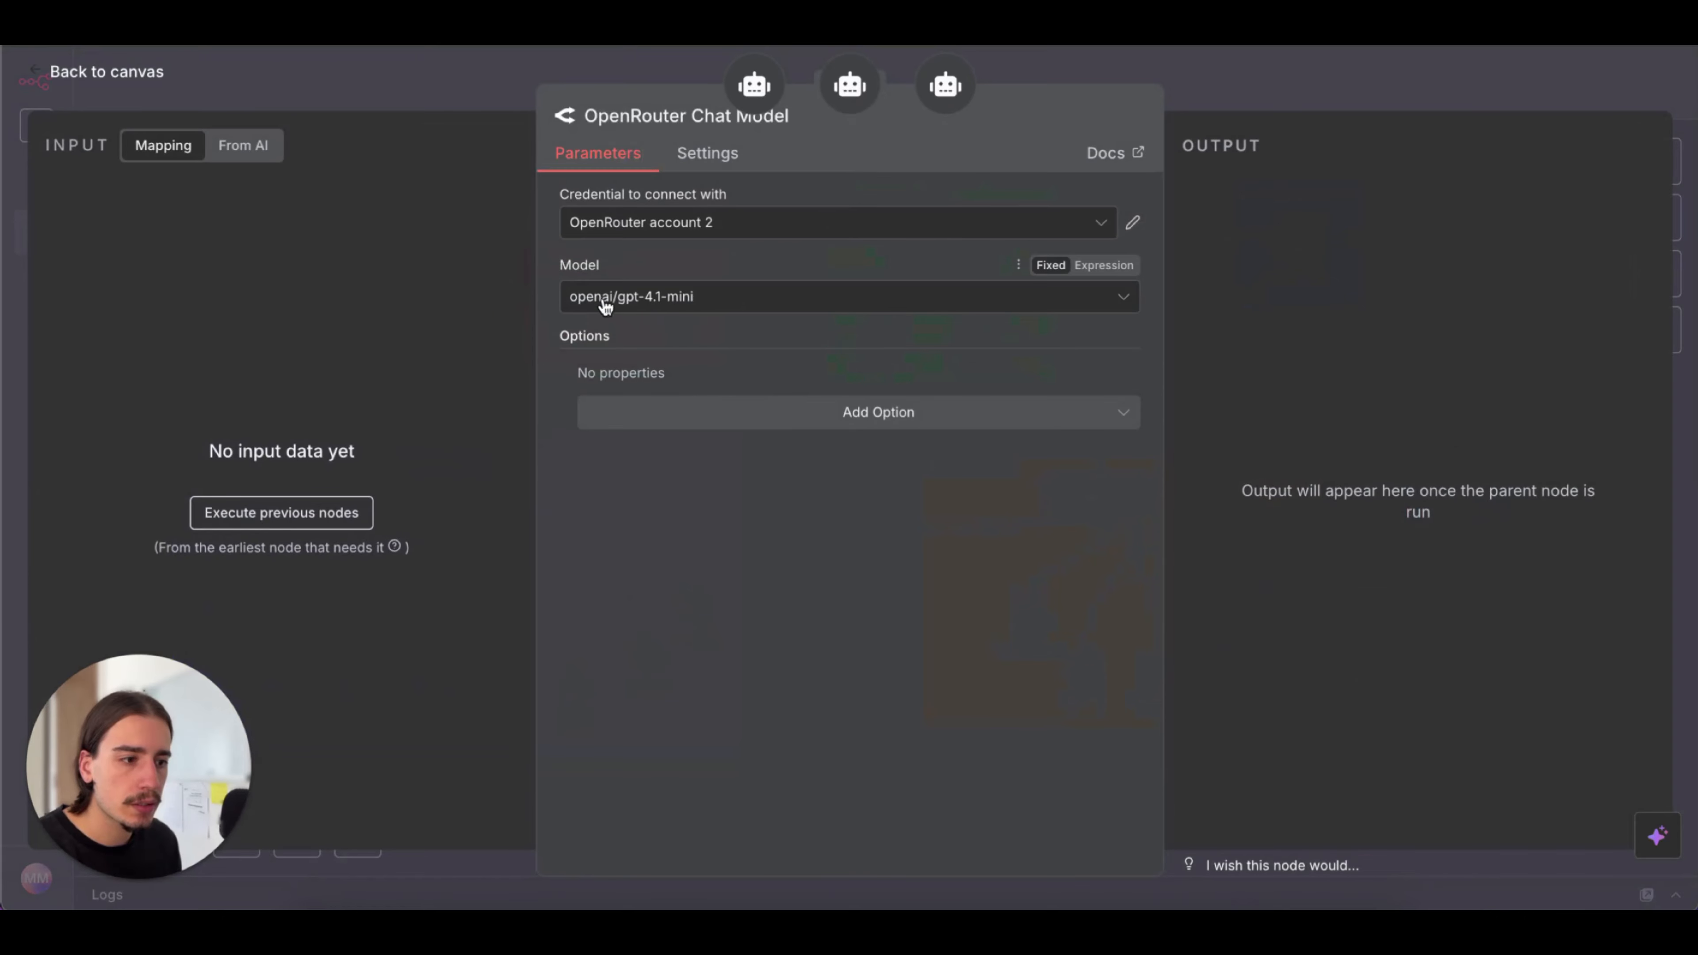
{"action": "left_click", "coordinate": [1375, 95]}
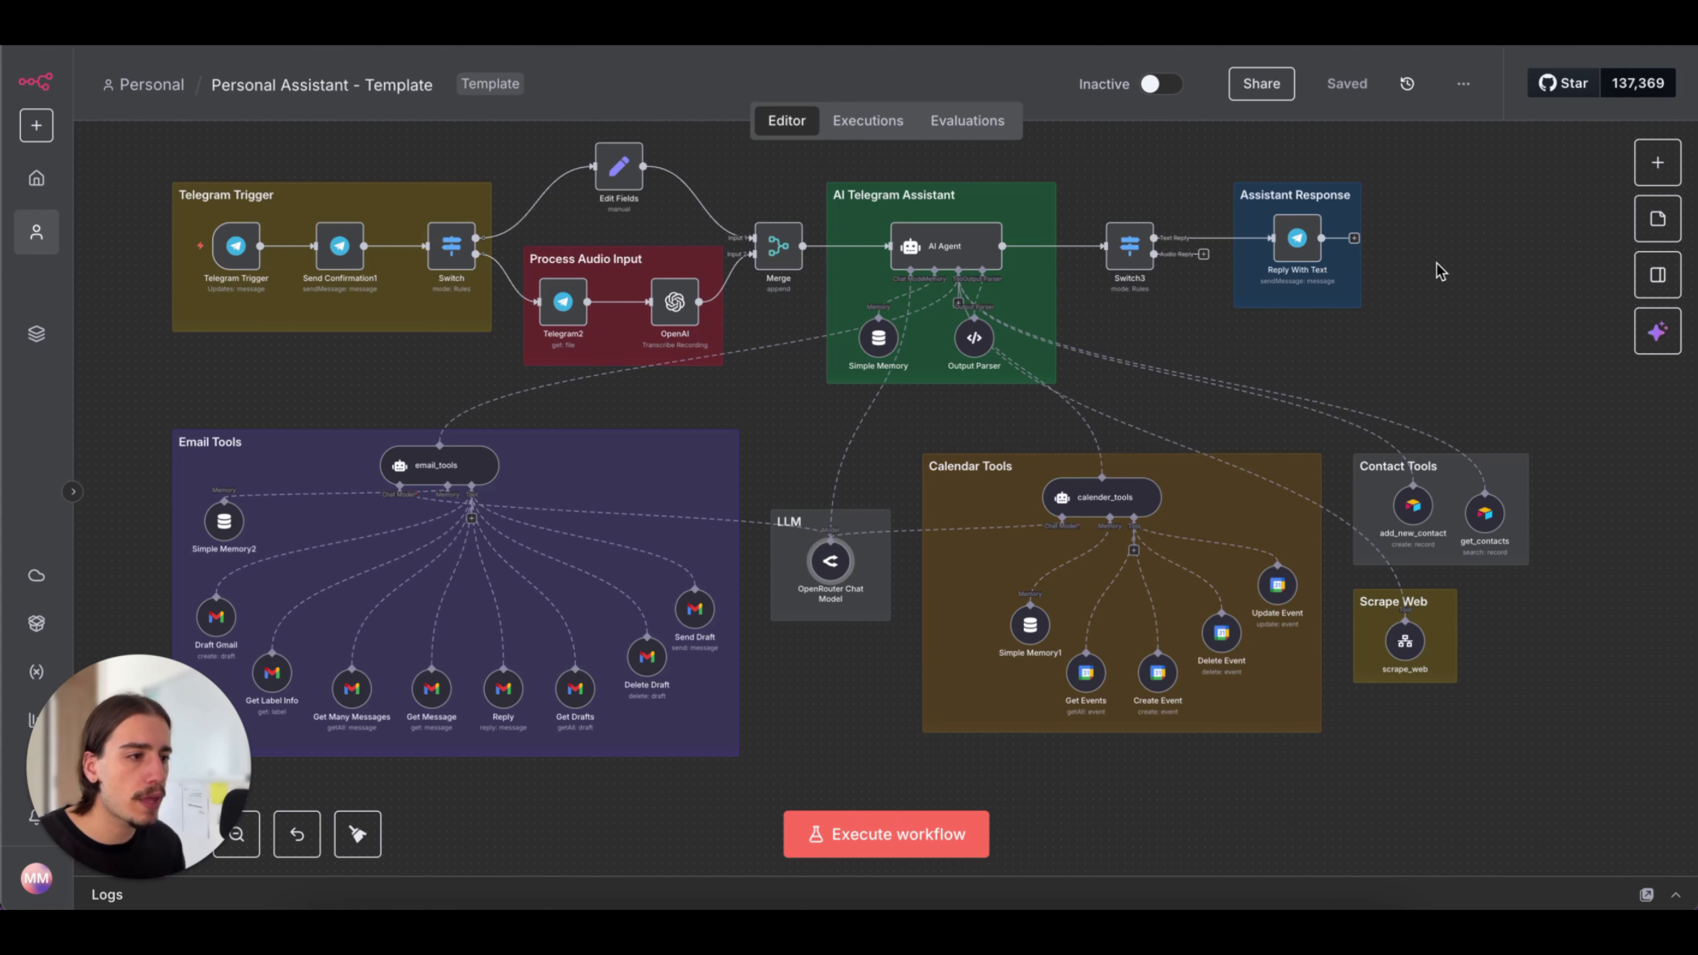
View the separate web-scraping sub-workflow and return to the main Personal Assistant template
{"action": "left_click", "coordinate": [989, 23]}
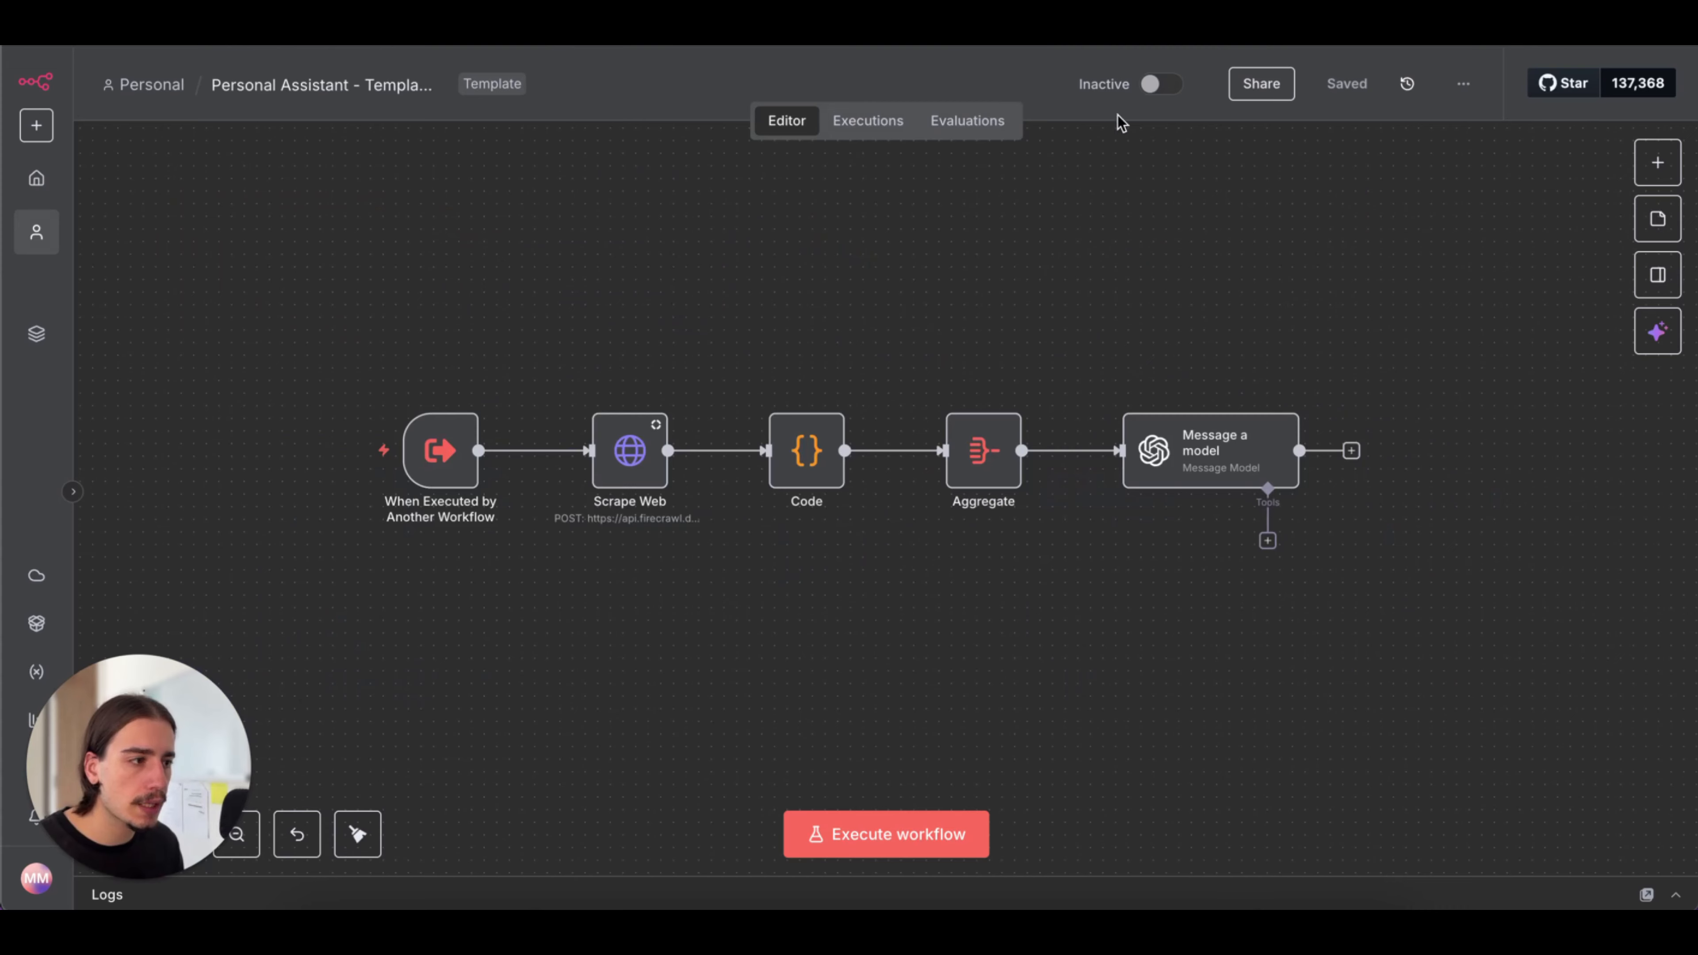
{"action": "left_click", "coordinate": [1140, 24]}
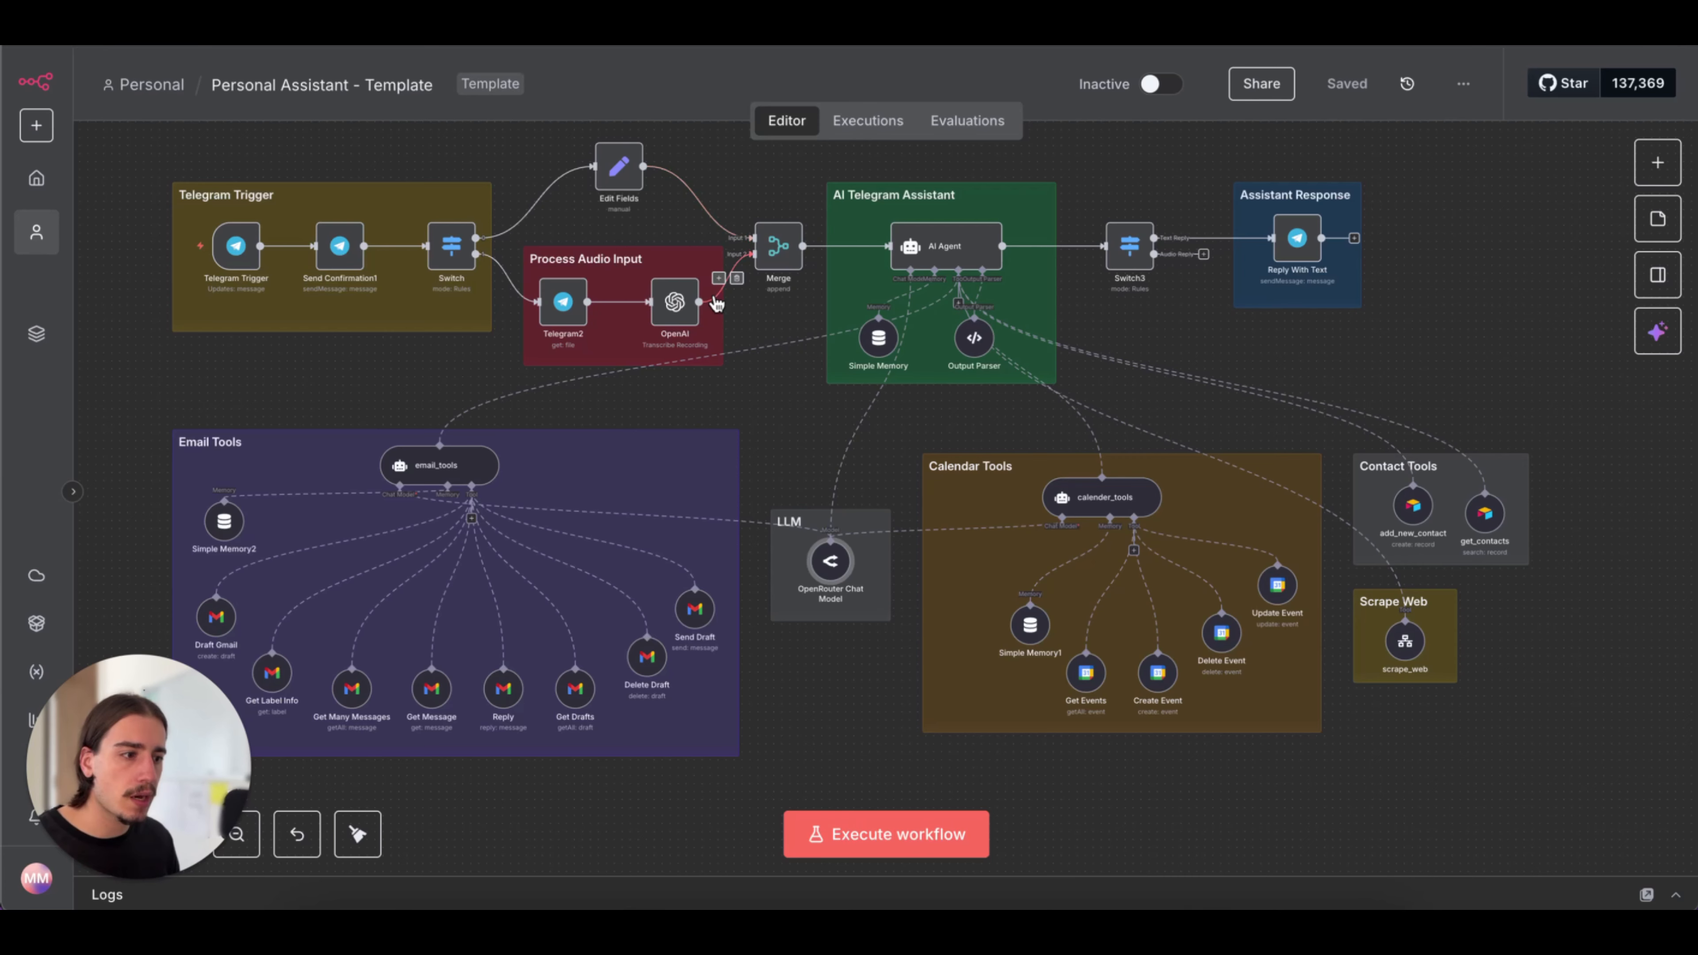
{"action": "scroll", "coordinate": [717, 304], "scroll_direction": "down", "scroll_amount": 2}
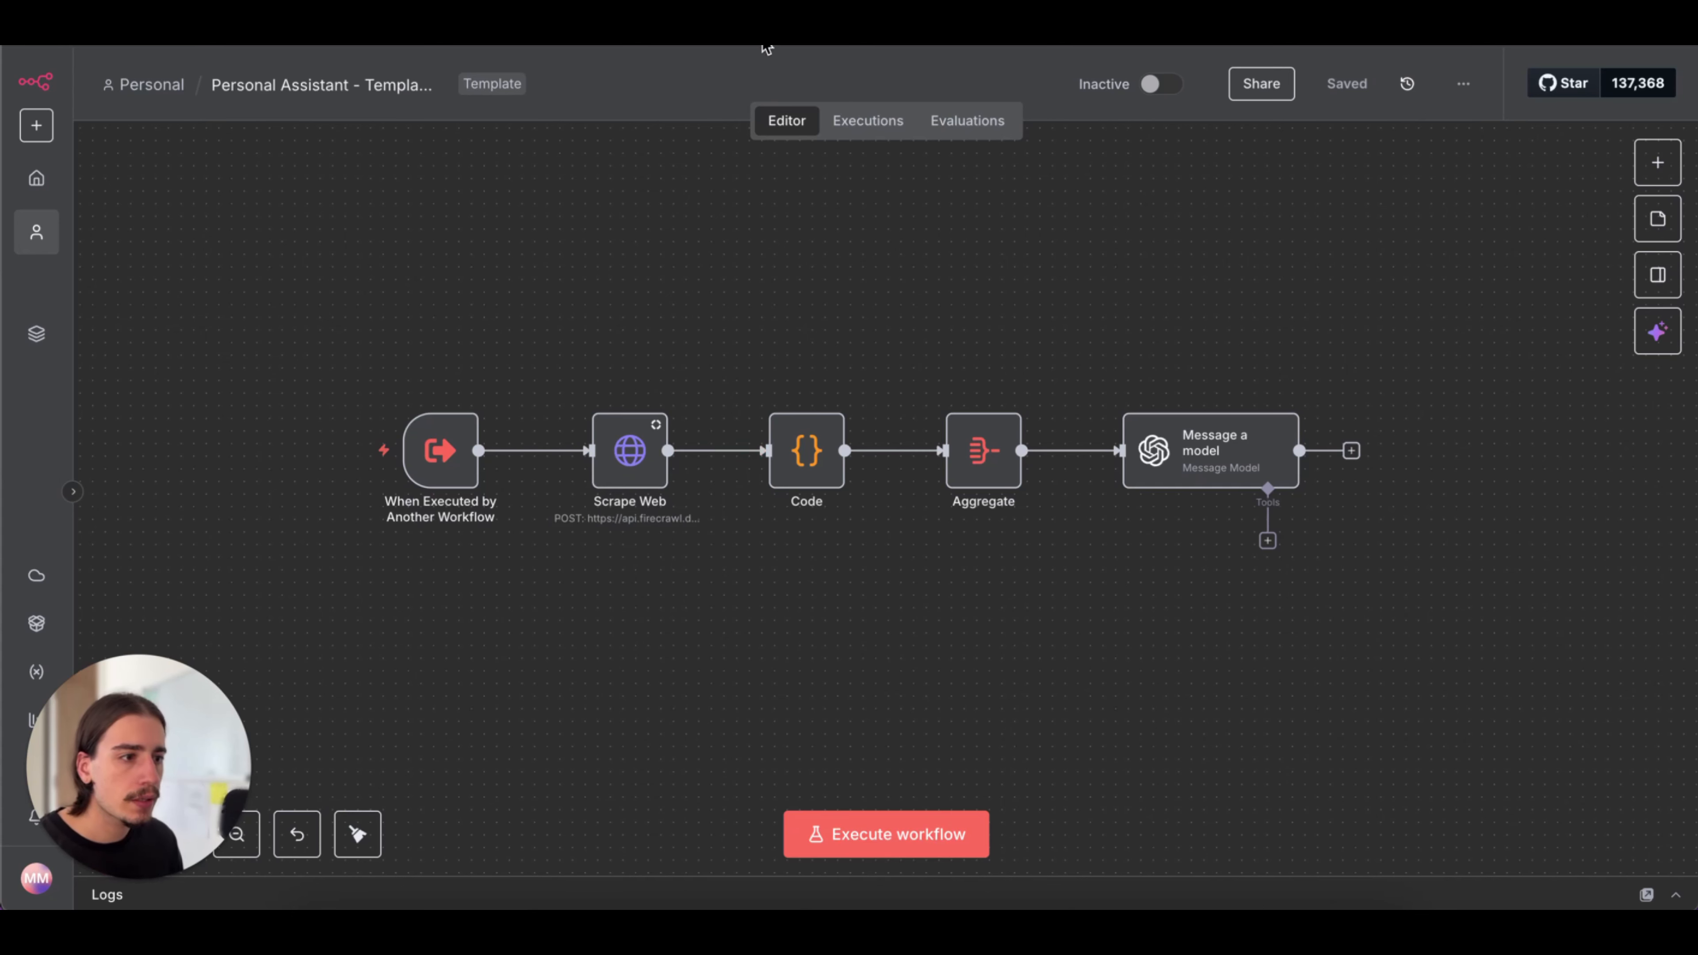
{"action": "left_click", "coordinate": [764, 41]}
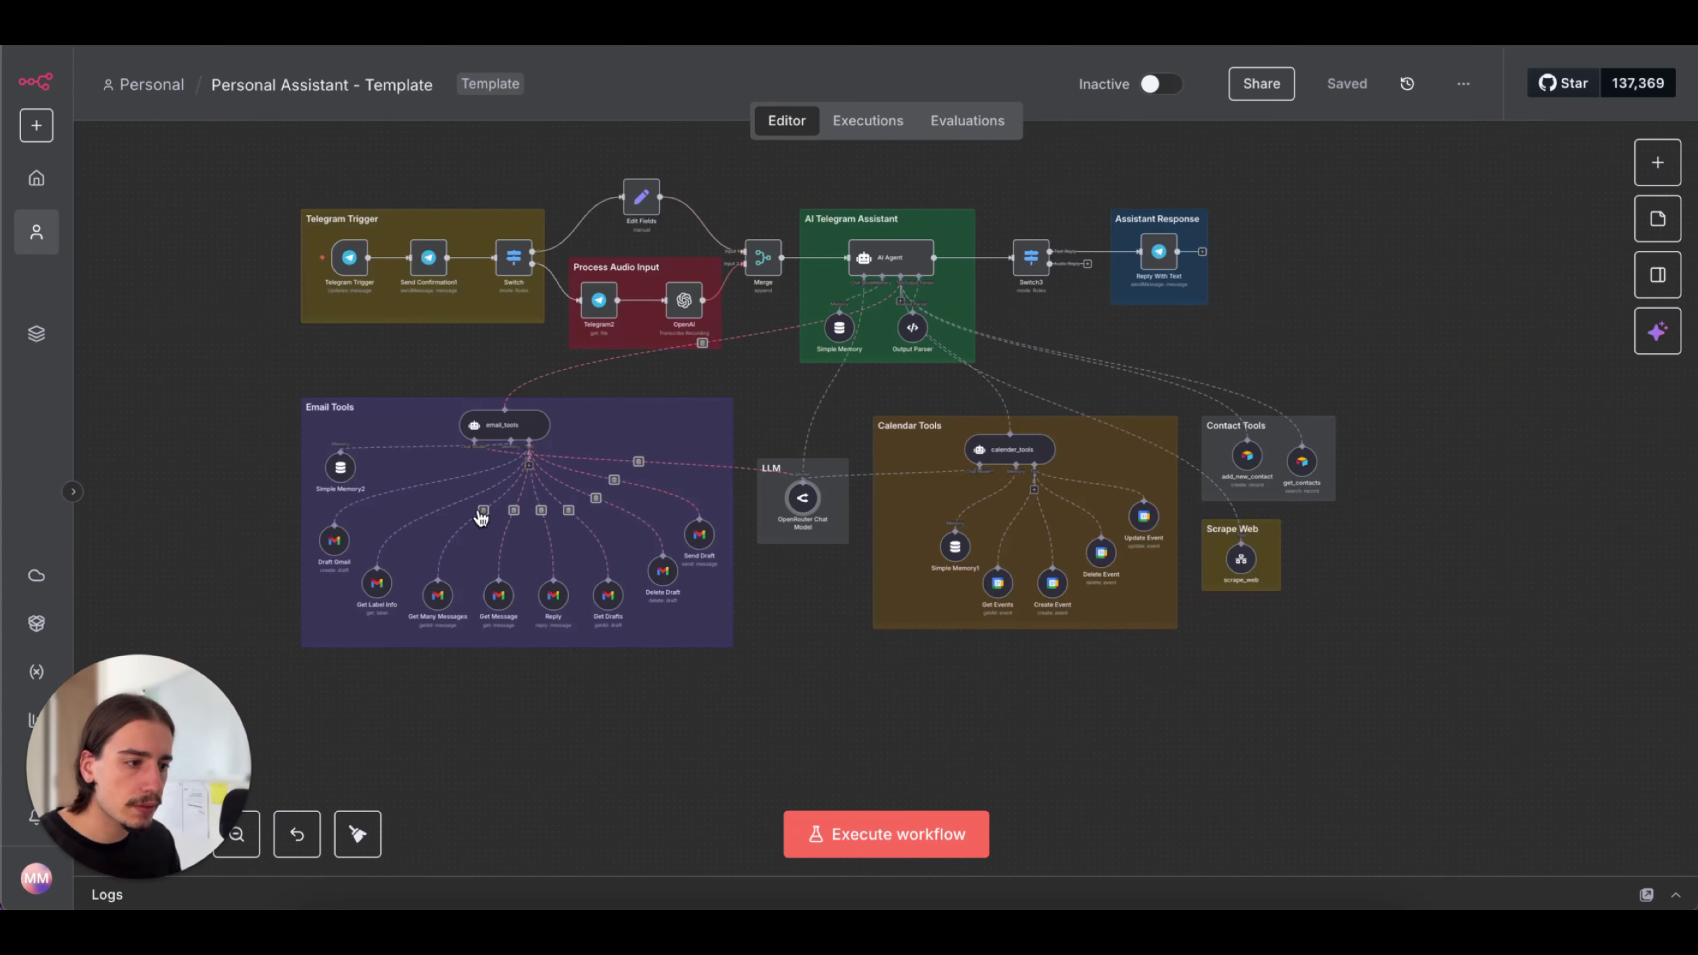
Examine the Email Tools and Calendar Tools agents with their connected Gmail and calendar nodes, and the neighbouring contact and scraping tools
{"action": "scroll", "coordinate": [445, 547], "scroll_direction": "up", "scroll_amount": 5}
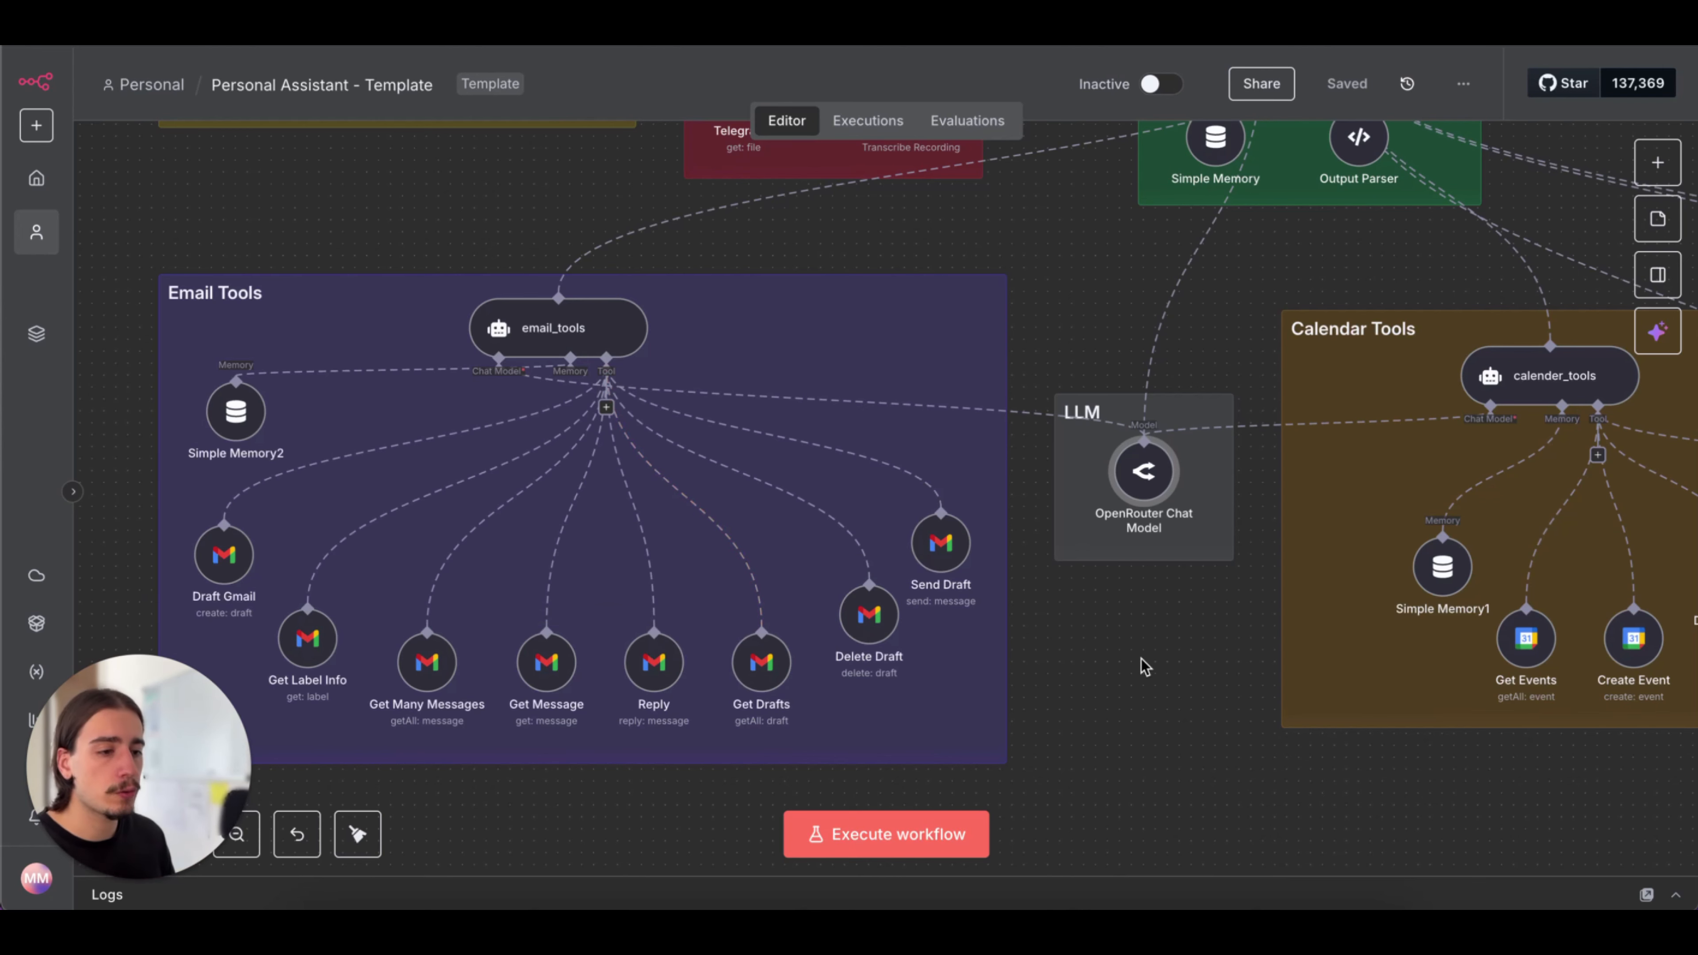
{"action": "scroll", "coordinate": [1146, 667], "scroll_direction": "down", "scroll_amount": 2}
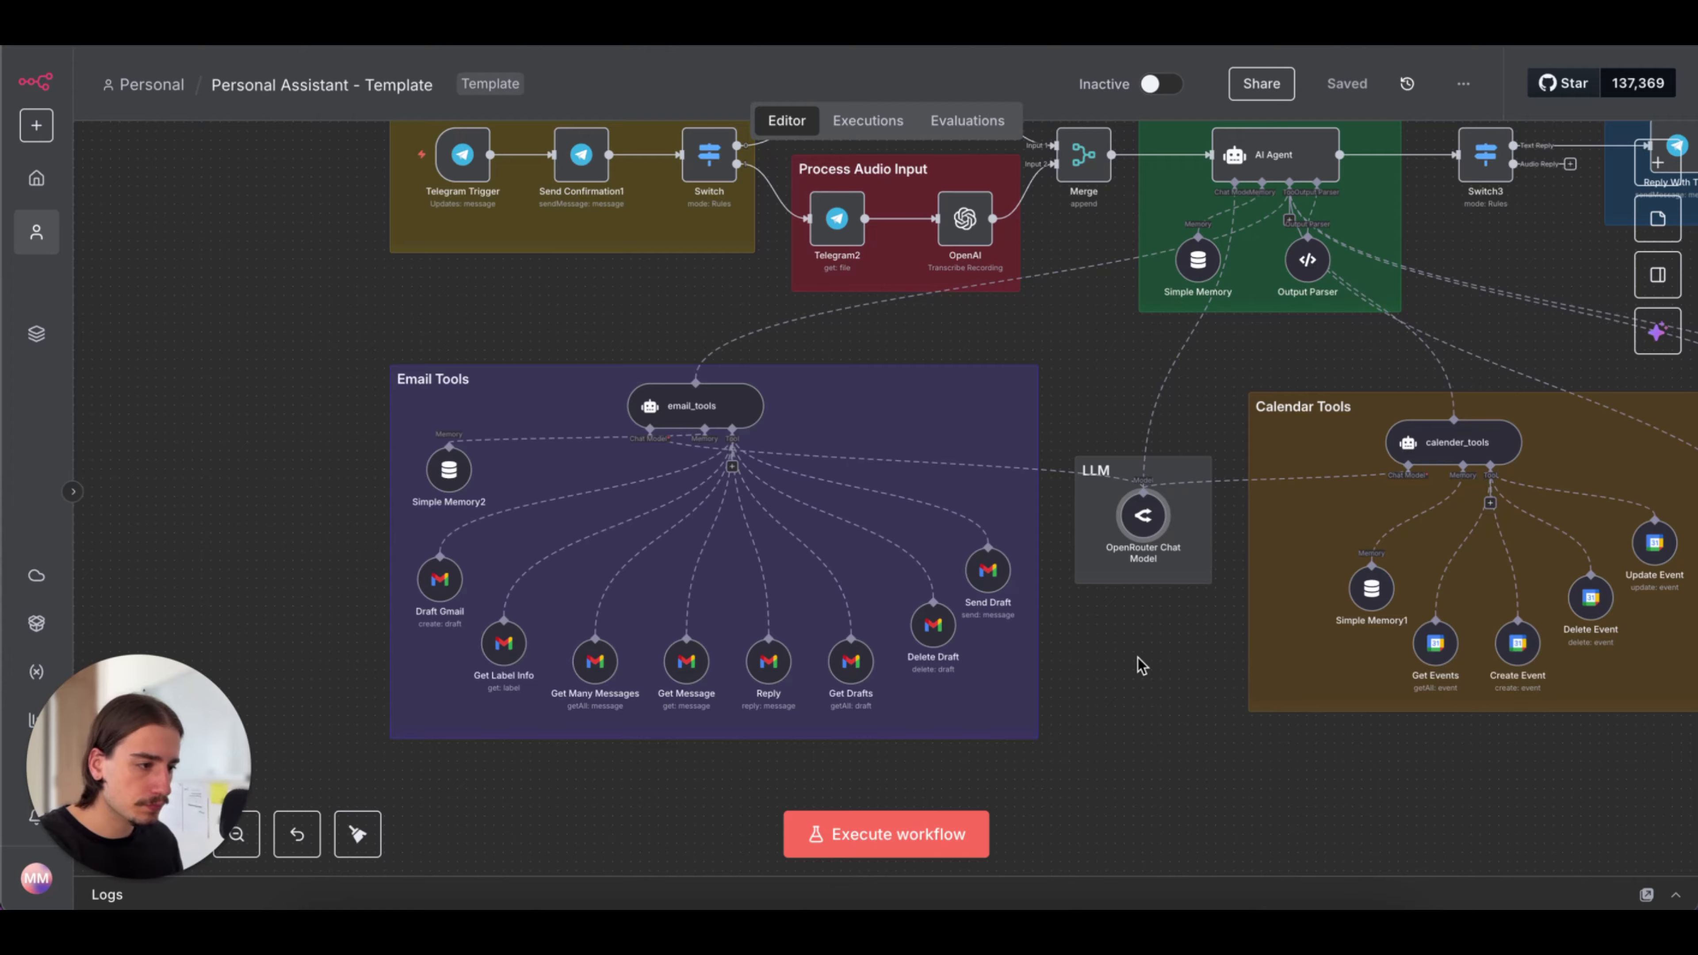
{"action": "scroll", "coordinate": [1141, 665], "scroll_direction": "down", "scroll_amount": 3}
{"action": "scroll", "coordinate": [1141, 666], "scroll_direction": "up", "scroll_amount": 3}
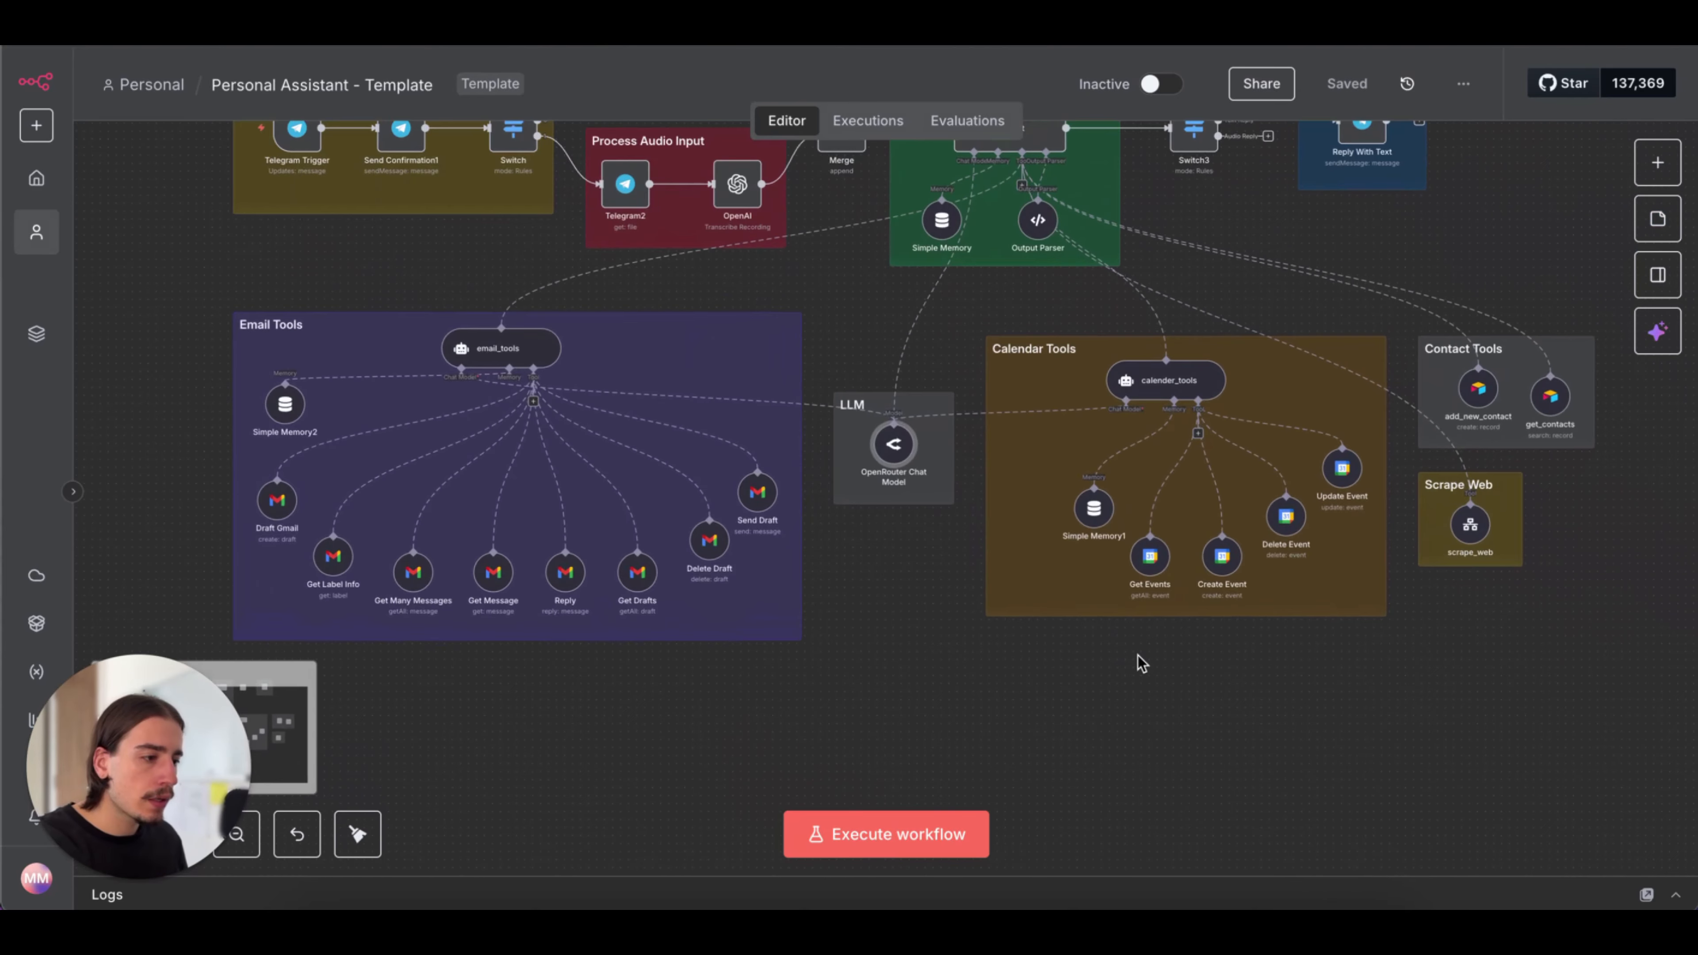
{"action": "scroll", "coordinate": [1141, 666], "scroll_direction": "up", "scroll_amount": 5}
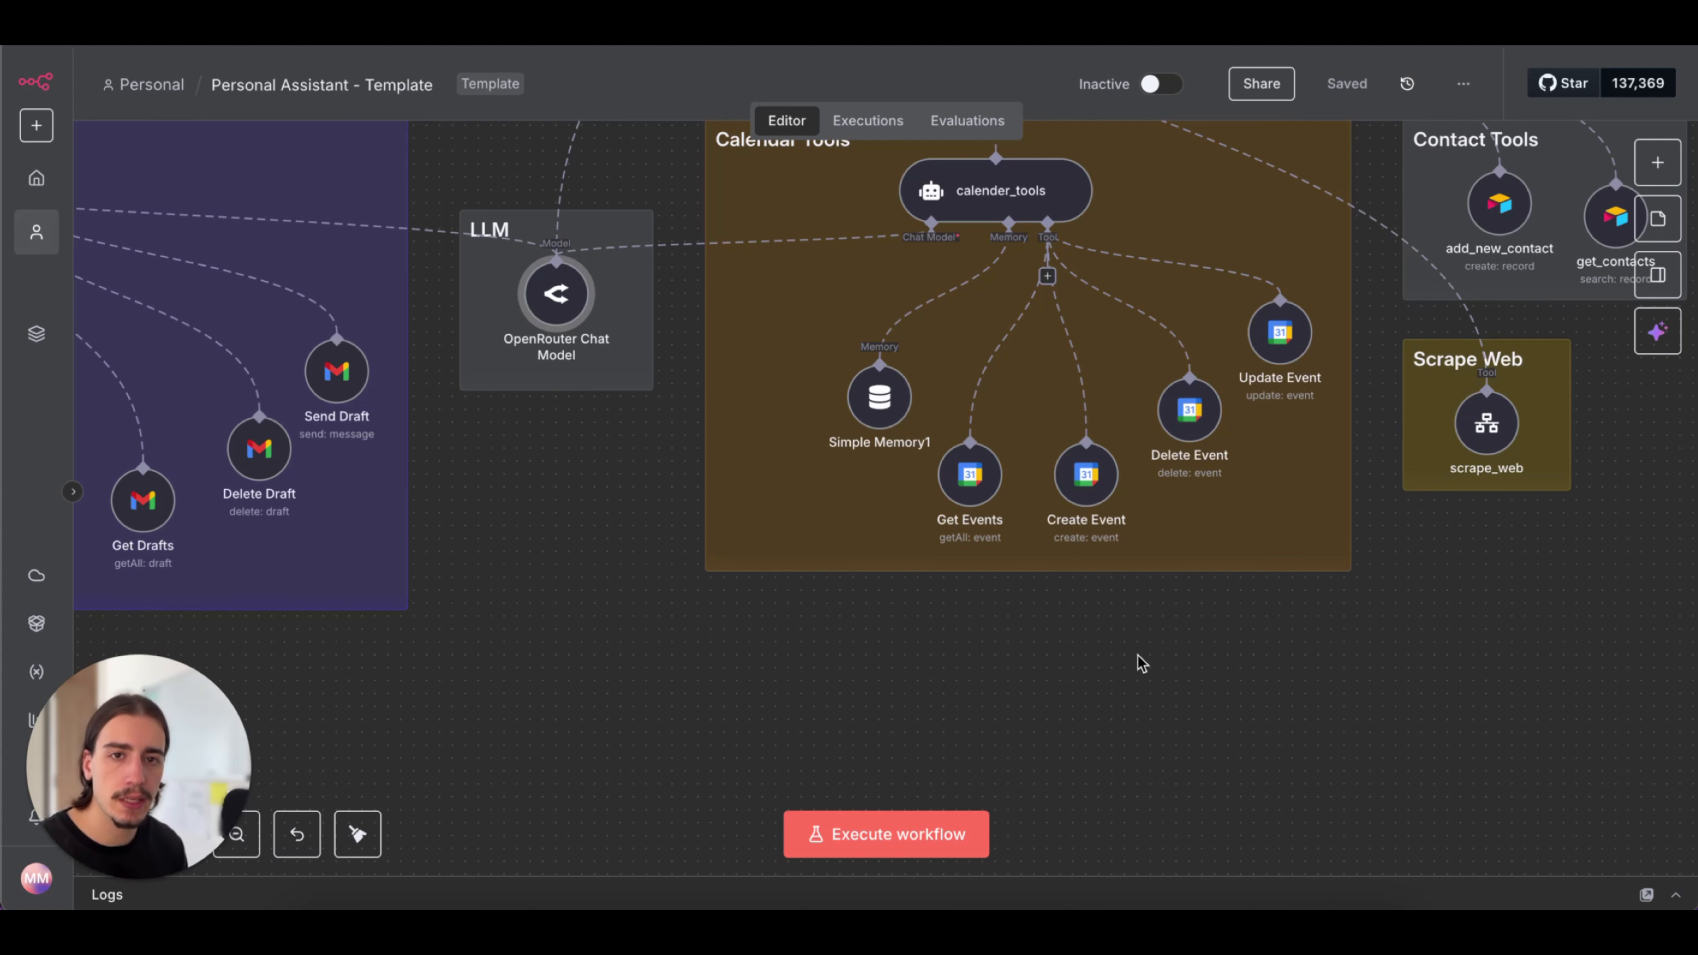
{"action": "scroll", "coordinate": [1141, 664], "scroll_direction": "right", "scroll_amount": 4}
{"action": "scroll", "coordinate": [1141, 664], "scroll_direction": "up", "scroll_amount": 2}
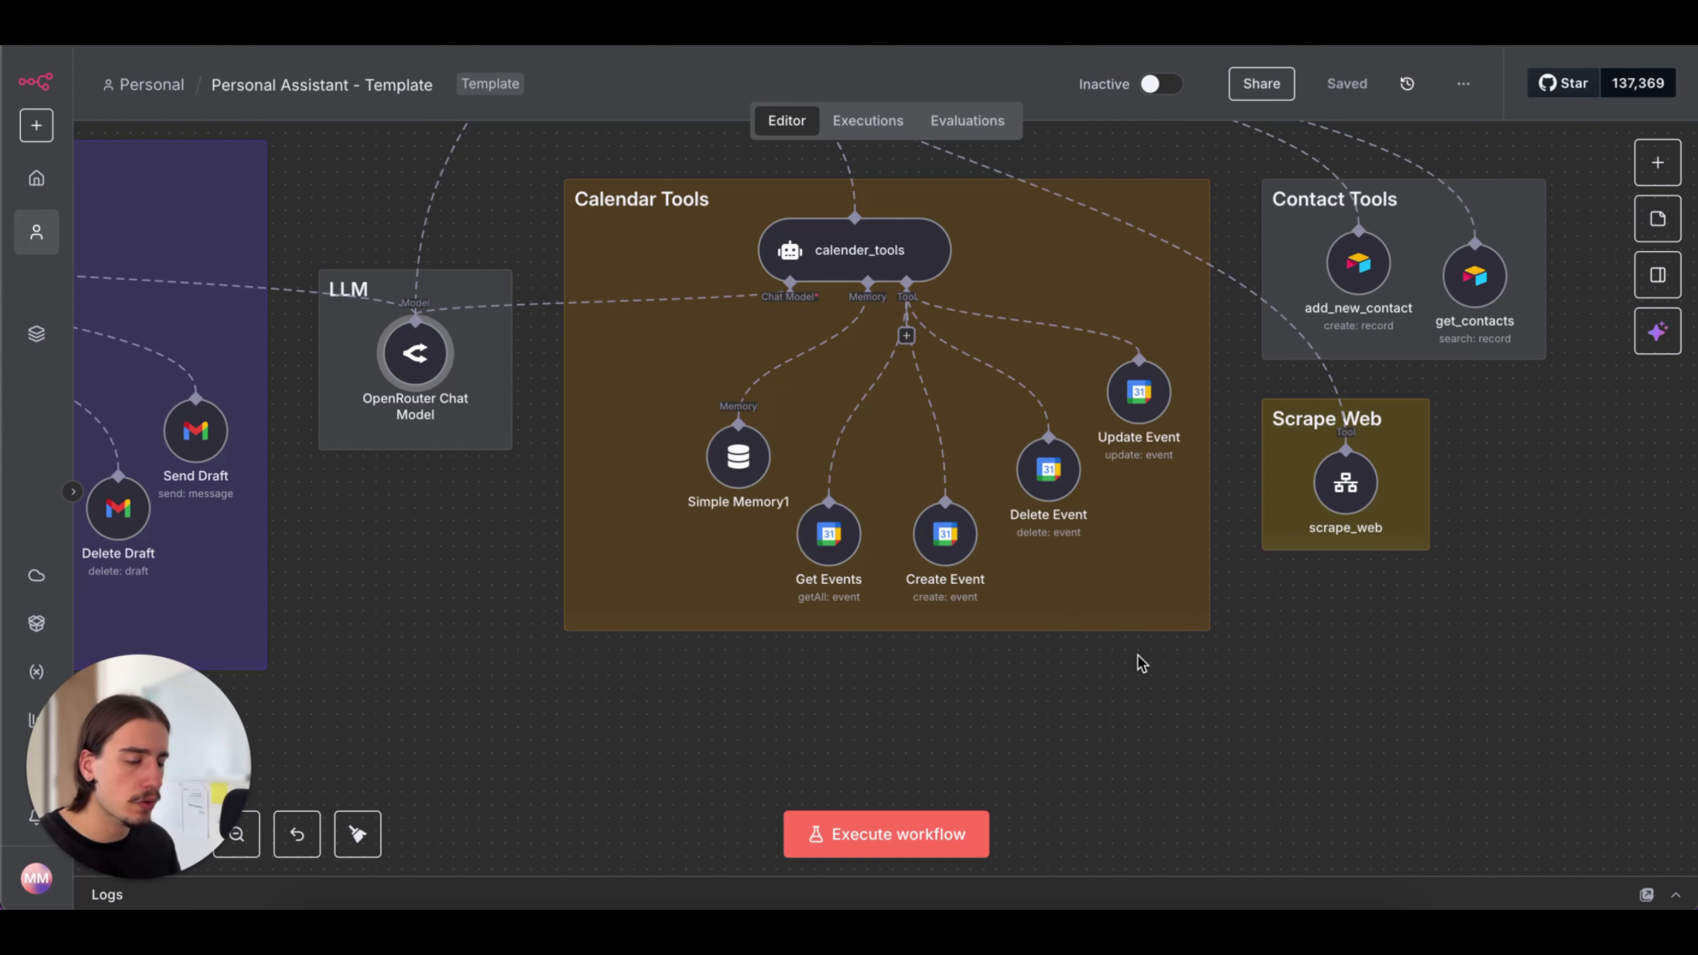
{"action": "scroll", "coordinate": [1141, 664], "scroll_direction": "down", "scroll_amount": 2}
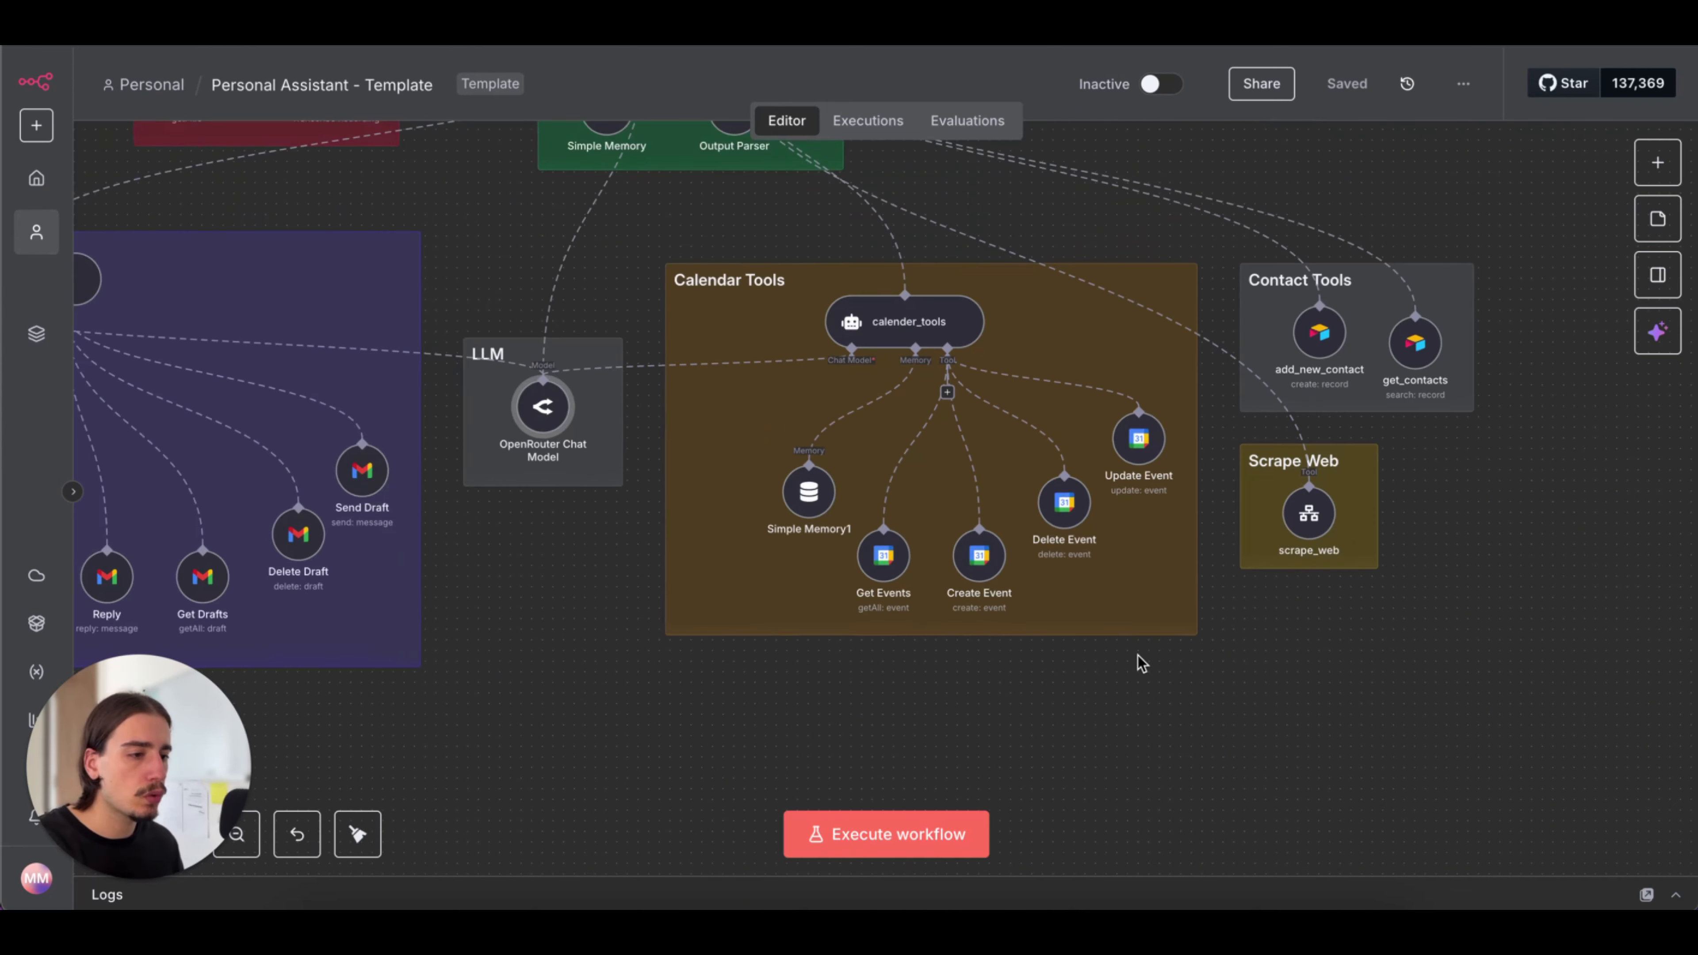
{"action": "scroll", "coordinate": [1142, 664], "scroll_direction": "down", "scroll_amount": 3}
{"action": "scroll", "coordinate": [1142, 663], "scroll_direction": "left", "scroll_amount": 1}
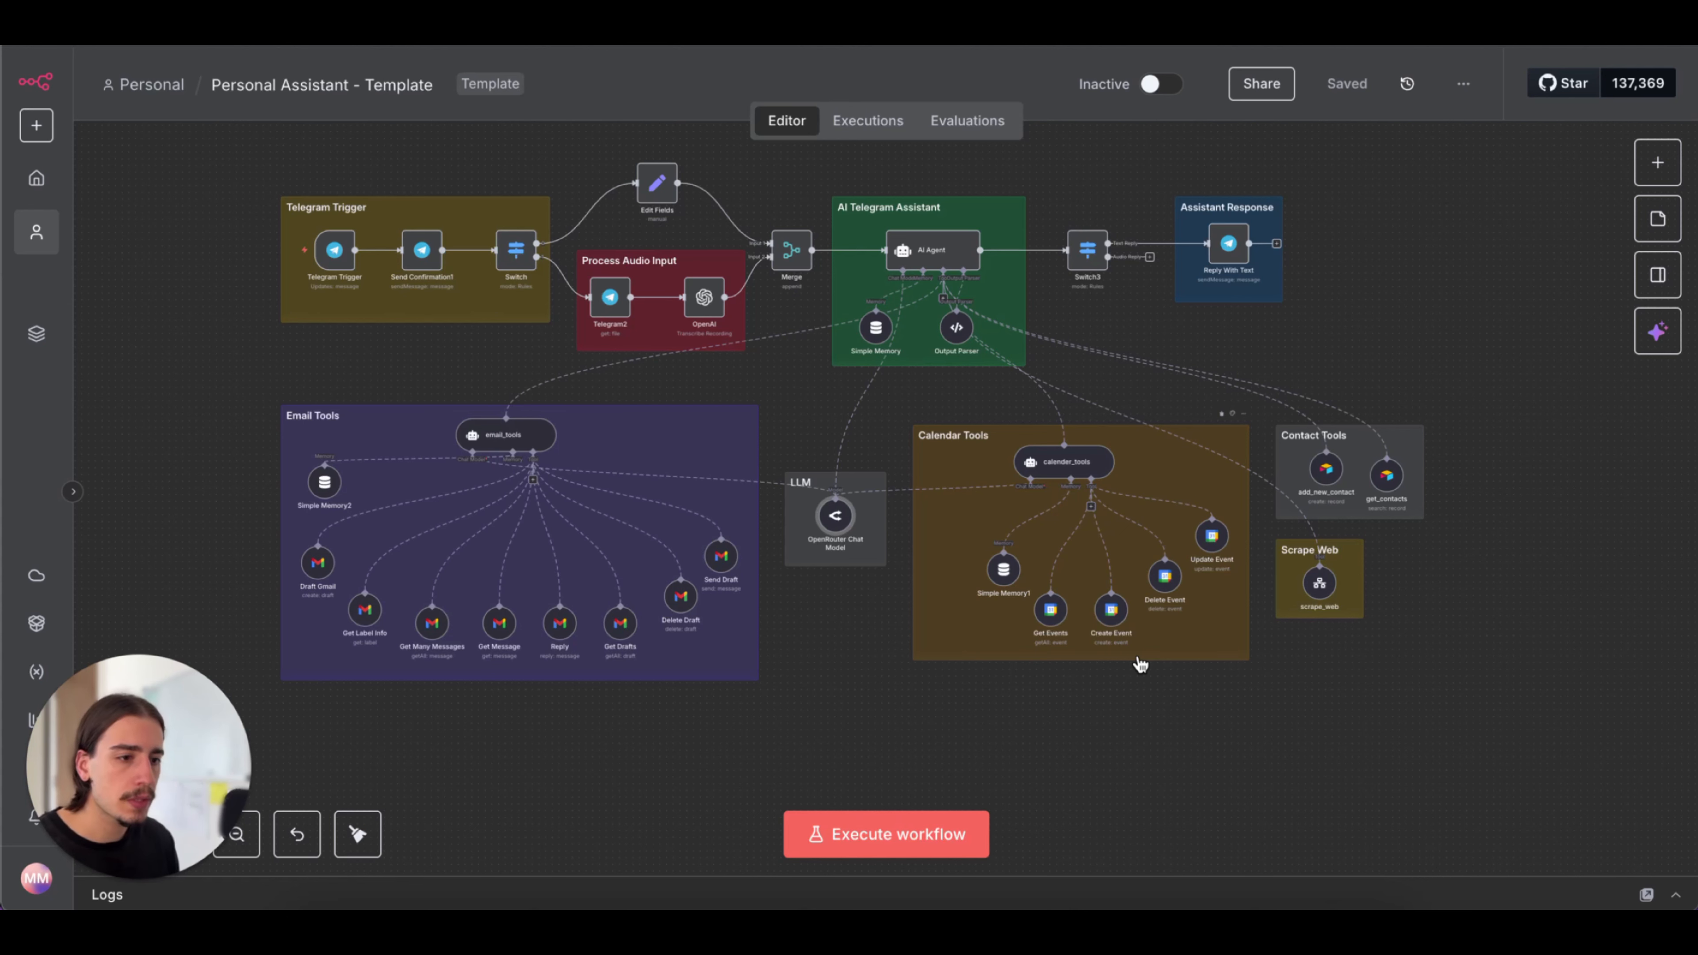
{"action": "scroll", "coordinate": [1140, 664], "scroll_direction": "left", "scroll_amount": 3}
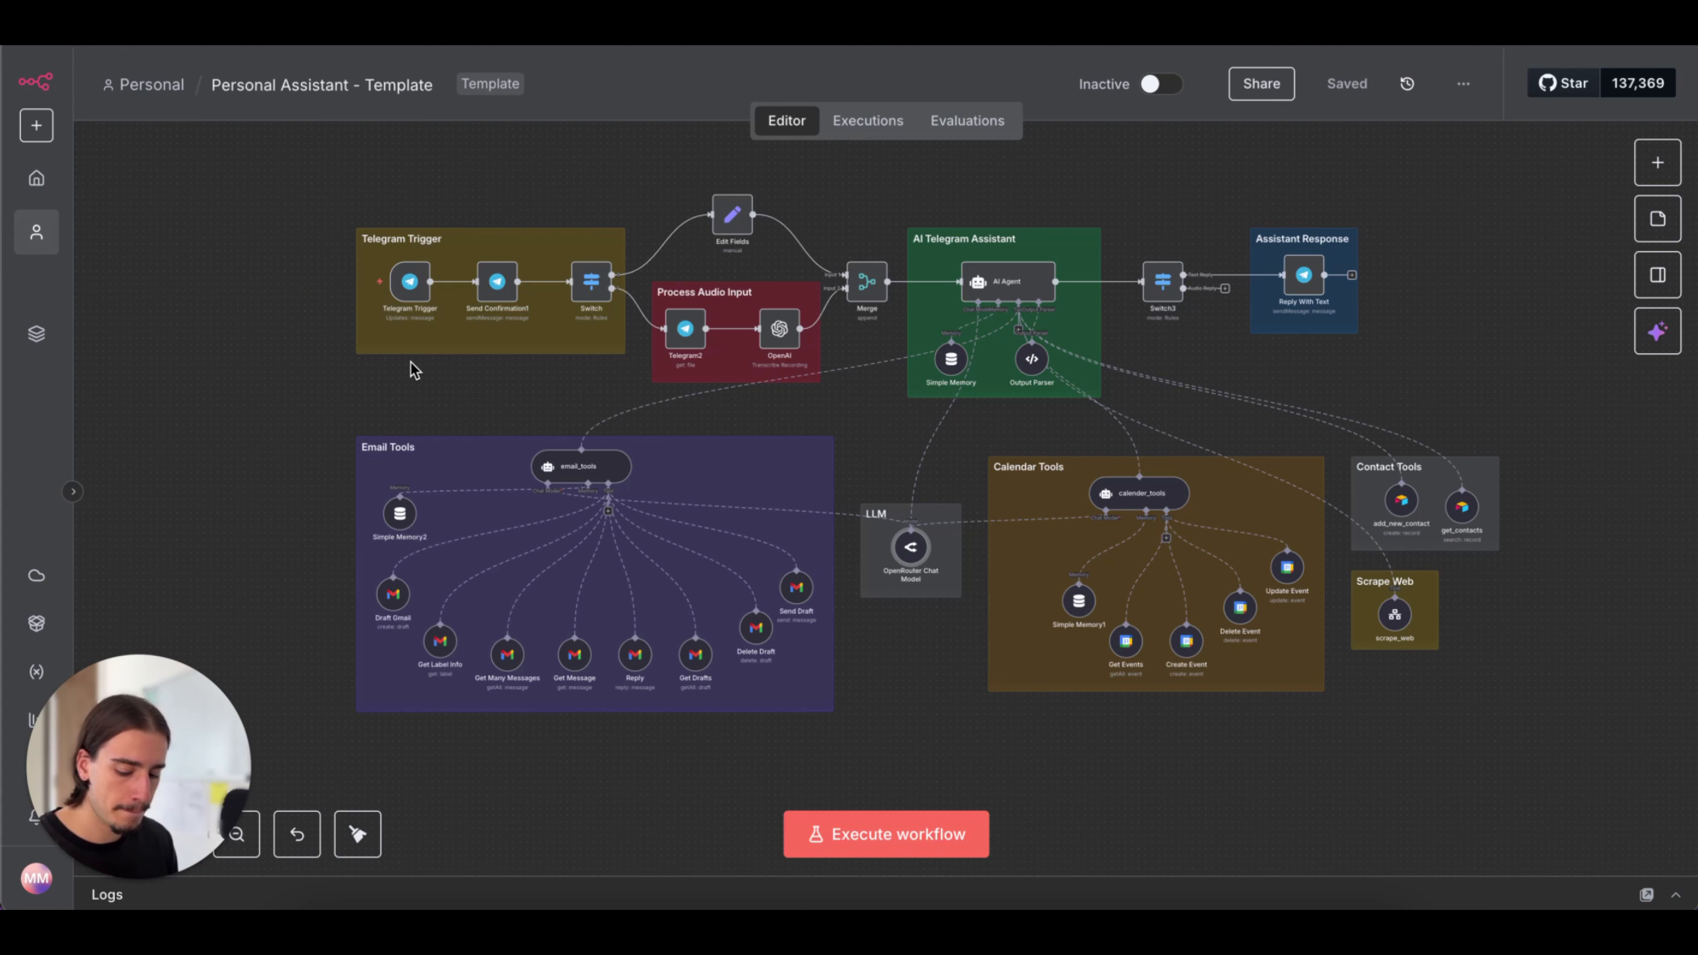
Switch to Telegram and send the message "hi" in the BotFather chat
{"action": "key", "text": "super+Tab"}
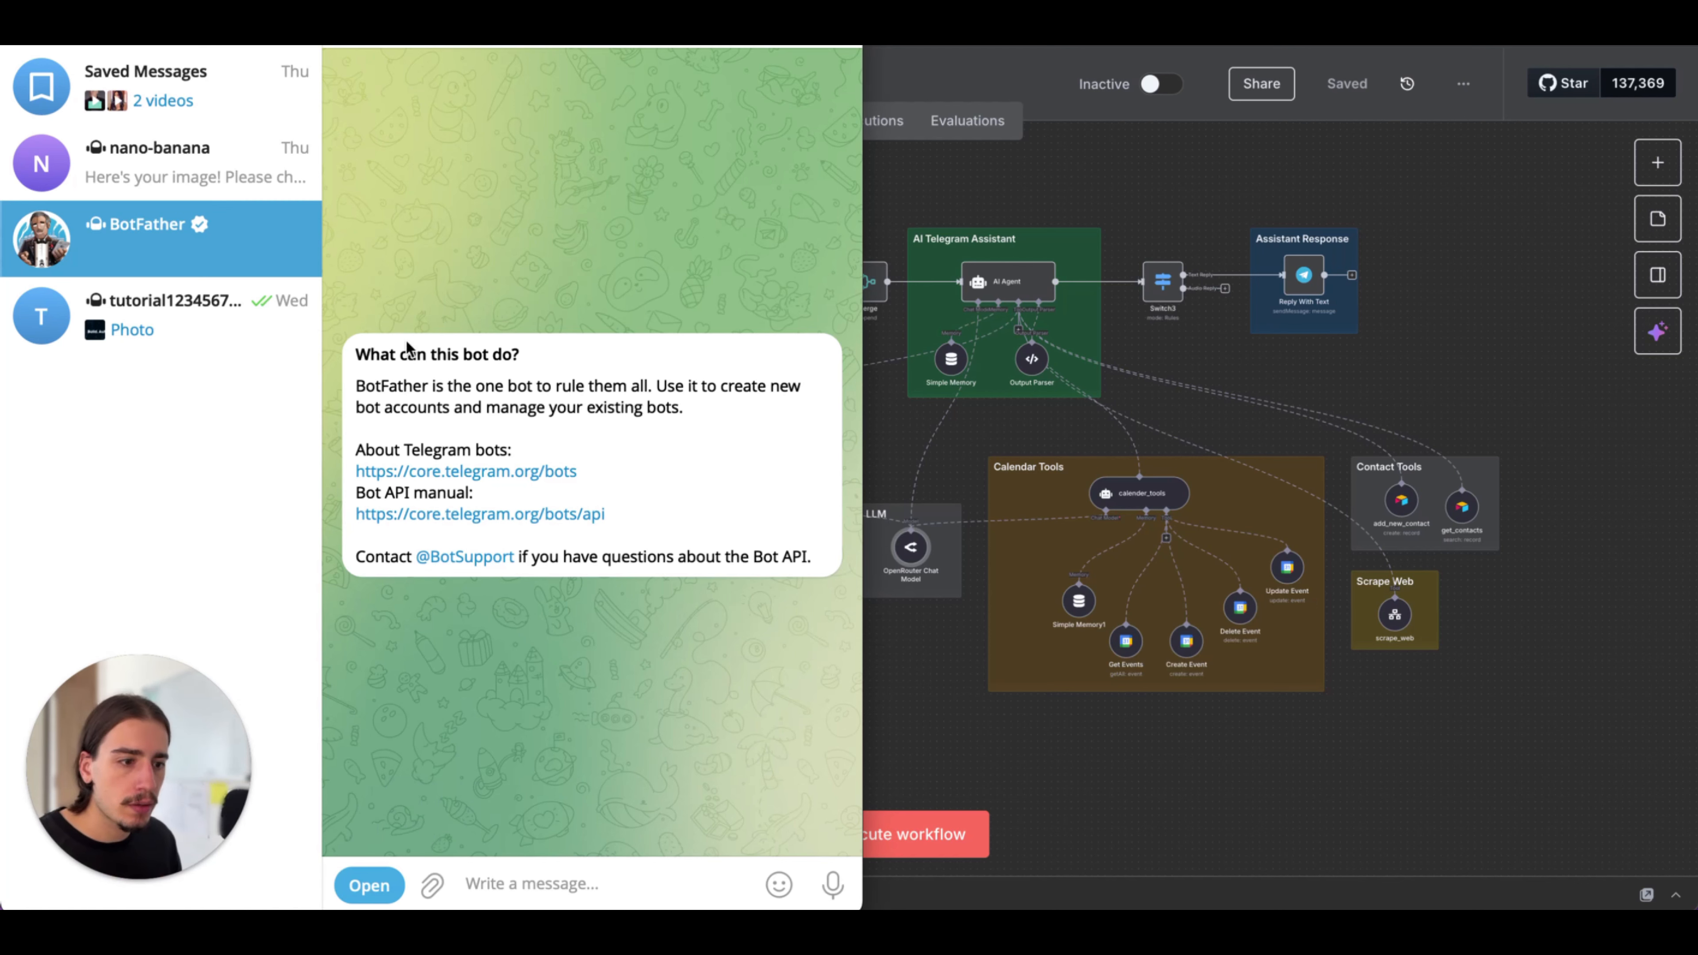
{"action": "left_click", "coordinate": [534, 885]}
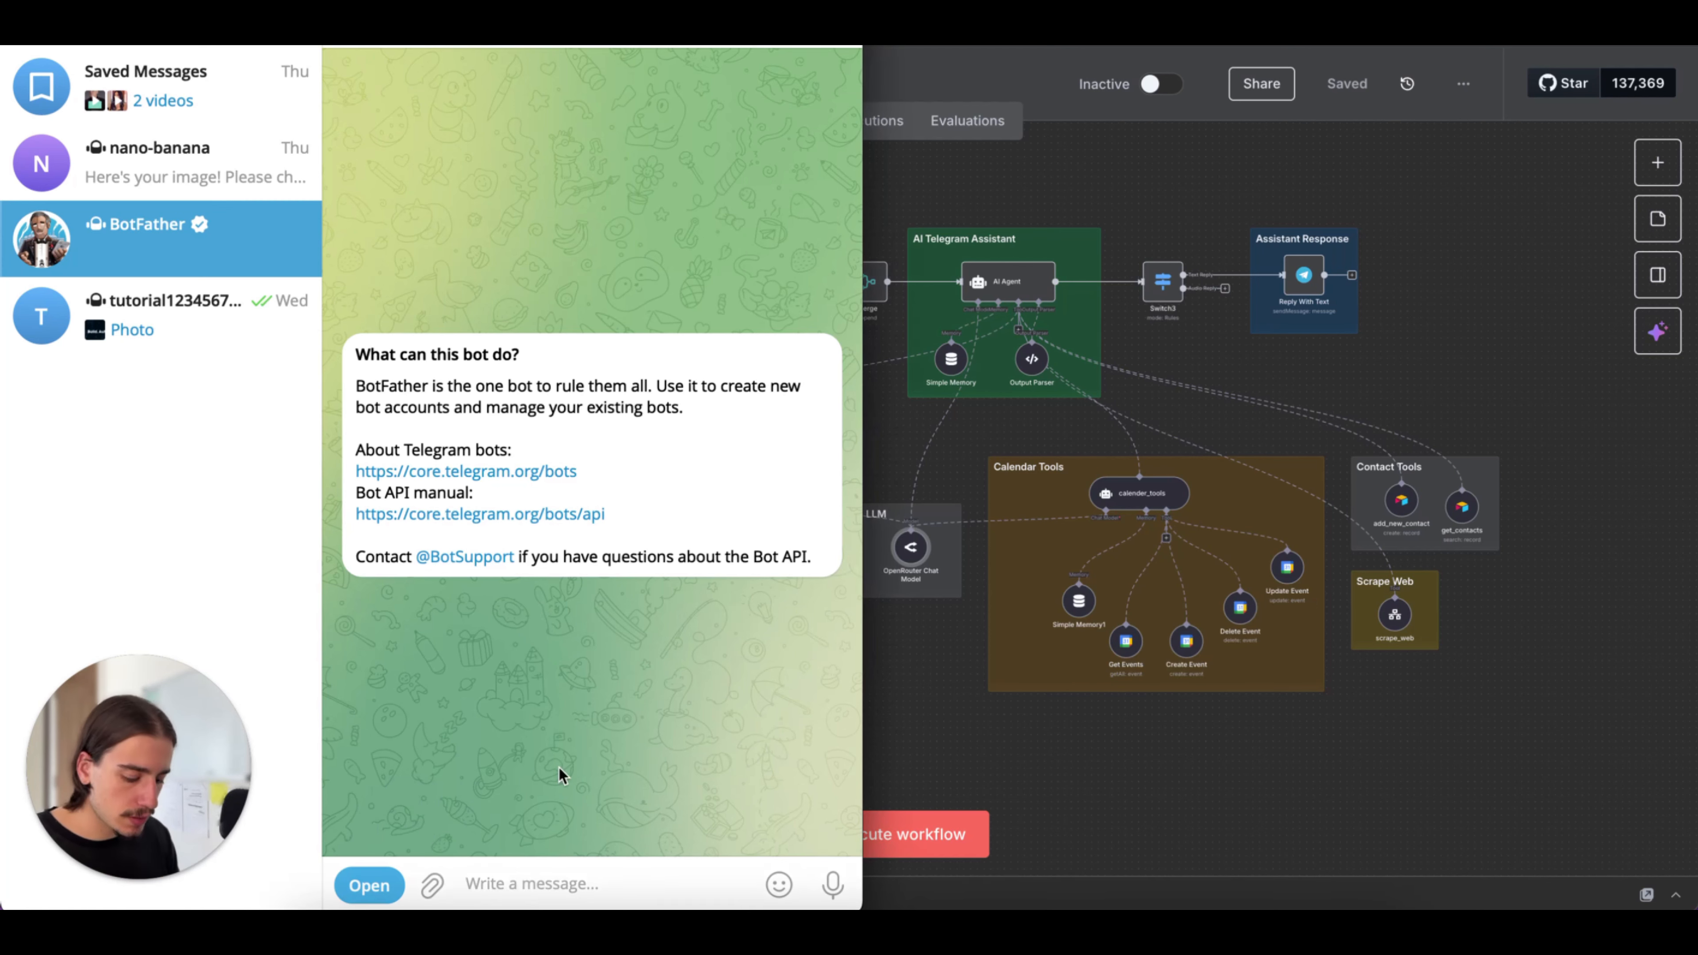
{"action": "type", "text": "/start"}
{"action": "key", "text": "Return"}
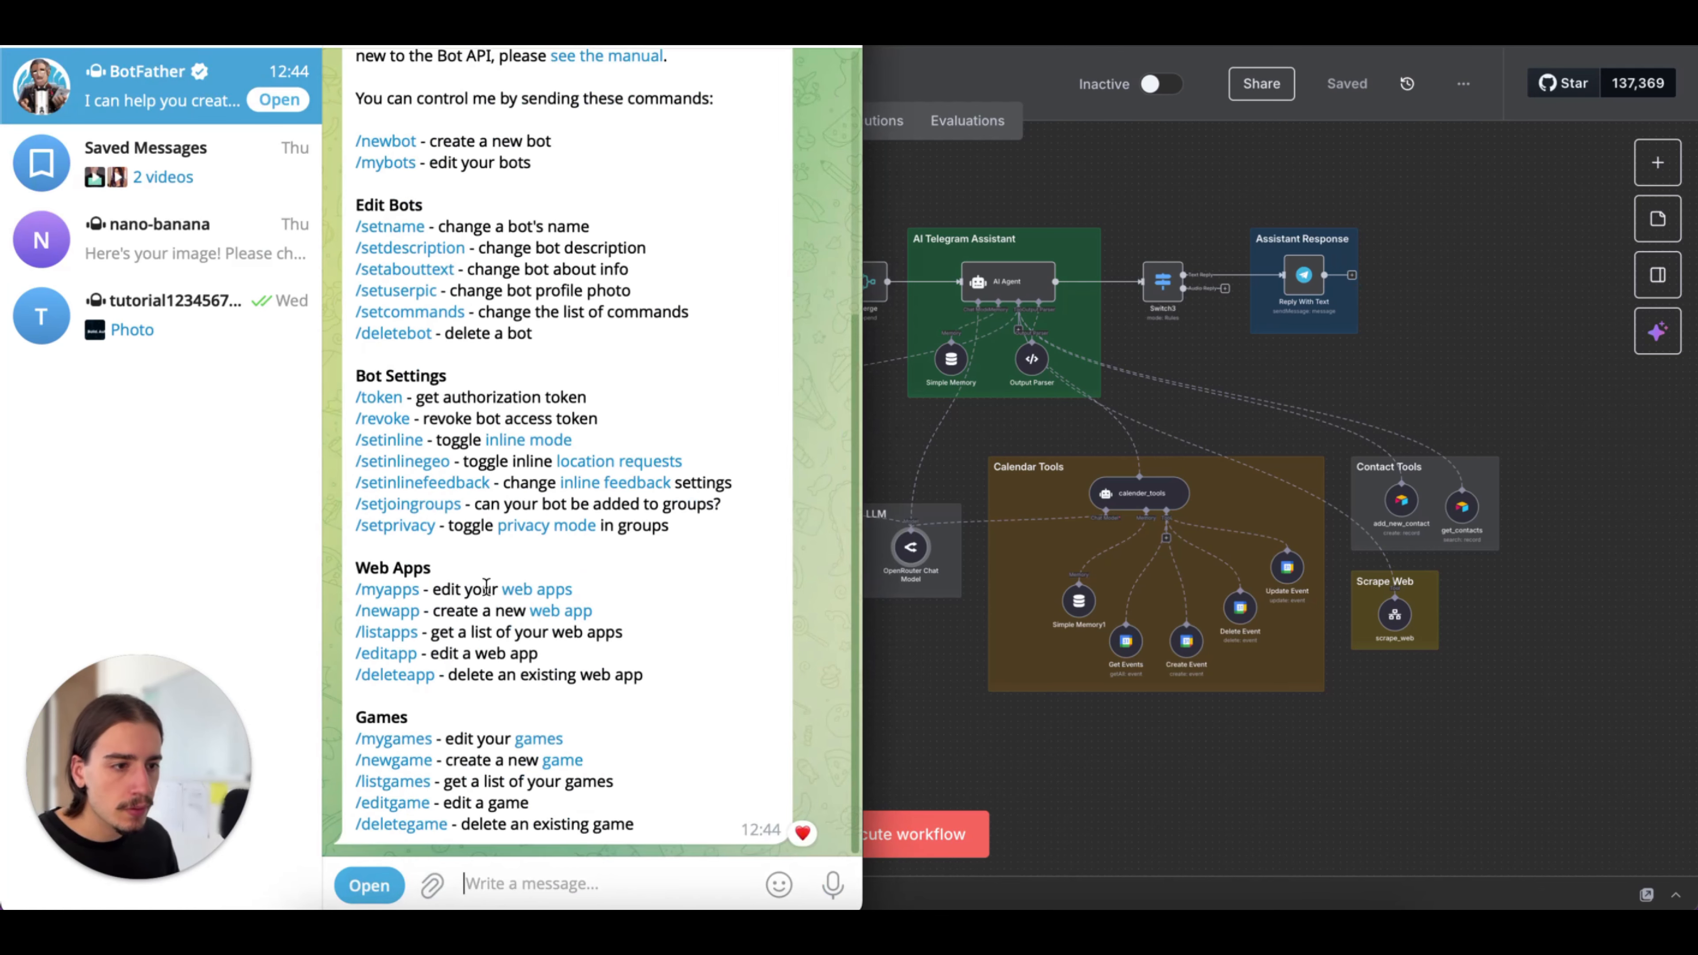
Start a new bot with BotFather's /newbot command and name it "personalassistant"
{"action": "scroll", "coordinate": [588, 323], "scroll_direction": "up", "scroll_amount": 2}
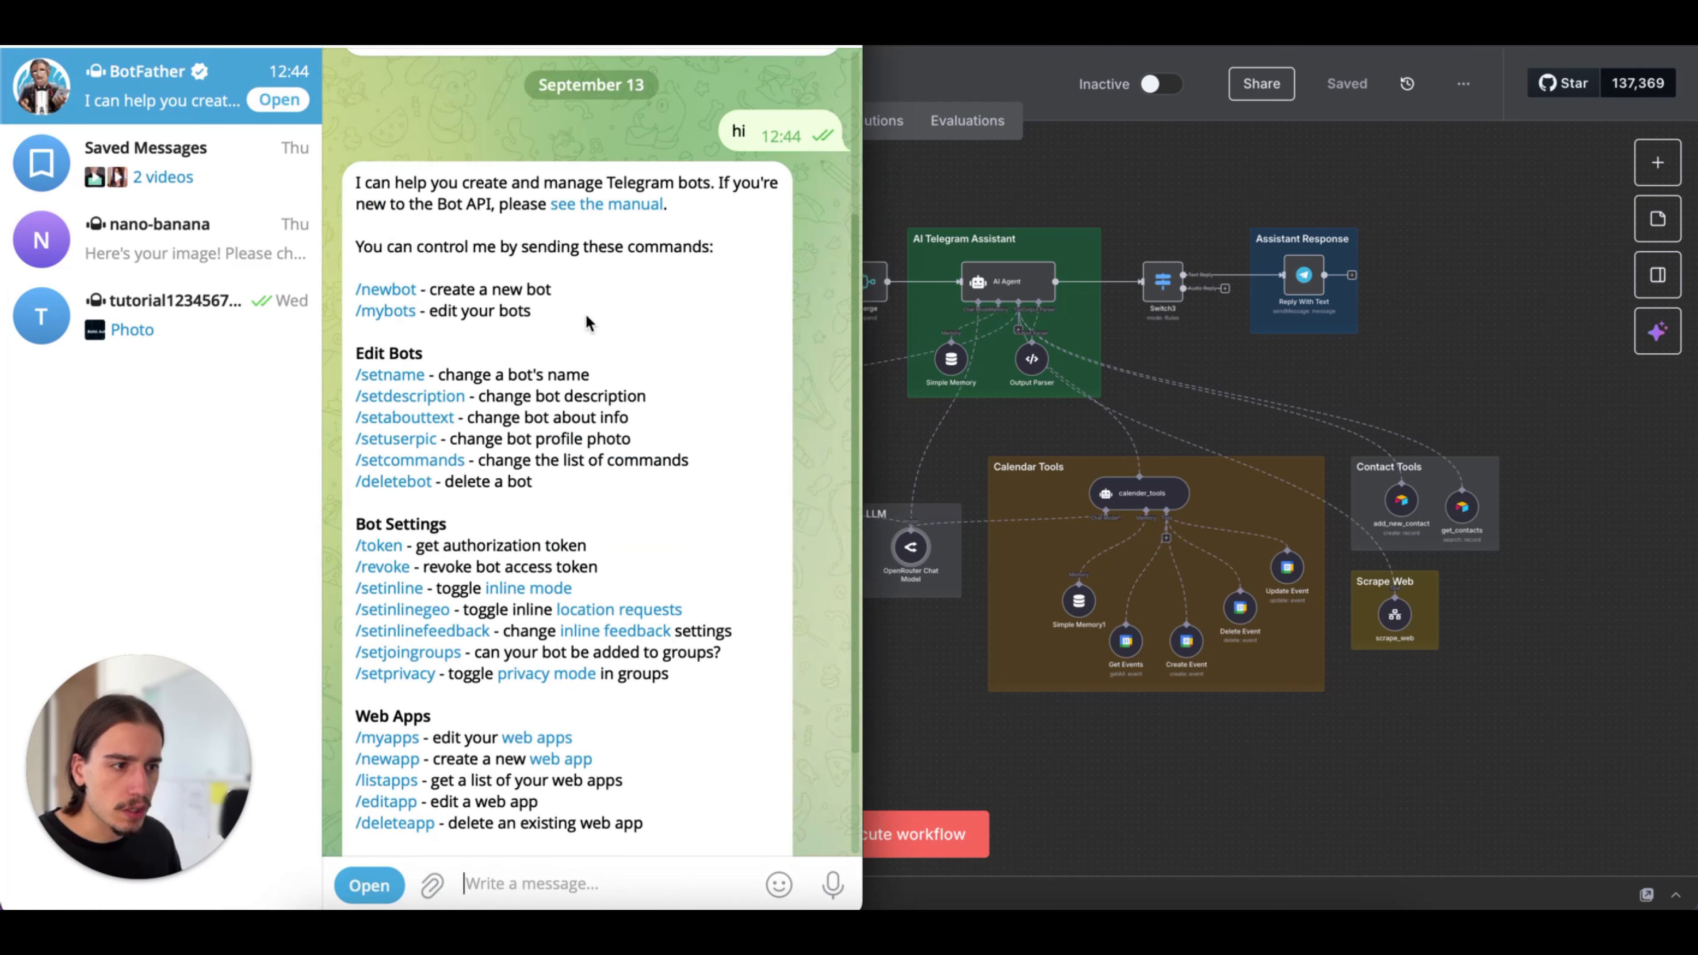
{"action": "scroll", "coordinate": [587, 324], "scroll_direction": "down", "scroll_amount": 2}
{"action": "scroll", "coordinate": [563, 207], "scroll_direction": "up", "scroll_amount": 2}
{"action": "scroll", "coordinate": [510, 405], "scroll_direction": "down", "scroll_amount": 1}
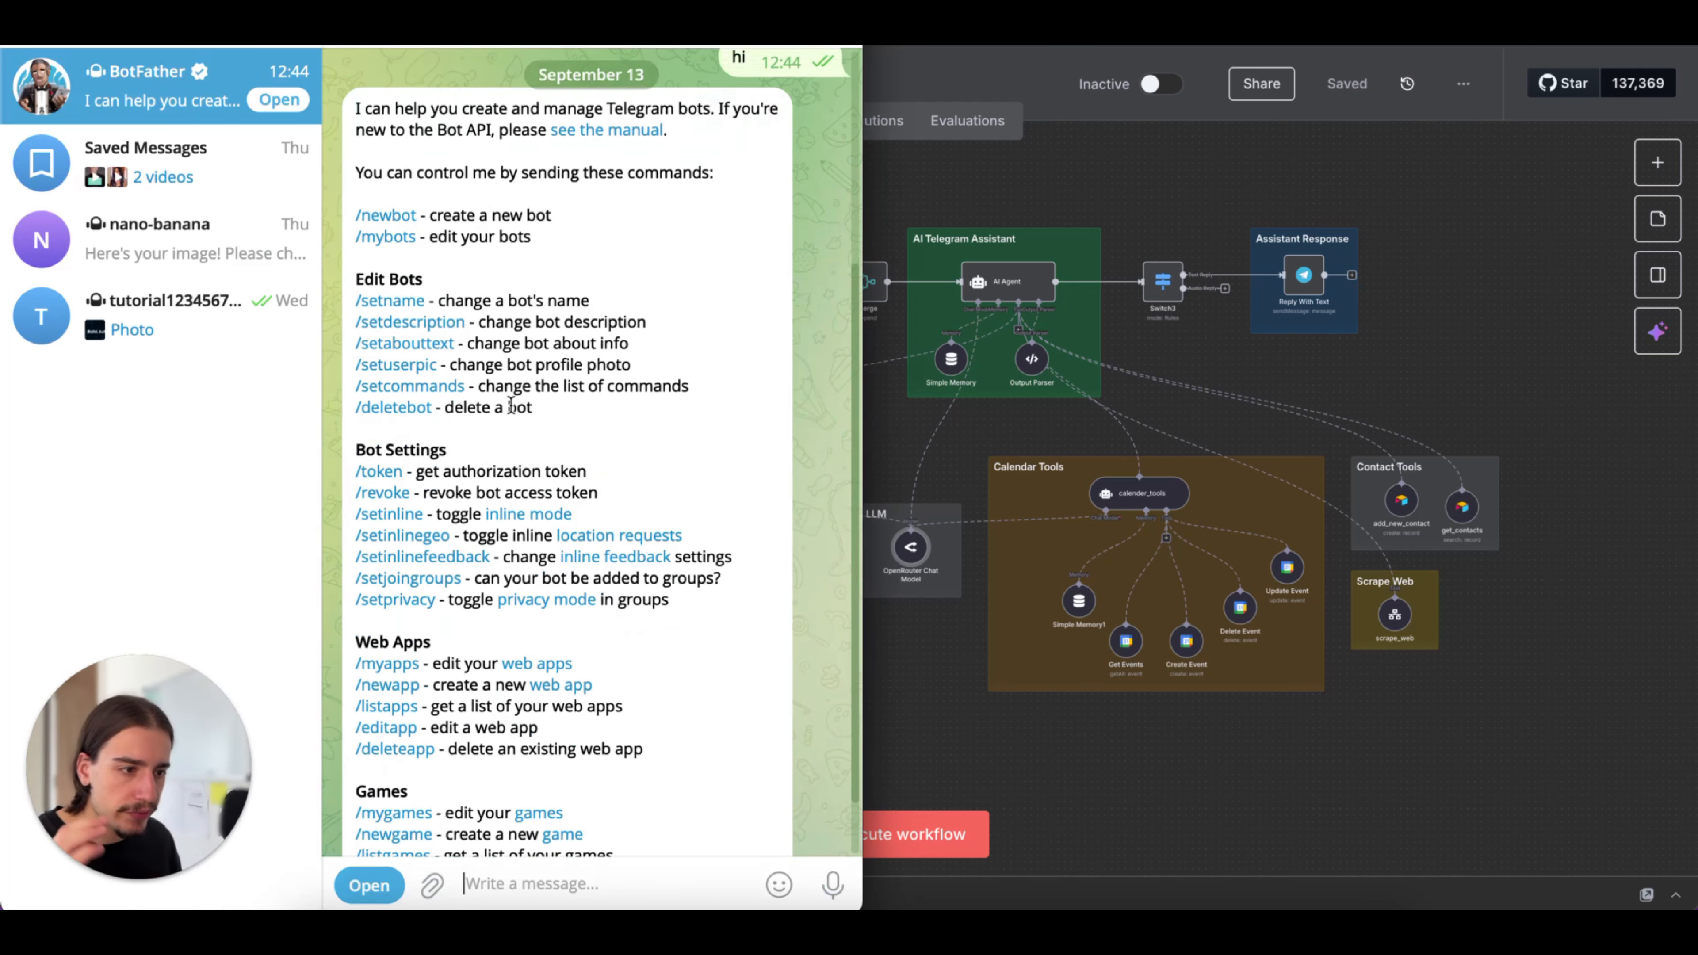
{"action": "scroll", "coordinate": [510, 406], "scroll_direction": "down", "scroll_amount": 1}
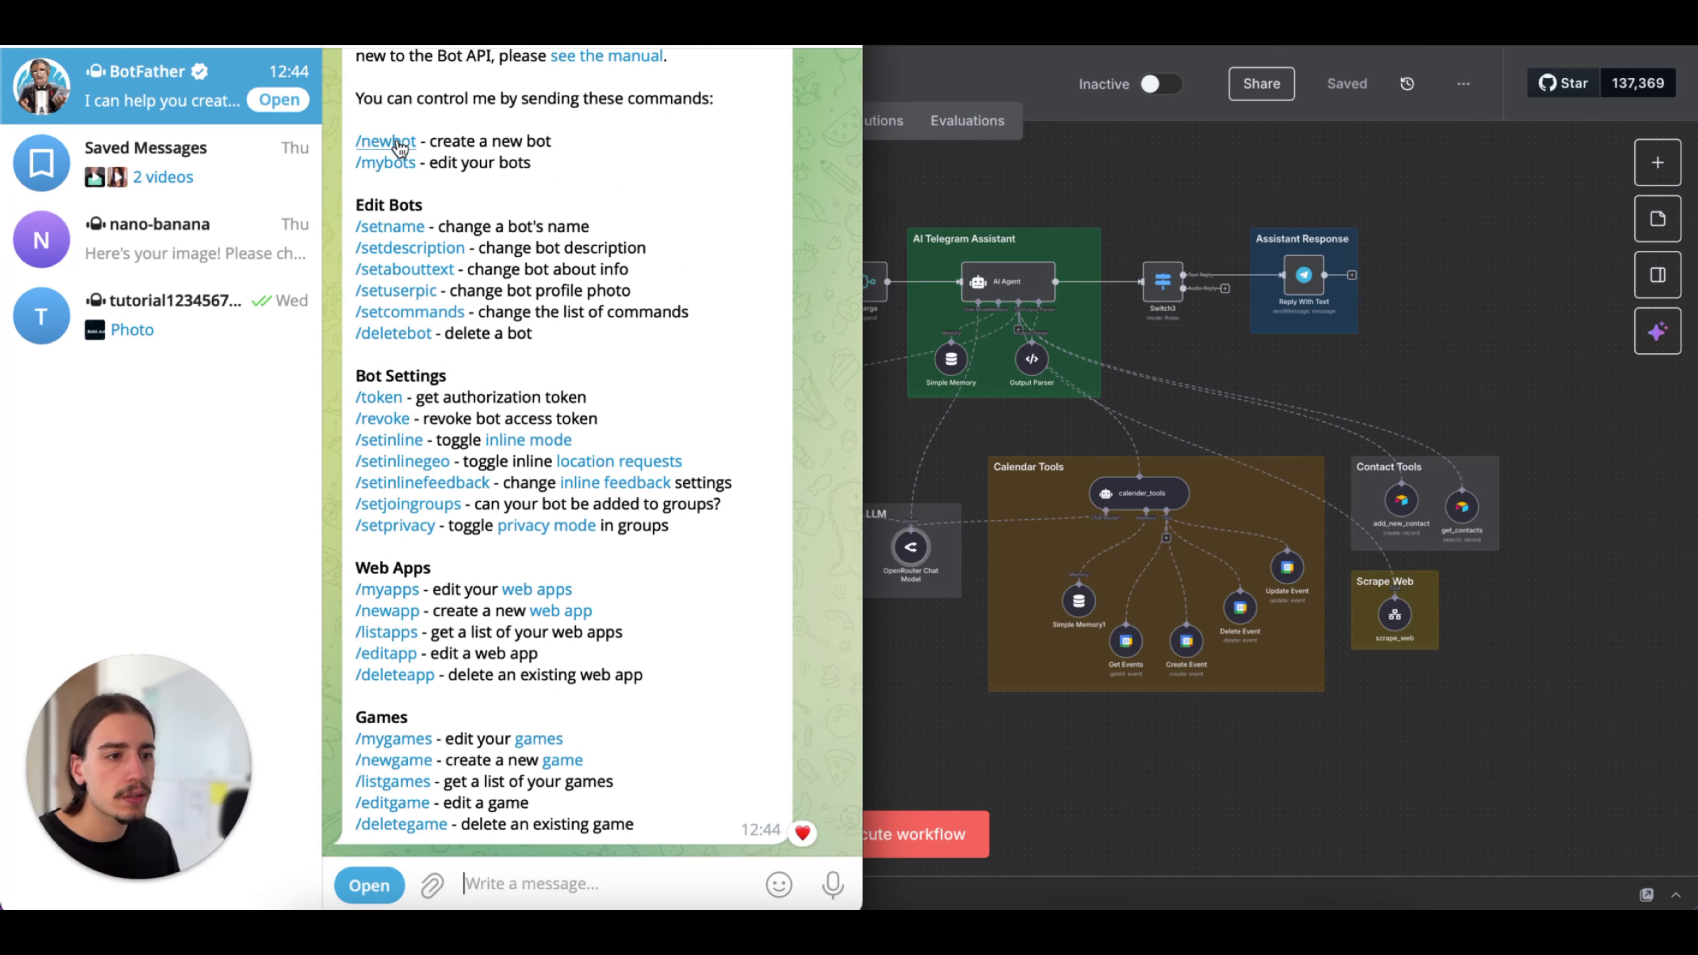
{"action": "scroll", "coordinate": [401, 187], "scroll_direction": "up", "scroll_amount": 2}
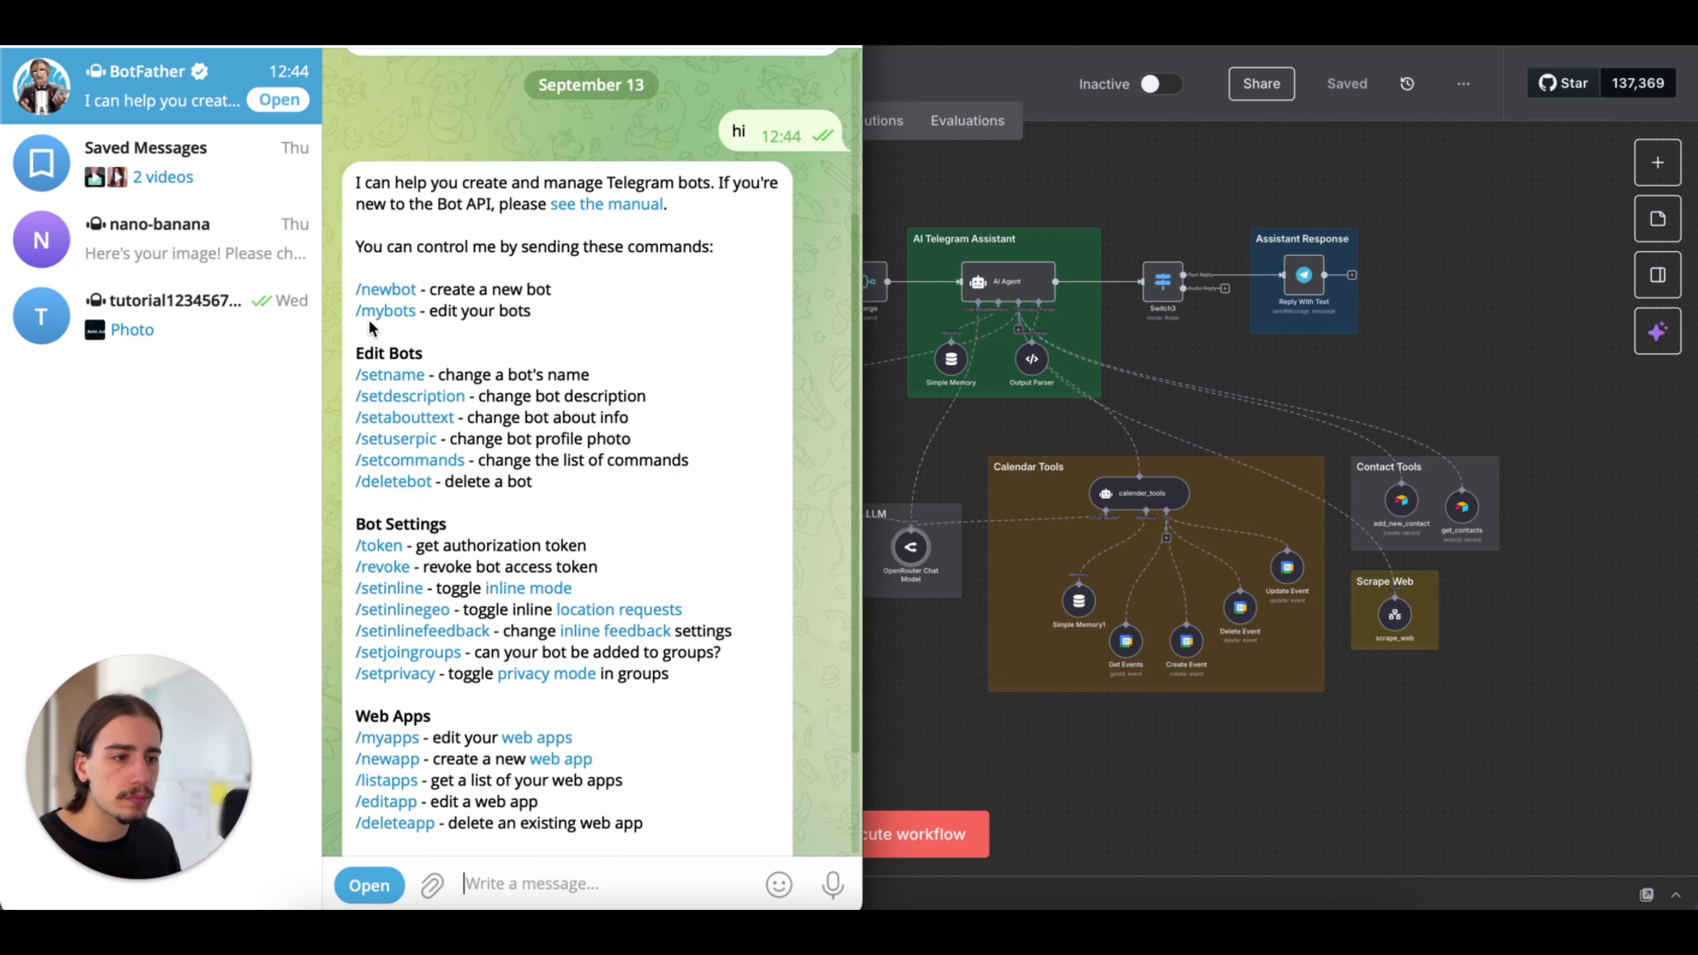
{"action": "left_click", "coordinate": [379, 294]}
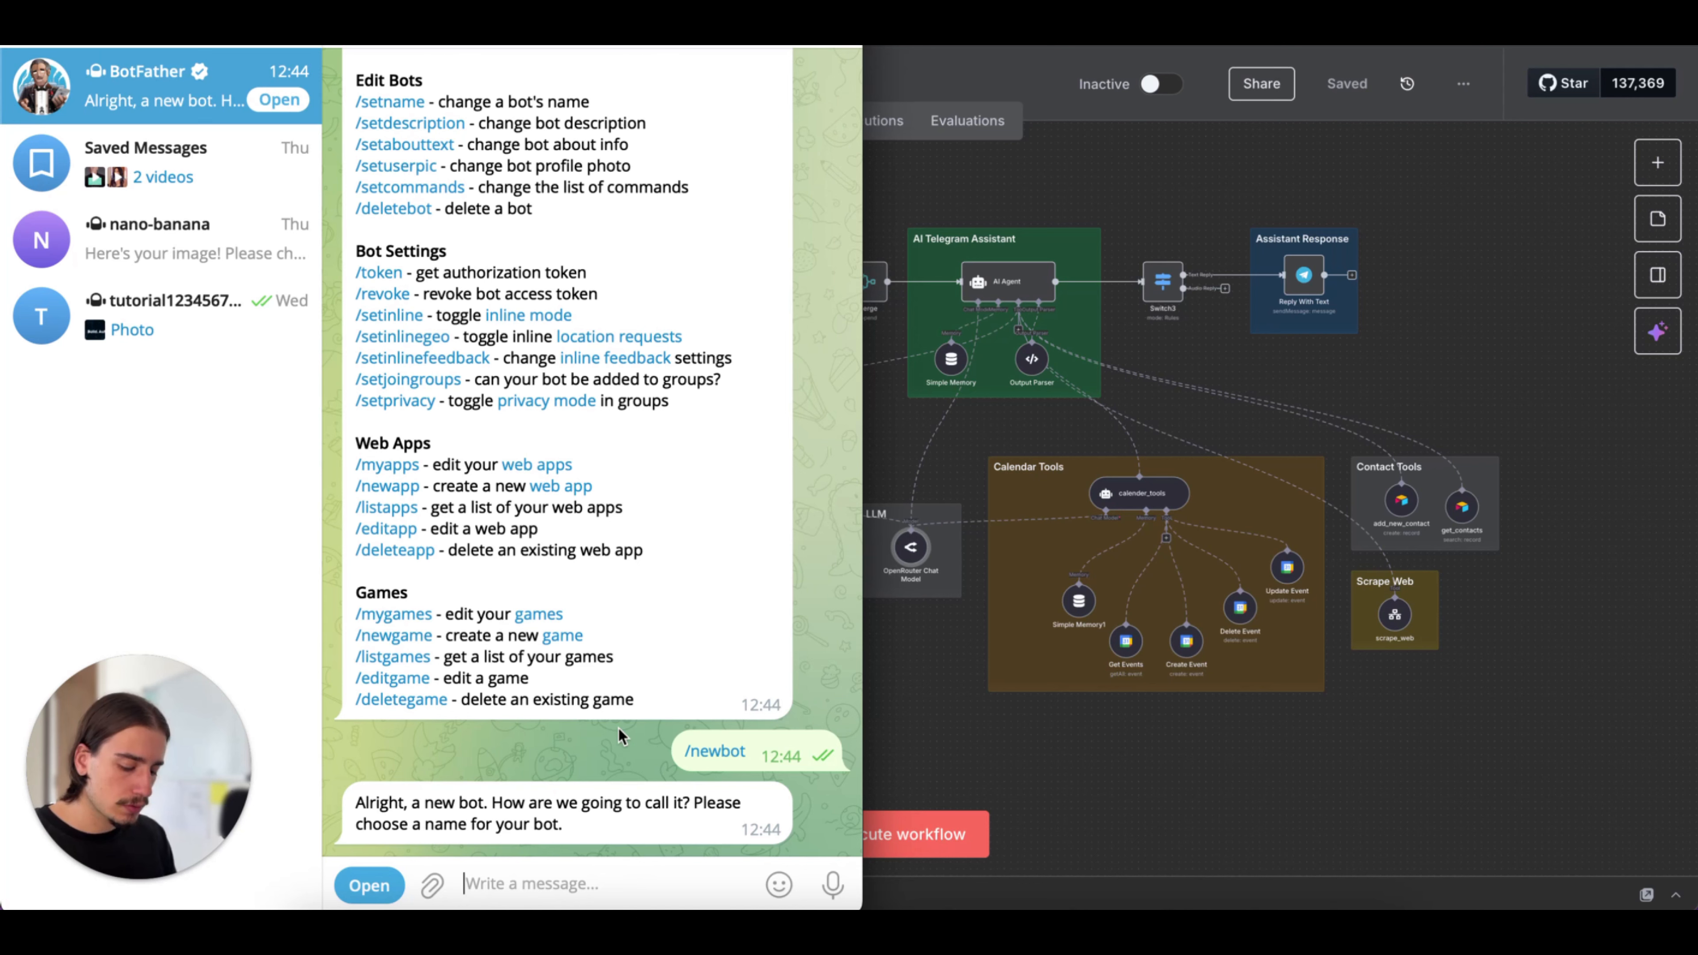
{"action": "type", "text": "personal"}
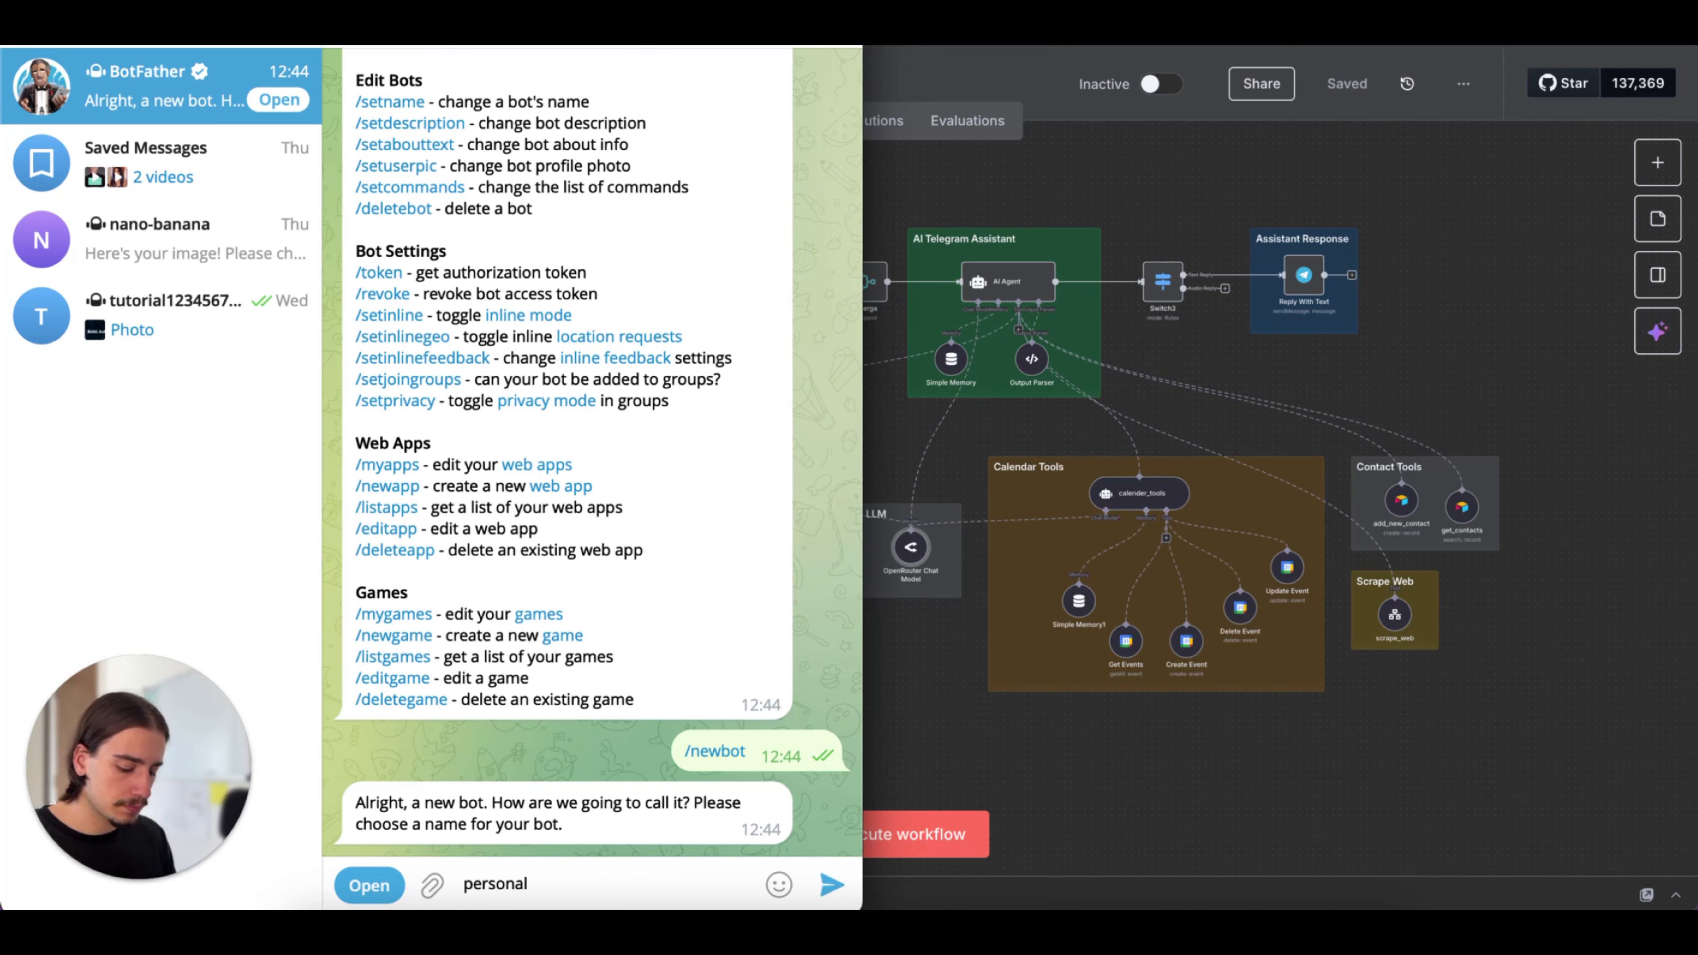
{"action": "type", "text": "assistant"}
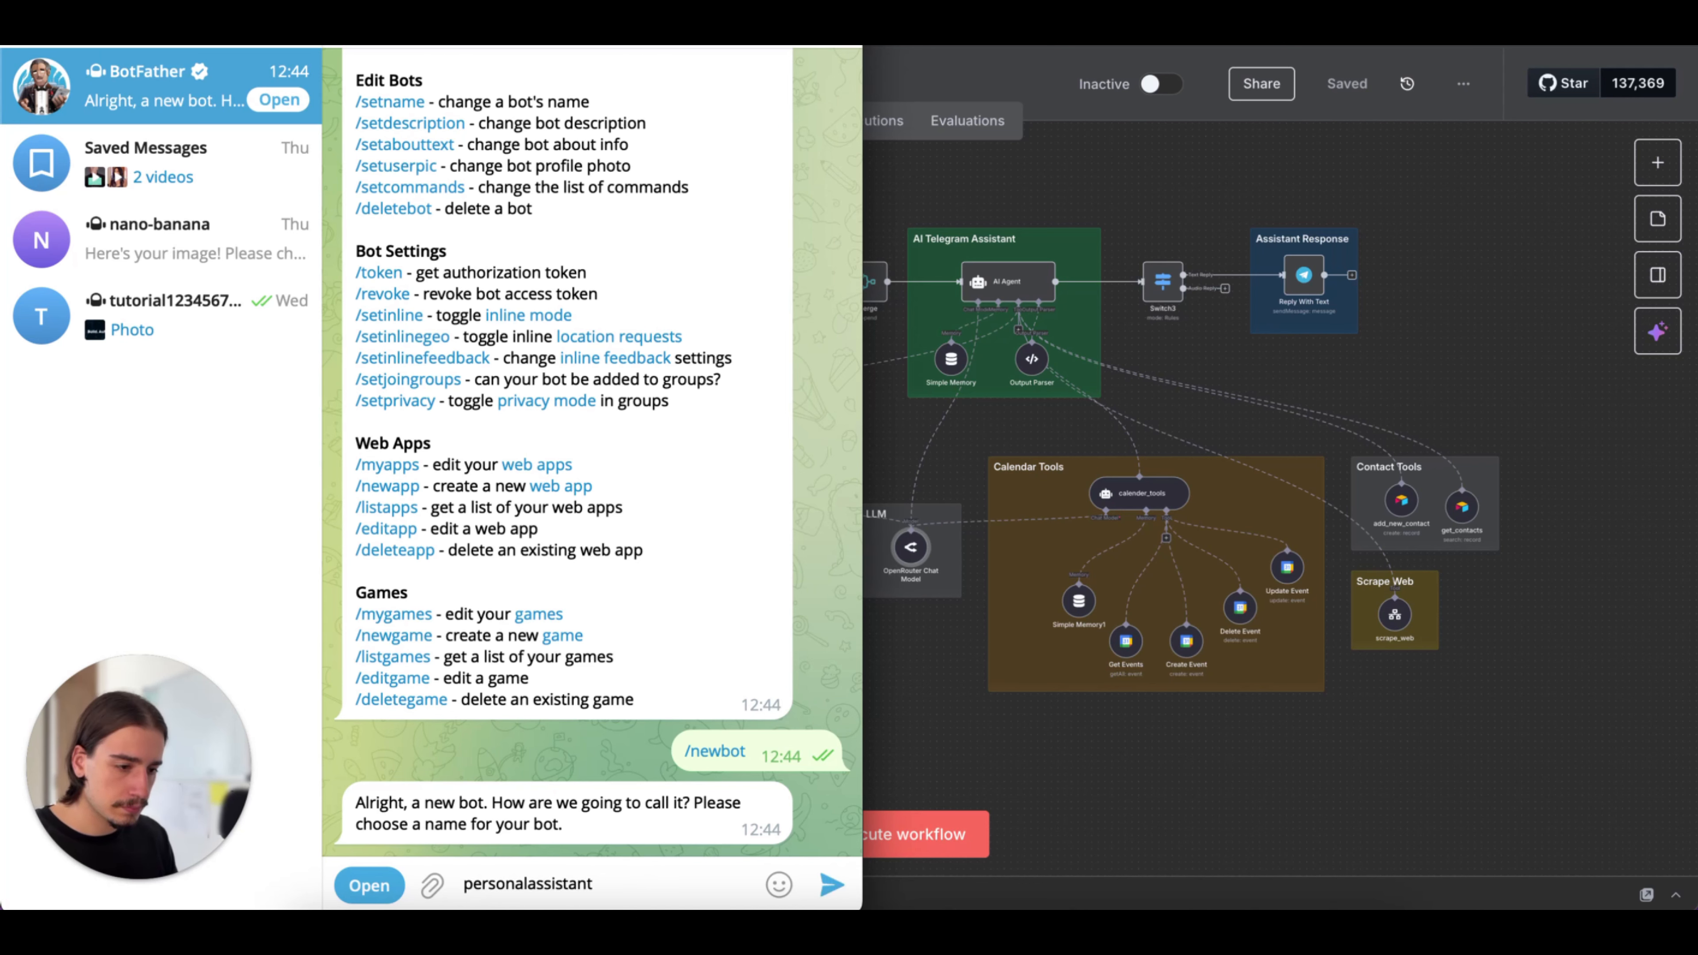
{"action": "key", "text": "Return"}
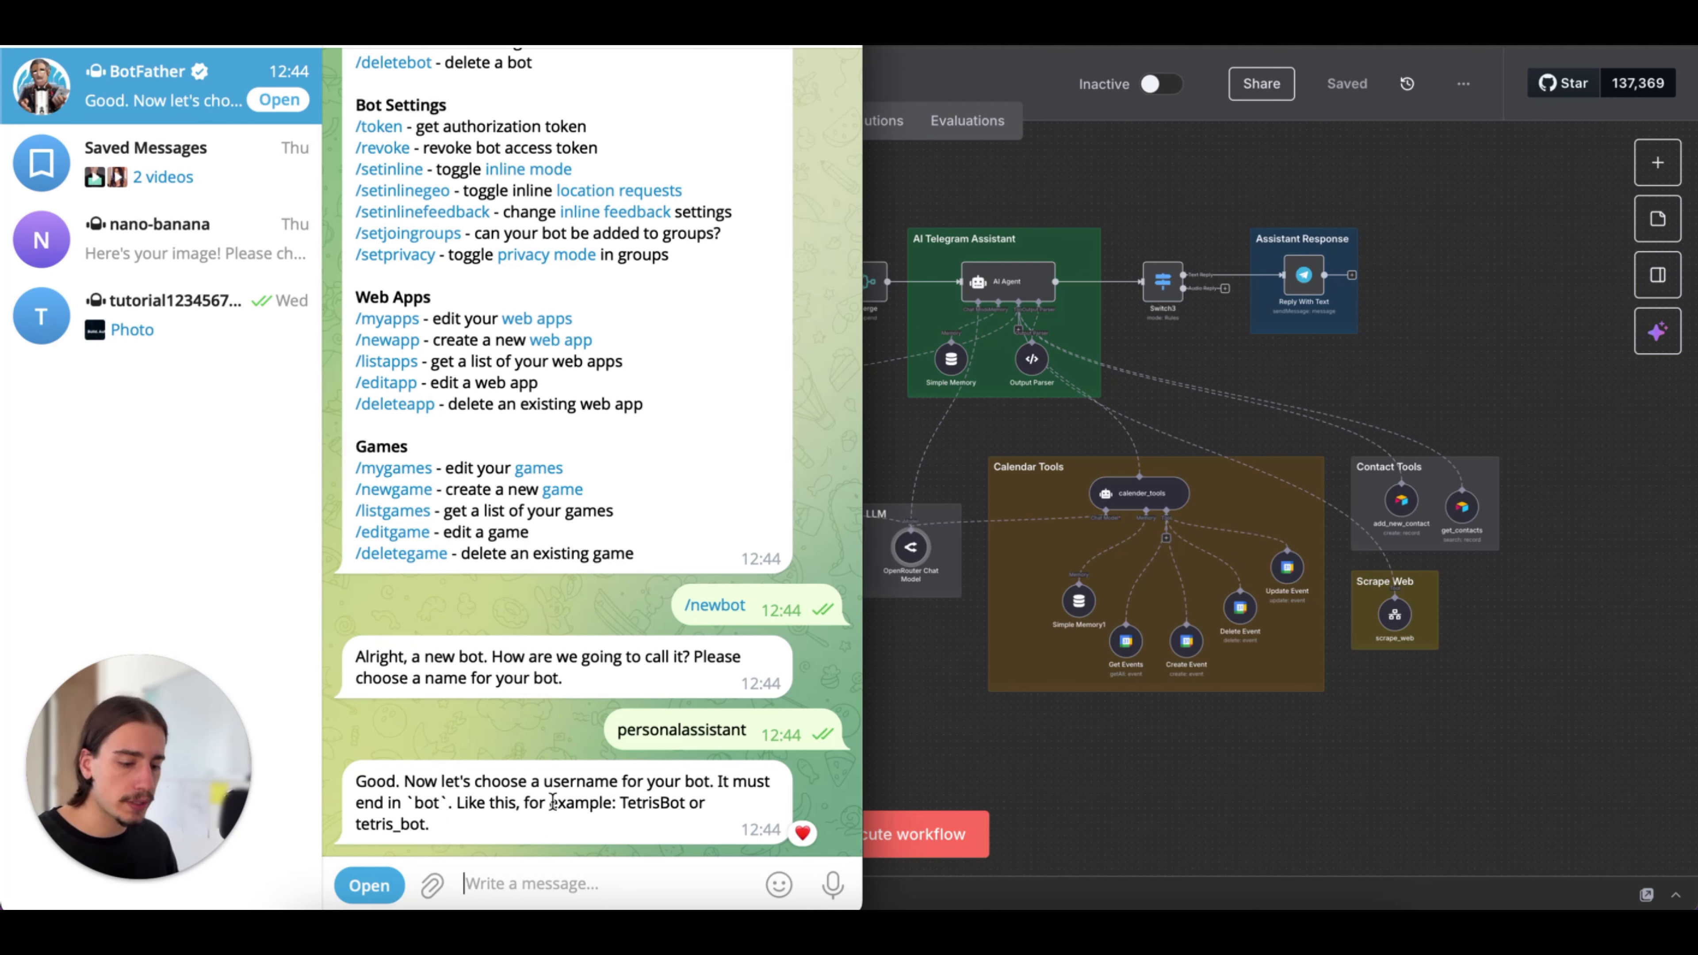
Try to register the username "persoanlassistant_bot" for the new bot with BotFather
{"action": "type", "text": "persoanl"}
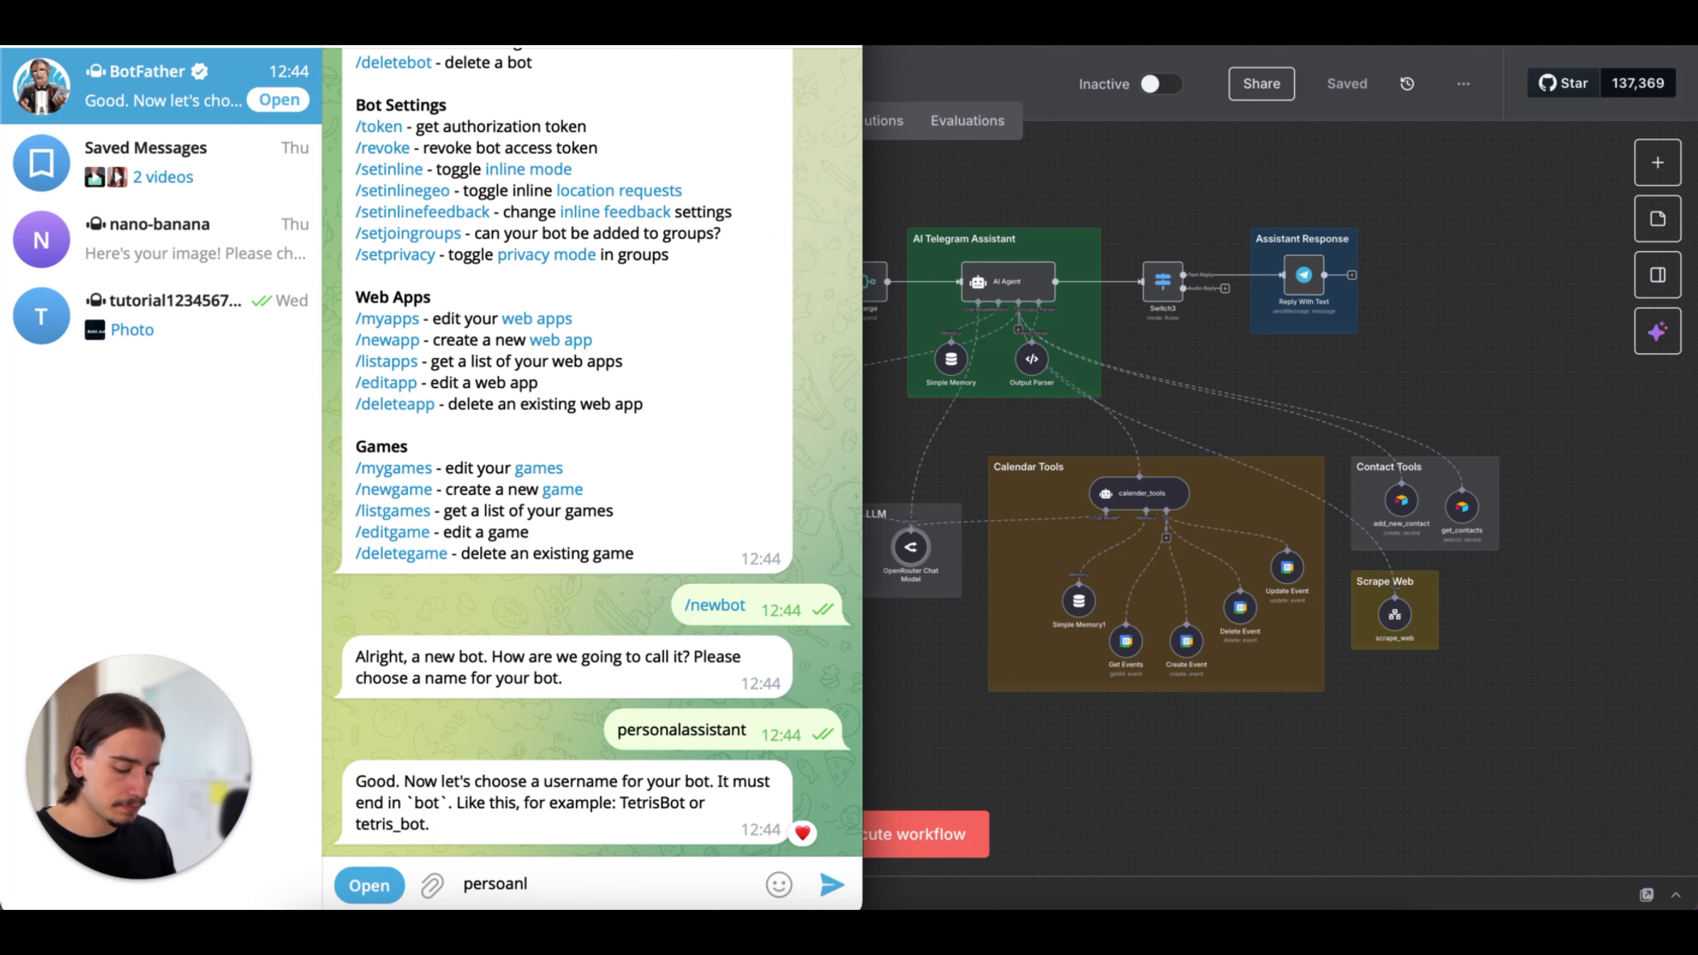
{"action": "type", "text": "assistant"}
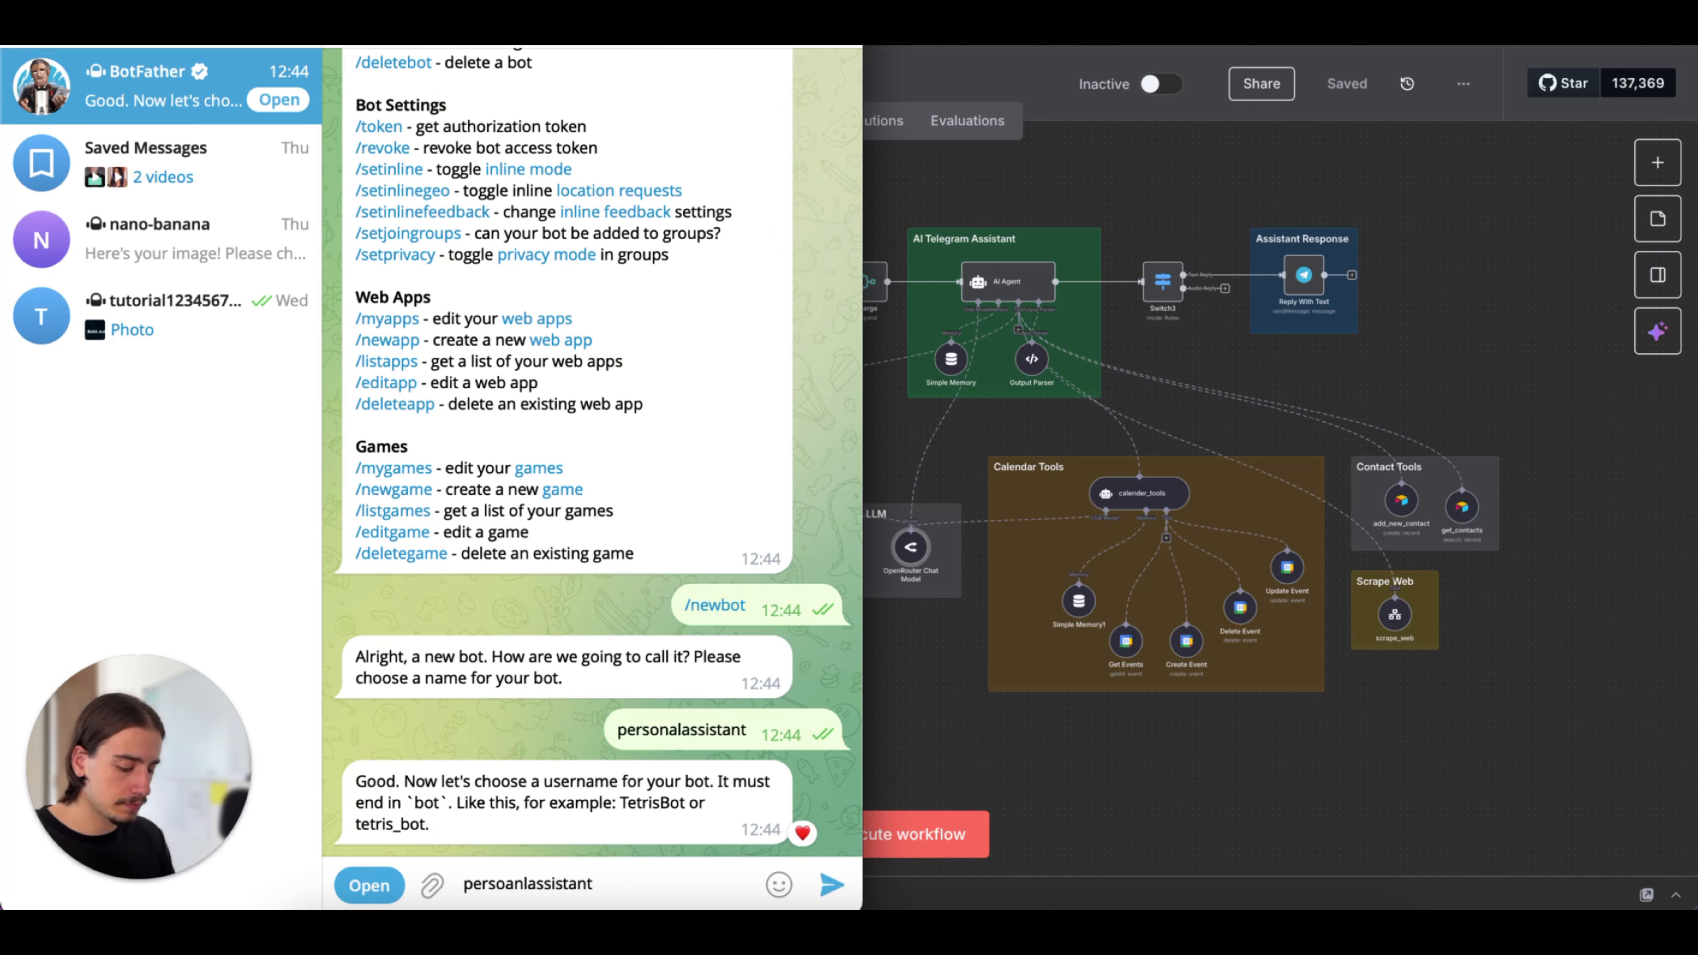
{"action": "type", "text": "_bot"}
{"action": "key", "text": "Return"}
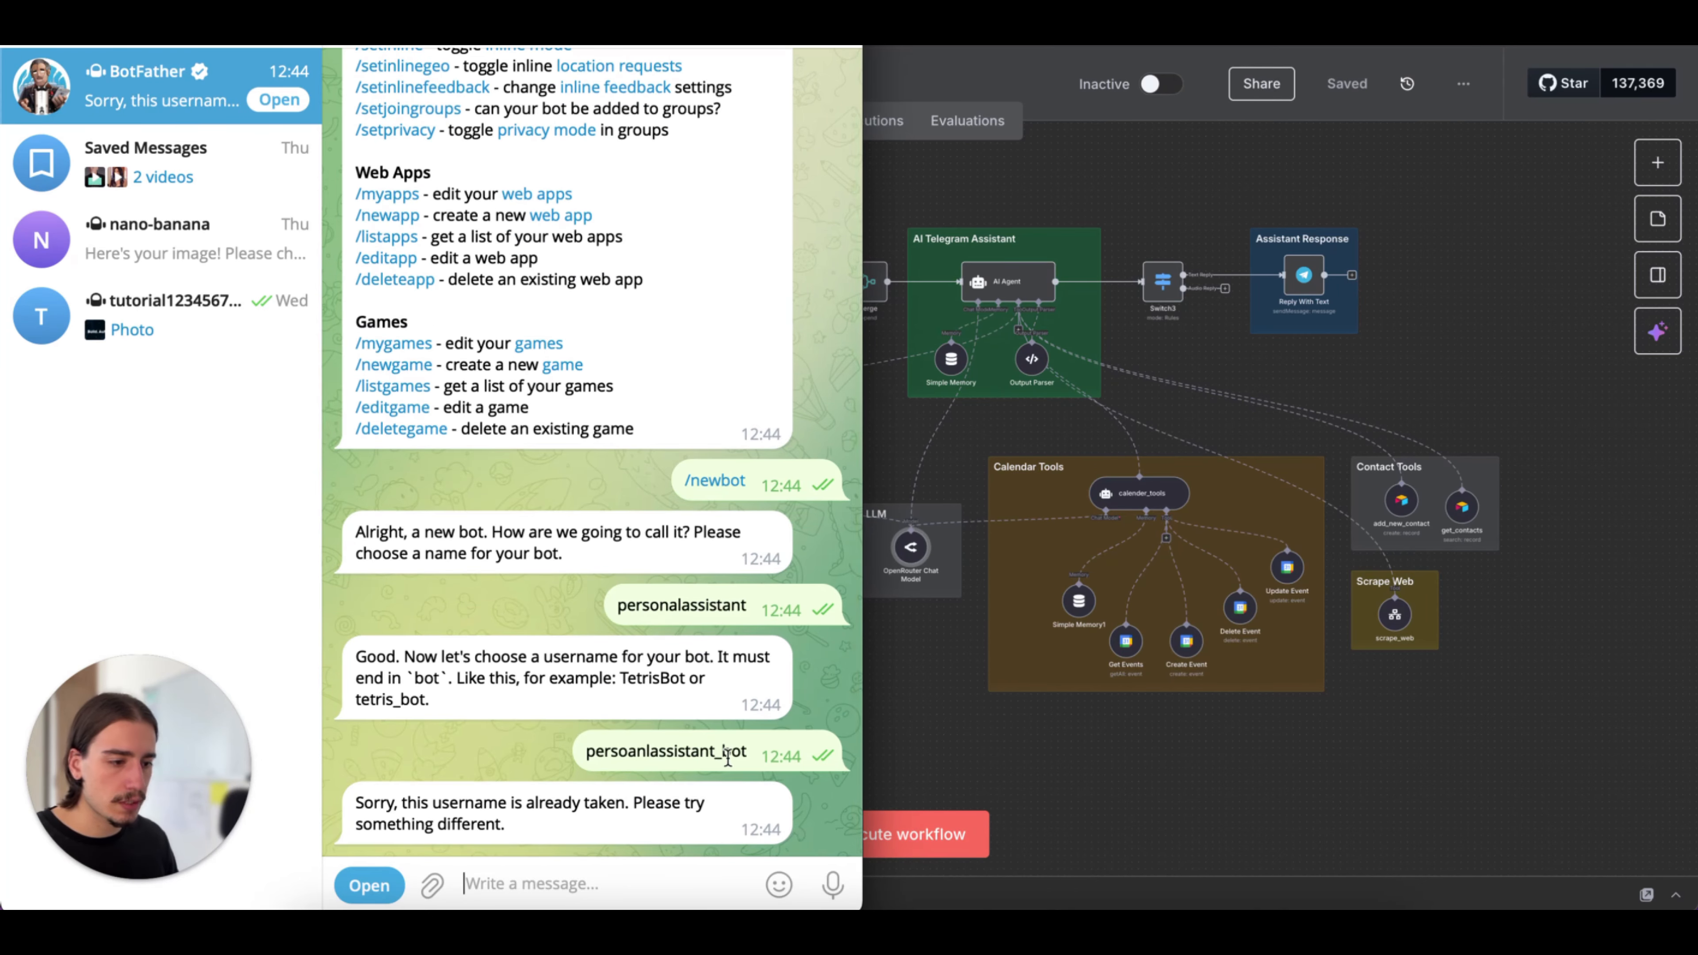
Submit "persoanlassistant998_bot" to BotFather as the new bot's username, reusing the text of the previous attempt
{"action": "double_click", "coordinate": [652, 759]}
{"action": "key", "text": "ctrl+c"}
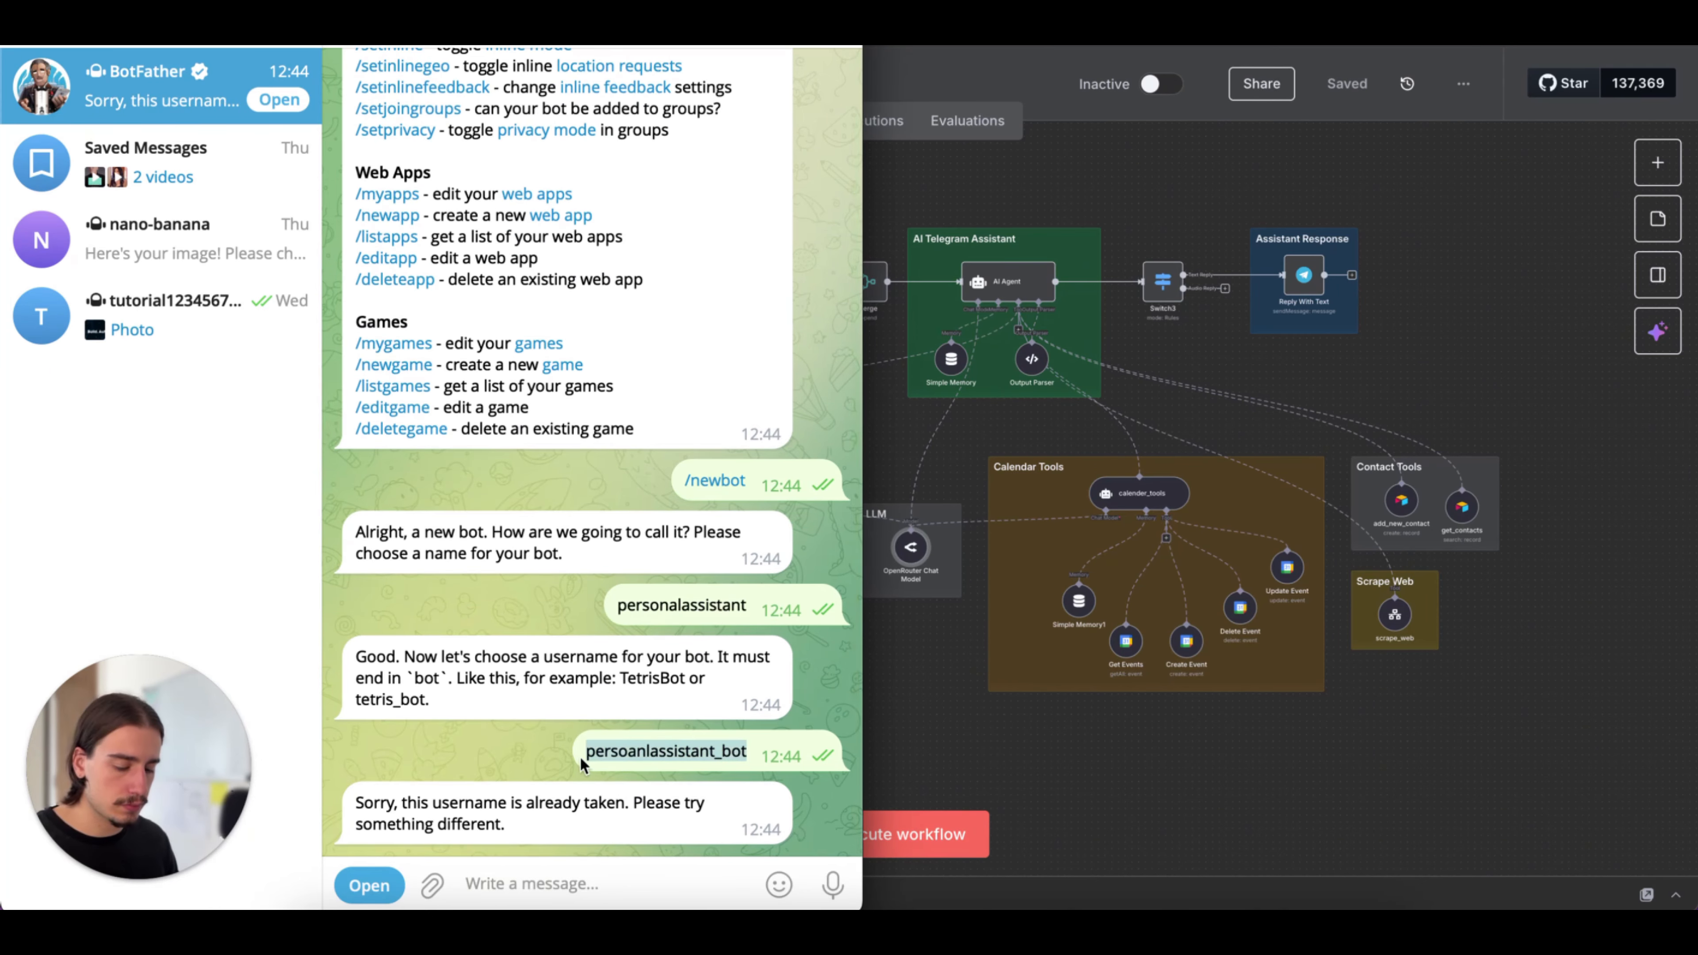
{"action": "left_click", "coordinate": [589, 883]}
{"action": "key", "text": "ctrl+v"}
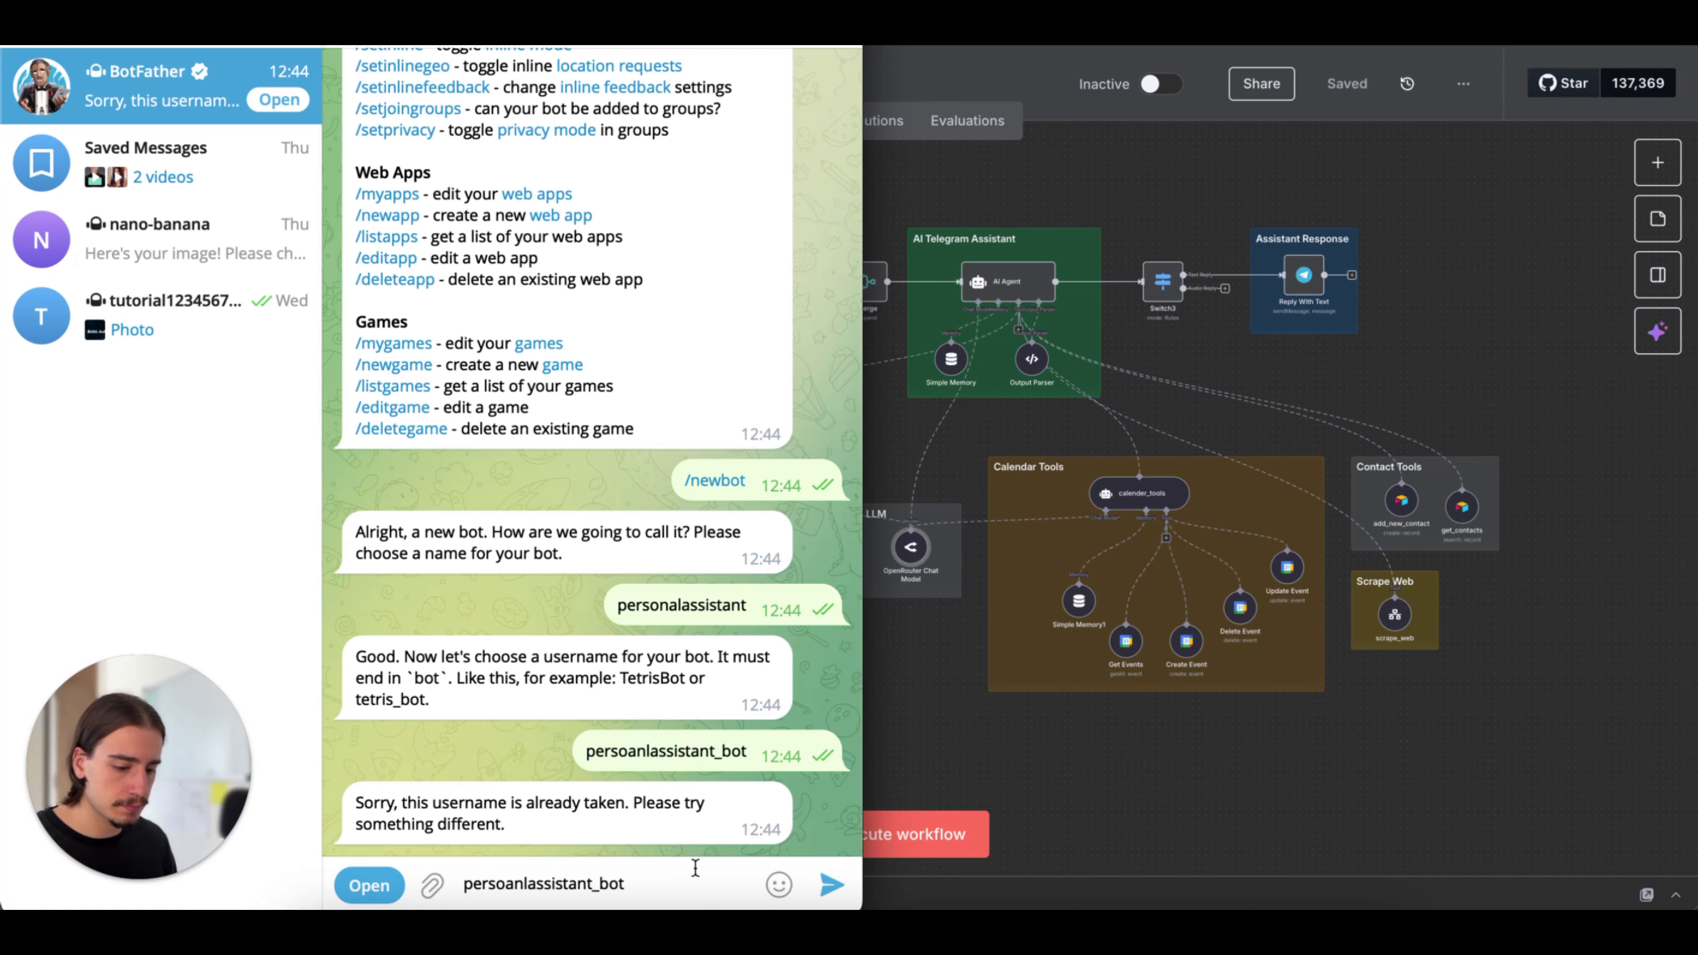
{"action": "type", "text": "99"}
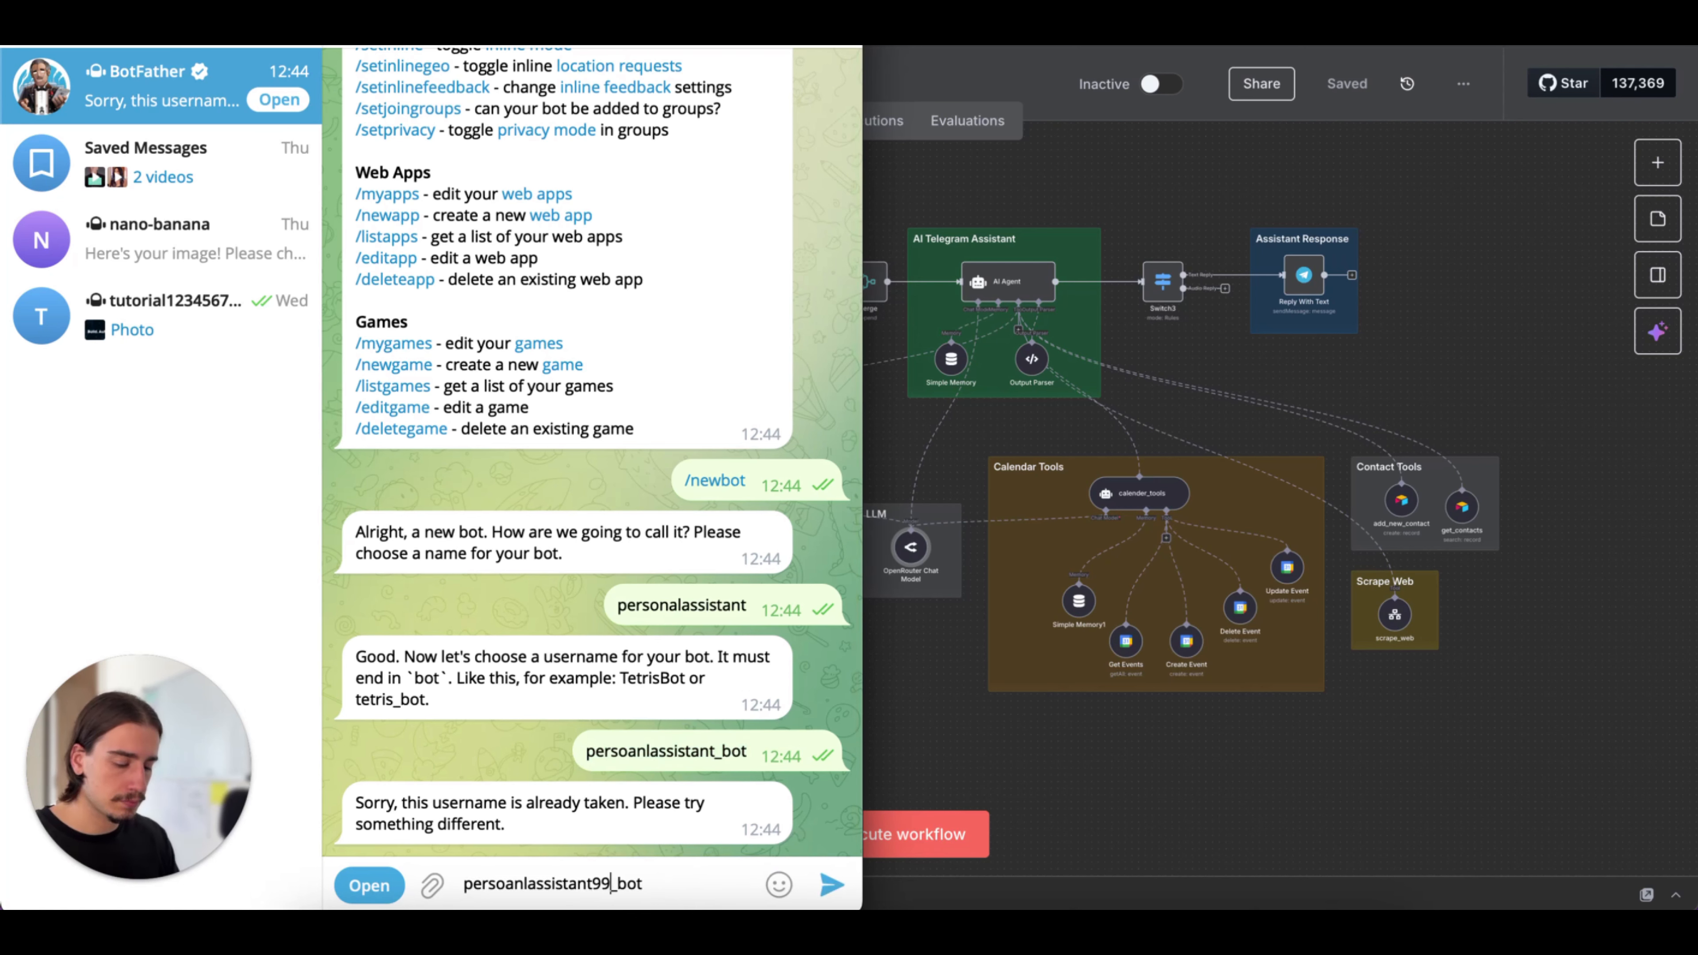
{"action": "type", "text": "8"}
{"action": "key", "text": "Return"}
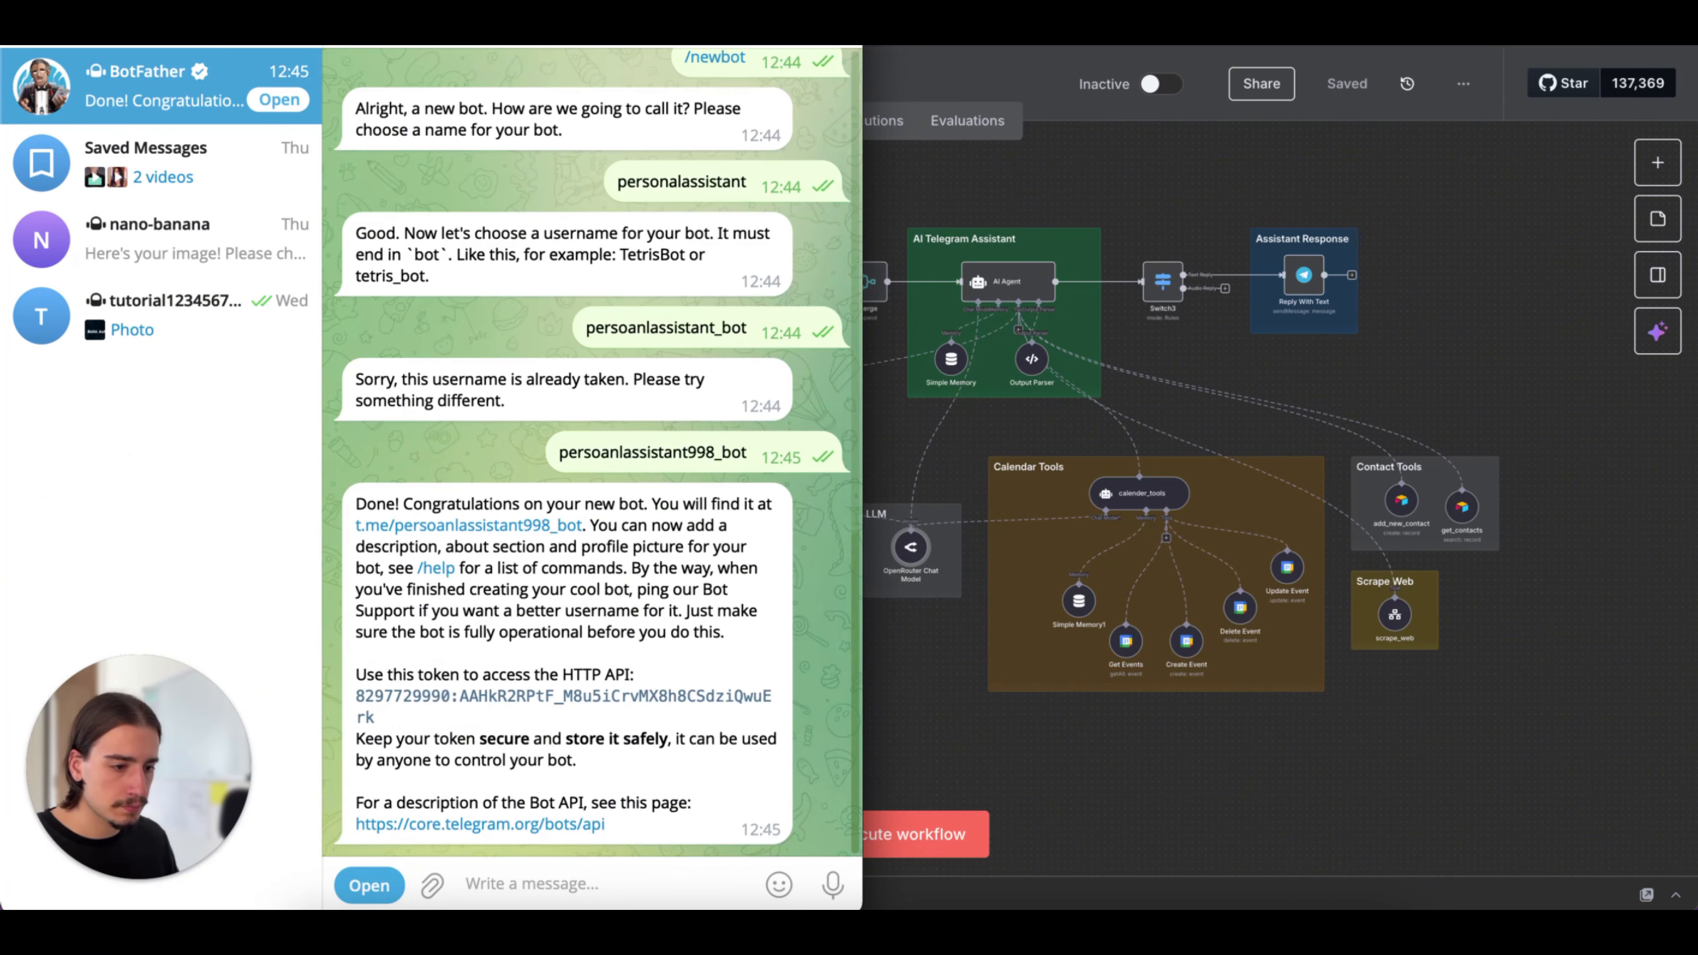
Copy the new bot's HTTP API token from BotFather's message
{"action": "double_click", "coordinate": [730, 674]}
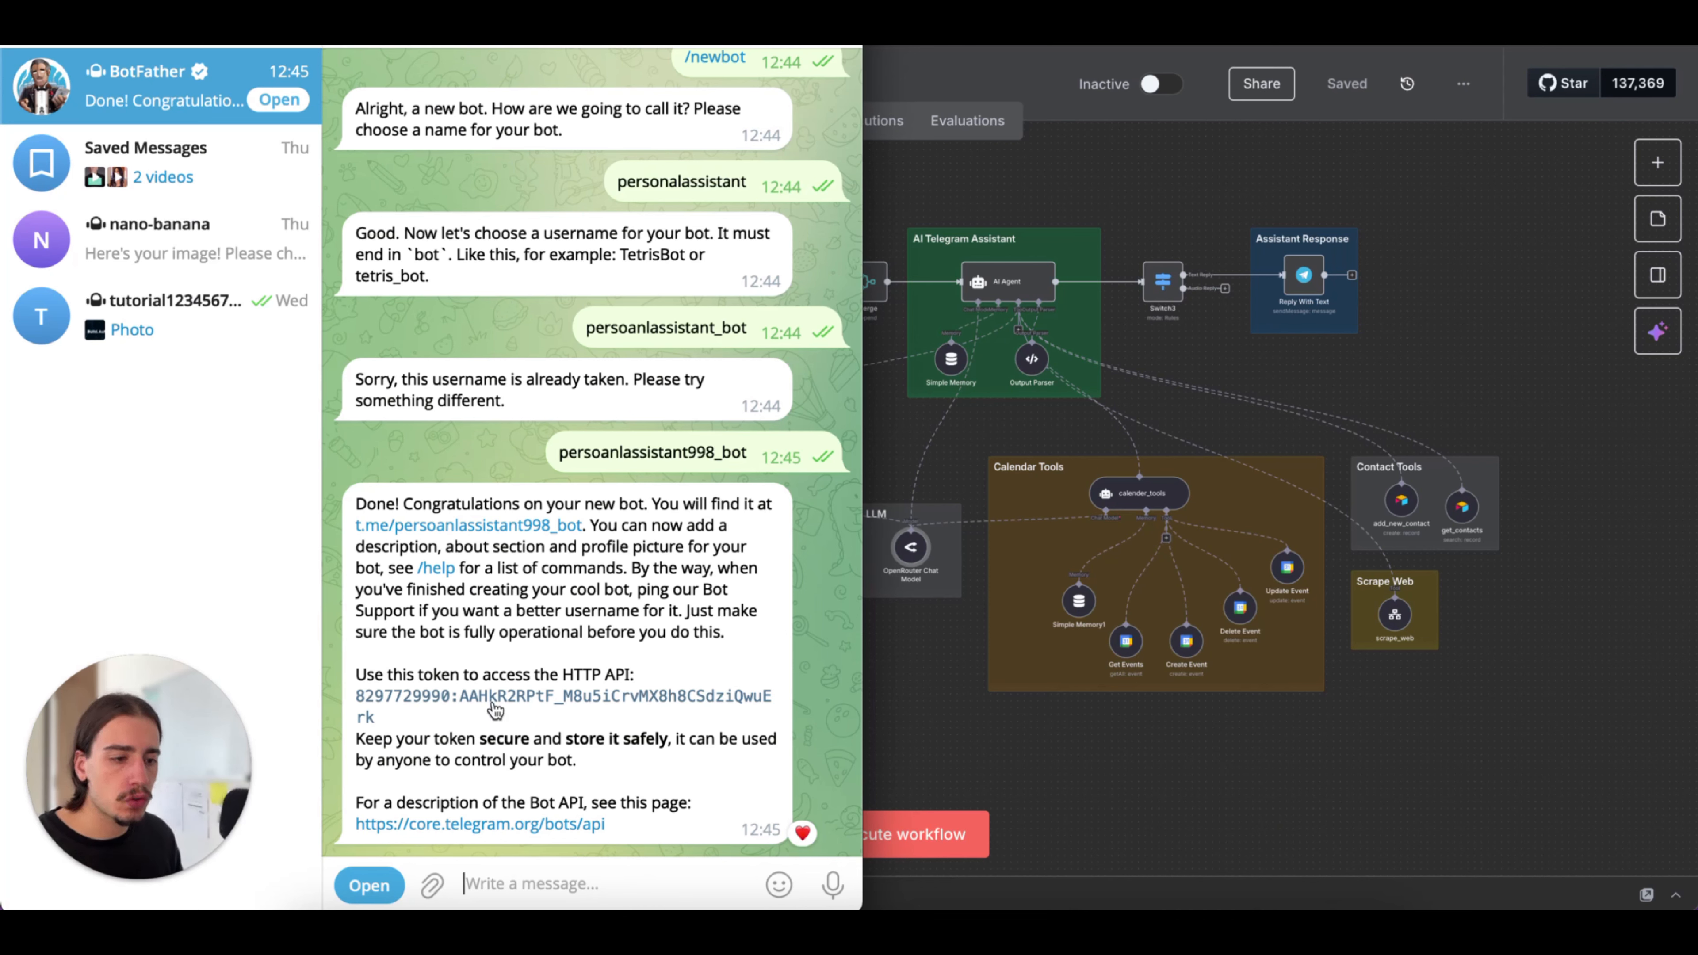
{"action": "mouse_move", "coordinate": [378, 717]}
{"action": "left_mouse_down"}
{"action": "mouse_move", "coordinate": [397, 707]}
{"action": "mouse_move", "coordinate": [400, 722]}
{"action": "mouse_move", "coordinate": [357, 706]}
{"action": "left_mouse_up"}
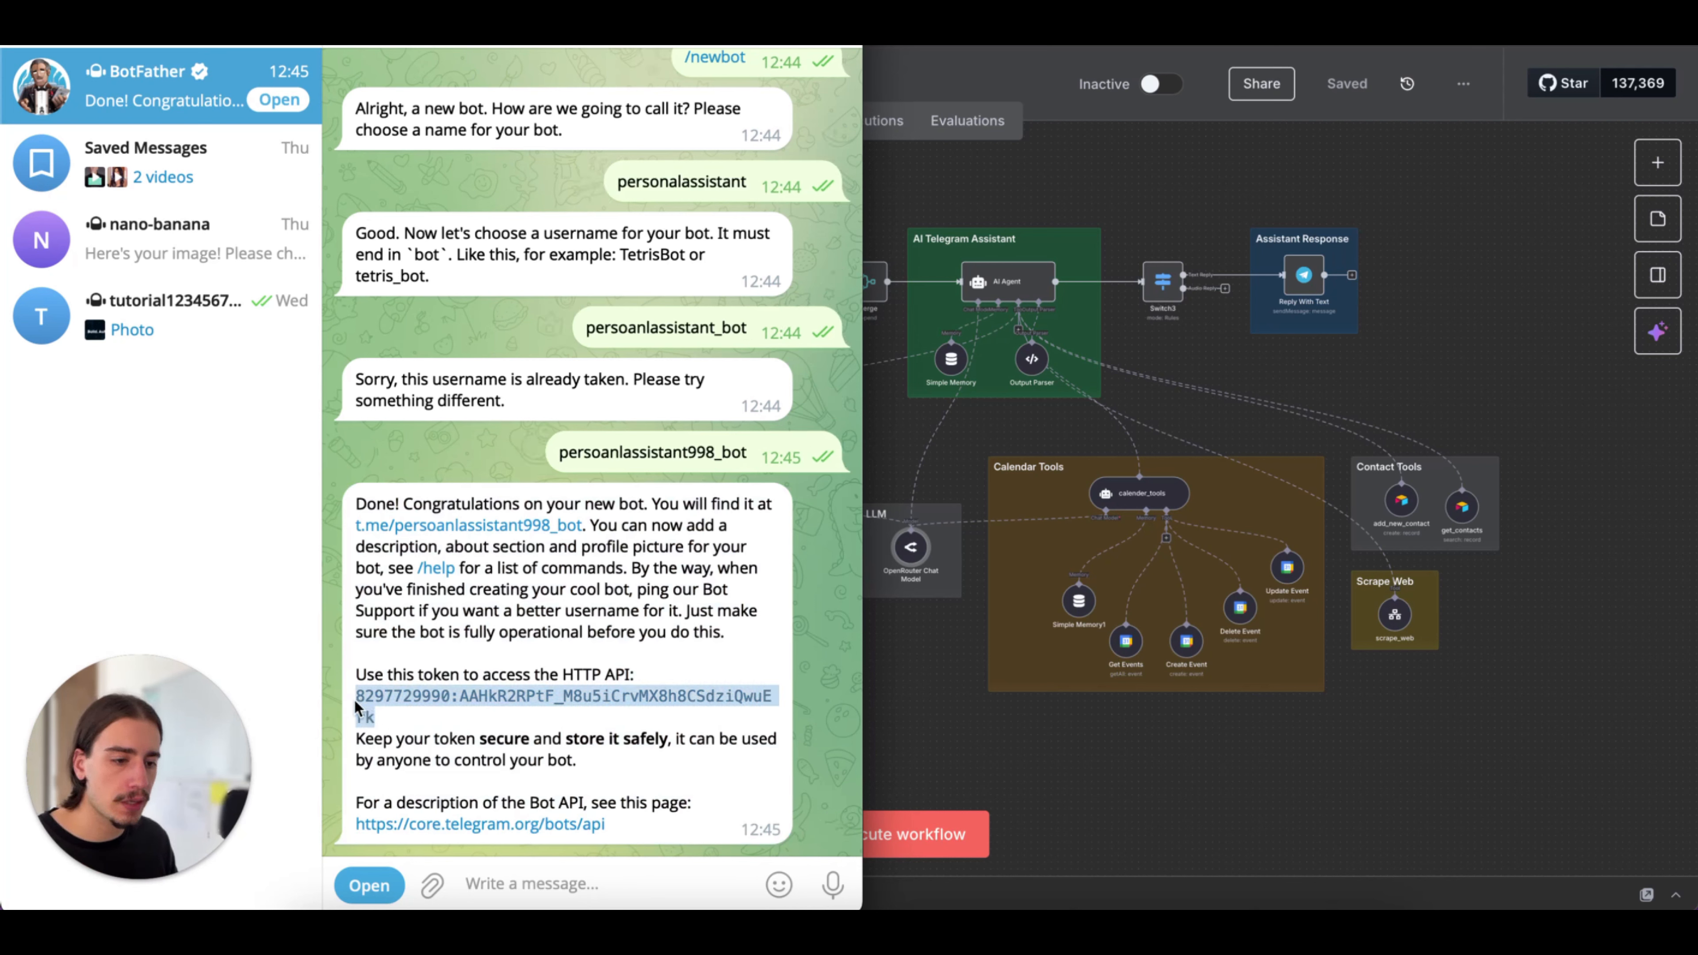
{"action": "double_click", "coordinate": [591, 708]}
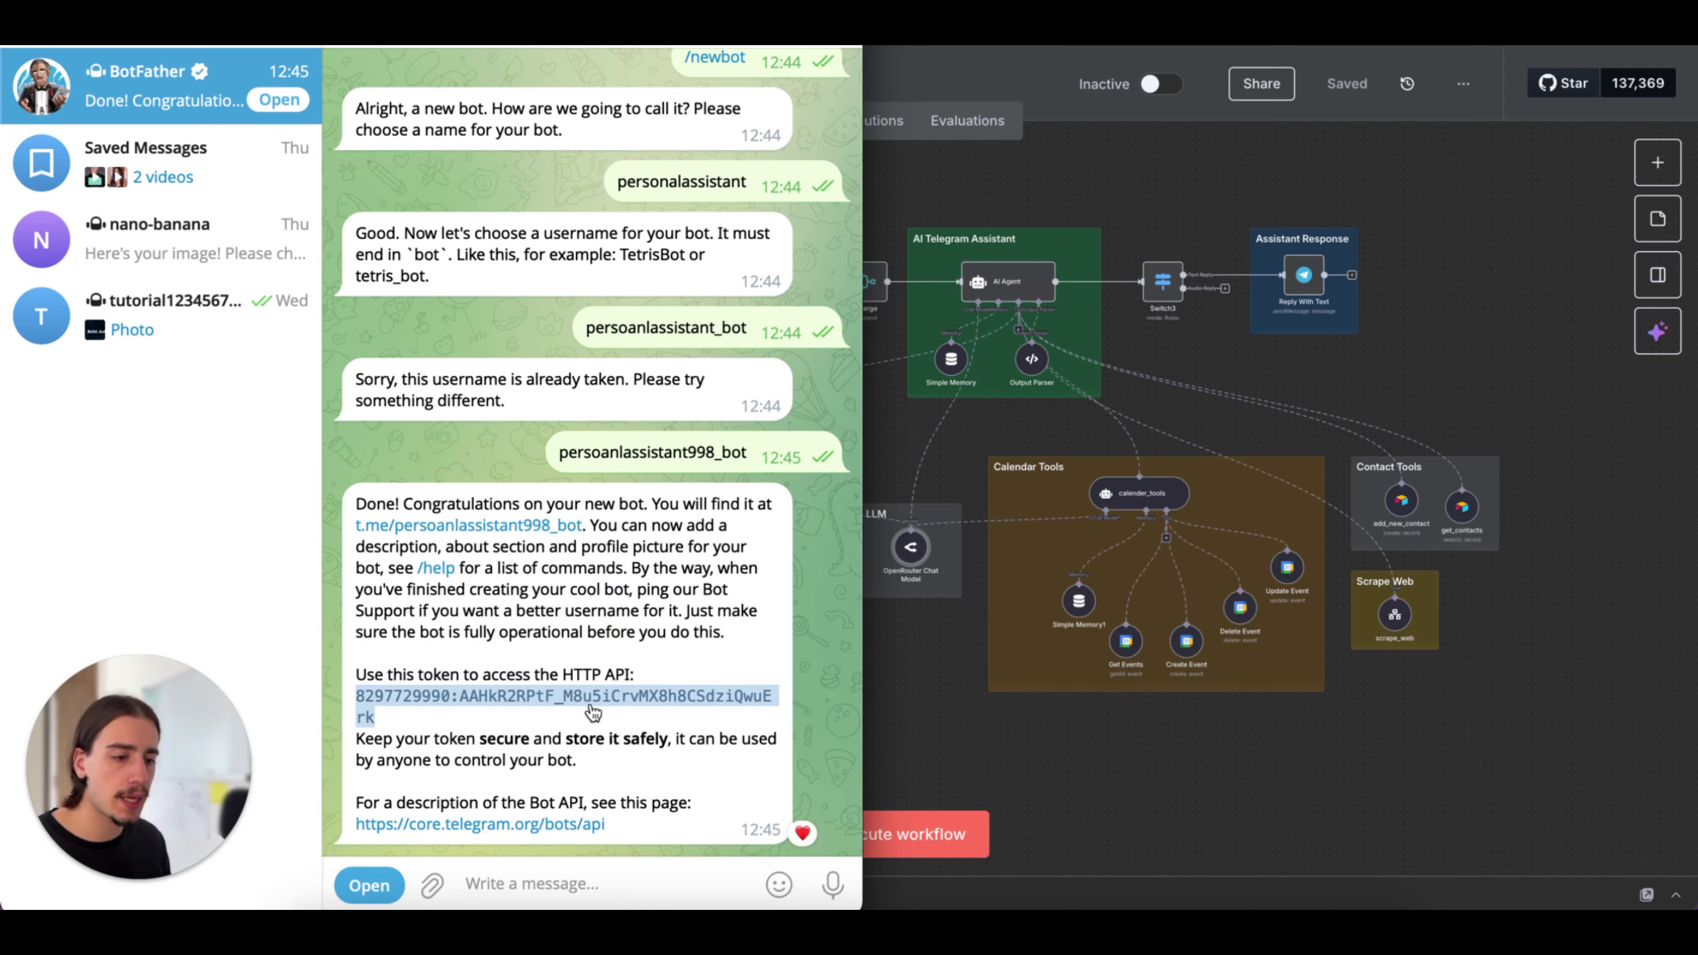
Switch to the n8n workflow and start creating a new Telegram credential in the Telegram Trigger node
{"action": "left_click", "coordinate": [901, 445]}
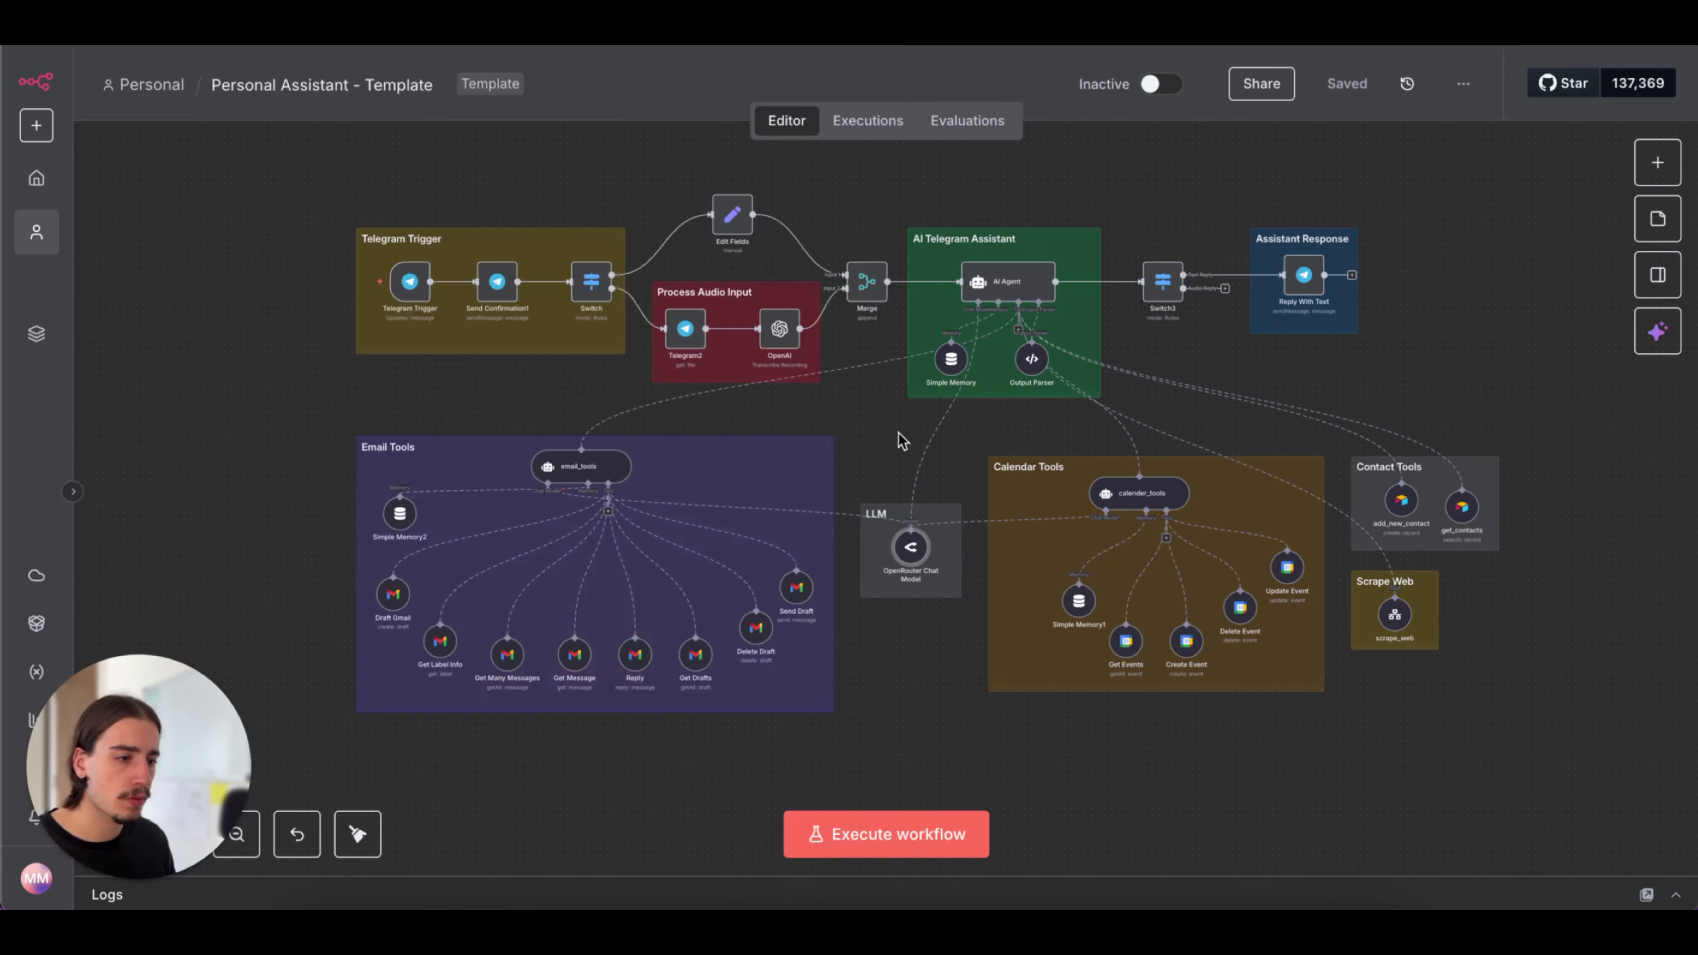
{"action": "scroll", "coordinate": [456, 395], "scroll_direction": "up", "scroll_amount": 1}
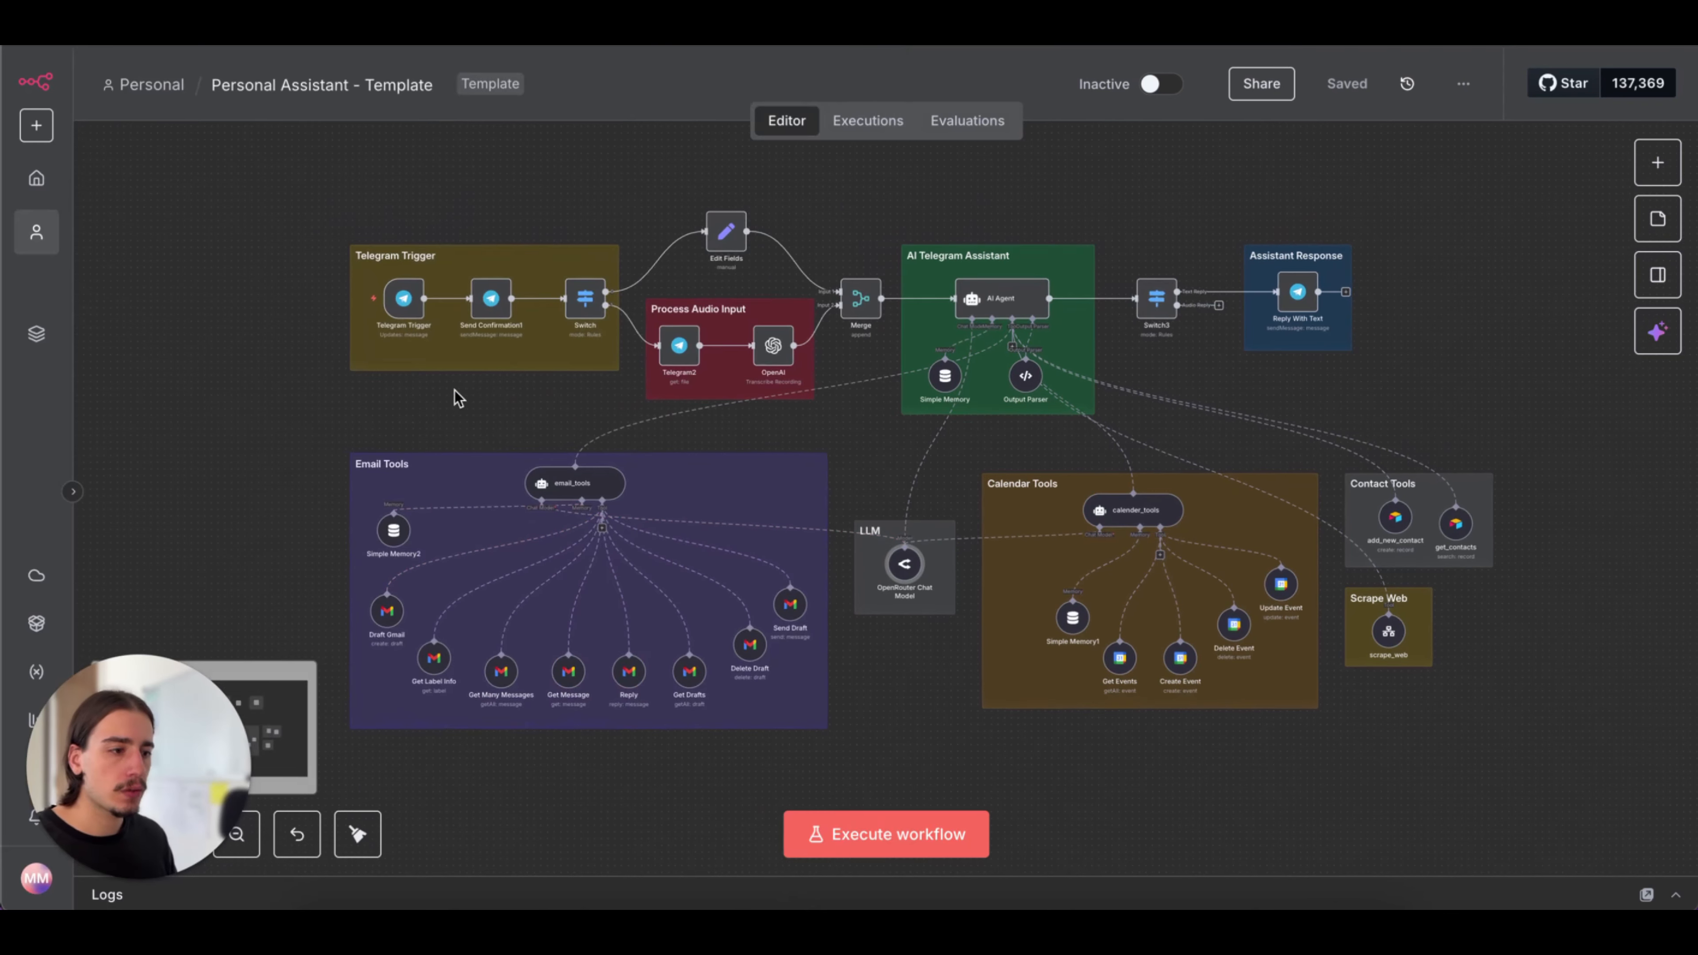
{"action": "double_click", "coordinate": [404, 304]}
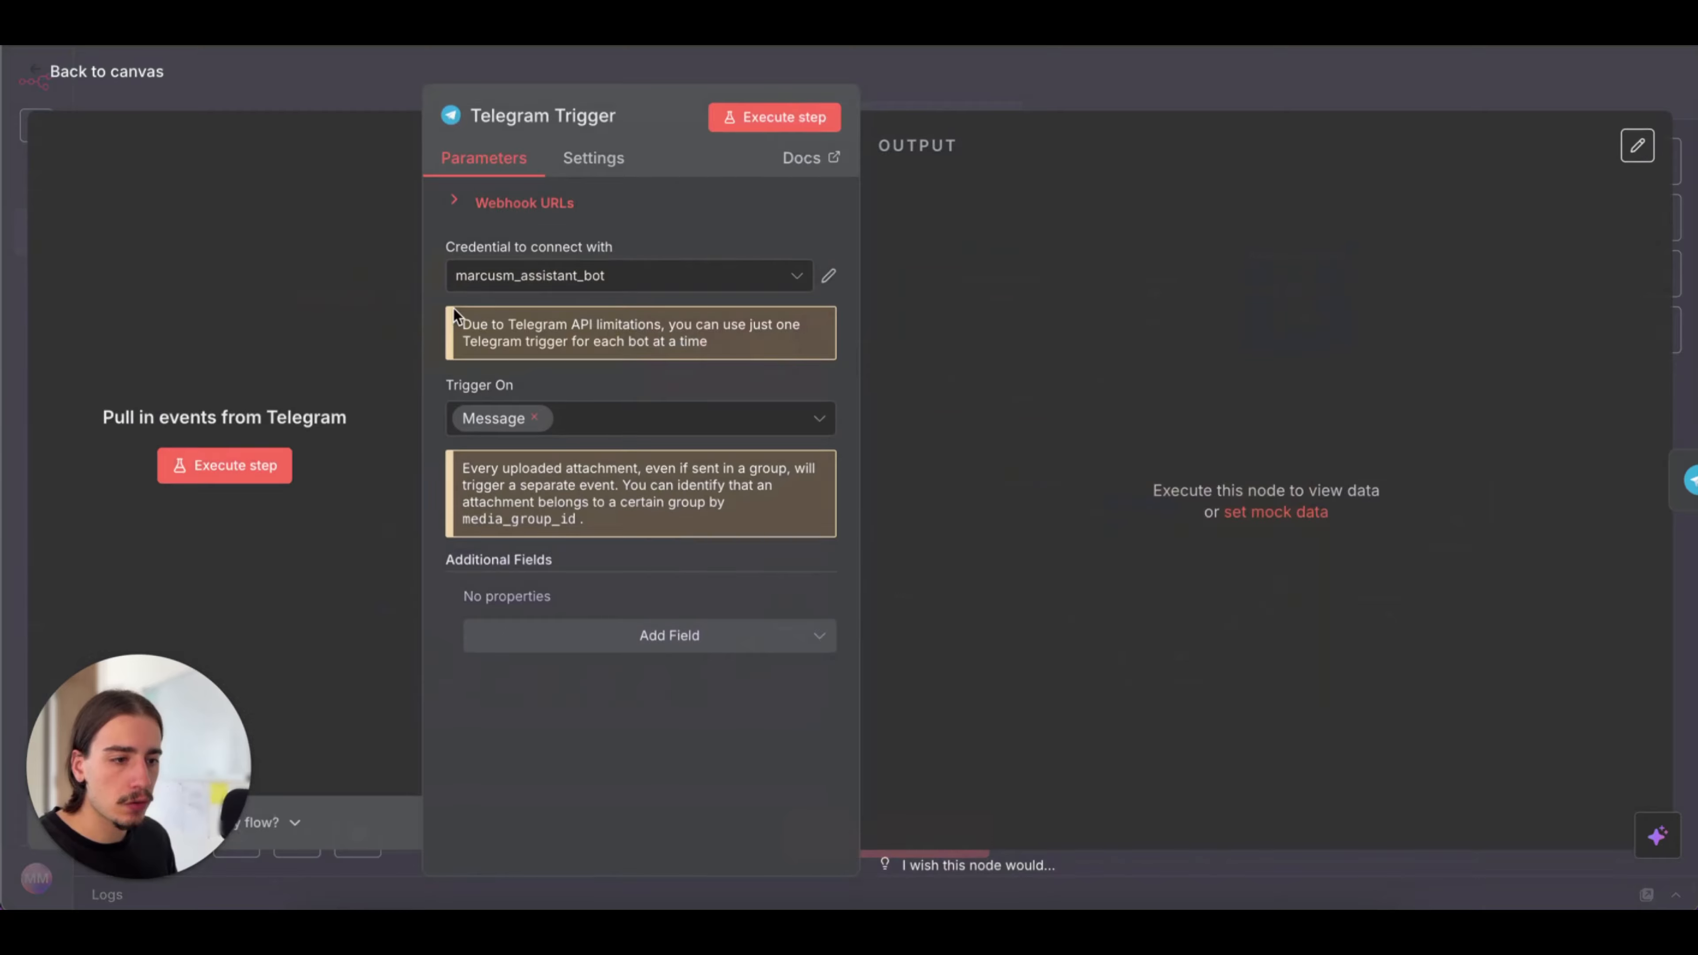
{"action": "left_click", "coordinate": [702, 275]}
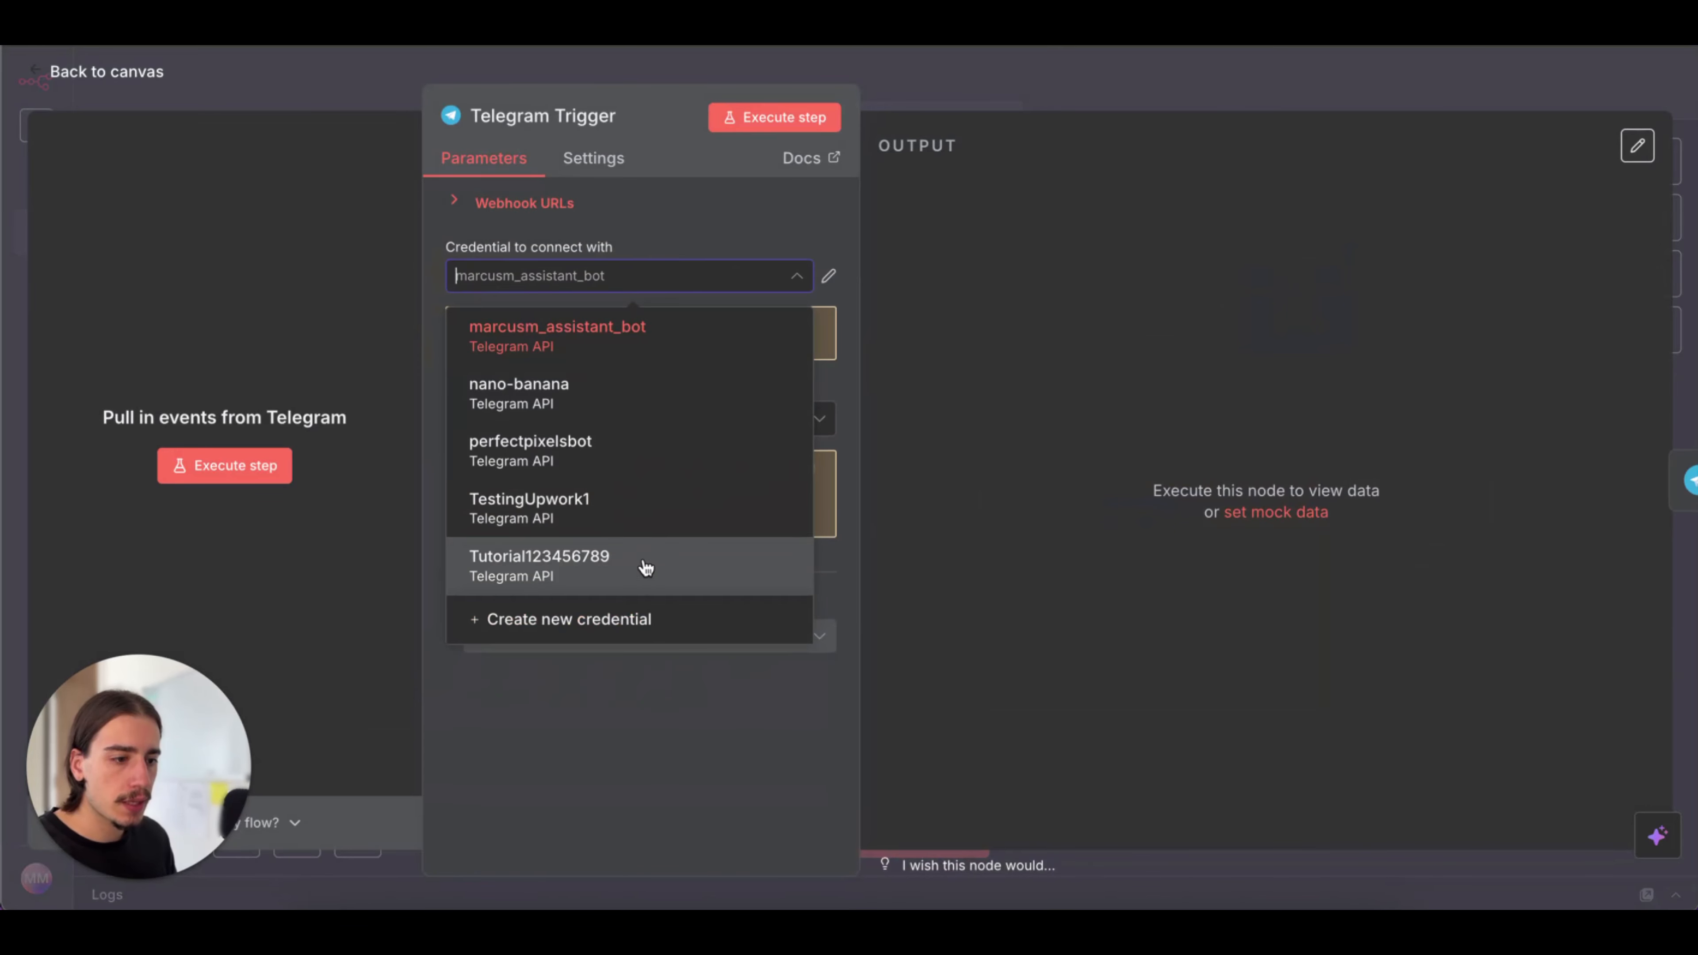
{"action": "left_click", "coordinate": [652, 619]}
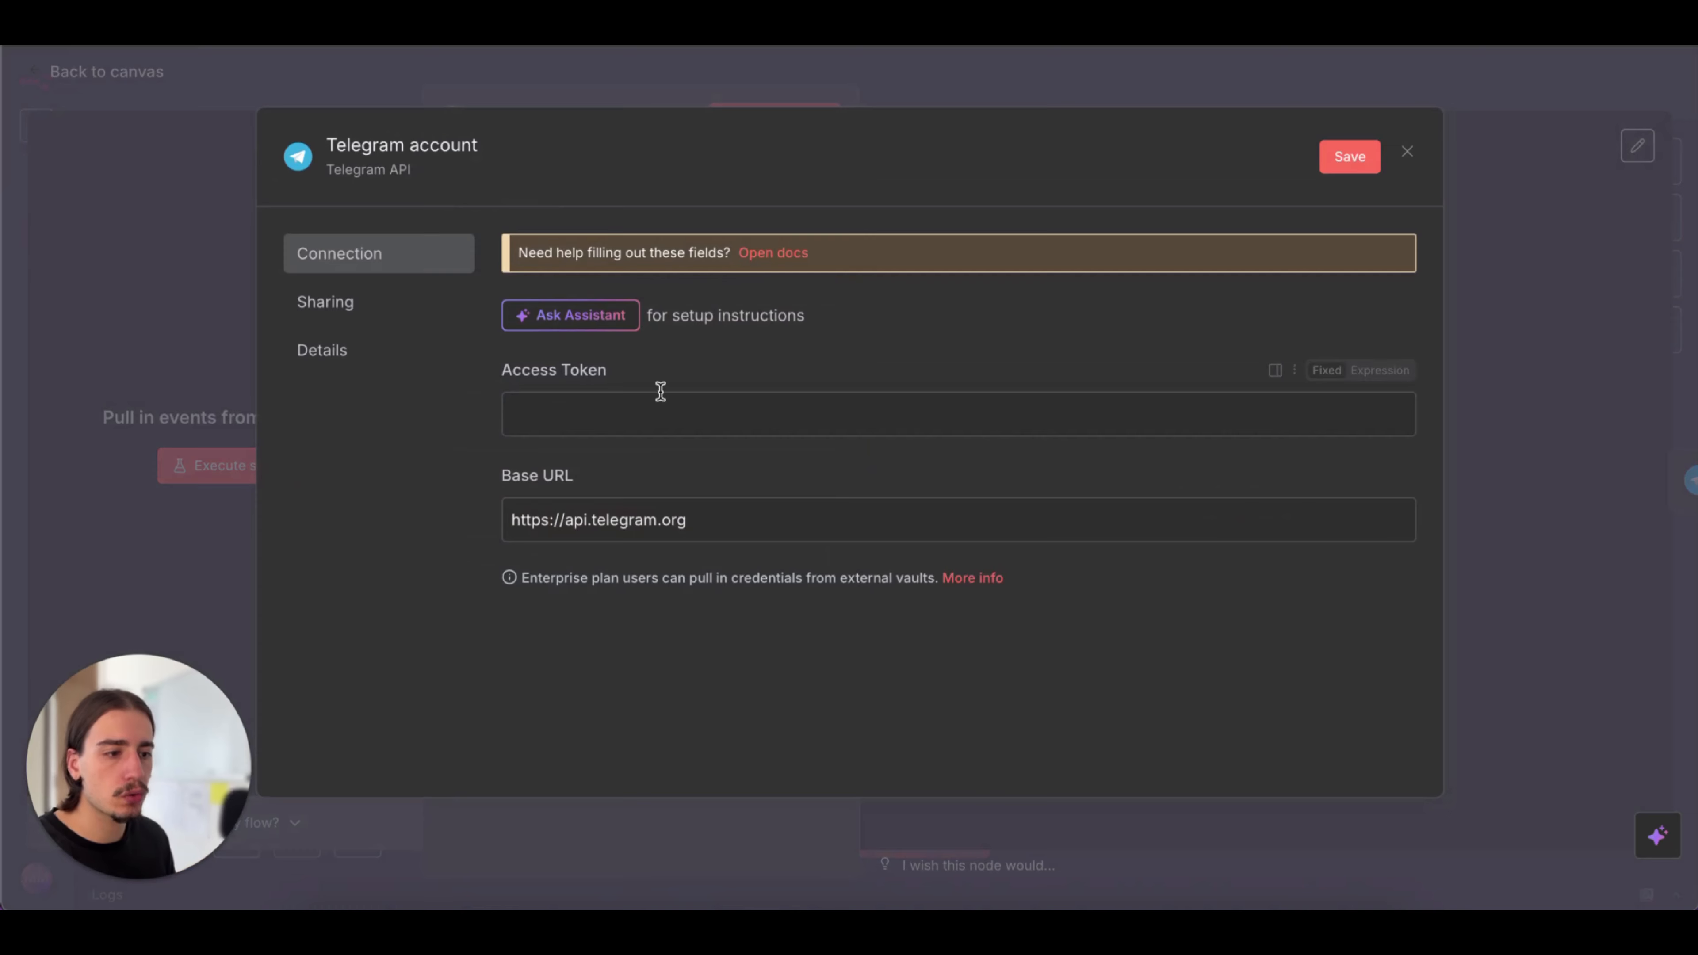
Paste the bot's access token into the Telegram credential, save the credential and return to the workflow canvas
{"action": "left_click", "coordinate": [688, 411]}
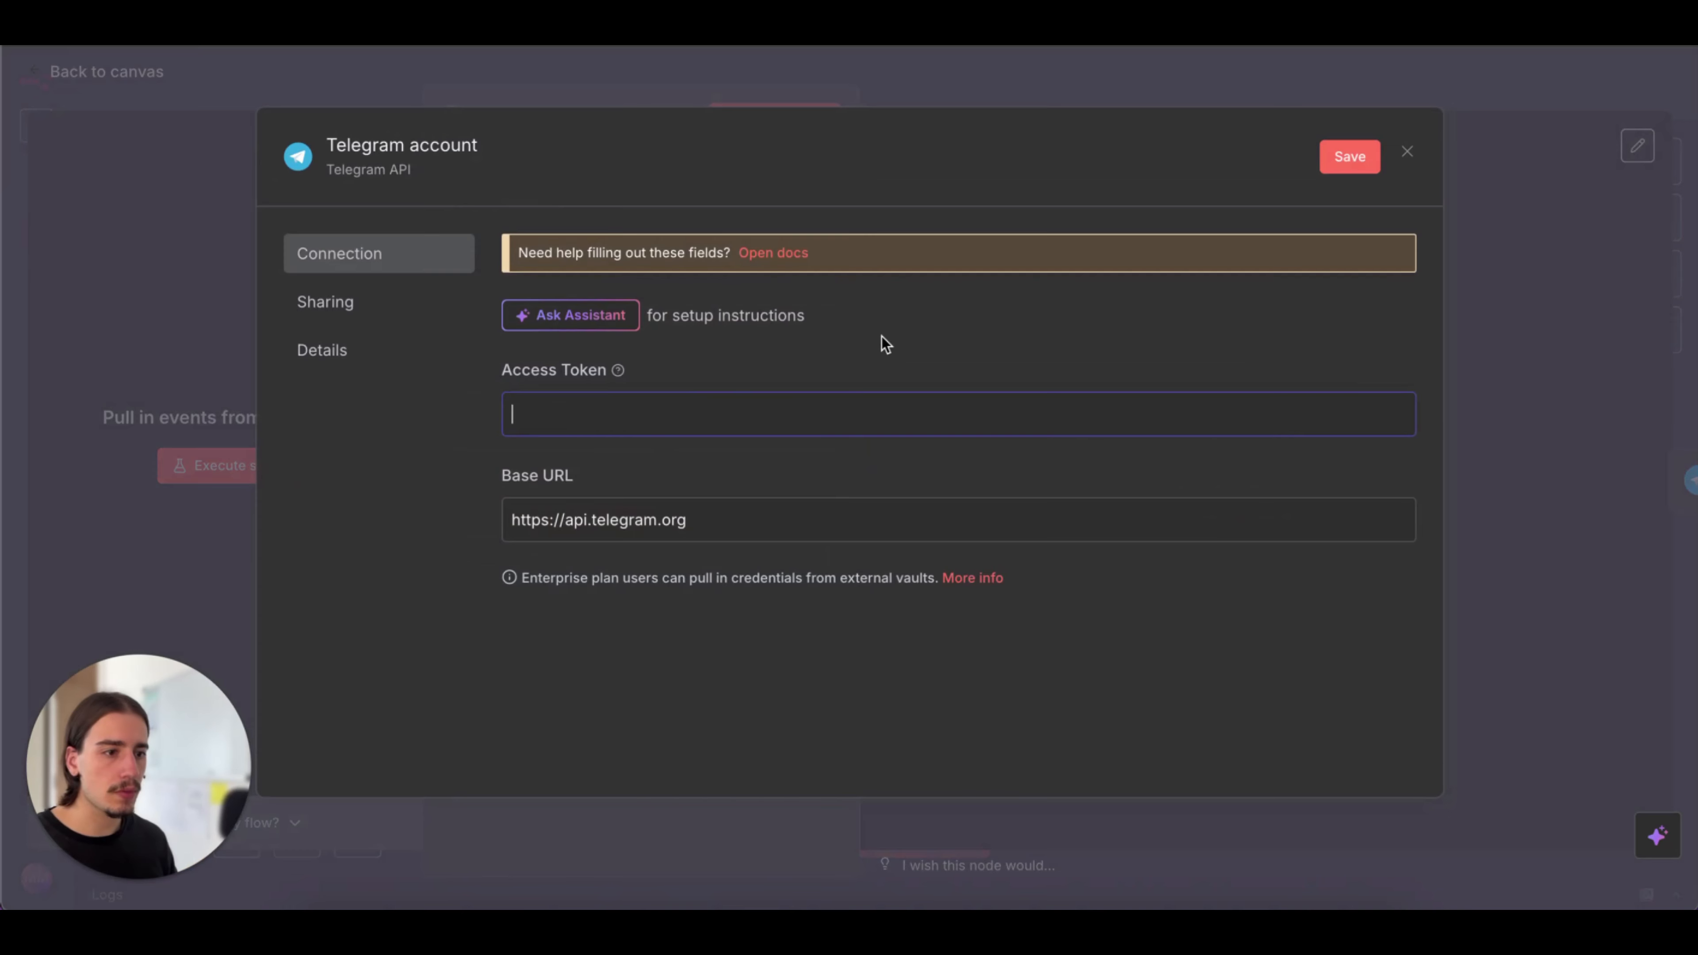
{"action": "key", "text": "ctrl+v"}
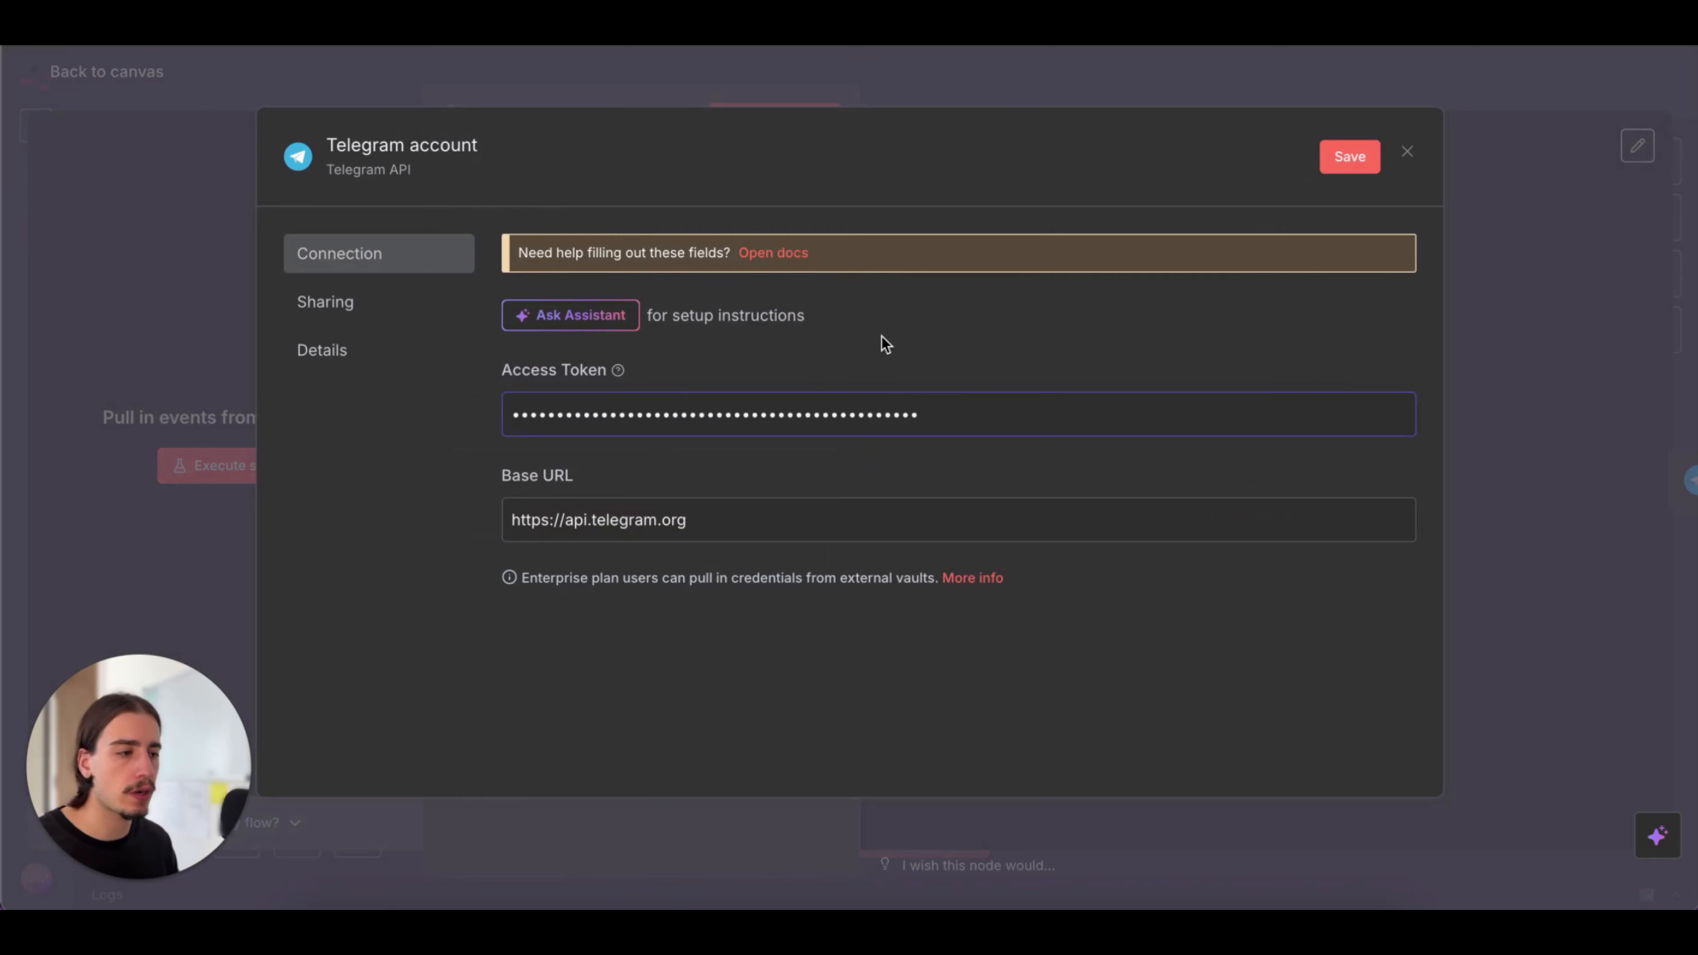
{"action": "left_click", "coordinate": [1367, 146]}
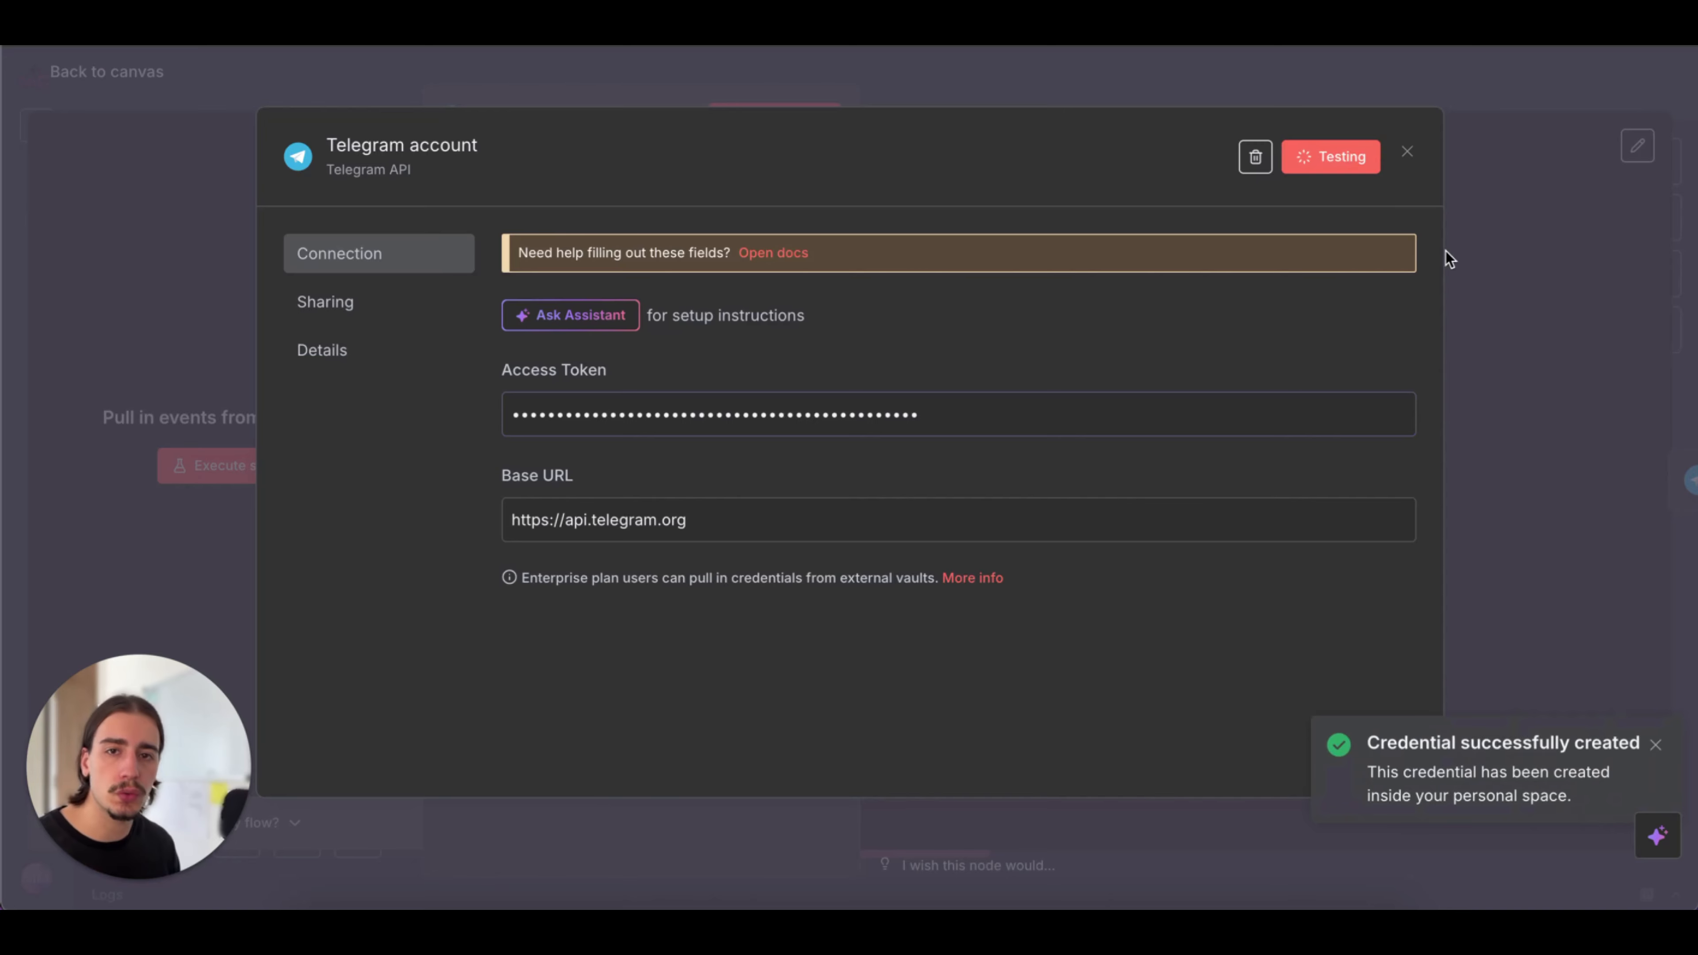
{"action": "left_click", "coordinate": [1500, 282]}
{"action": "left_click", "coordinate": [1191, 102]}
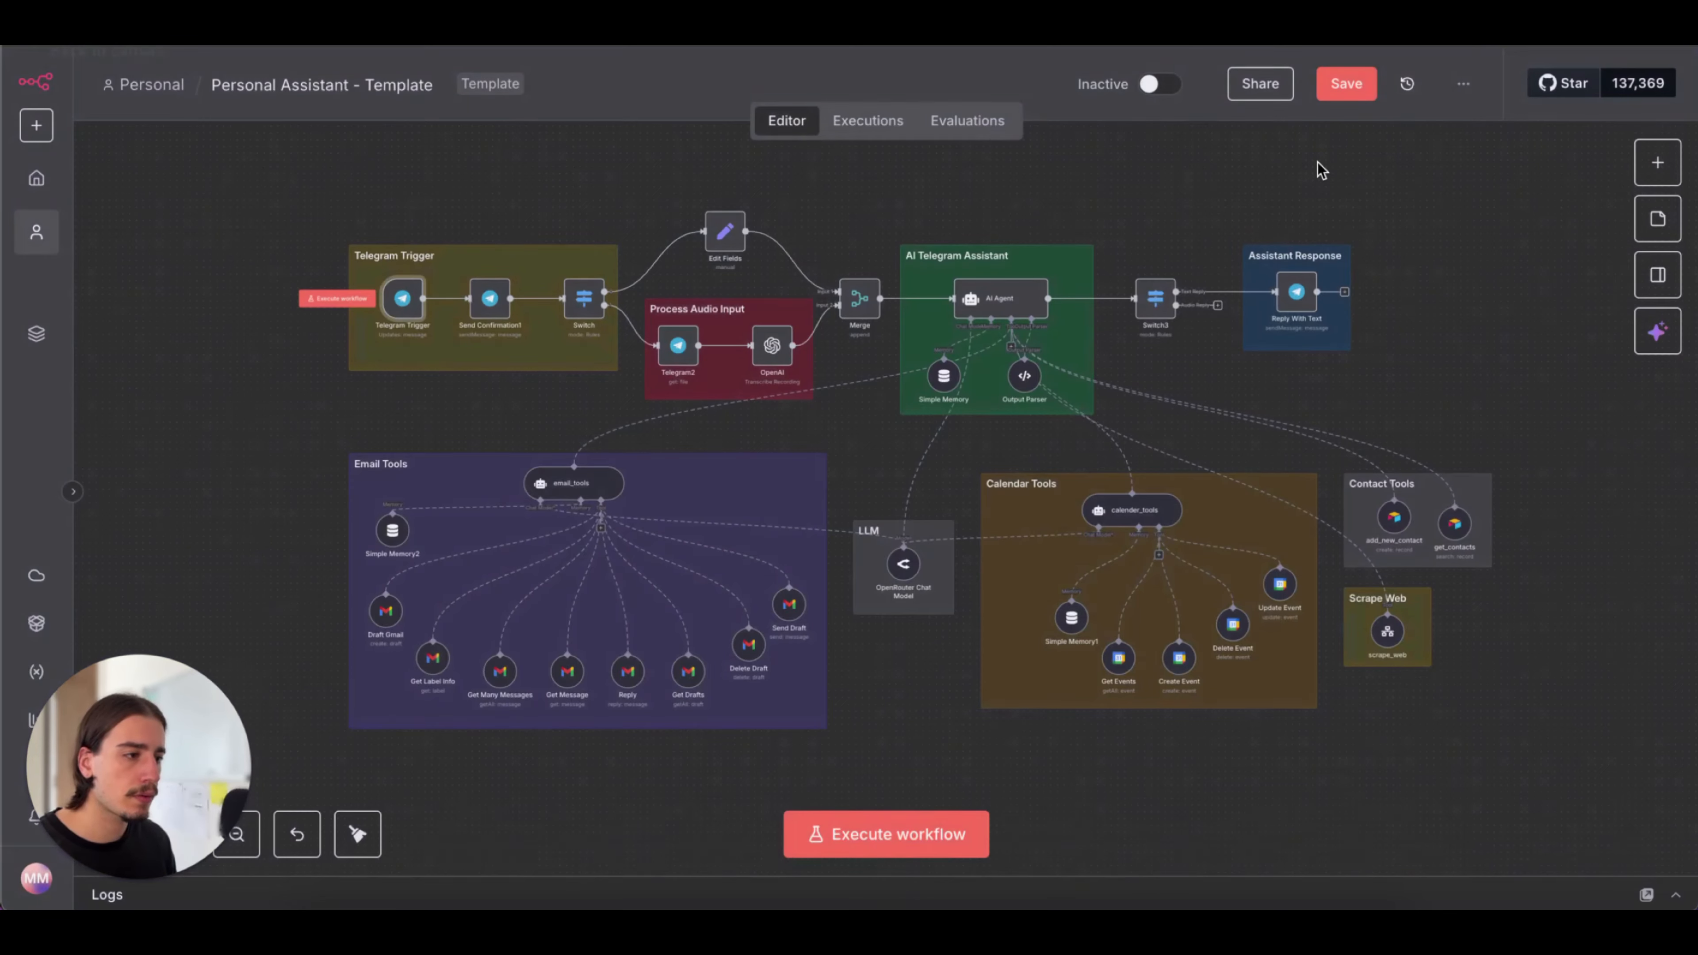
Save the workflow and remove the connection between the Telegram Trigger and Send Confirmation1 nodes
{"action": "left_click", "coordinate": [1345, 86]}
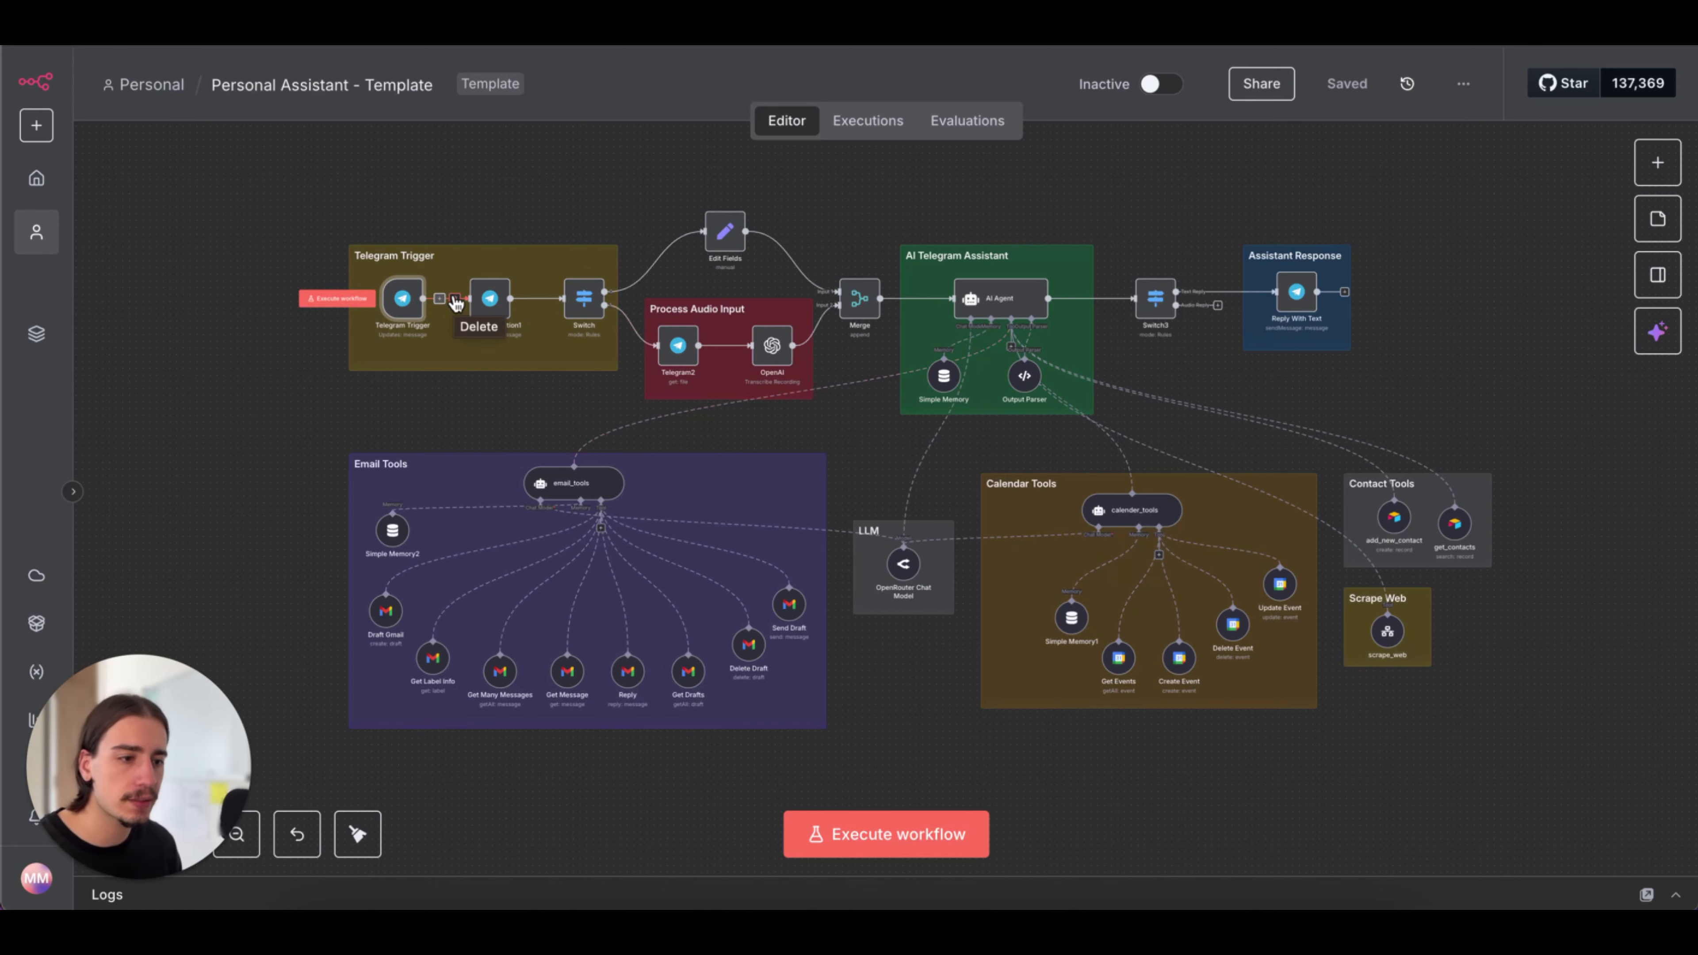
{"action": "left_click", "coordinate": [455, 301]}
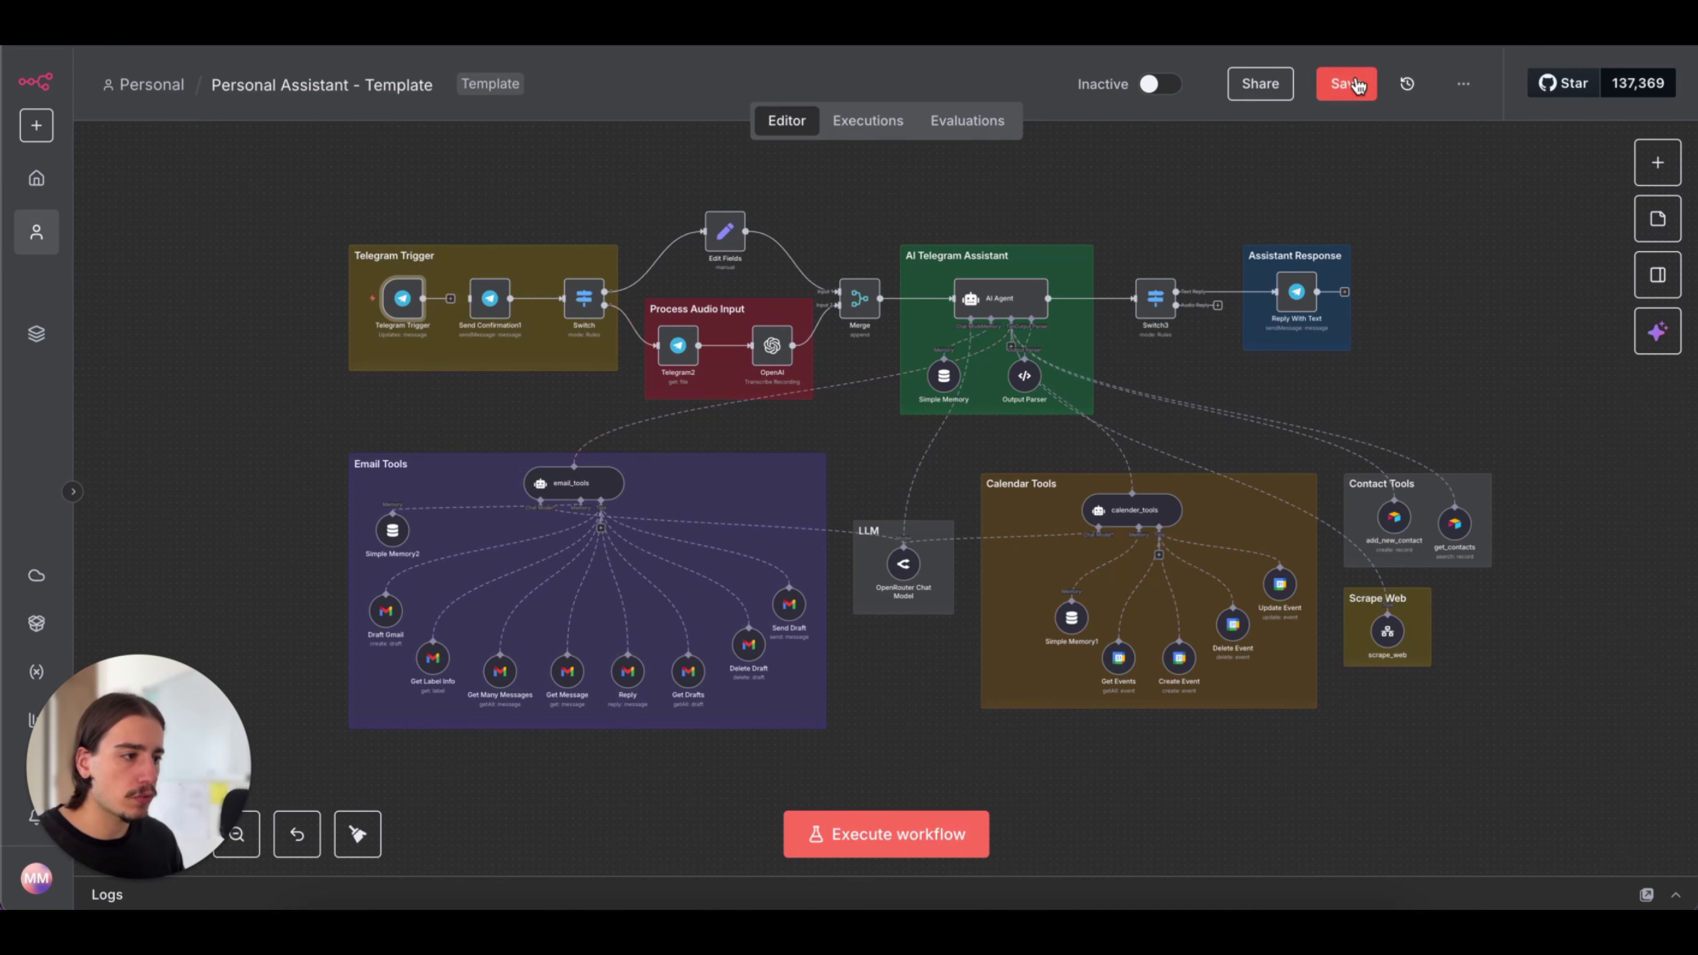
Switch to Telegram, open the new bot's chat from the link in BotFather's message and start the bot
{"action": "left_click", "coordinate": [1143, 876]}
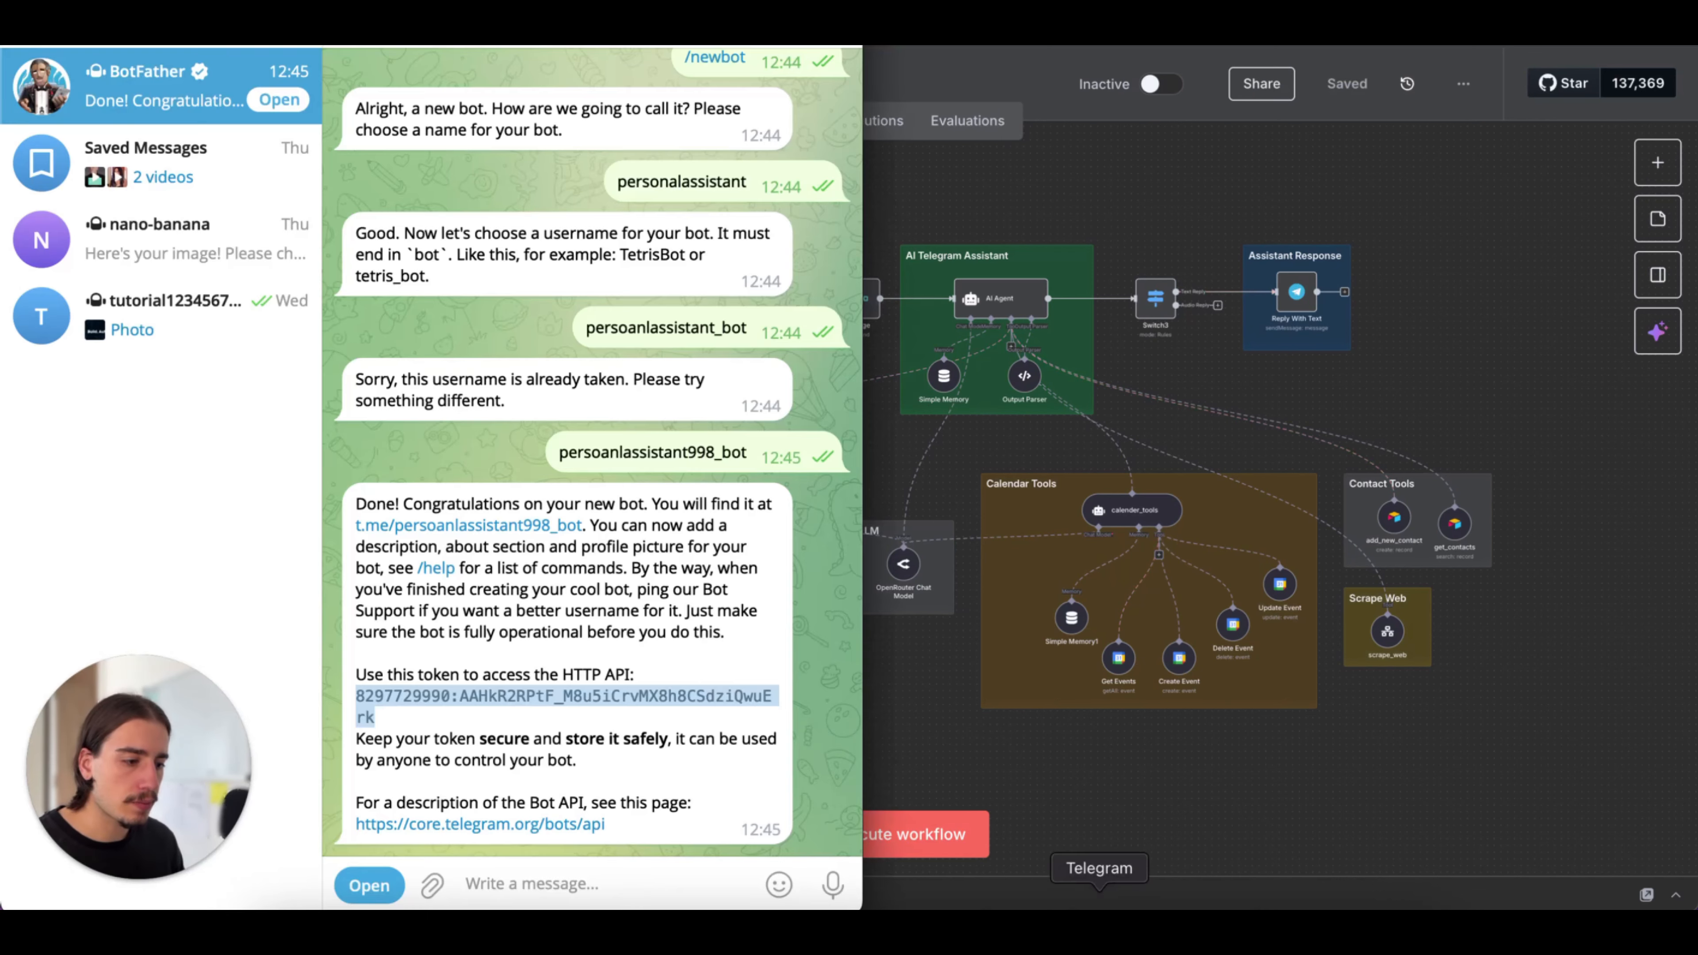
{"action": "left_click", "coordinate": [566, 734]}
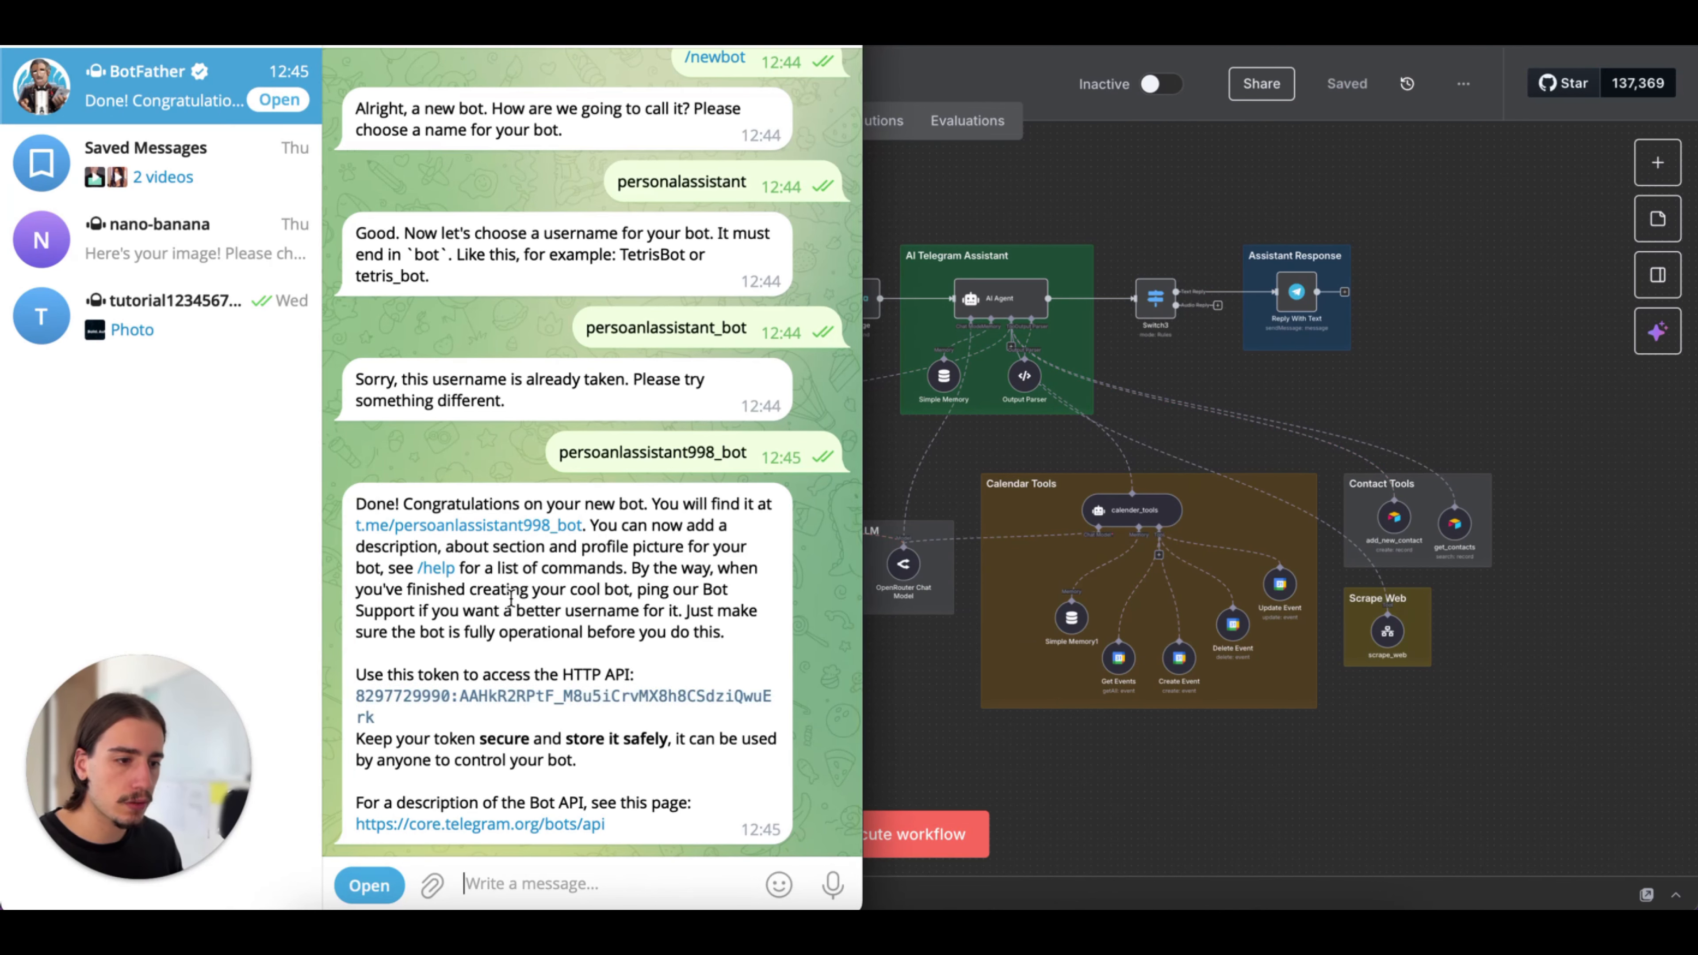
{"action": "double_click", "coordinate": [436, 533]}
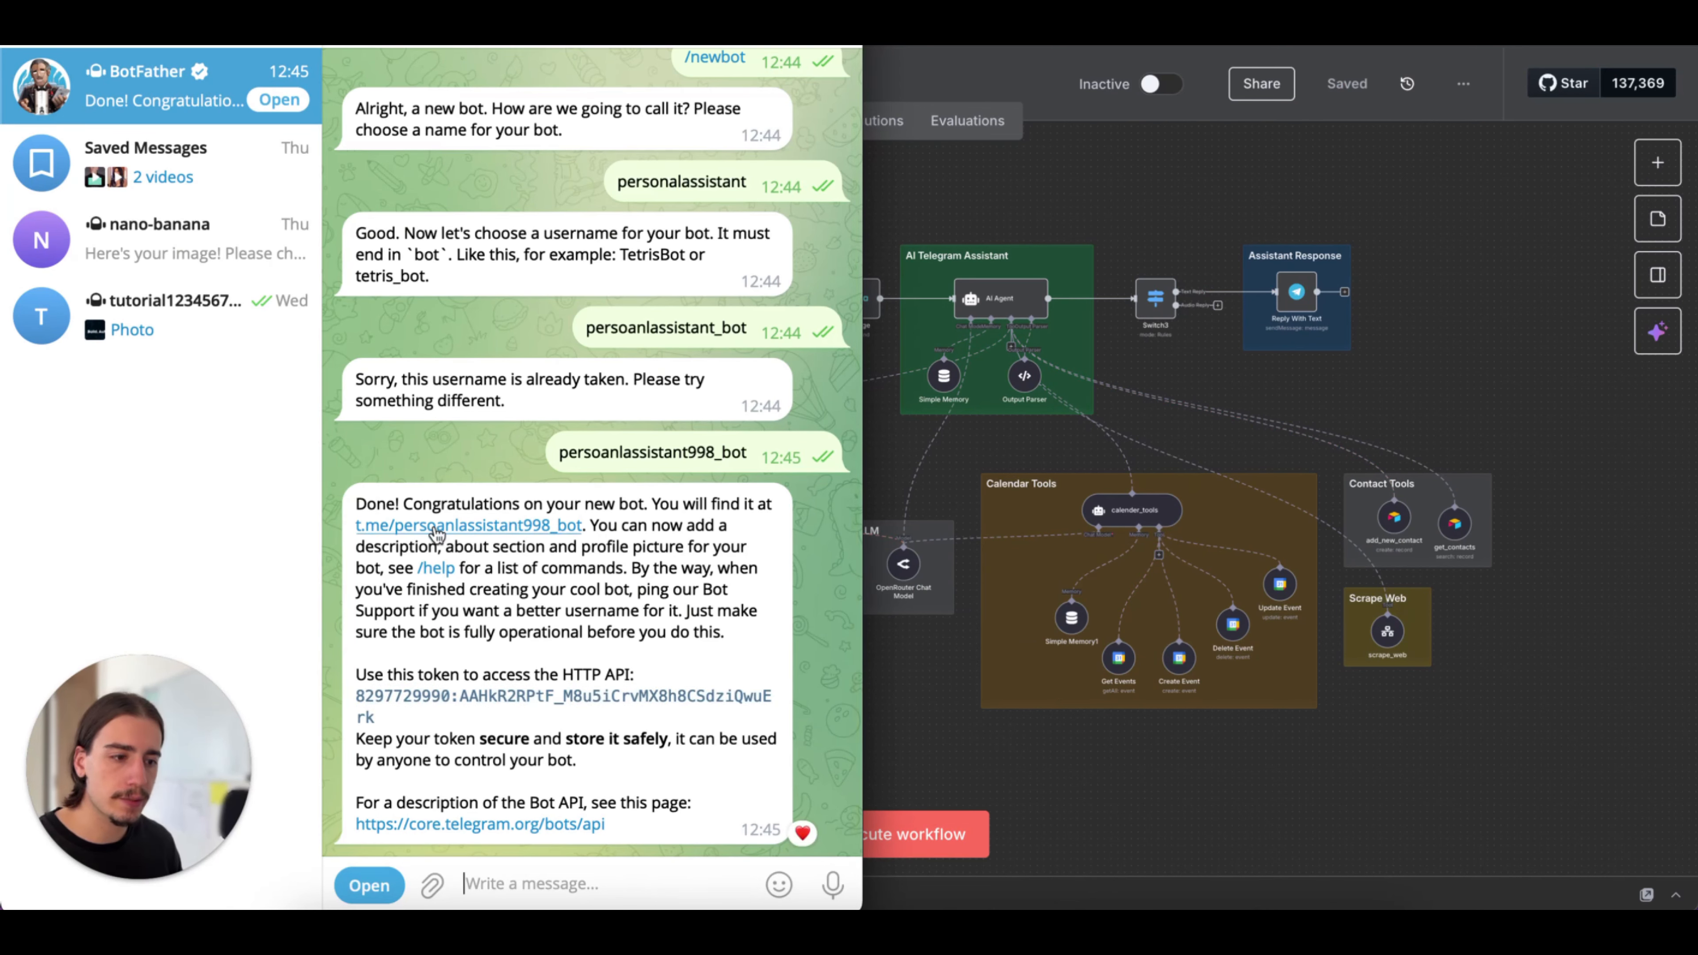
{"action": "left_click", "coordinate": [437, 533]}
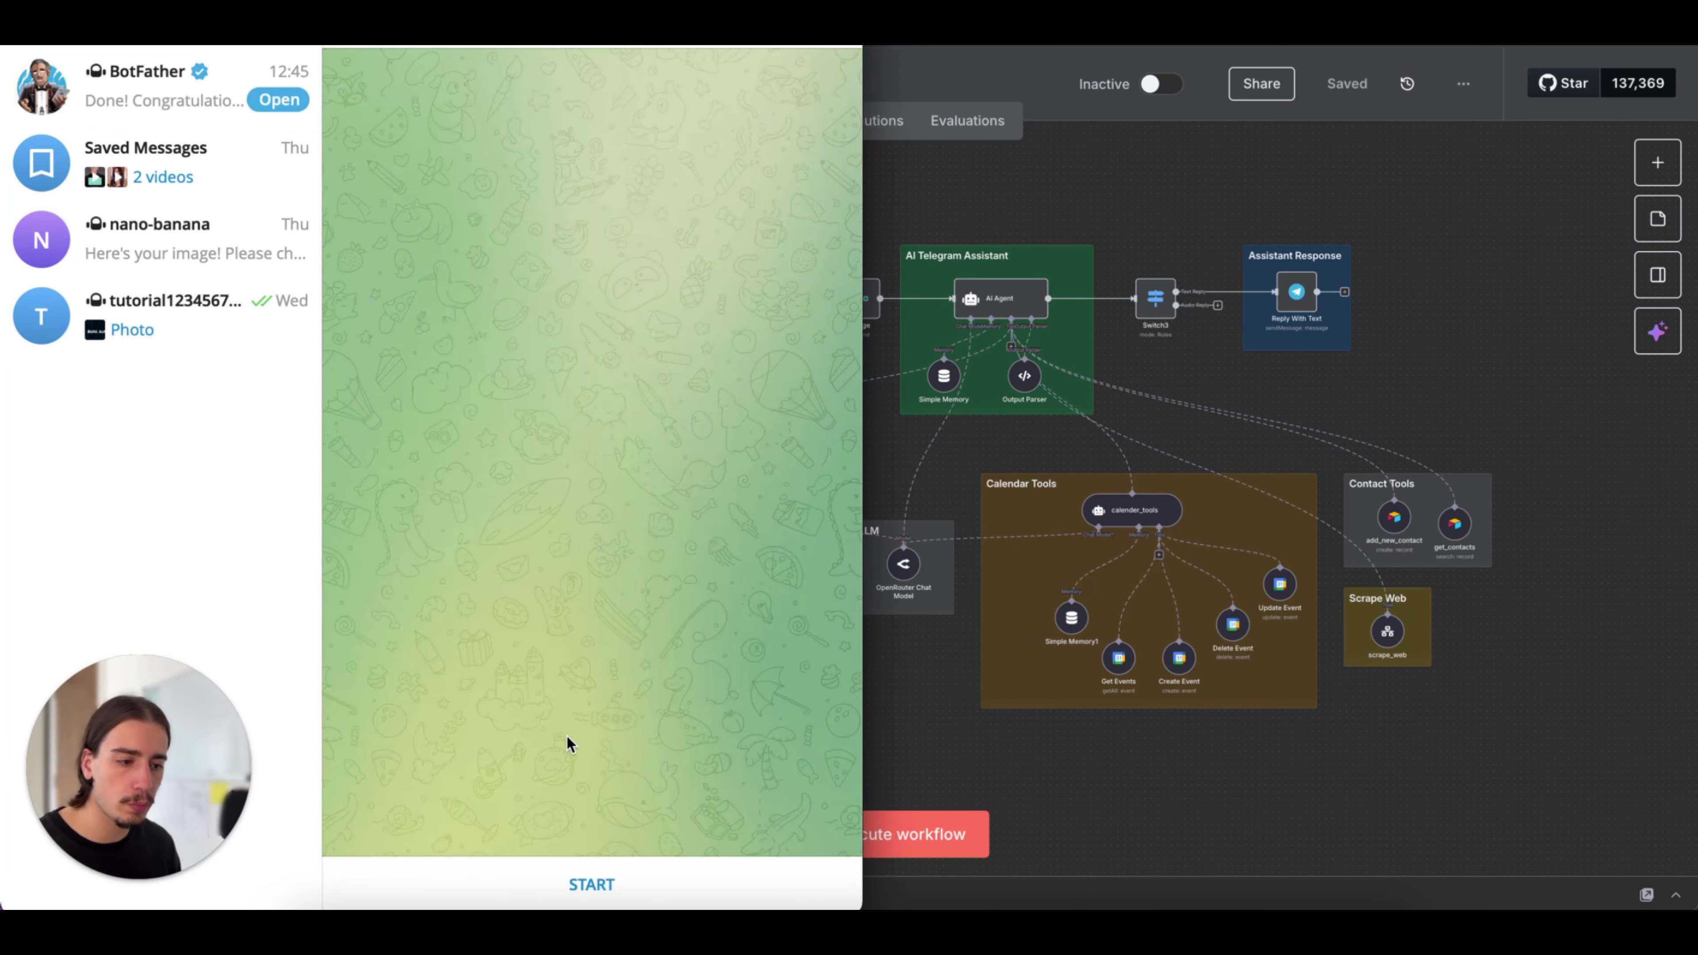
{"action": "left_click", "coordinate": [602, 886]}
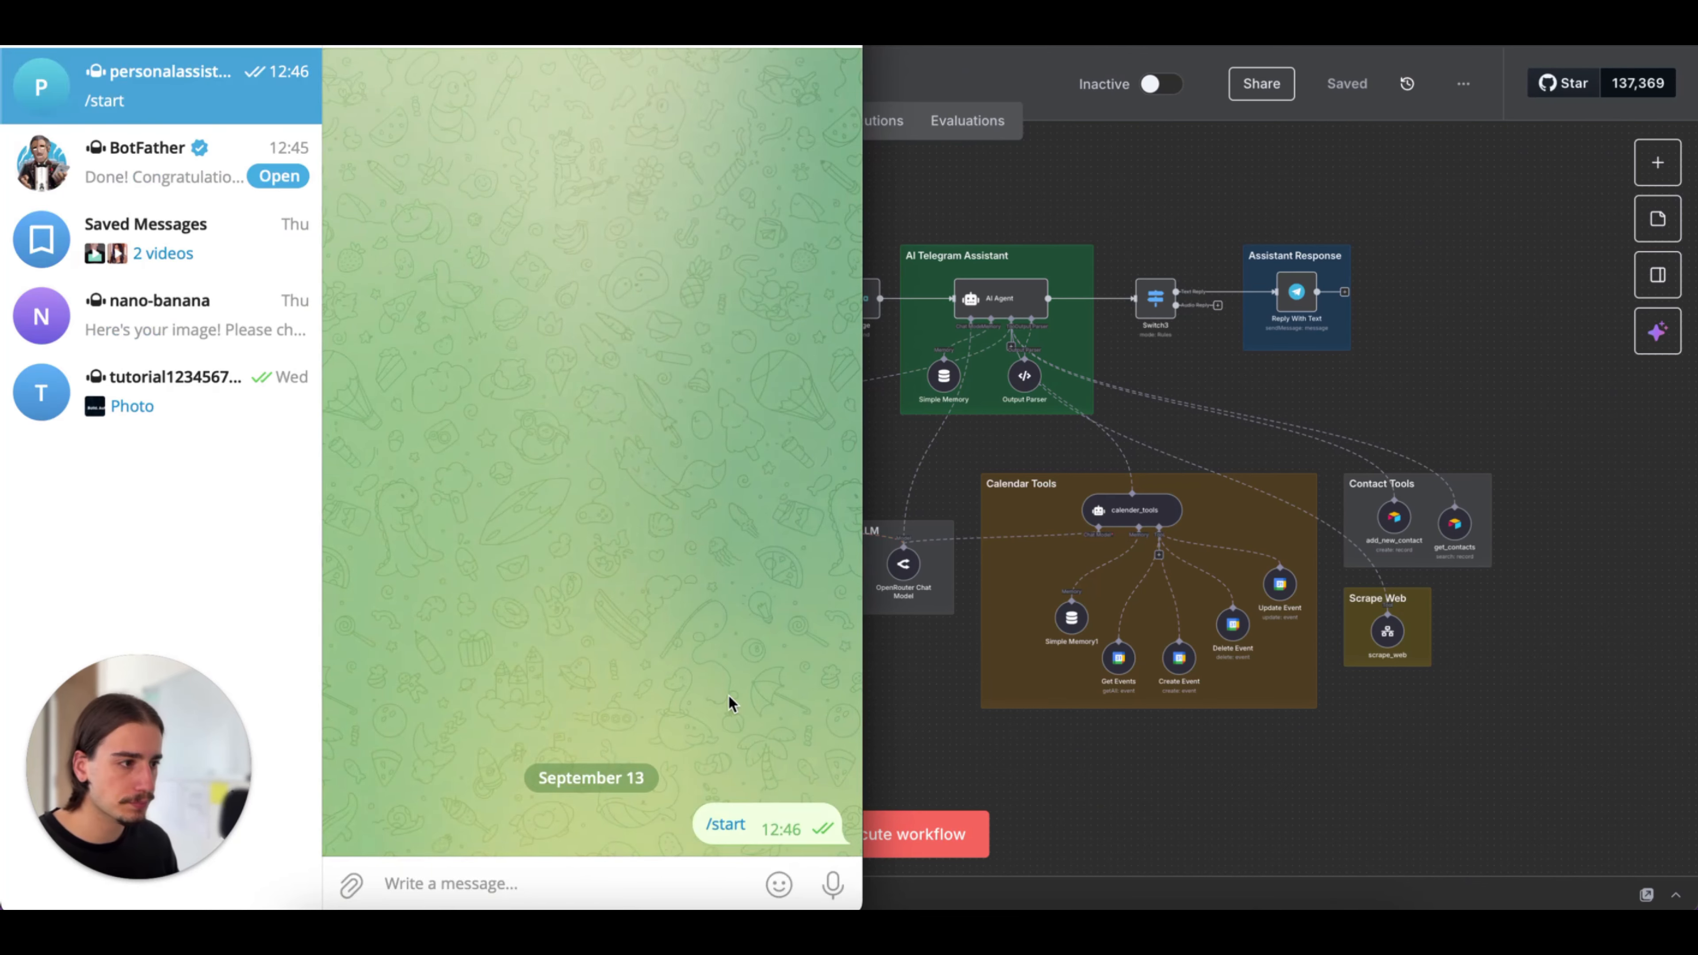
Execute the n8n workflow and check the message text in the Telegram Trigger's output
{"action": "left_click", "coordinate": [1021, 227]}
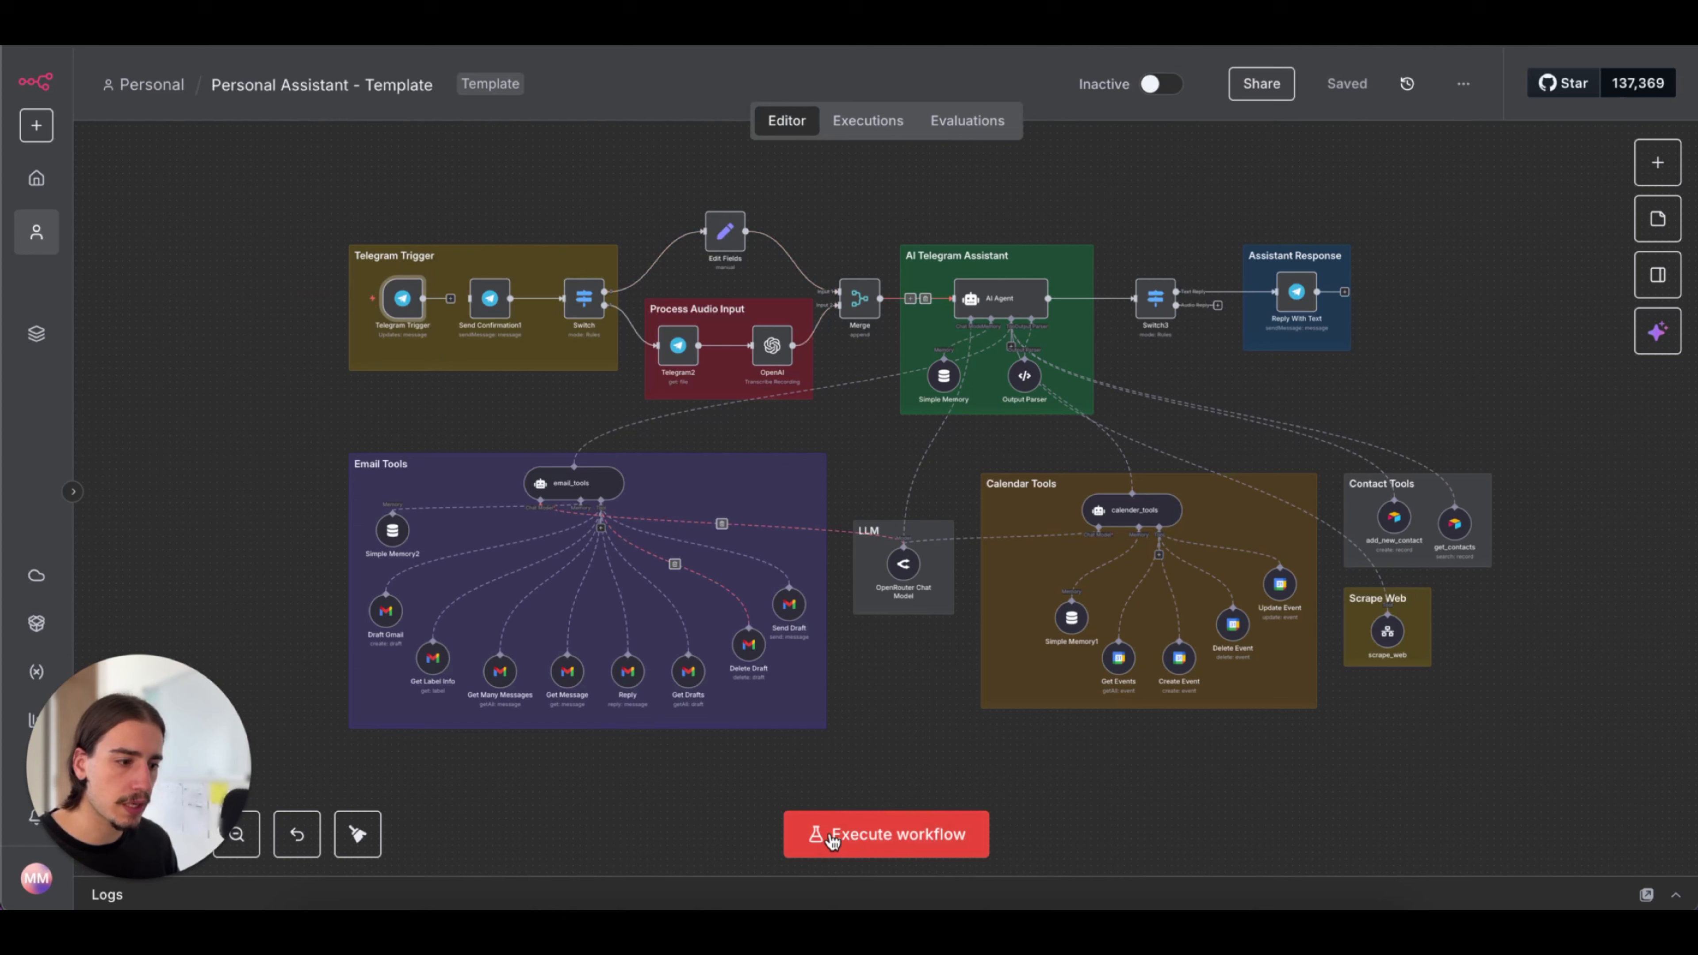
{"action": "left_click", "coordinate": [836, 833]}
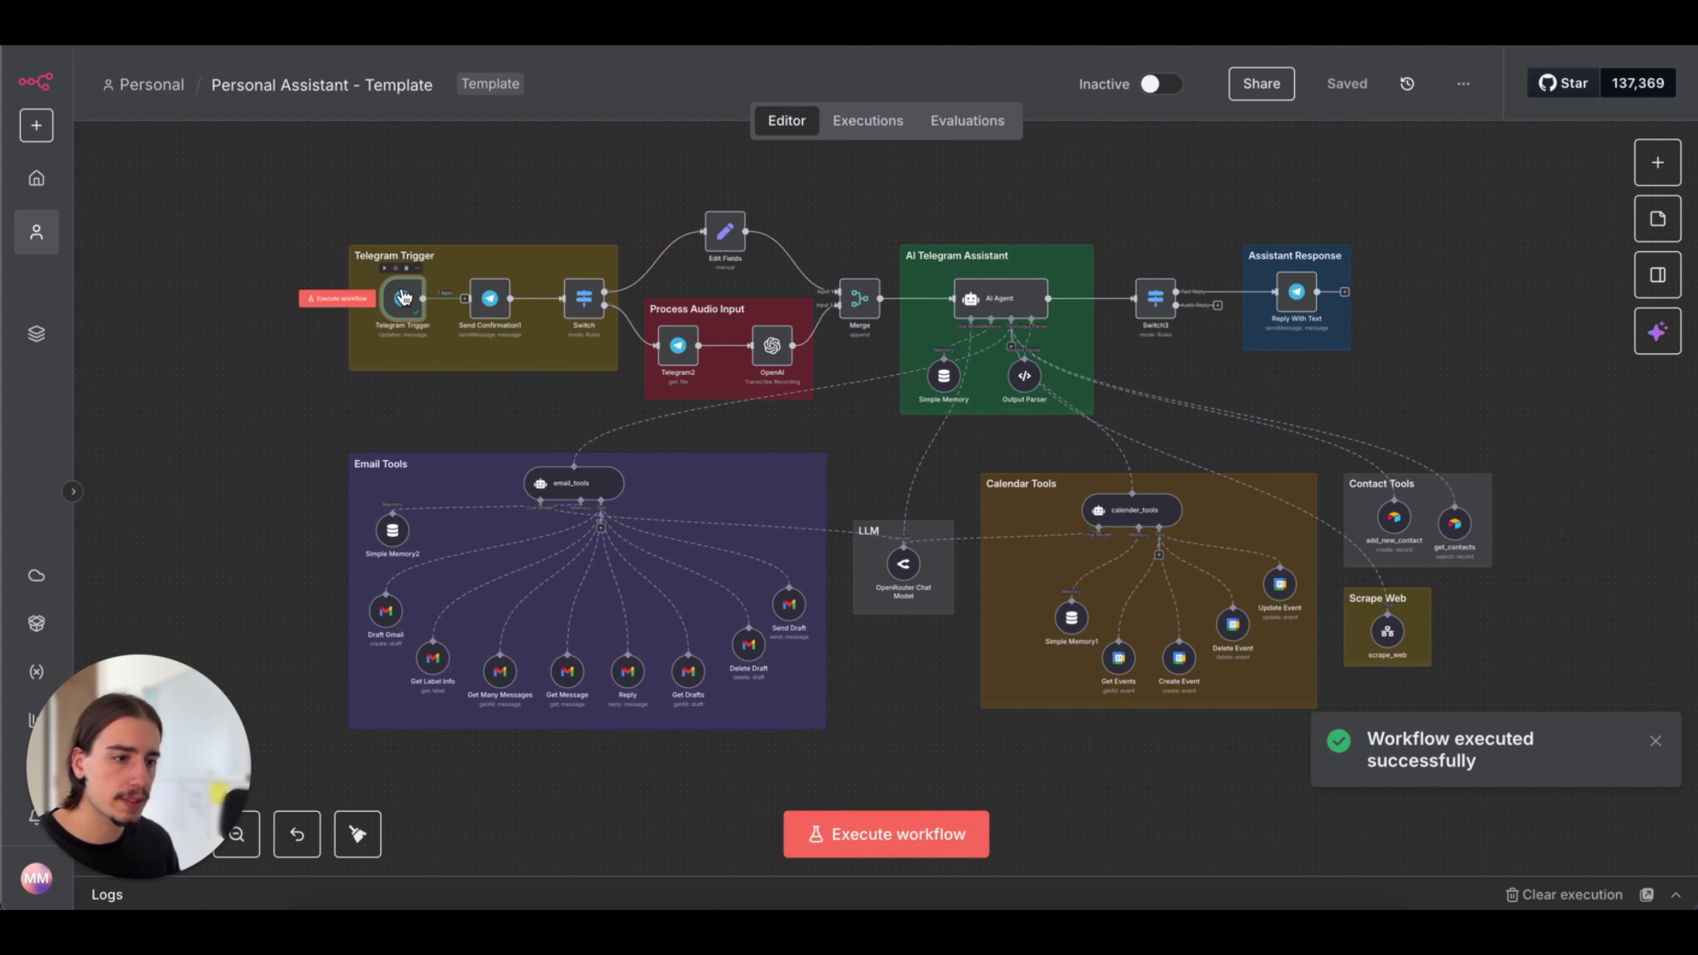
{"action": "double_click", "coordinate": [402, 297]}
{"action": "scroll", "coordinate": [922, 455], "scroll_direction": "down", "scroll_amount": 5}
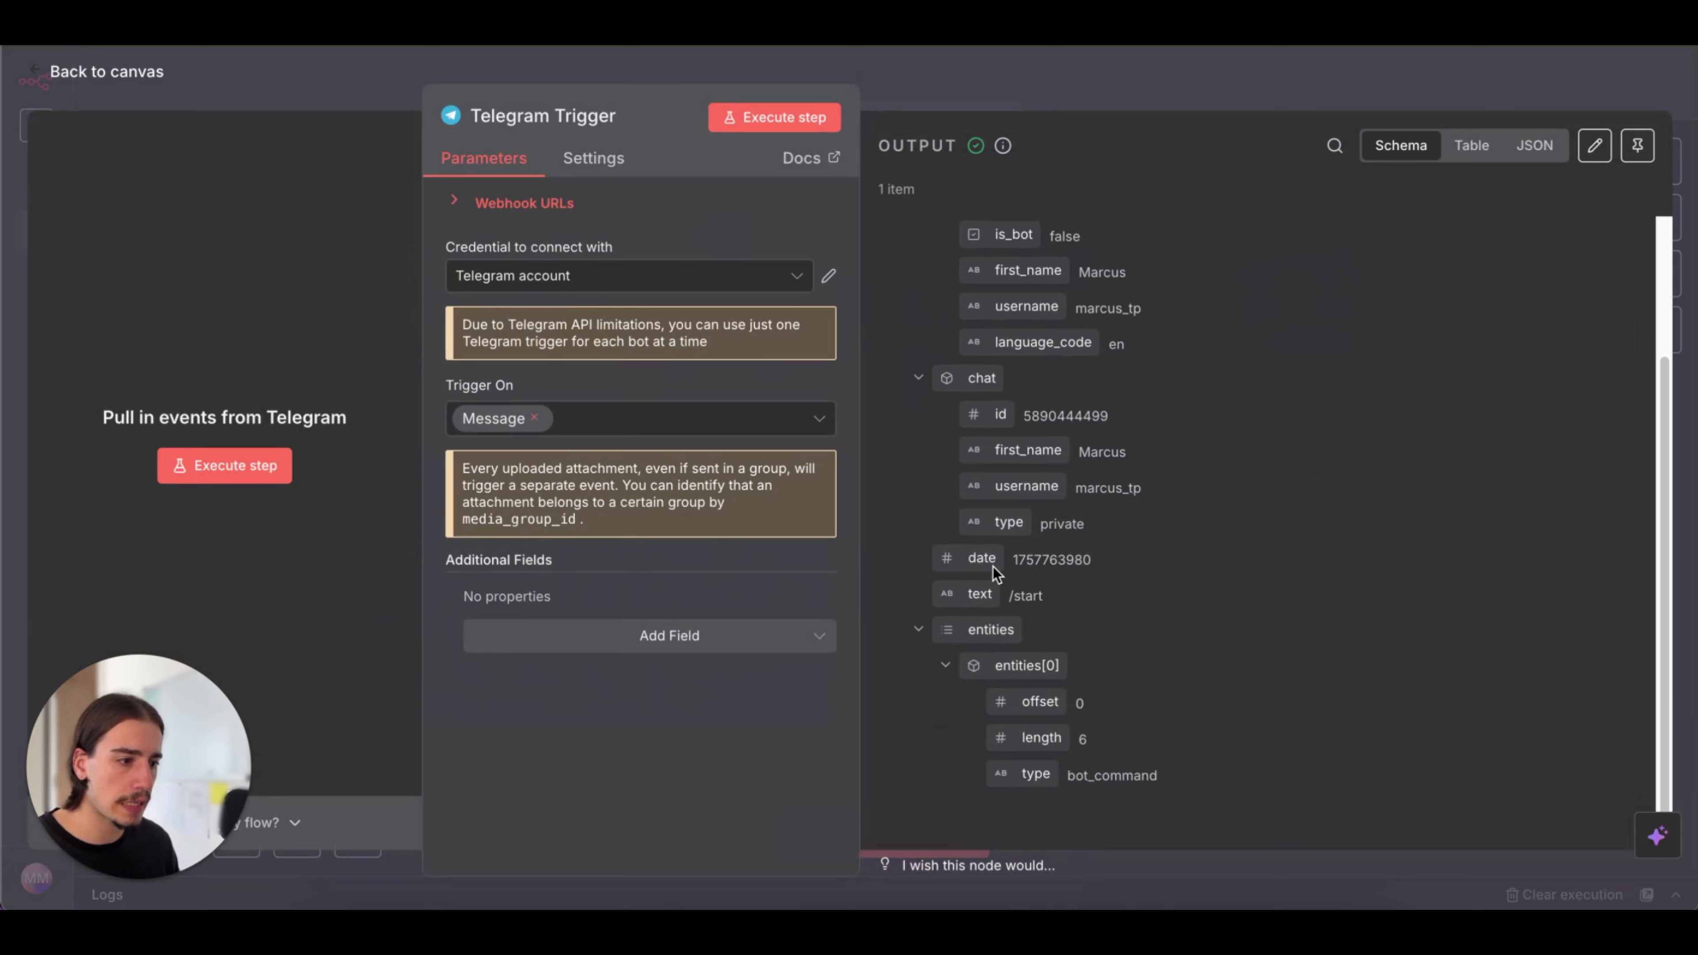
{"action": "left_click_drag", "start_coordinate": [1065, 596], "coordinate": [1006, 595]}
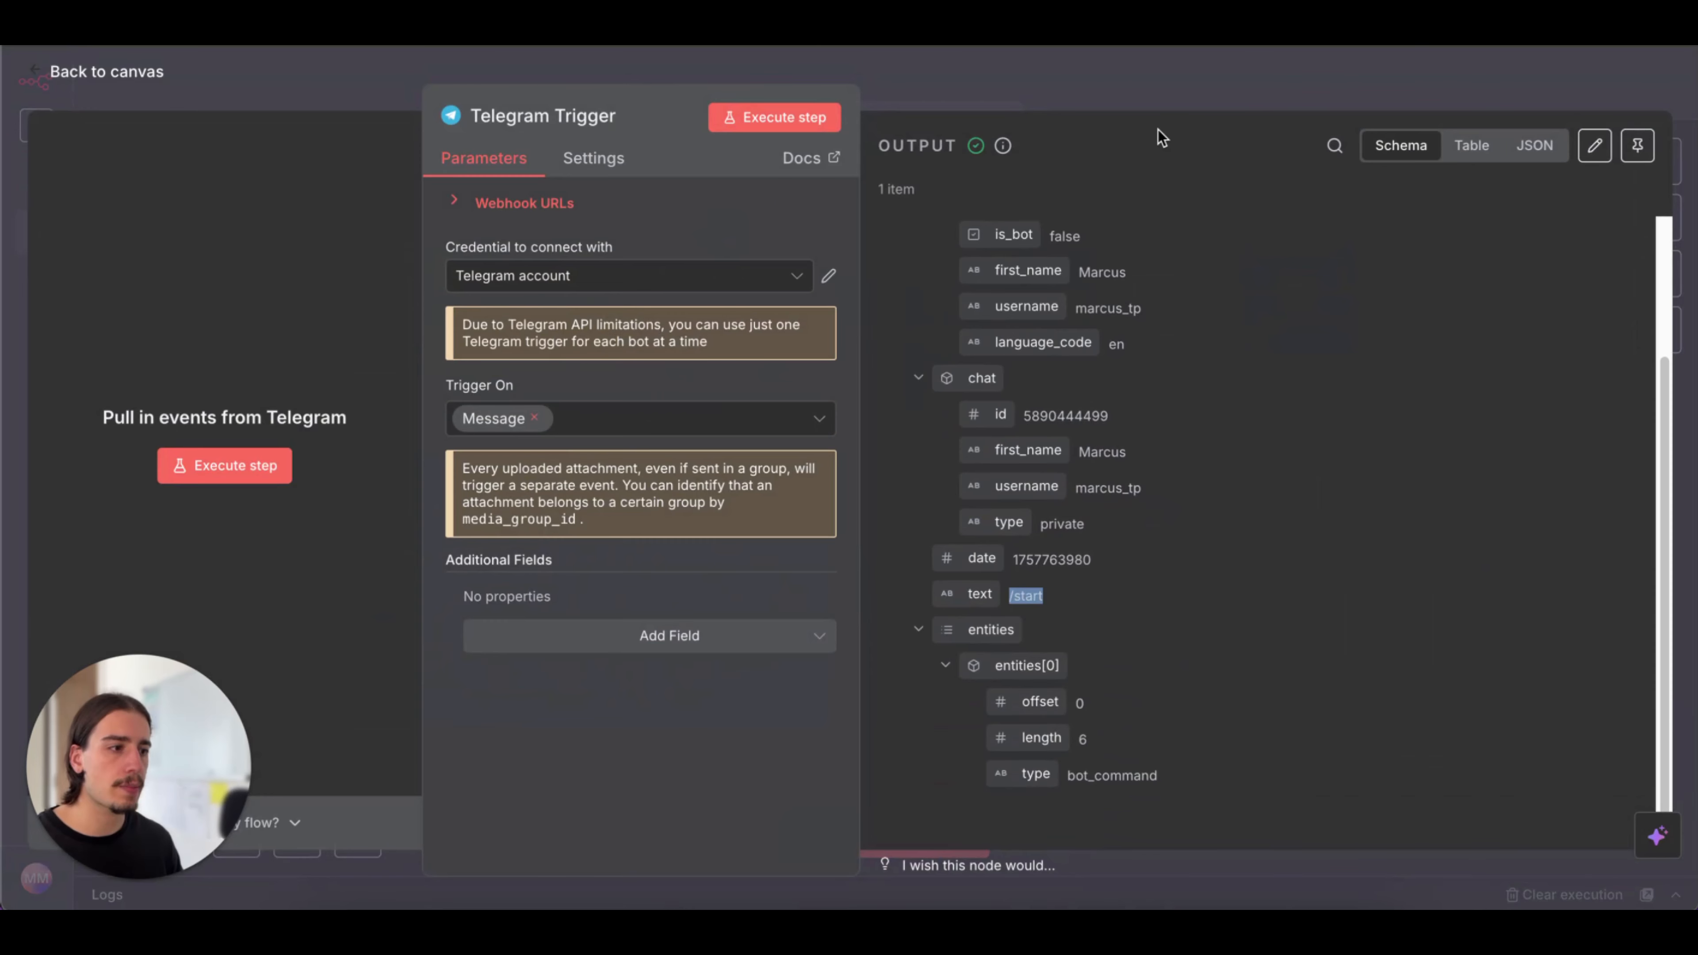
{"action": "left_click", "coordinate": [1155, 107]}
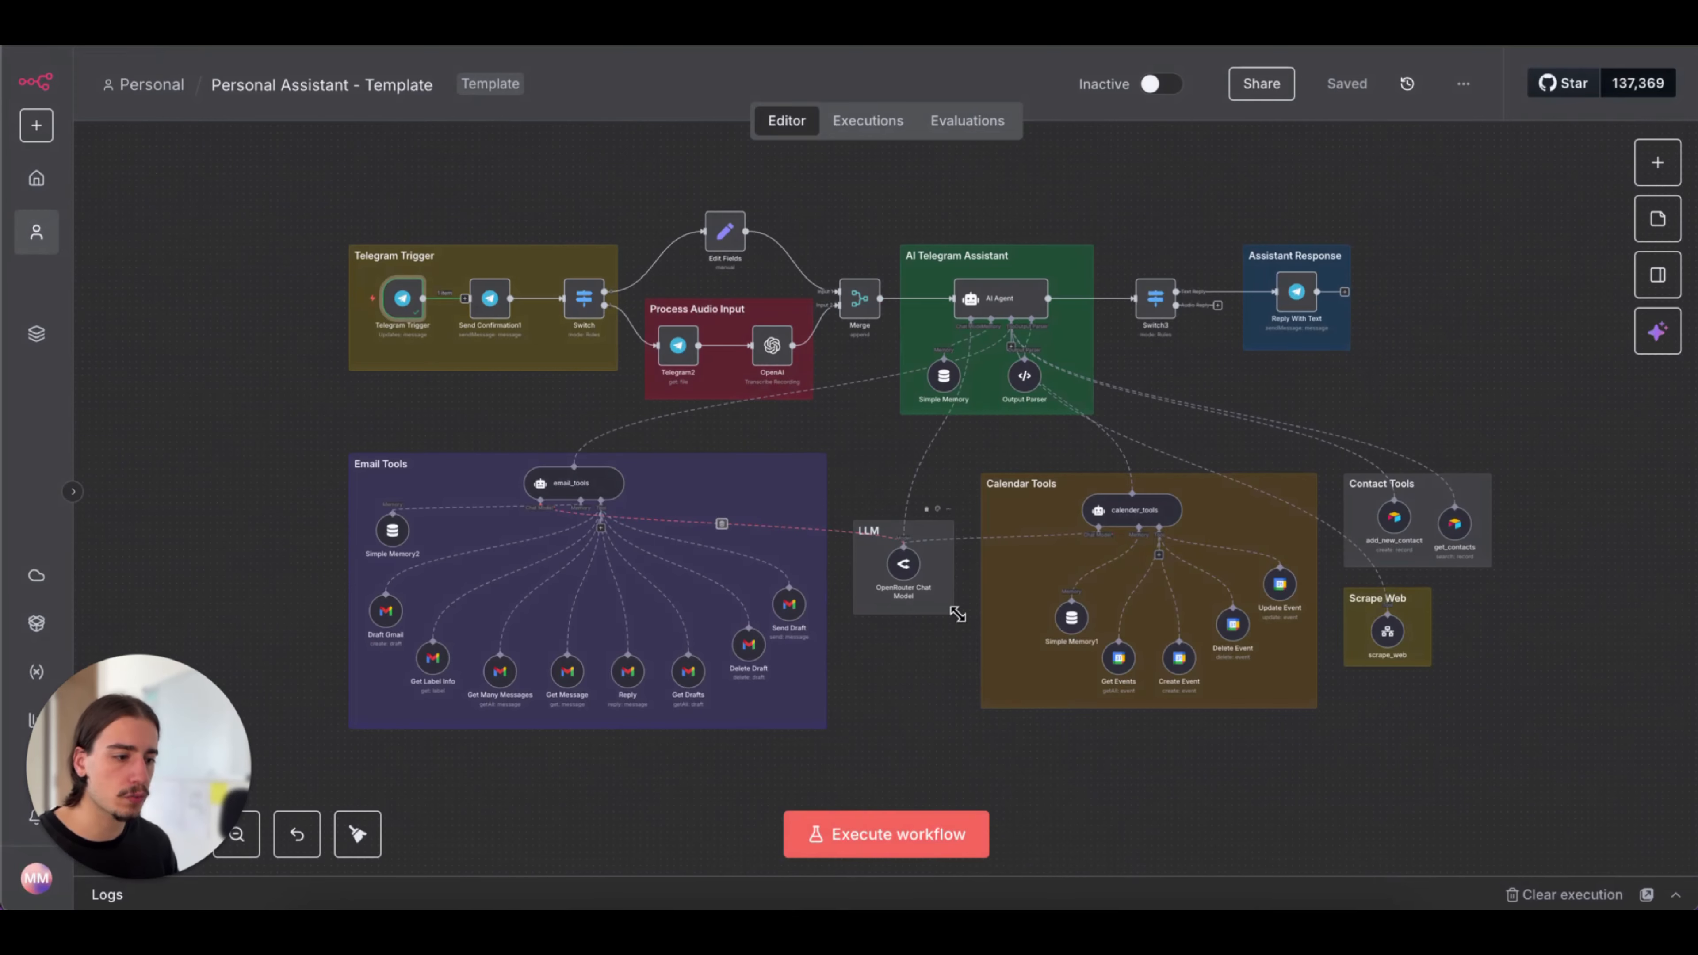
Send "Hello" to the new bot in Telegram, then execute the workflow again in n8n
{"action": "left_click", "coordinate": [1105, 880]}
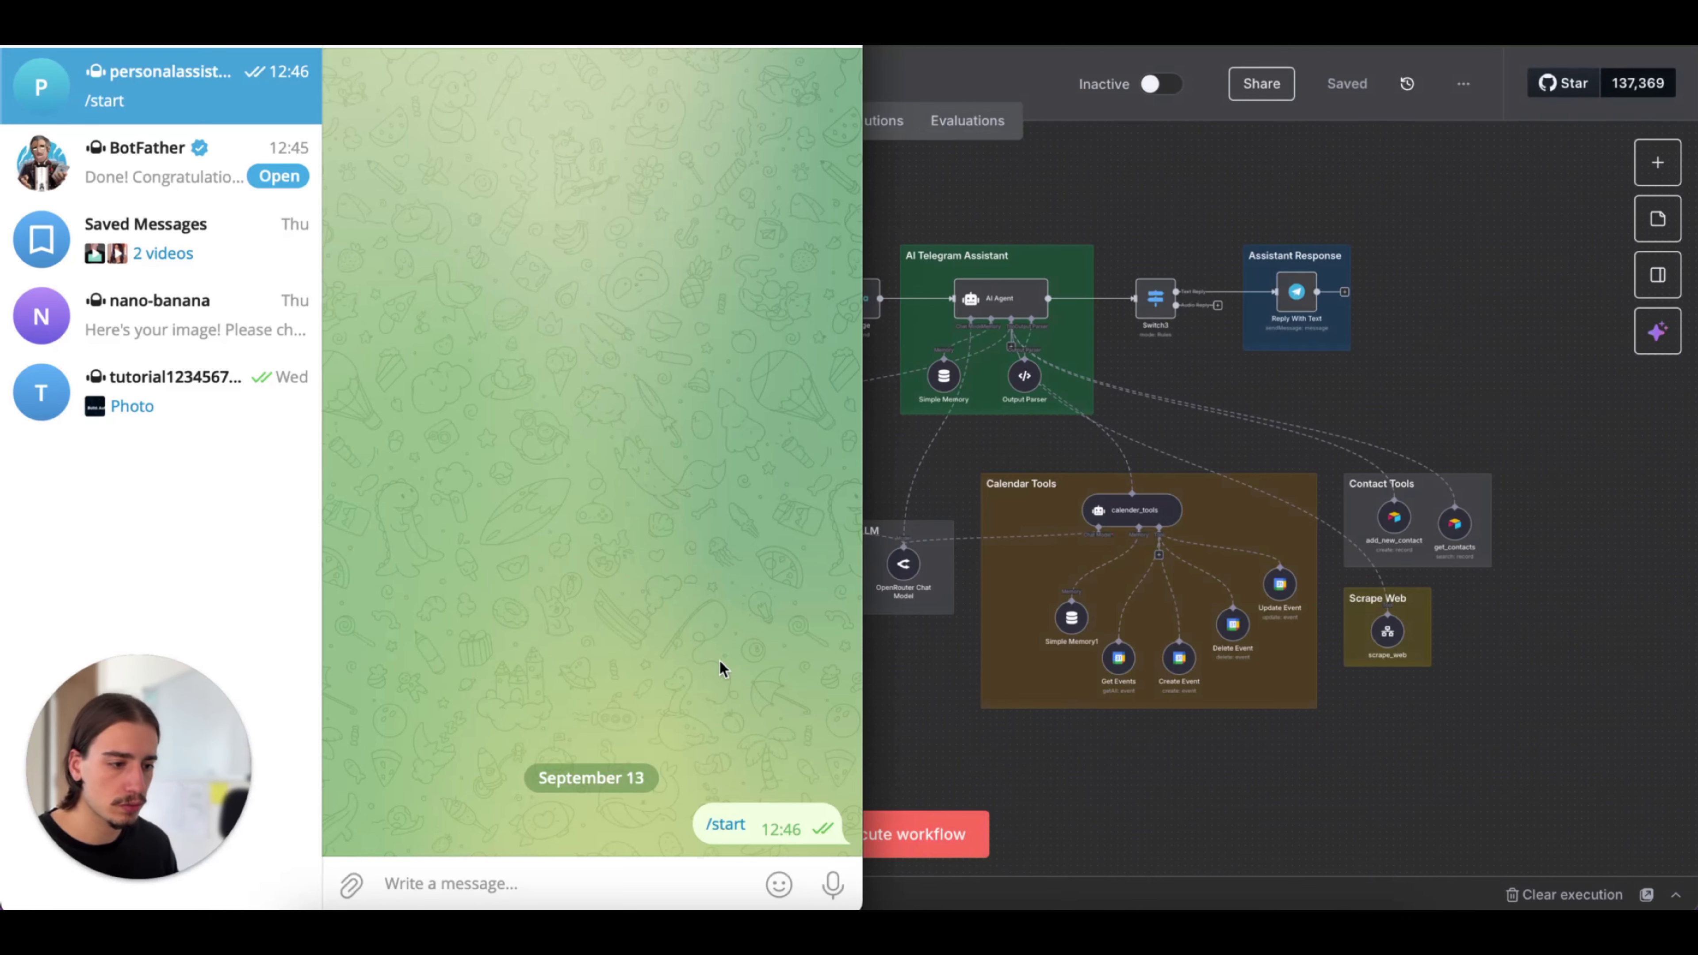
{"action": "left_click", "coordinate": [665, 880]}
{"action": "type", "text": "Hello"}
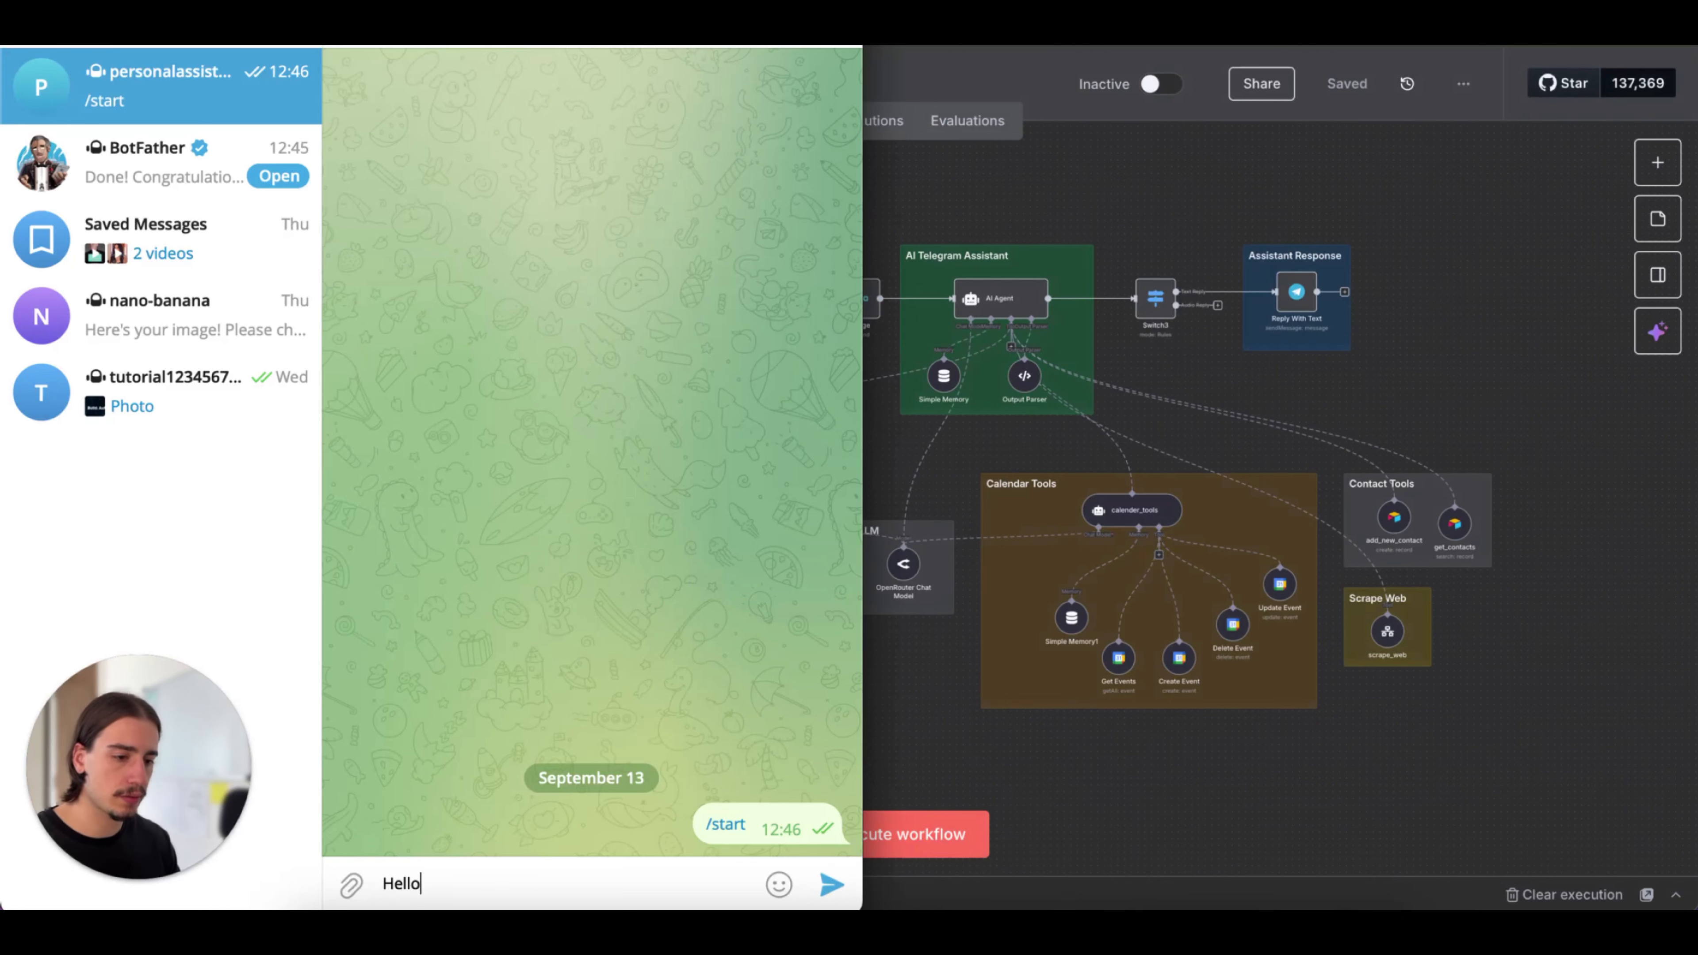
{"action": "key", "text": "Return"}
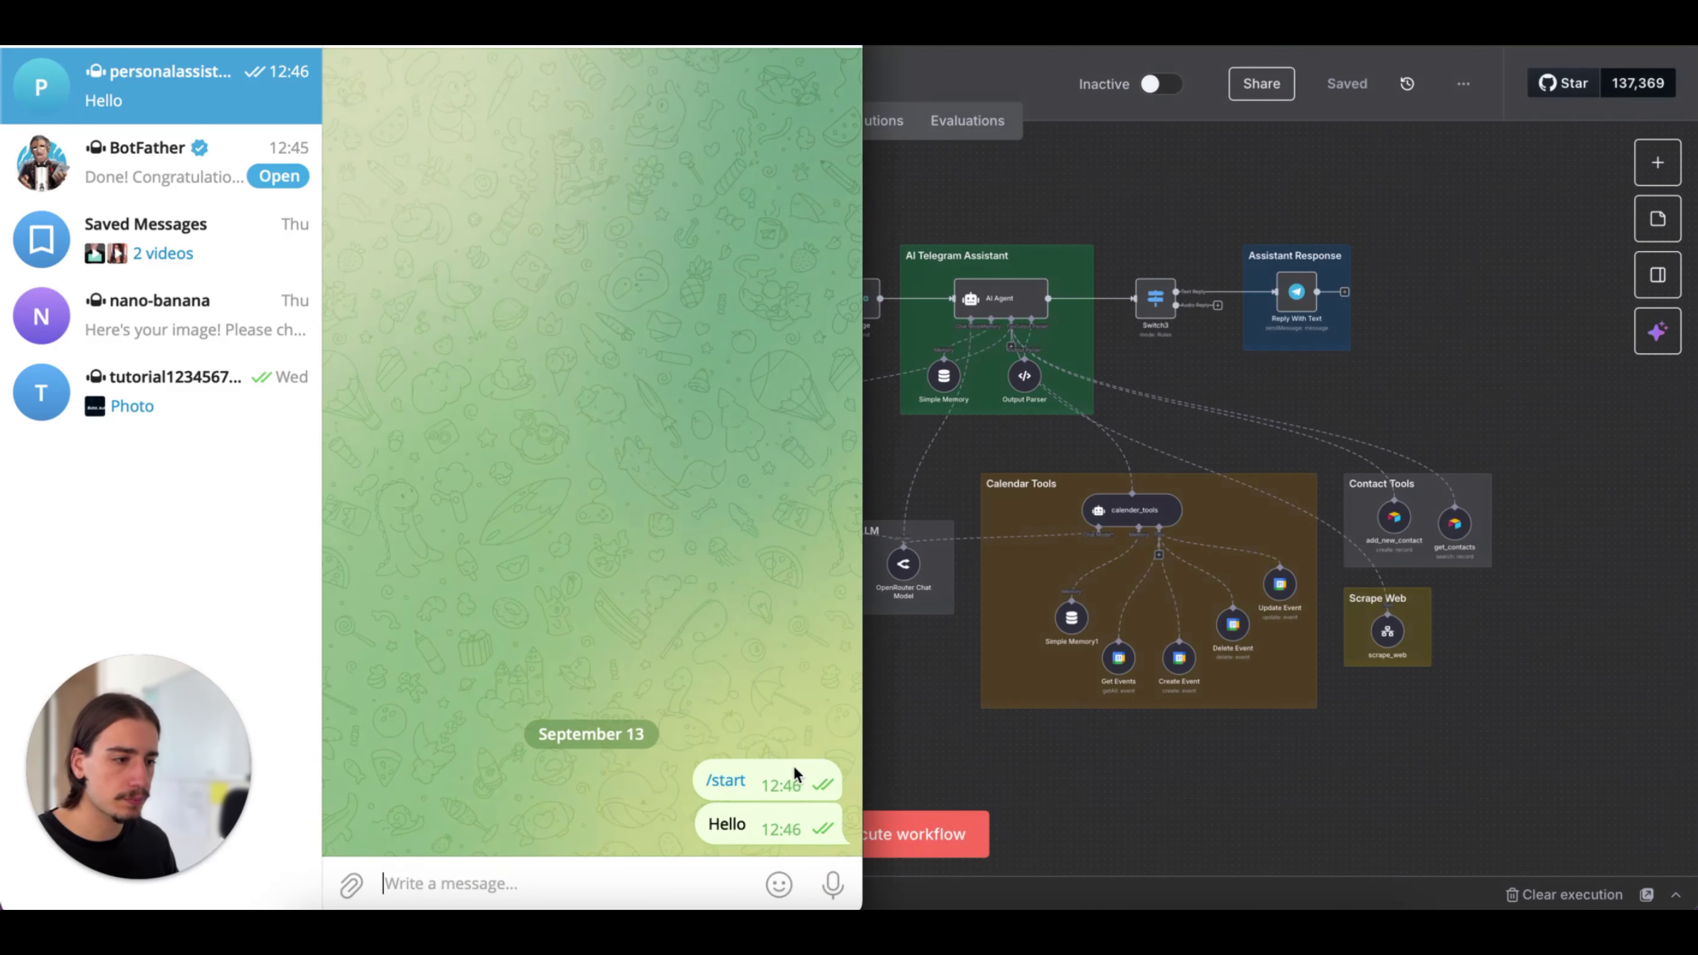
{"action": "left_click", "coordinate": [1023, 436]}
{"action": "left_click", "coordinate": [894, 836]}
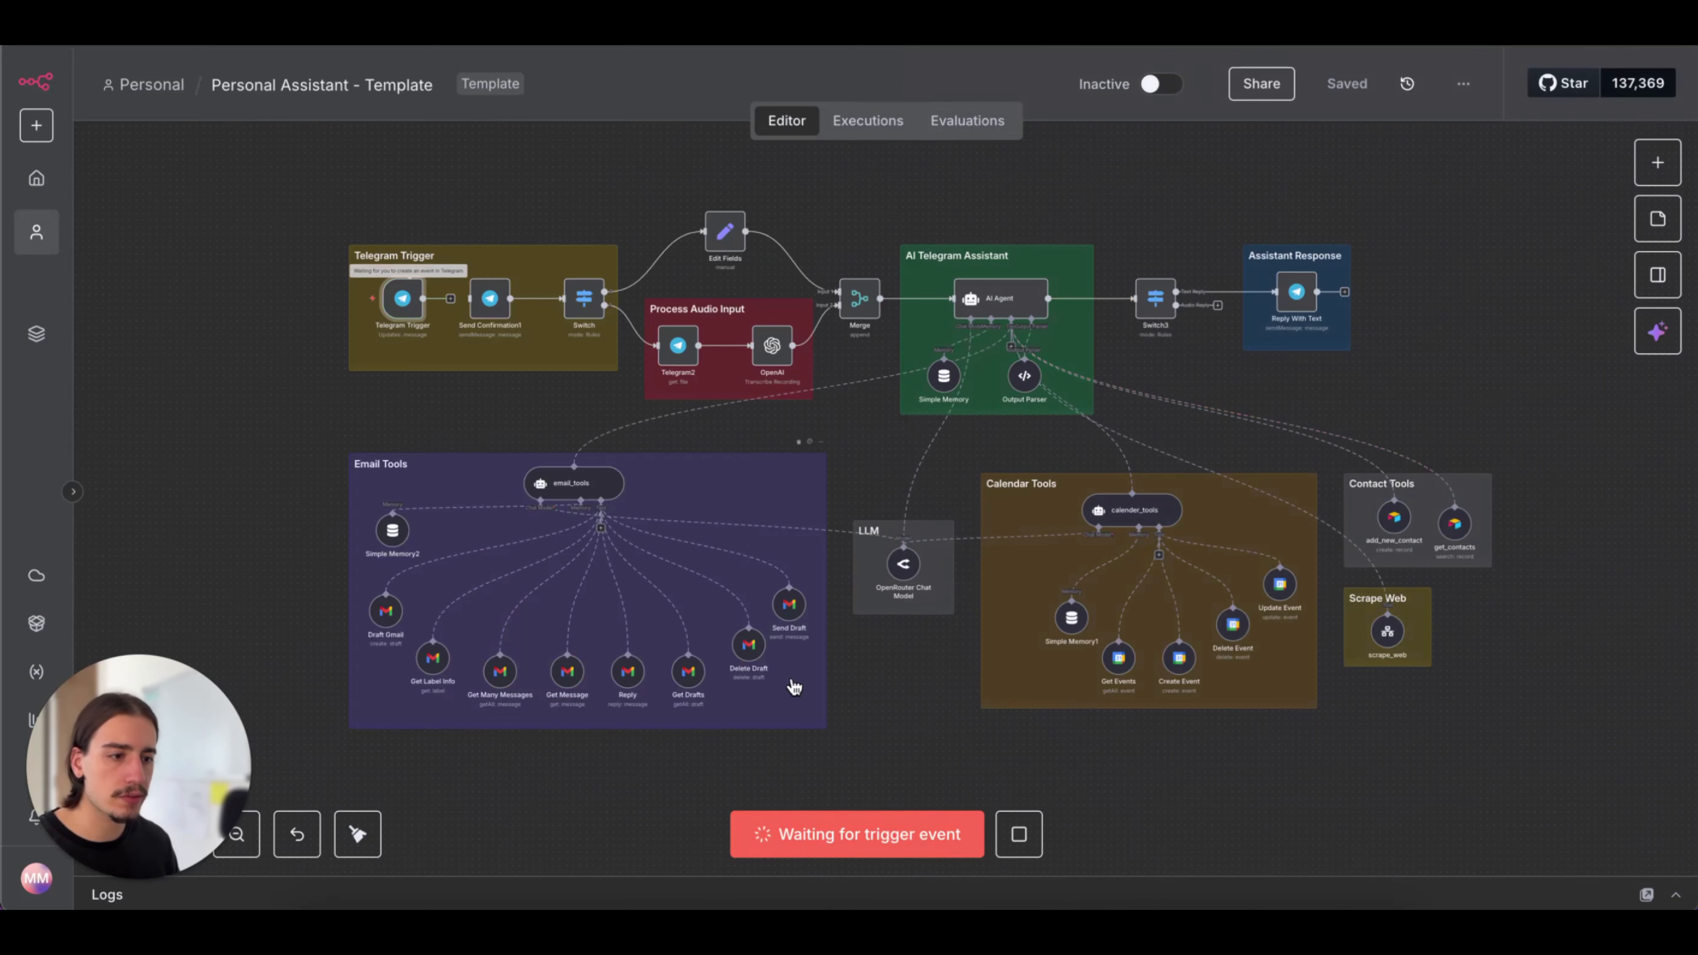
Check the received message text in the Telegram Trigger's output and return to the canvas
{"action": "double_click", "coordinate": [413, 308]}
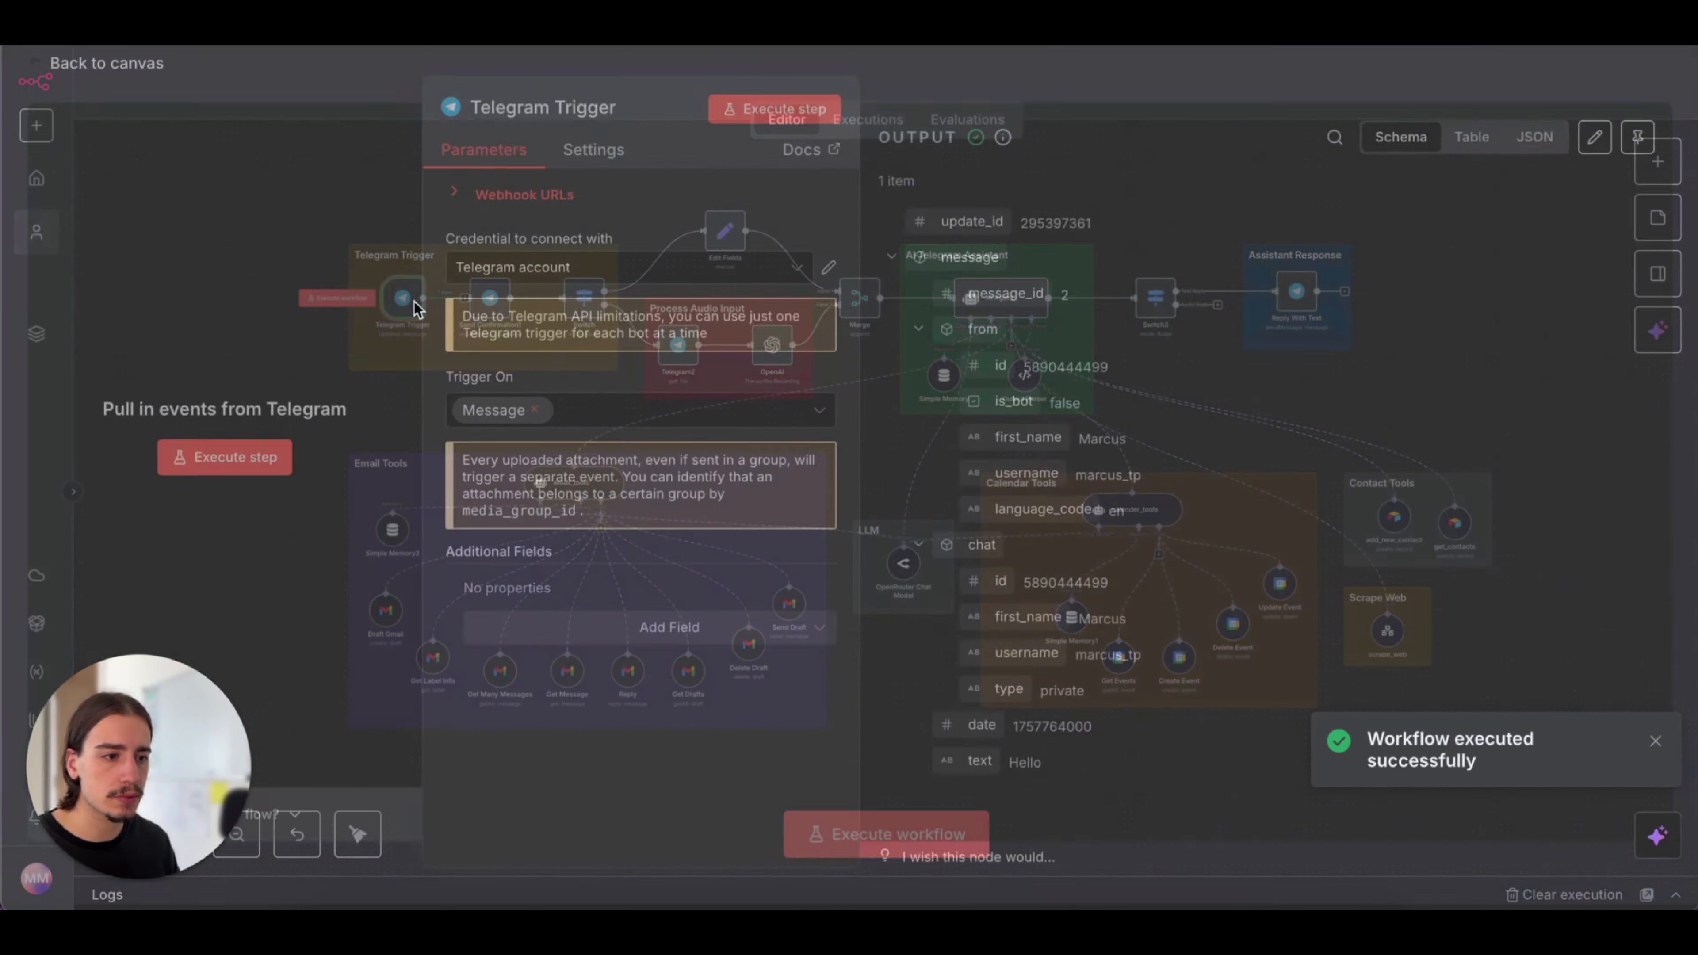
{"action": "mouse_move", "coordinate": [1047, 786]}
{"action": "left_mouse_down"}
{"action": "mouse_move", "coordinate": [942, 771]}
{"action": "mouse_move", "coordinate": [1018, 773]}
{"action": "left_mouse_up"}
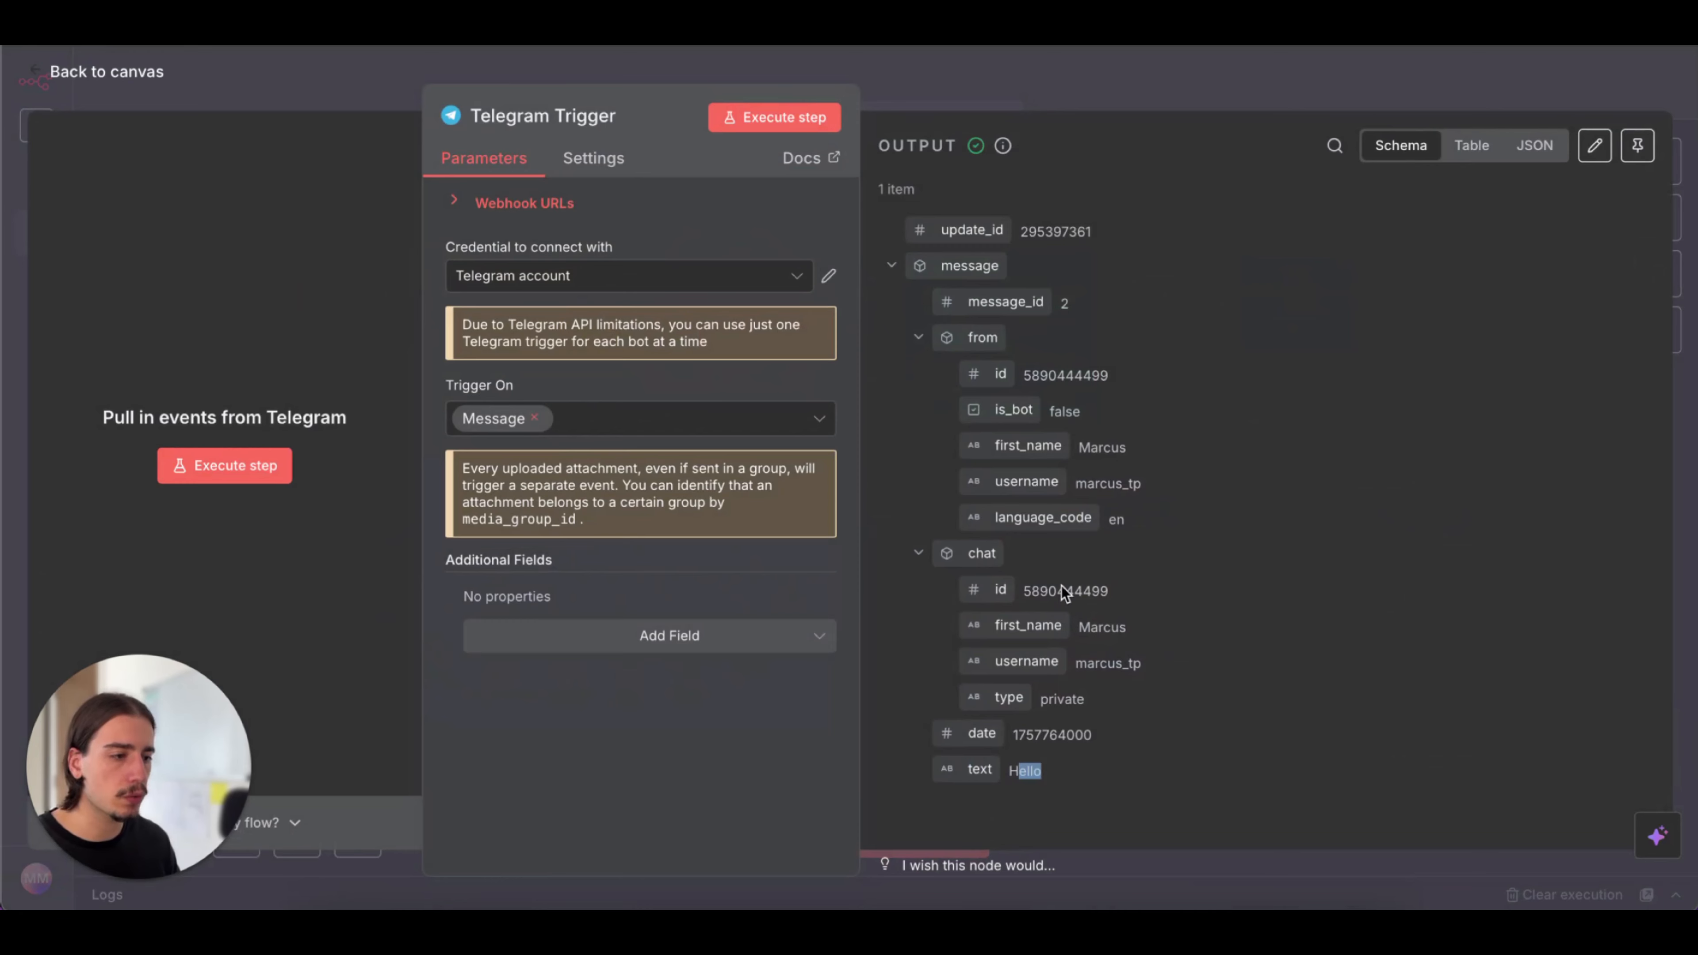
{"action": "left_click", "coordinate": [1060, 97]}
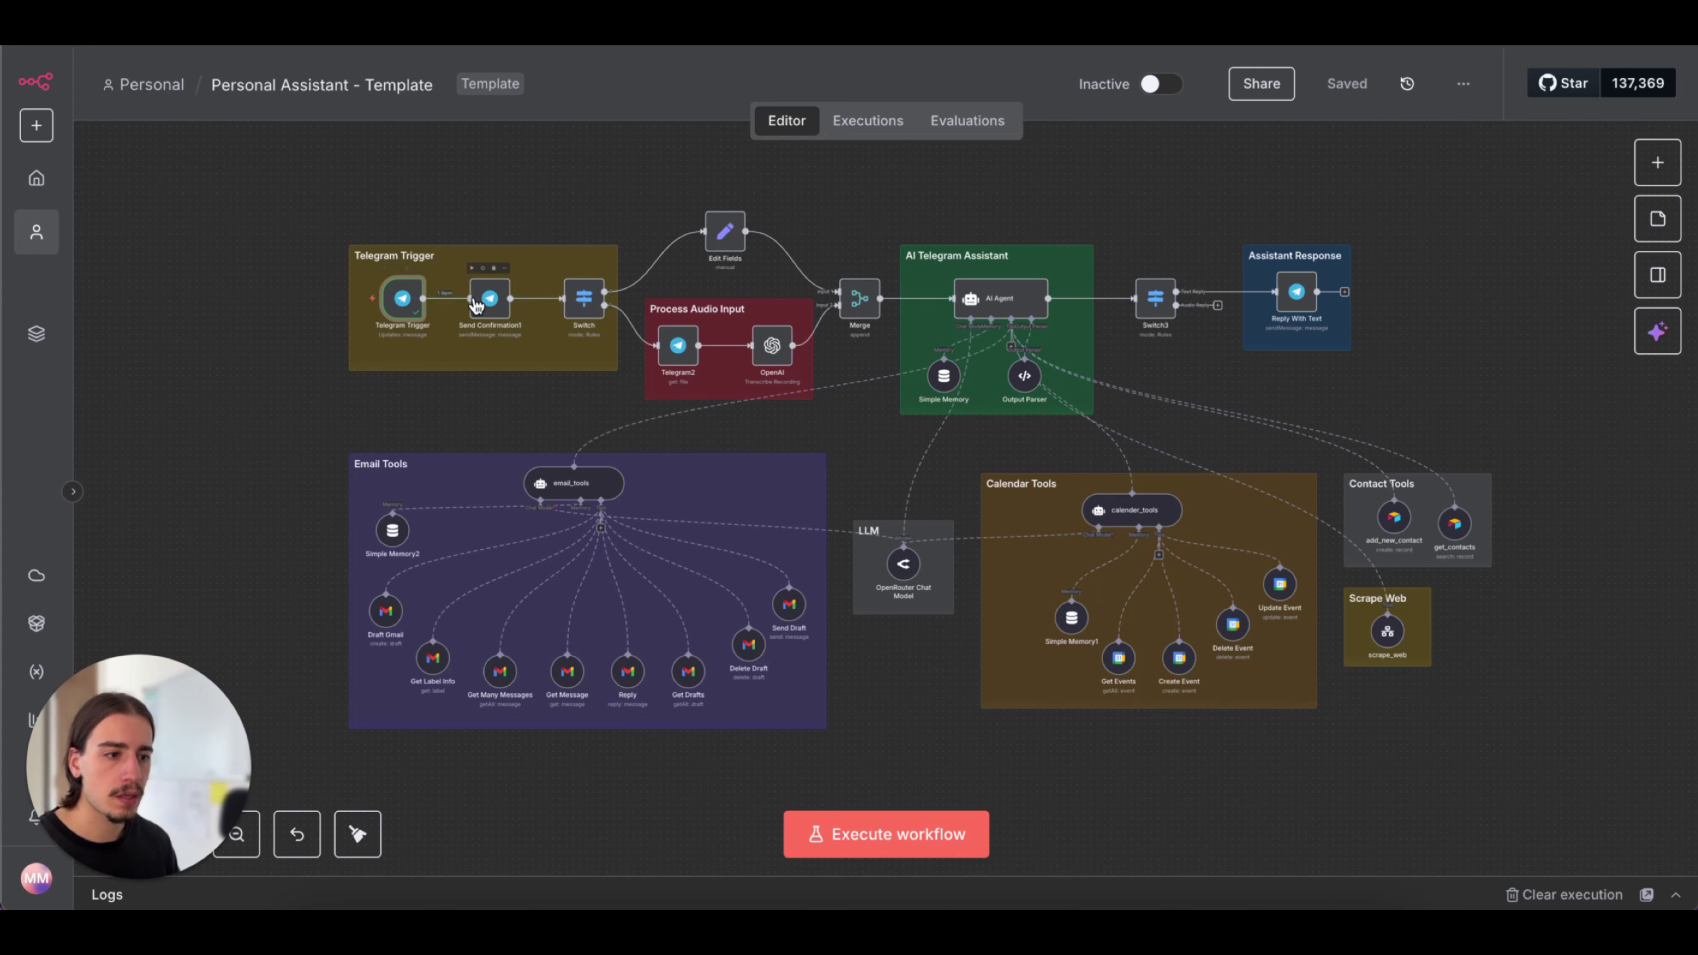
Set the Send Confirmation1 node's credential to "Telegram account"
{"action": "left_click", "coordinate": [490, 302]}
{"action": "double_click", "coordinate": [490, 303]}
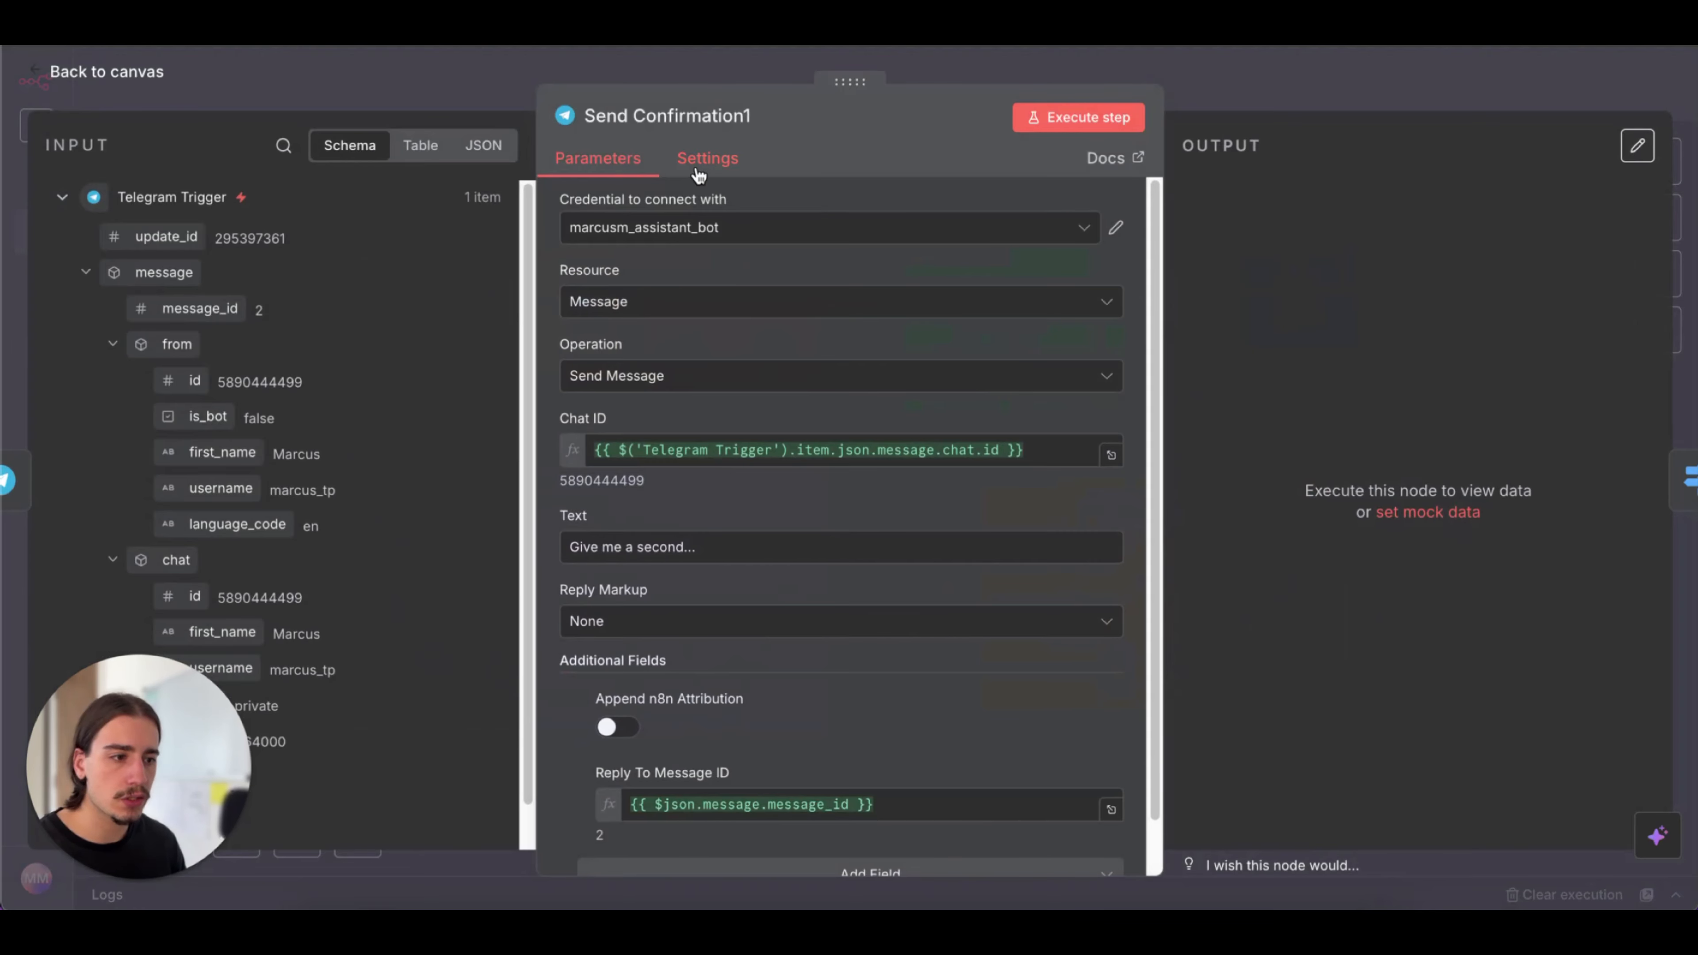
{"action": "left_click", "coordinate": [862, 229]}
{"action": "scroll", "coordinate": [753, 348], "scroll_direction": "down", "scroll_amount": 1}
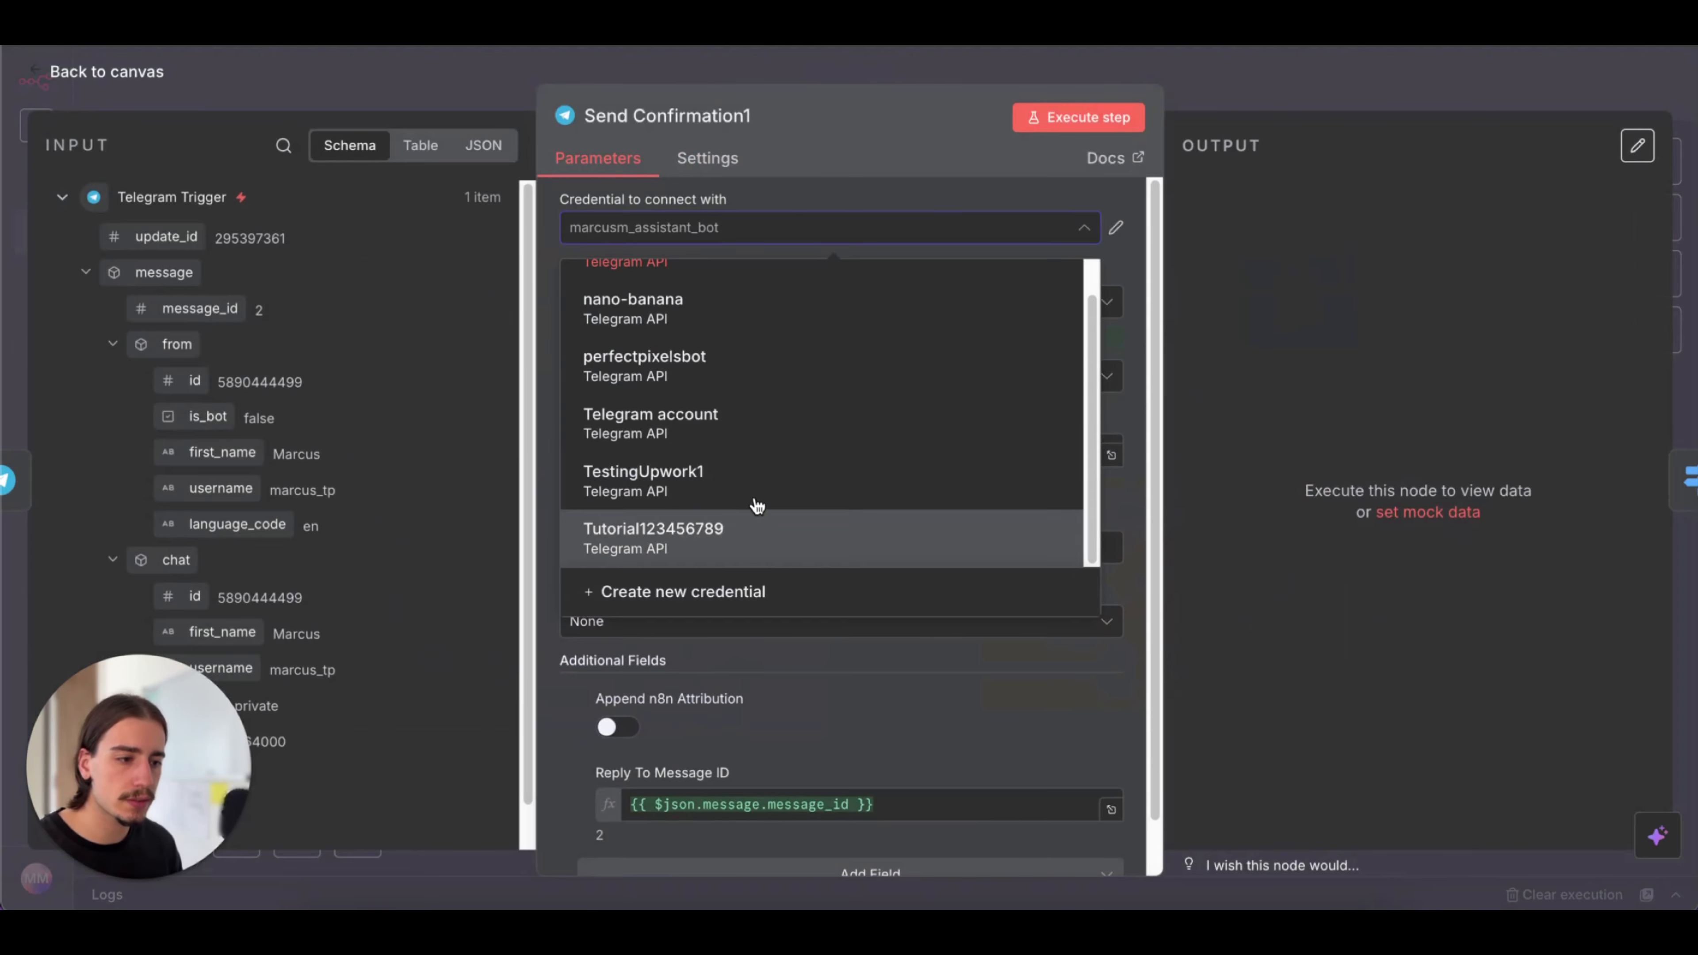
{"action": "scroll", "coordinate": [760, 401], "scroll_direction": "up", "scroll_amount": 2}
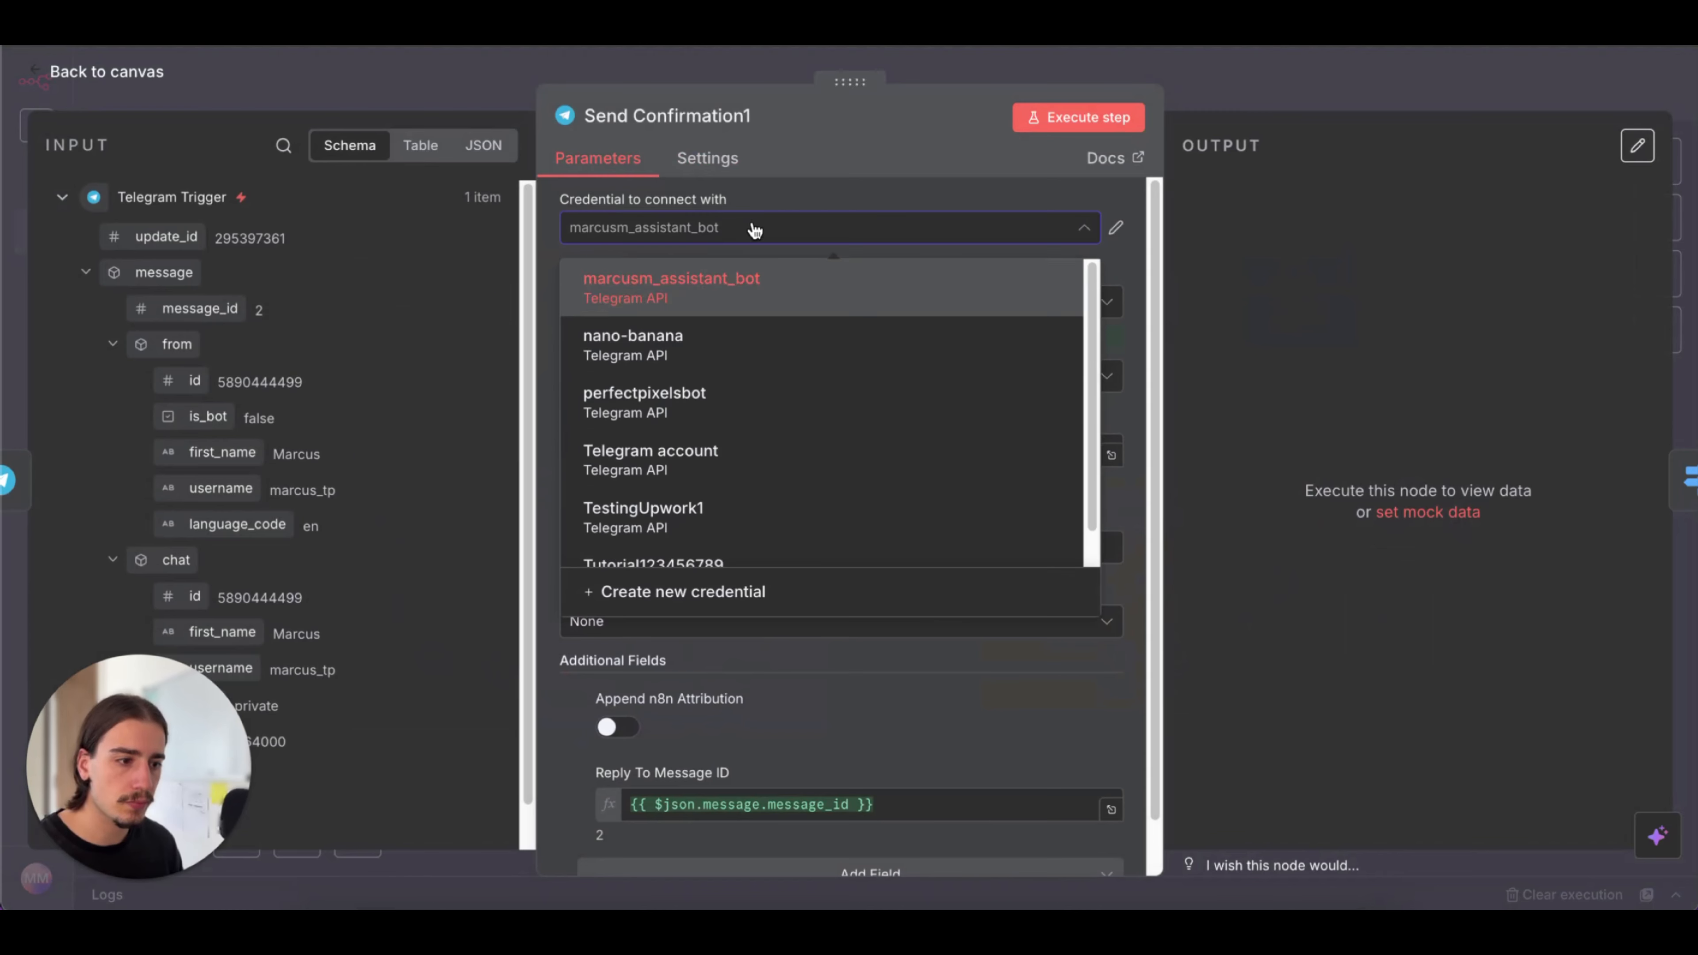
{"action": "left_click", "coordinate": [759, 447]}
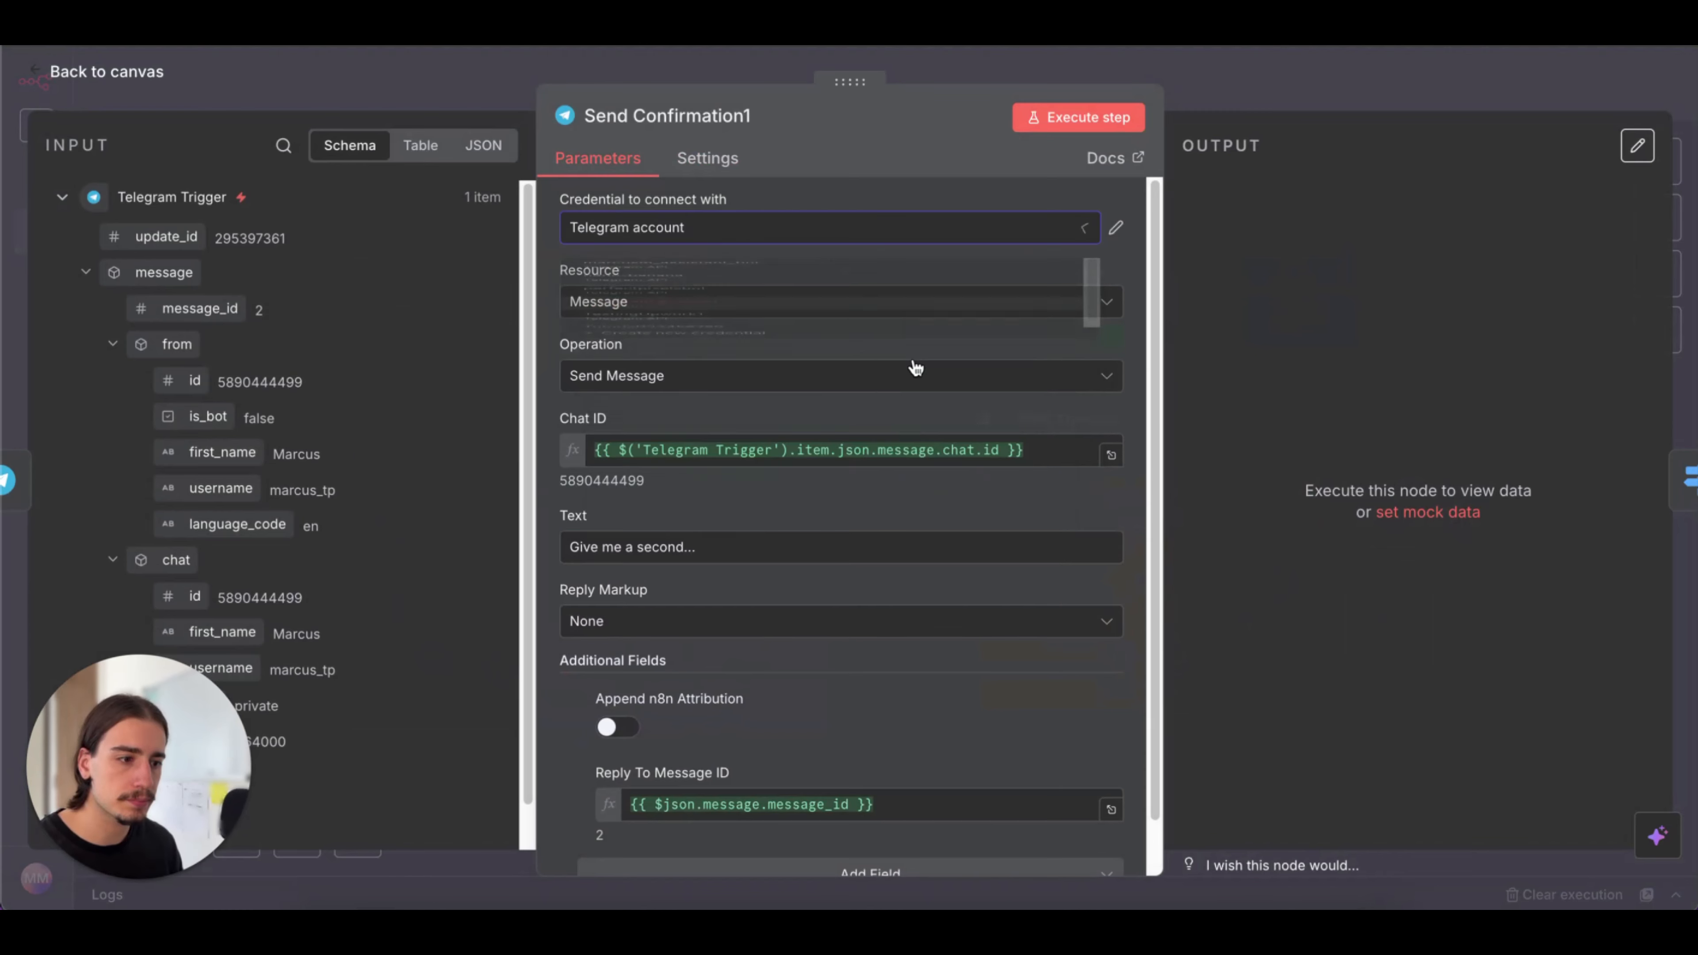
{"action": "left_click", "coordinate": [1223, 98]}
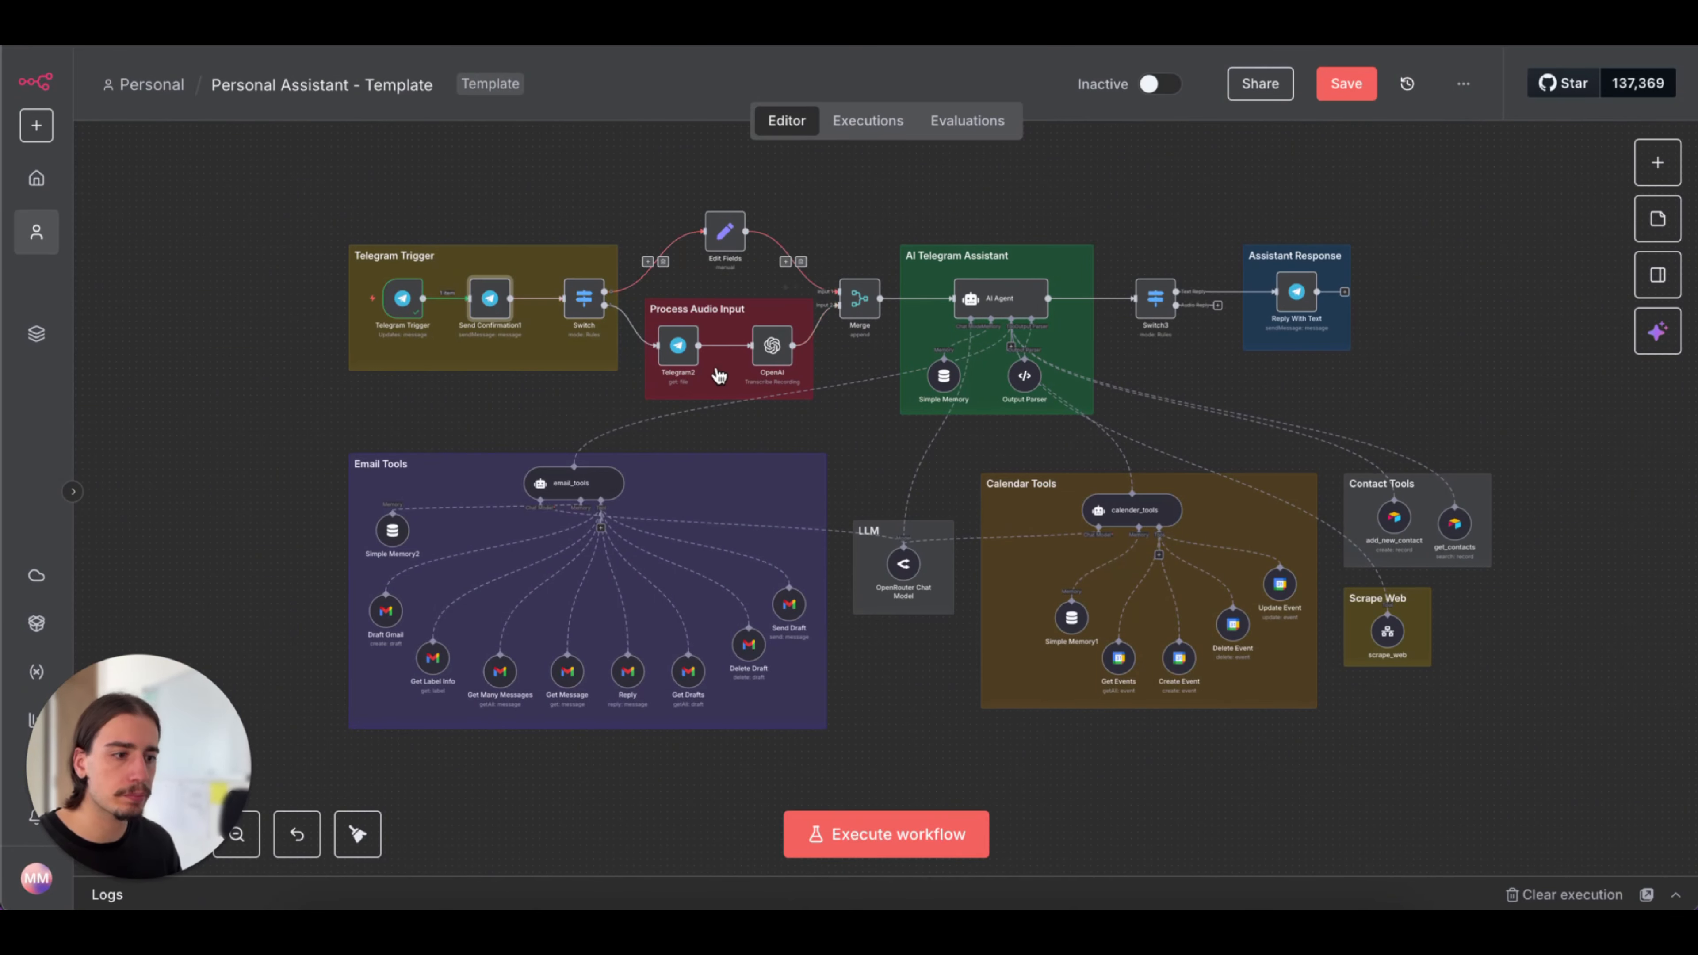
Set the credential of the Telegram2 node in the Process Audio Input group to "Telegram account"
{"action": "double_click", "coordinate": [678, 345]}
{"action": "left_click", "coordinate": [728, 231]}
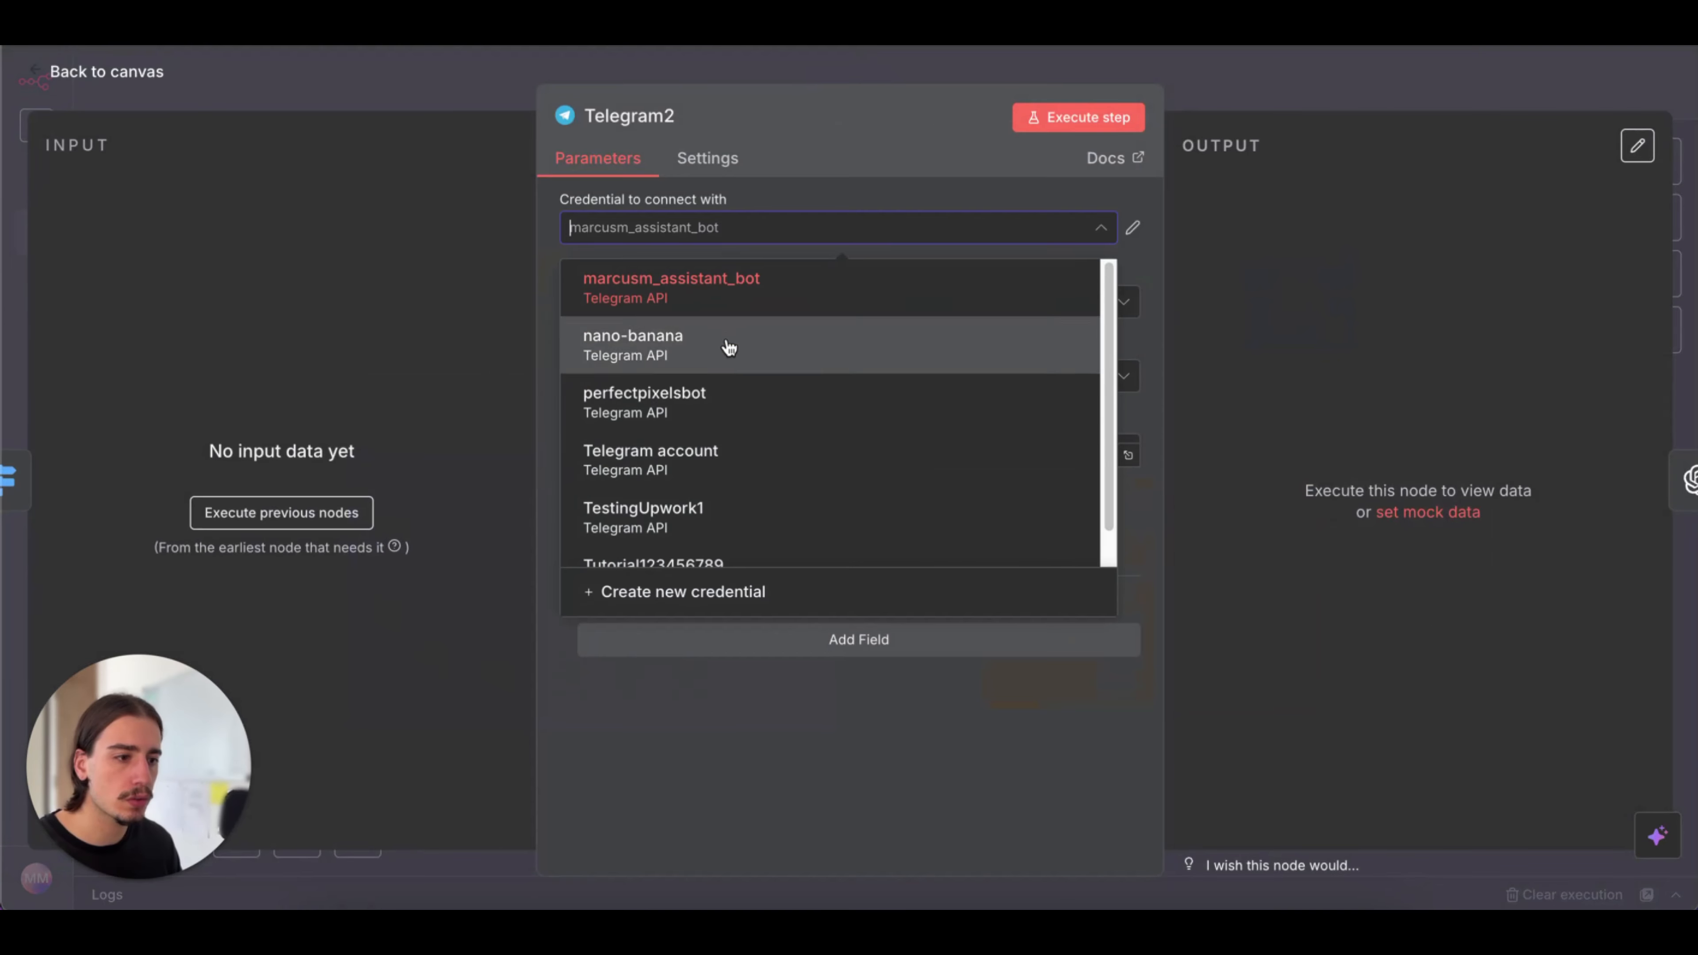
{"action": "left_click", "coordinate": [735, 466]}
{"action": "left_click", "coordinate": [1188, 106]}
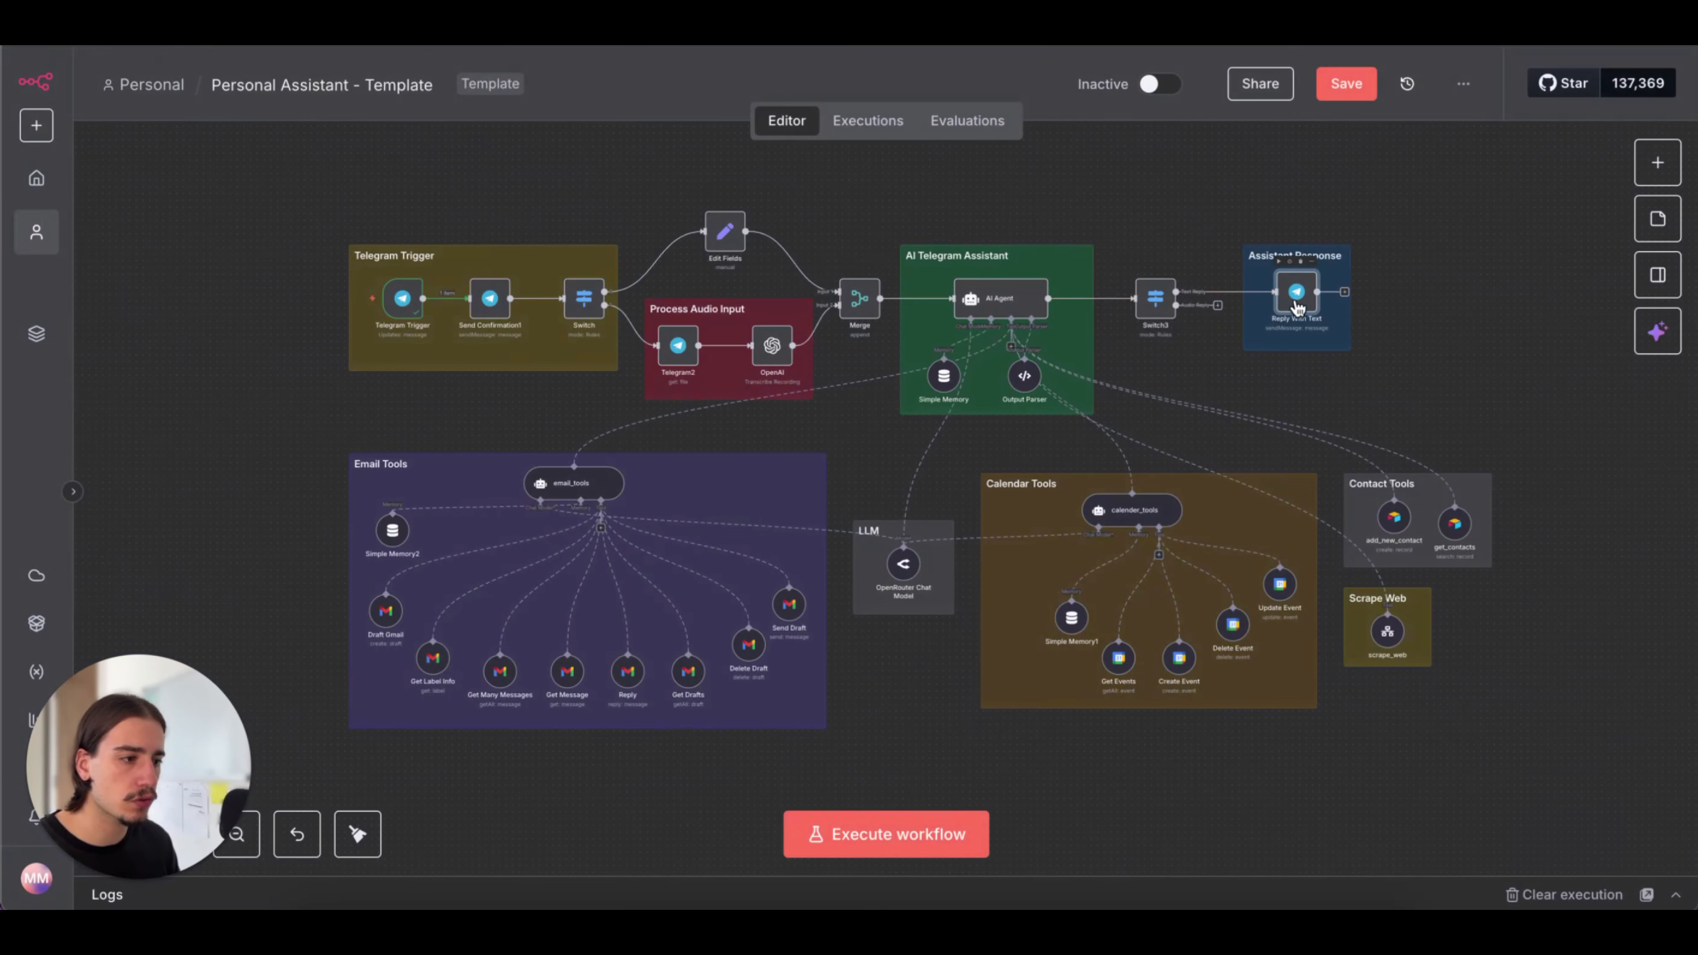
Set the Reply With Text node's credential to "Telegram account" and save the workflow
{"action": "double_click", "coordinate": [1296, 294]}
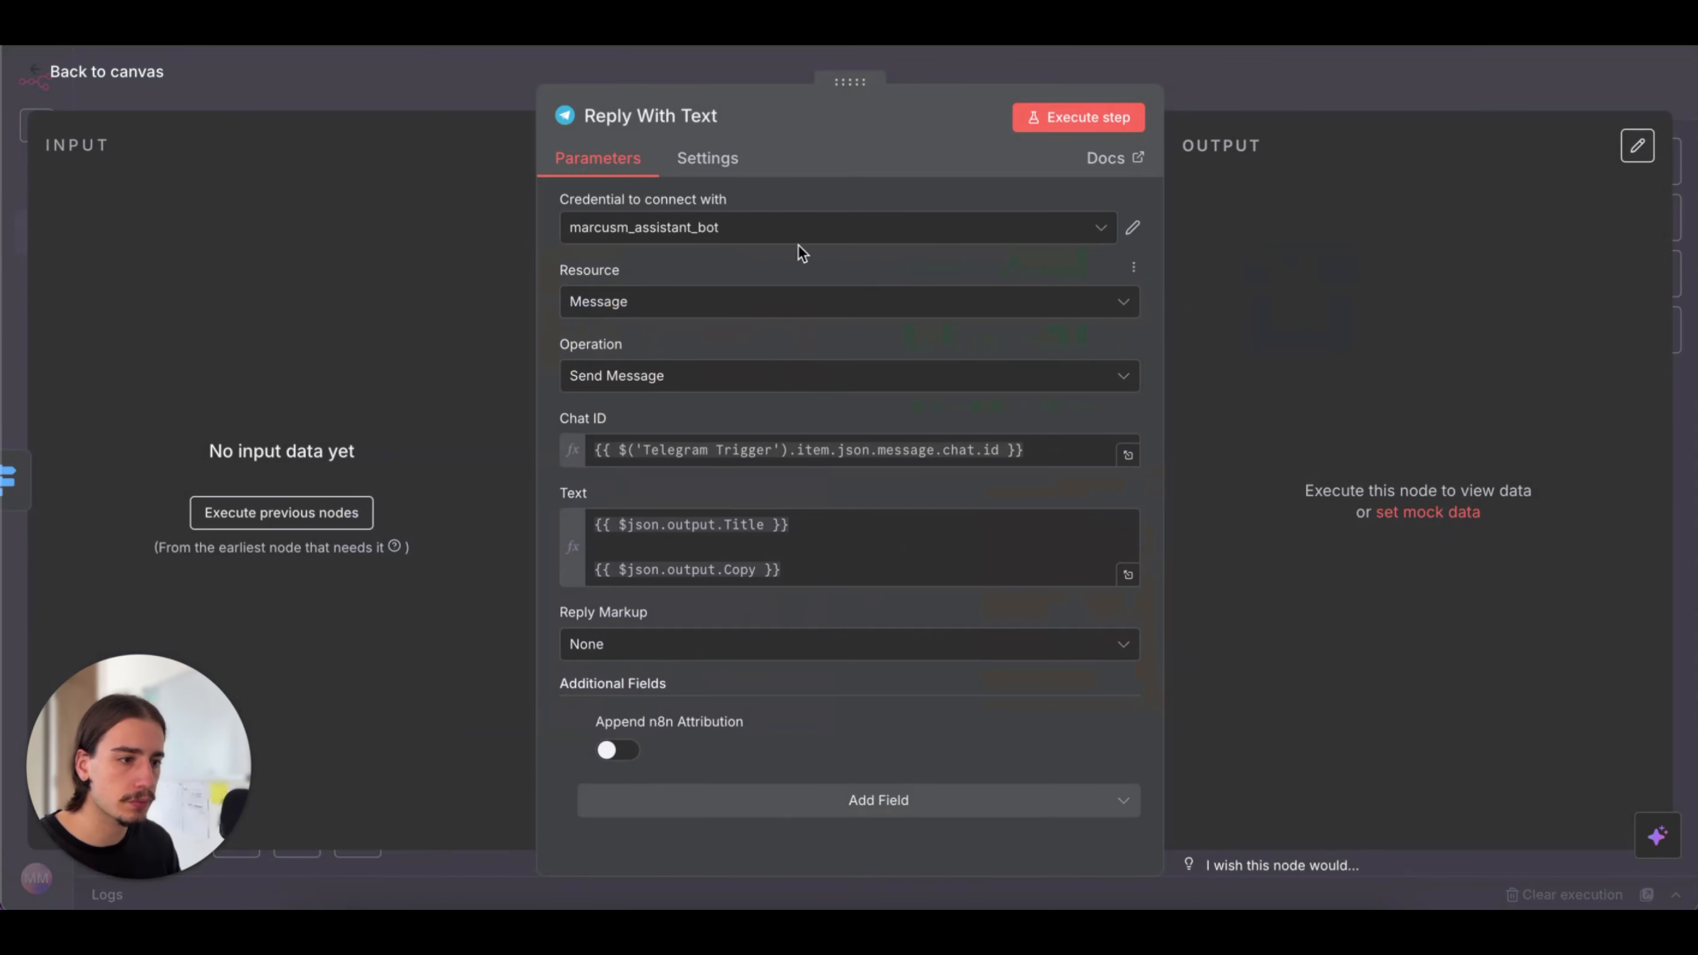
{"action": "left_click", "coordinate": [803, 218]}
{"action": "left_click", "coordinate": [776, 452]}
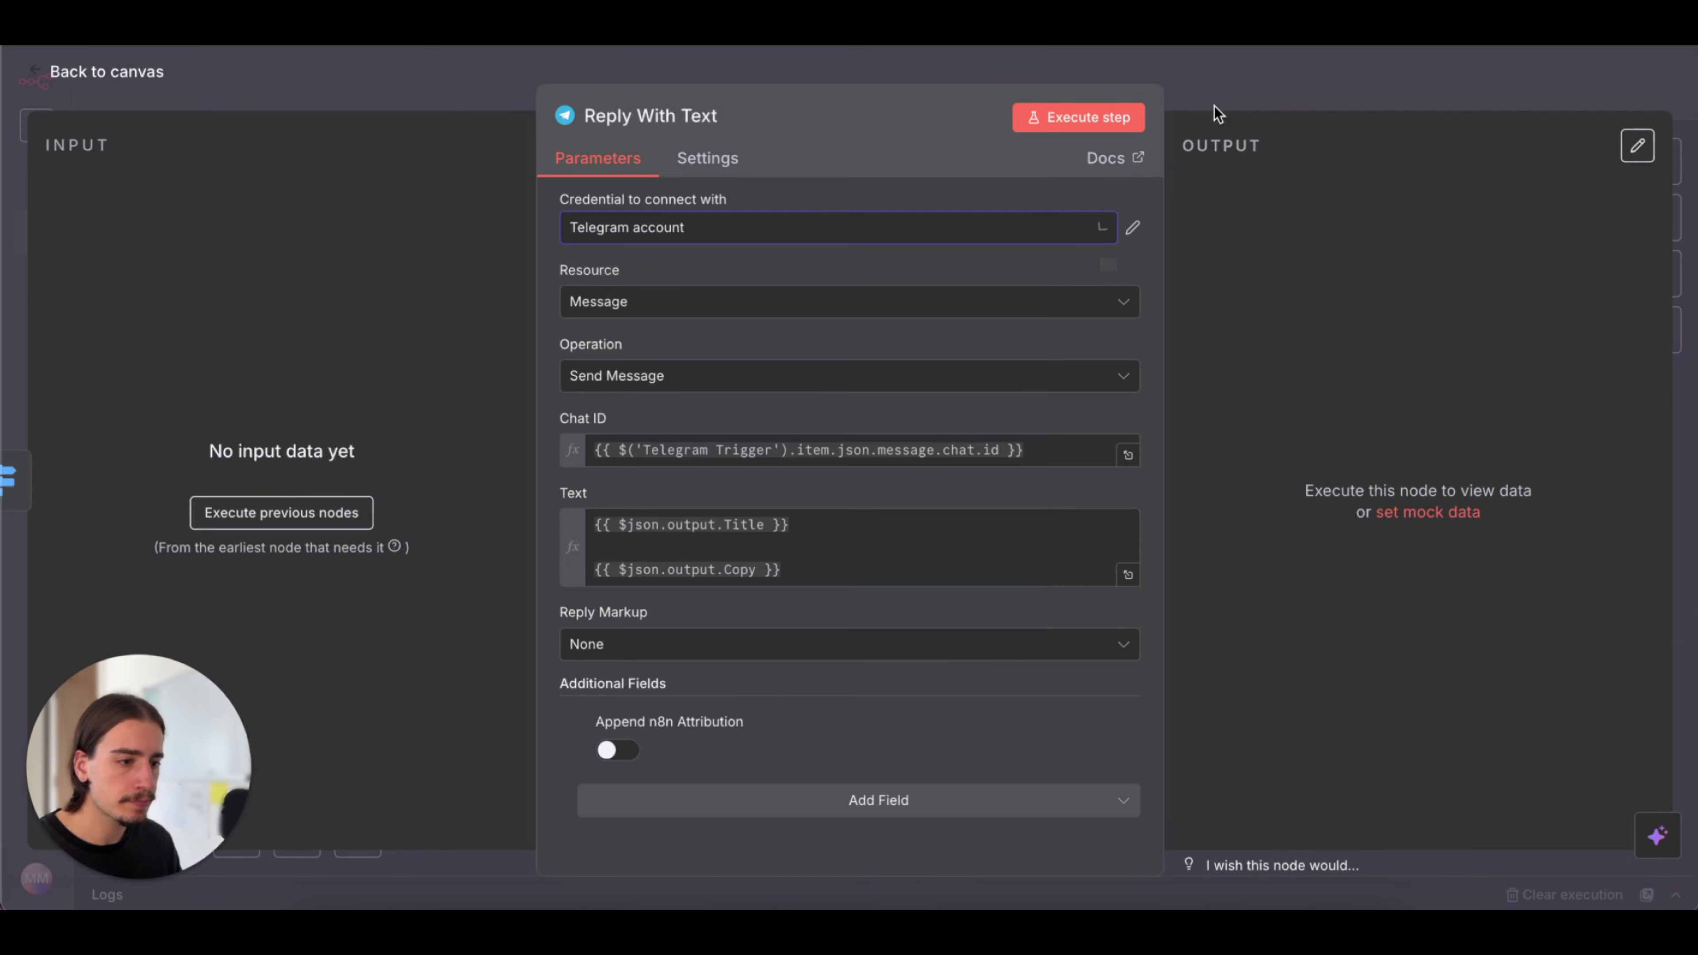
{"action": "left_click", "coordinate": [1268, 85]}
{"action": "left_click", "coordinate": [1364, 88]}
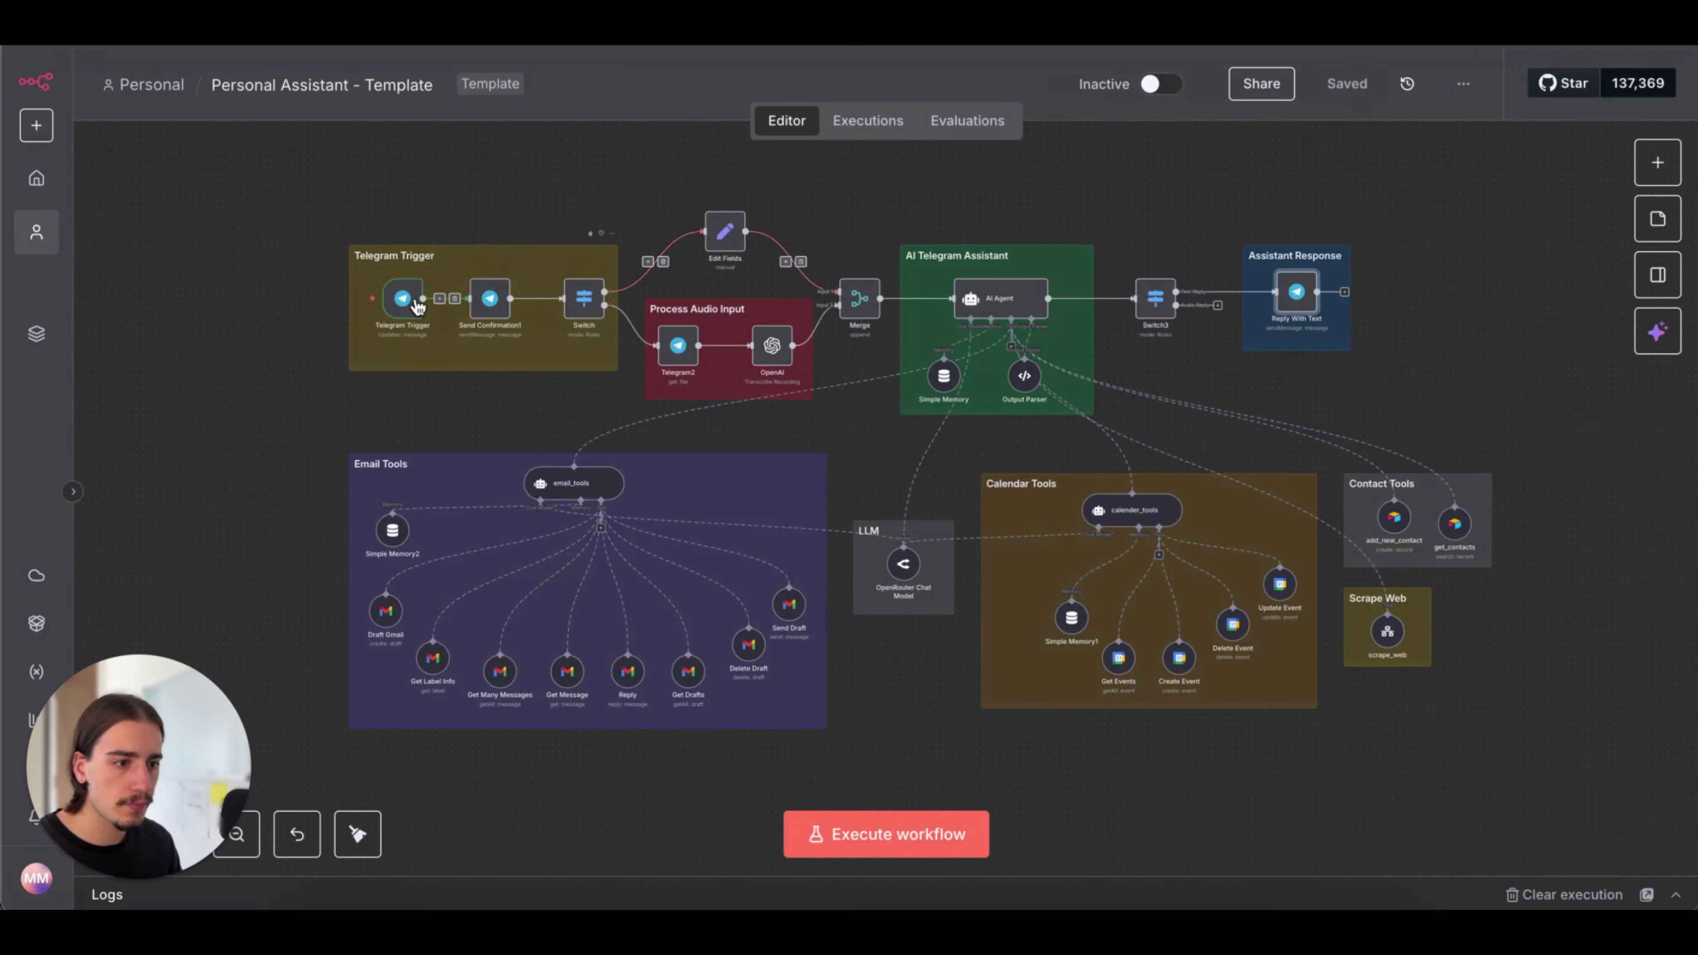
Review the Telegram Trigger, Draft Gmail and Get Events nodes, including the Google sign-in form for a new Gmail credential, without connecting one
{"action": "double_click", "coordinate": [401, 299]}
{"action": "left_click", "coordinate": [1083, 102]}
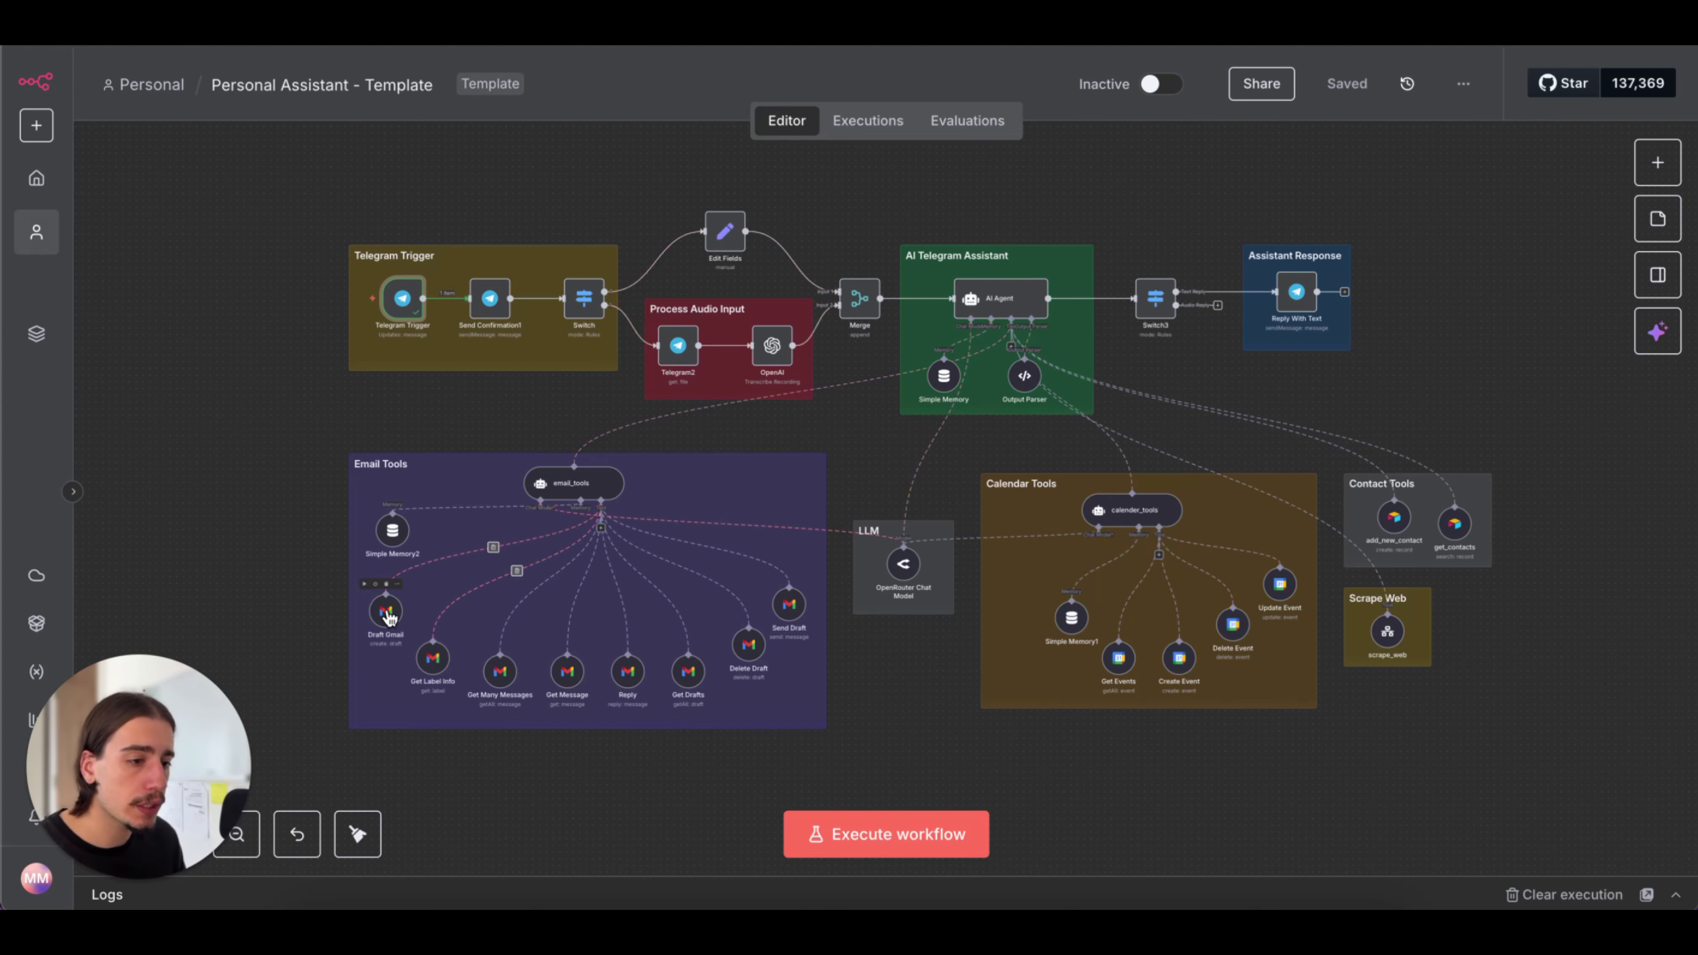
{"action": "double_click", "coordinate": [399, 621]}
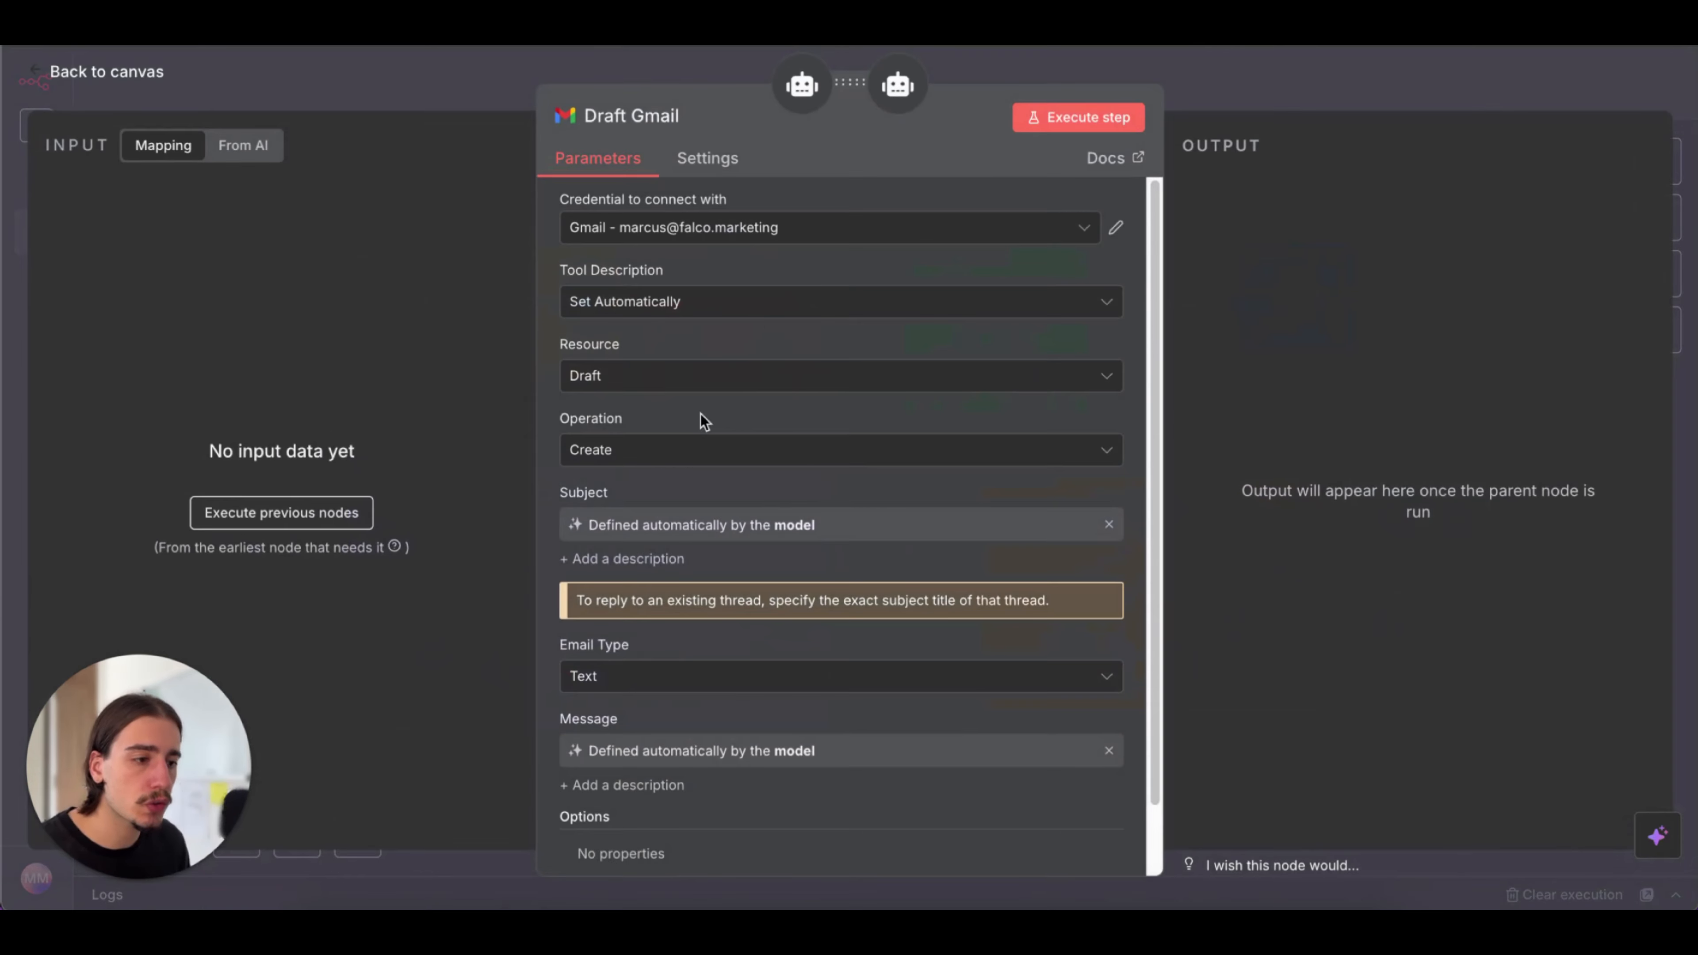
{"action": "left_click", "coordinate": [832, 237]}
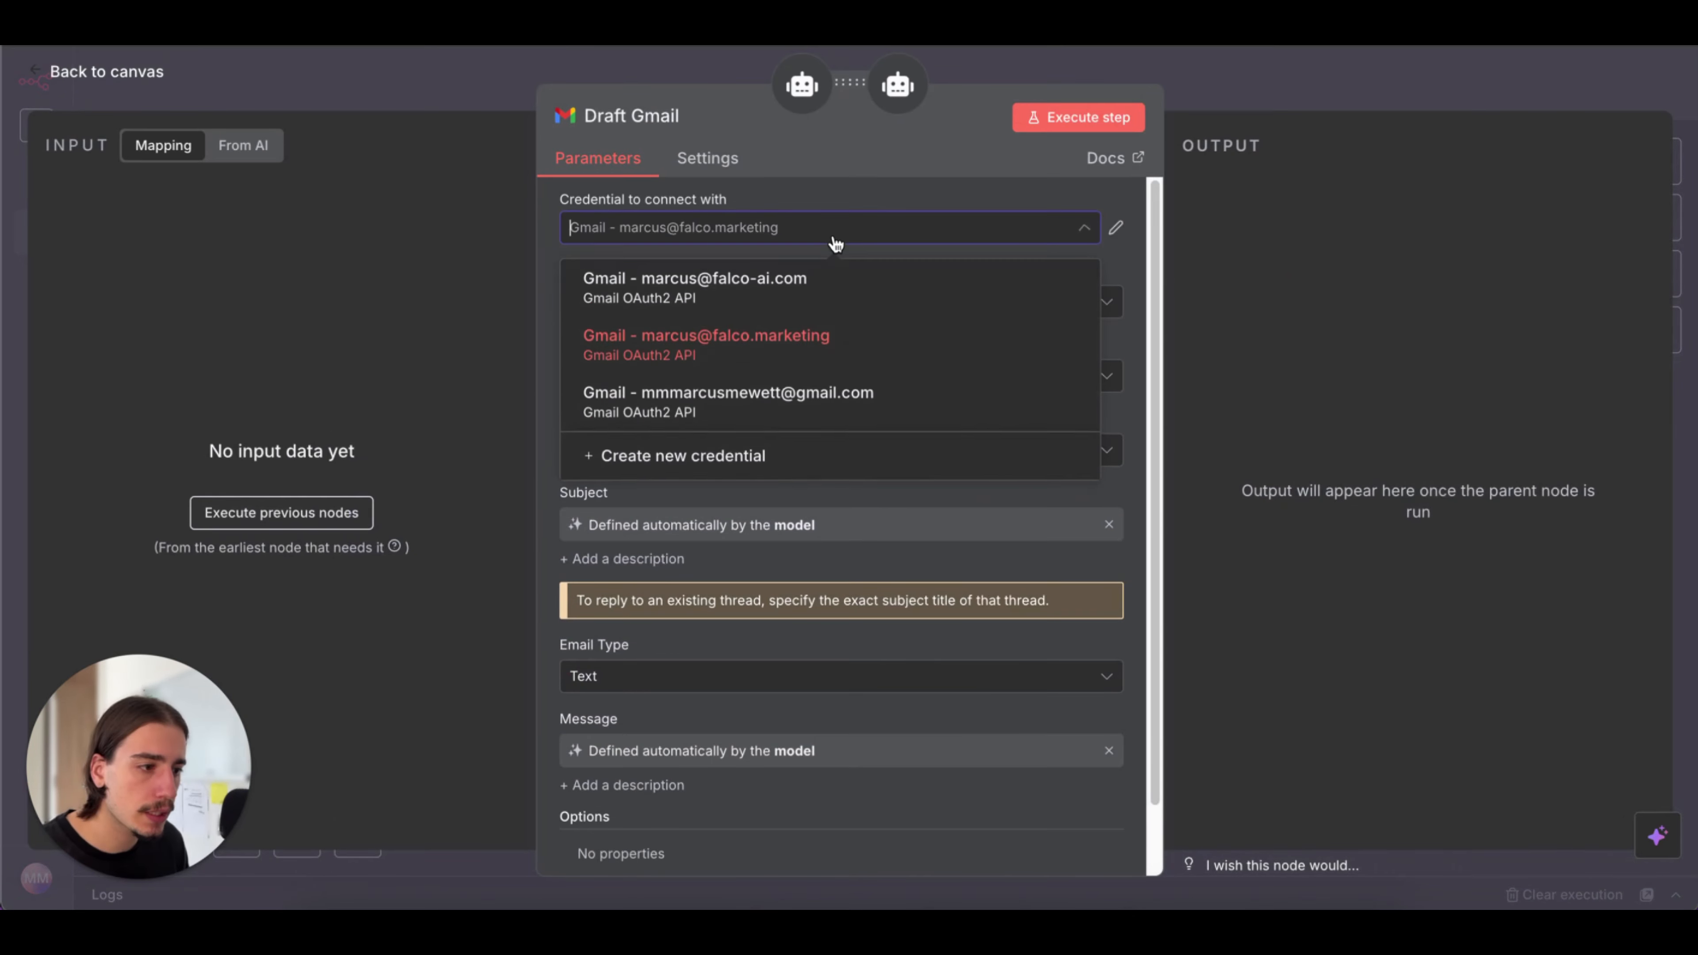
{"action": "left_click", "coordinate": [786, 474]}
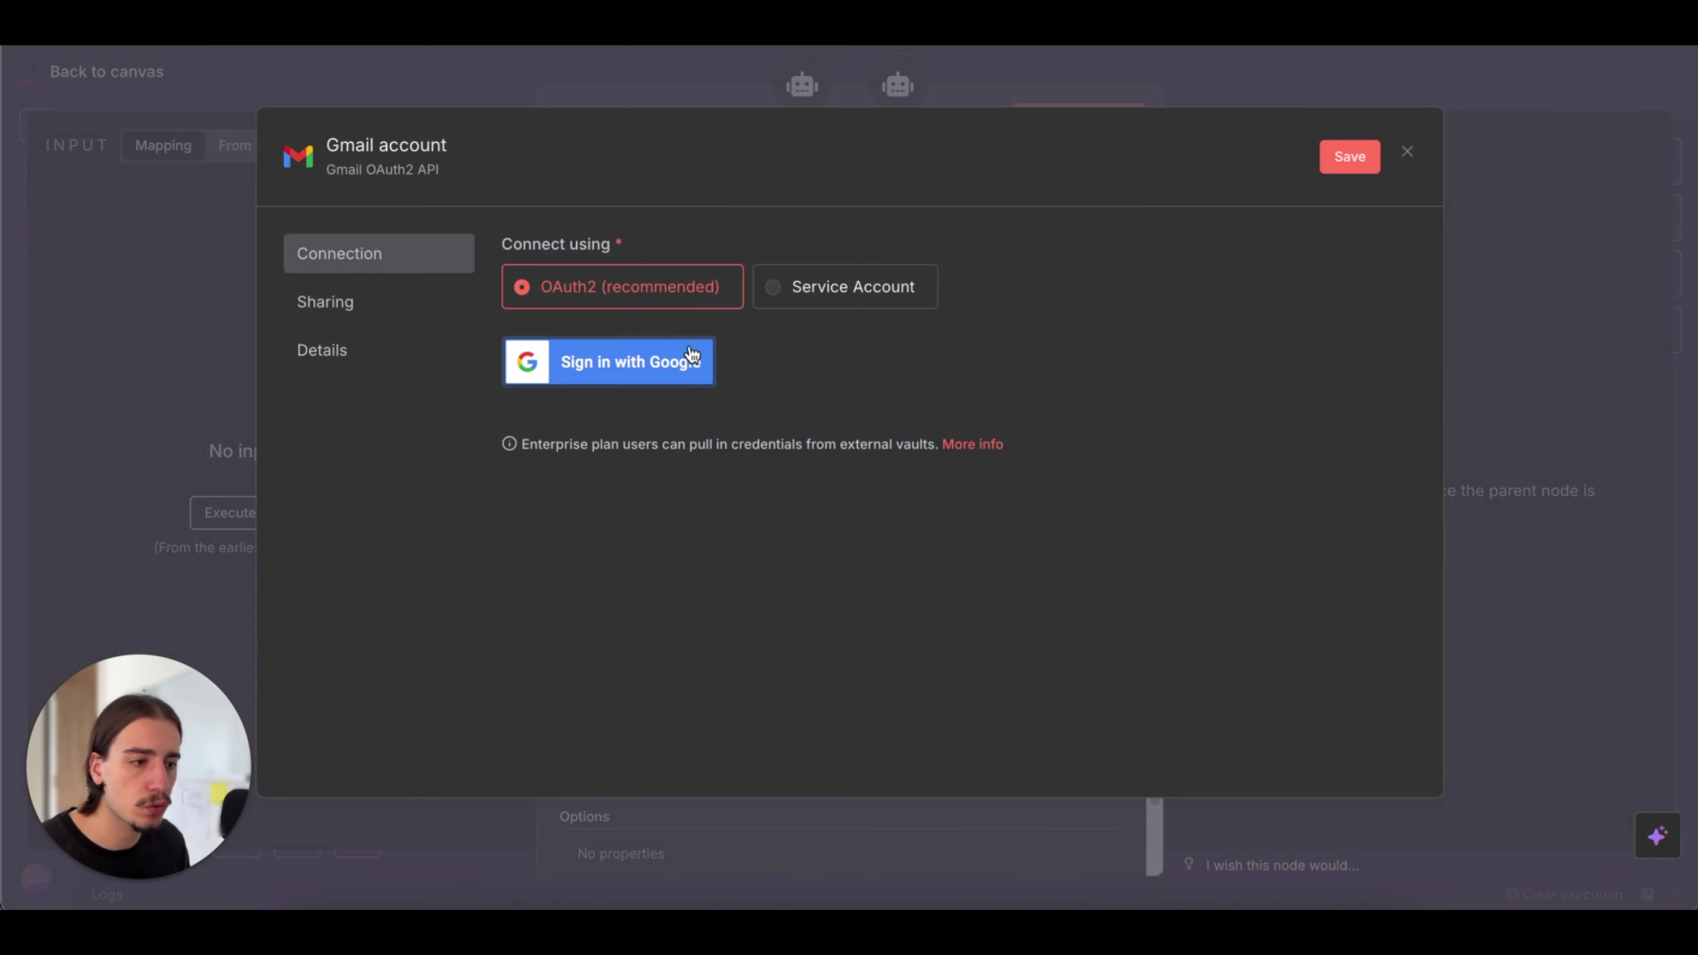
{"action": "left_click", "coordinate": [1408, 152]}
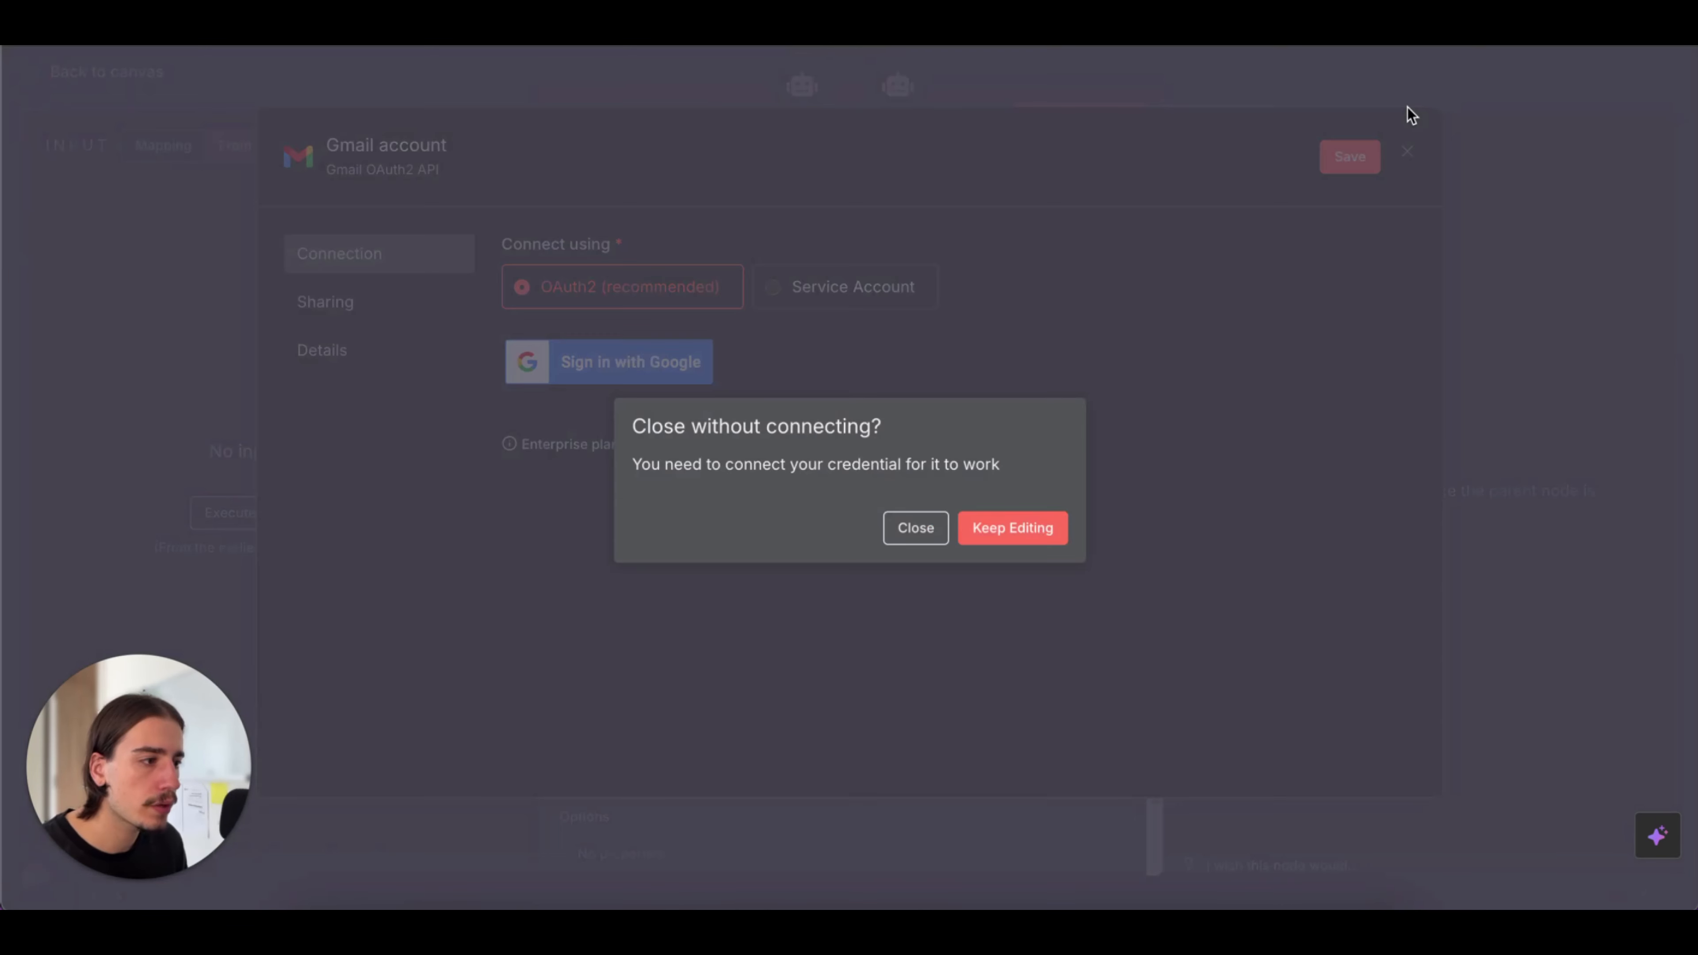
{"action": "left_click", "coordinate": [943, 528]}
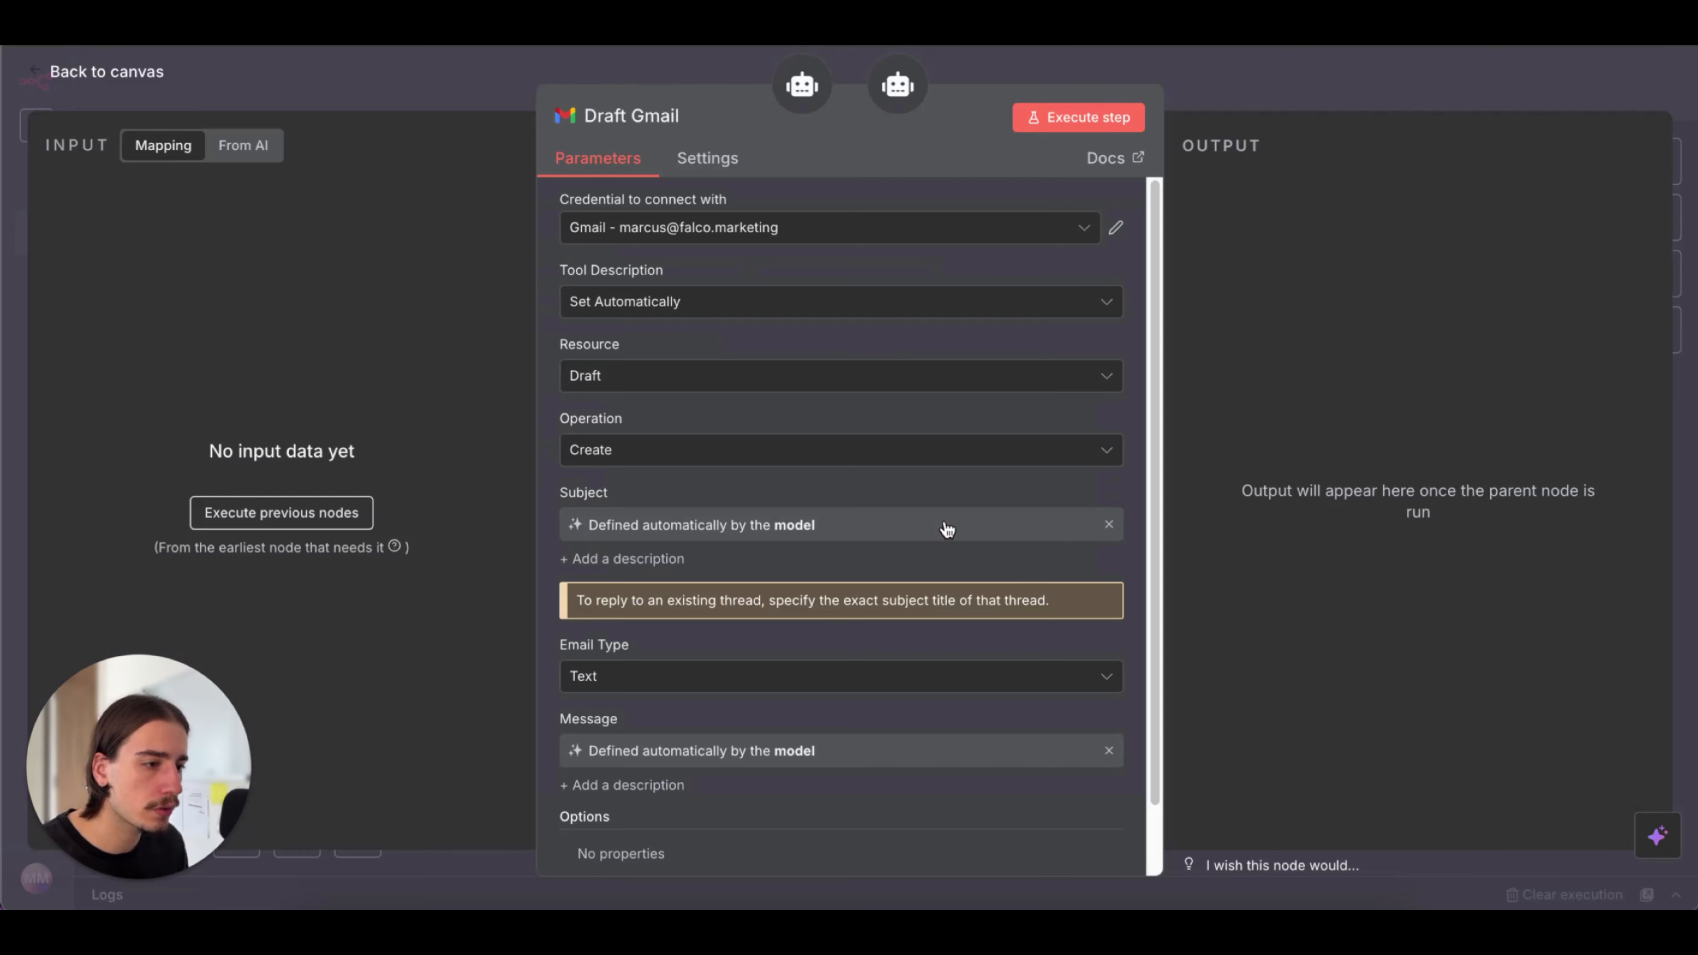
{"action": "left_click", "coordinate": [1295, 97]}
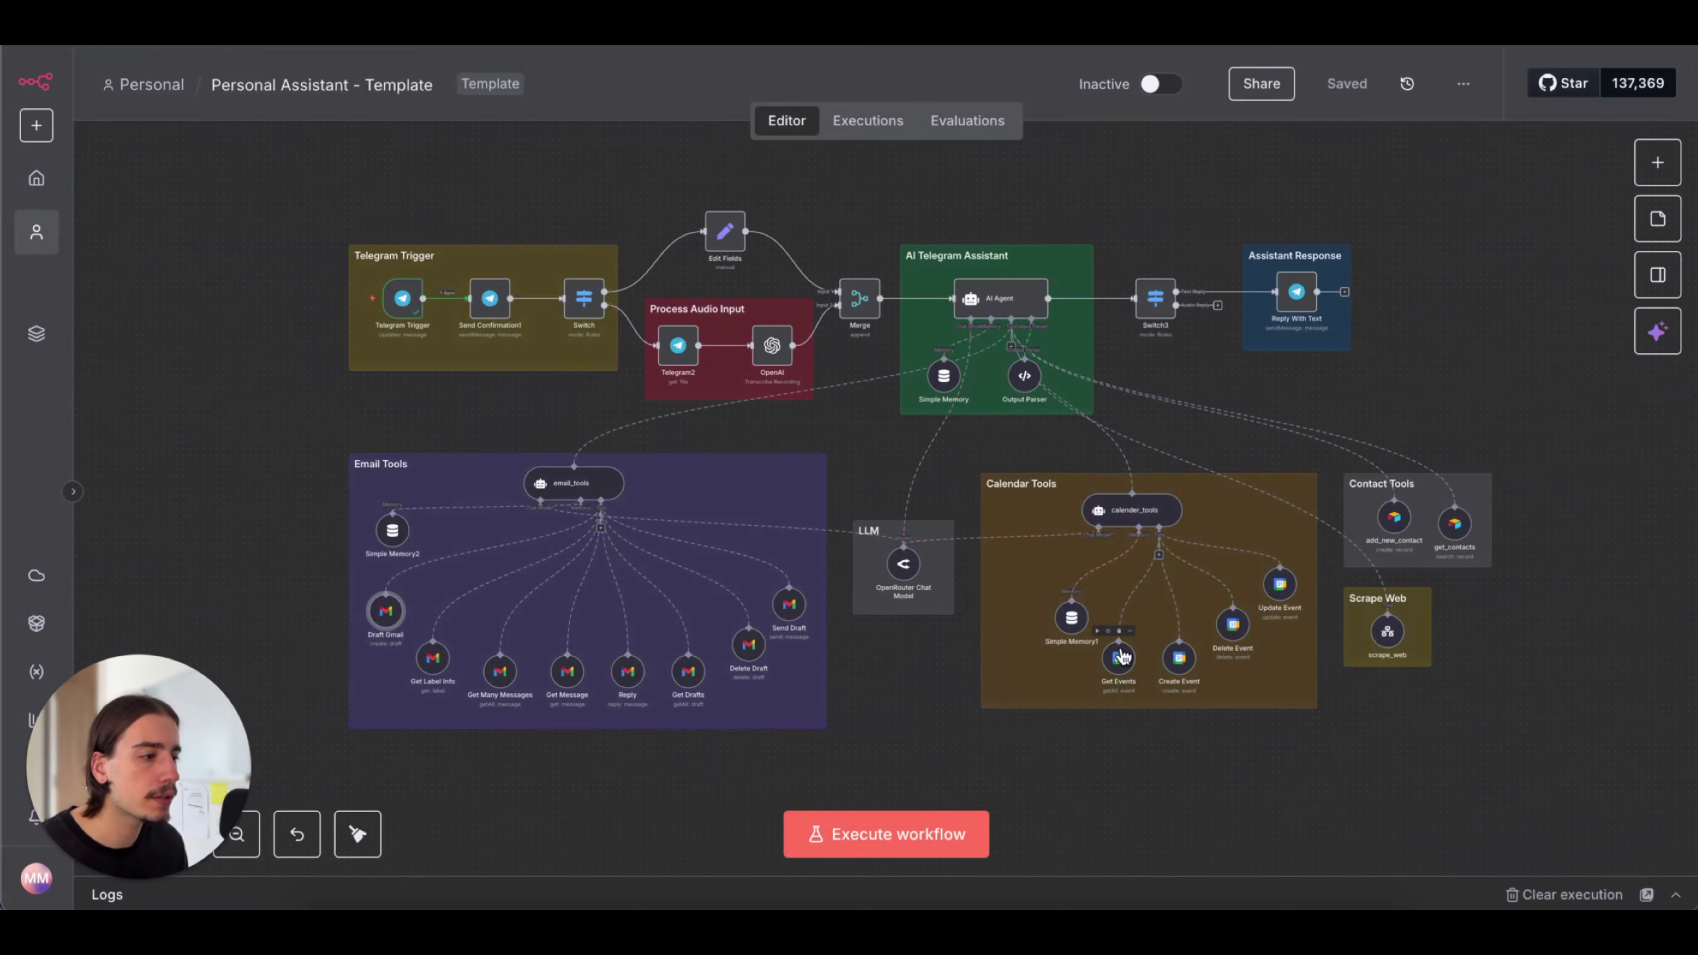
{"action": "double_click", "coordinate": [1119, 657]}
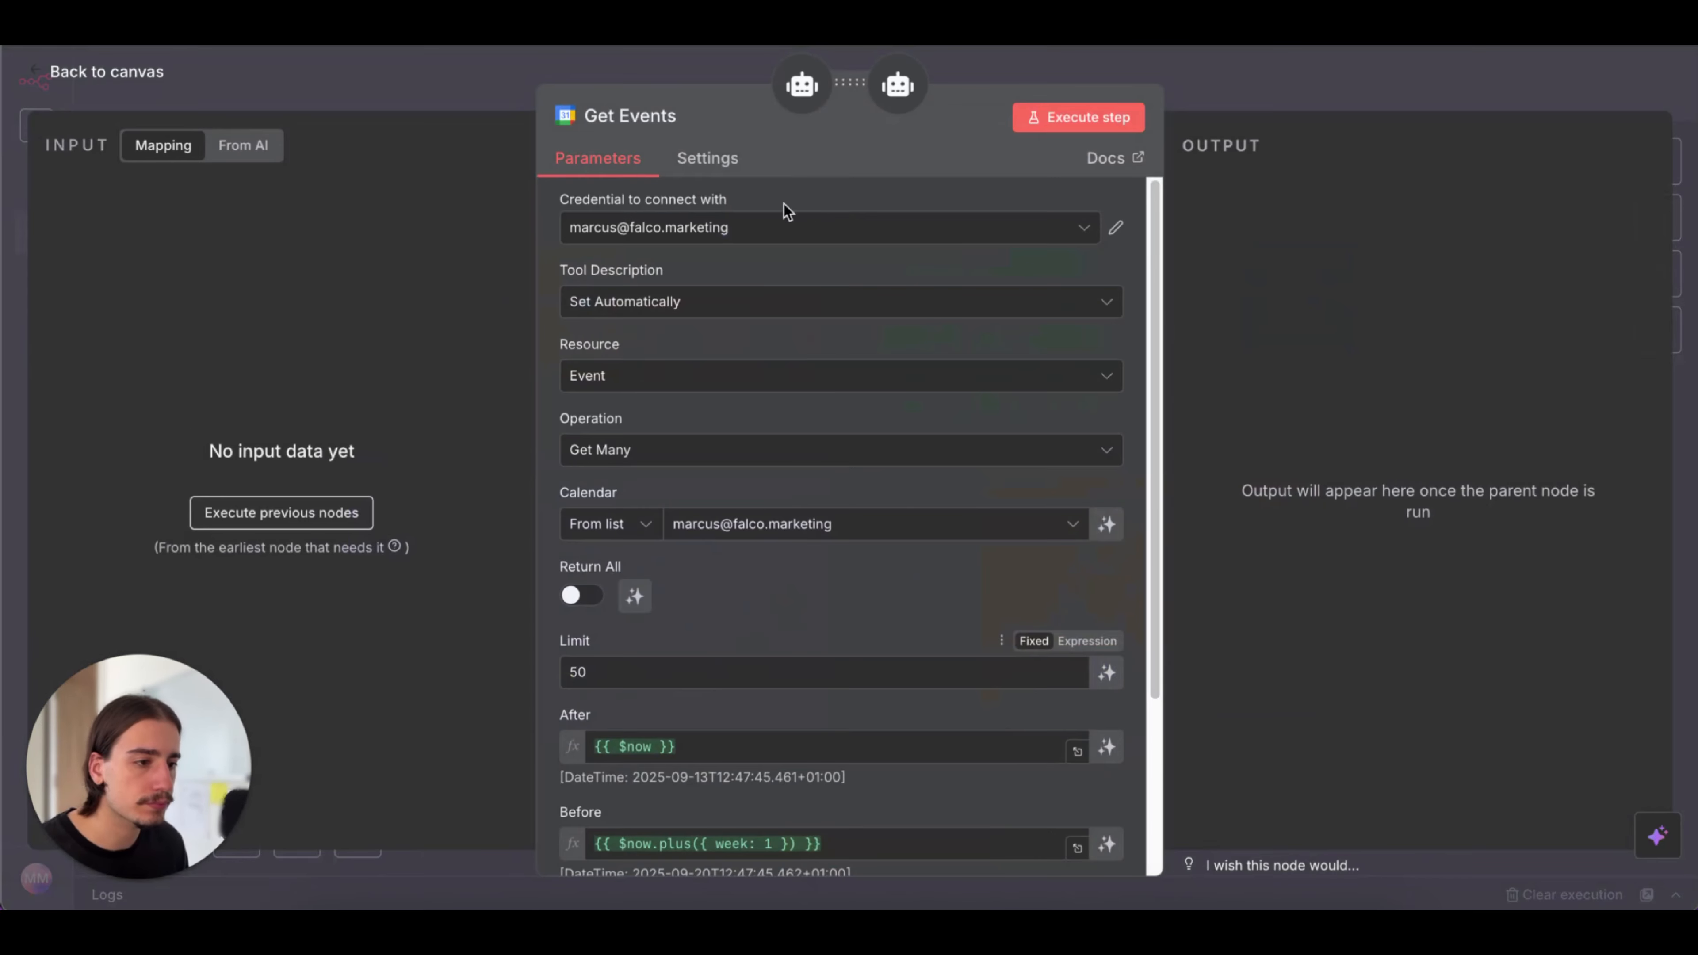
{"action": "left_click", "coordinate": [1251, 95]}
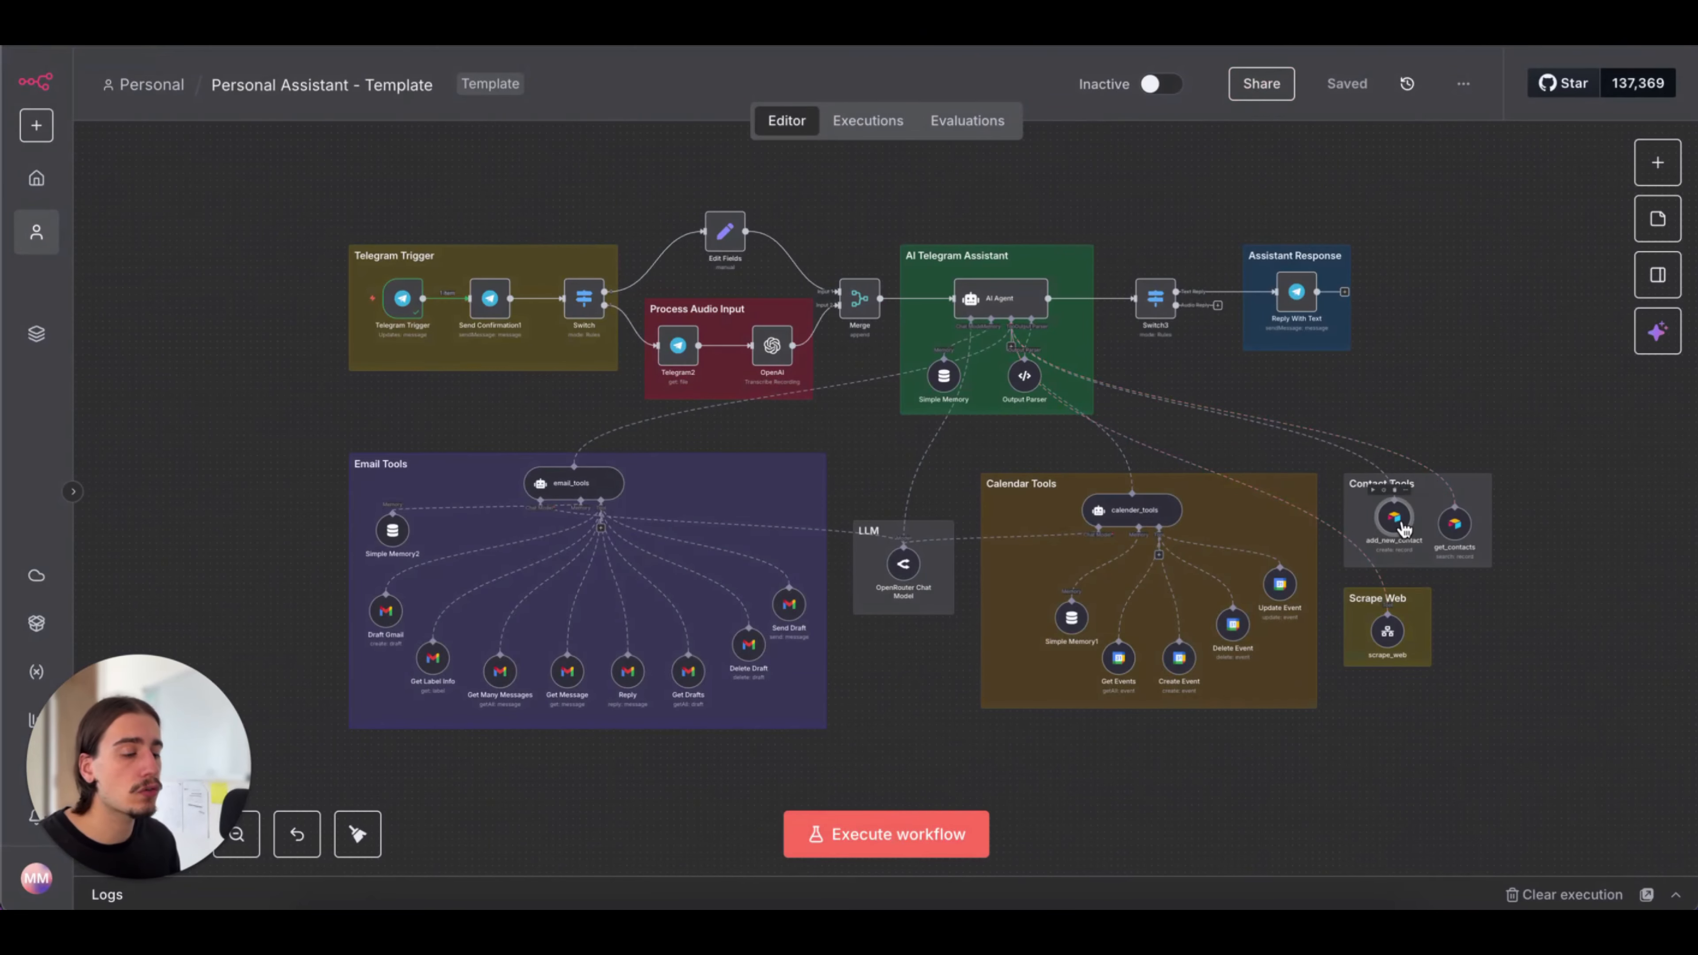
Set the add_new_contact node's Airtable table to Contacts in the mm-assistant base and save the workflow
{"action": "double_click", "coordinate": [1404, 525]}
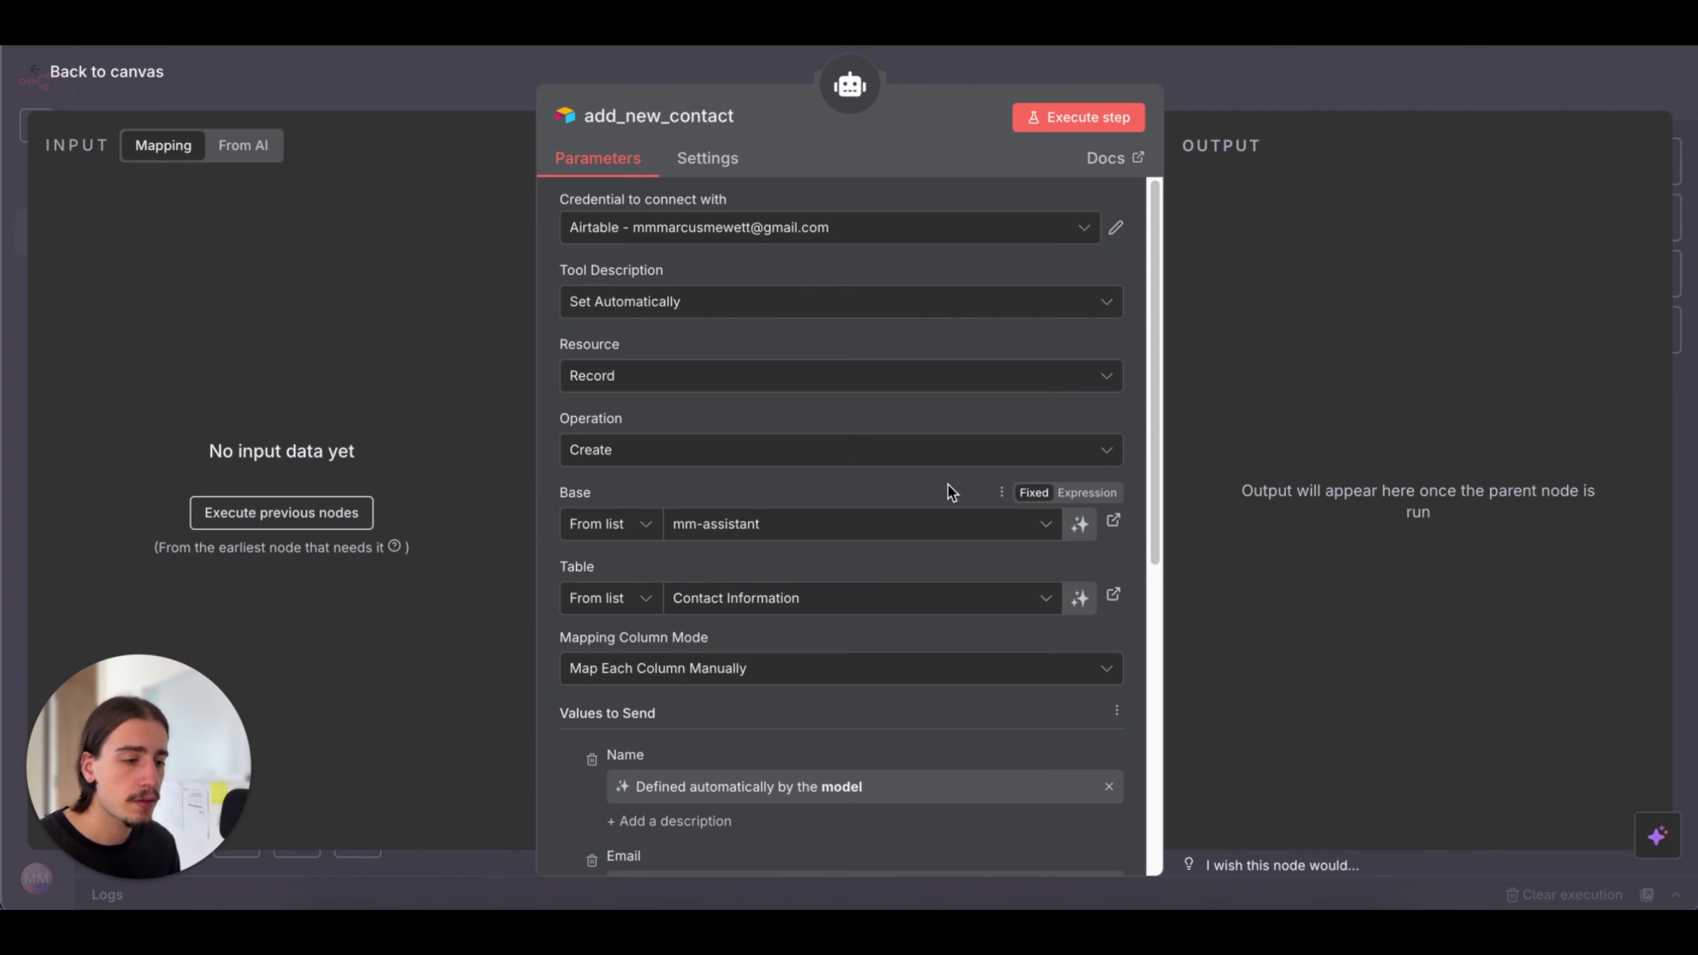
{"action": "scroll", "coordinate": [949, 492], "scroll_direction": "down", "scroll_amount": 3}
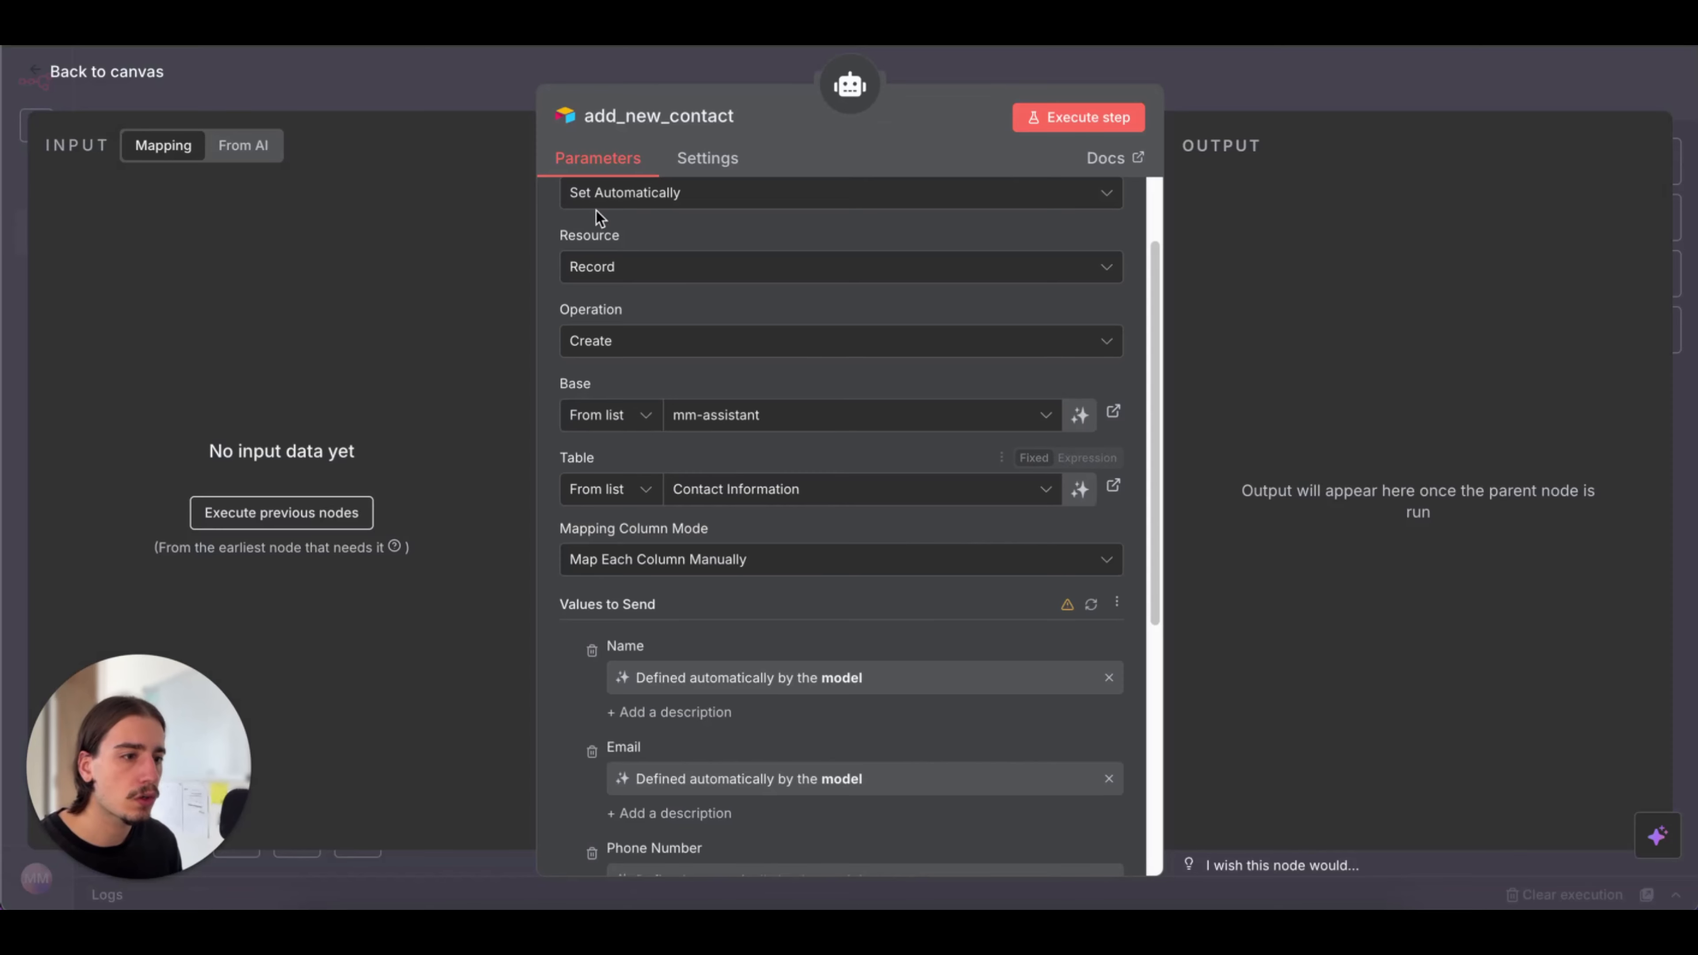
{"action": "scroll", "coordinate": [869, 402], "scroll_direction": "down", "scroll_amount": 1}
{"action": "left_click", "coordinate": [774, 468]}
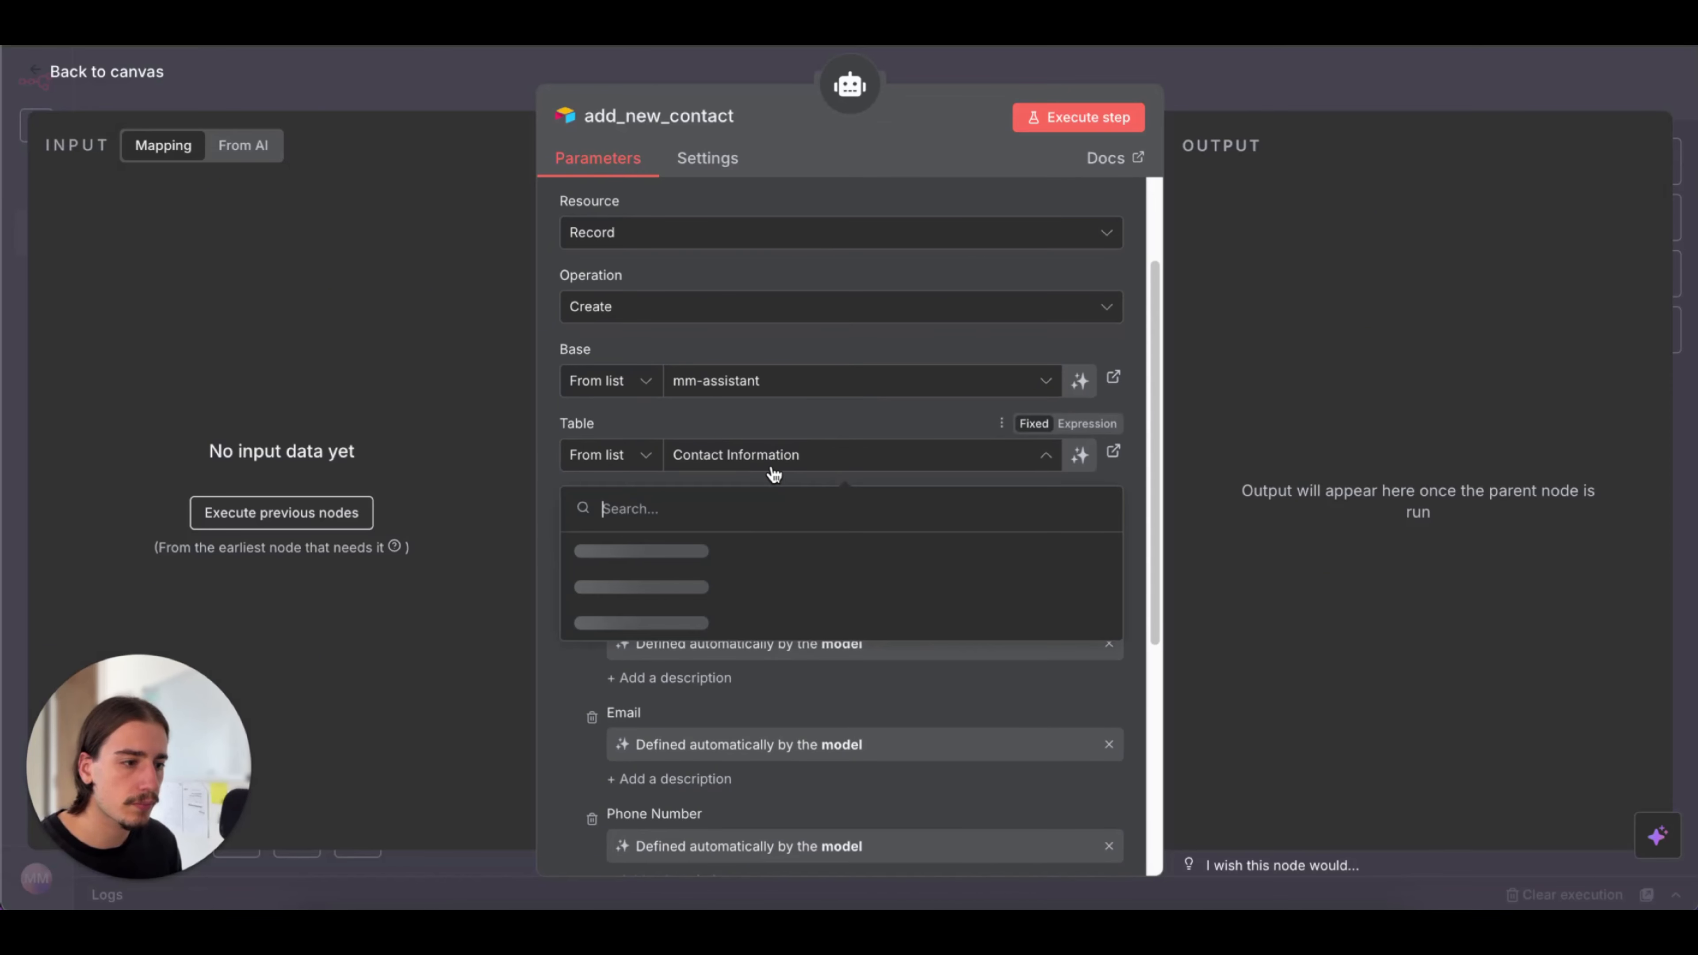
{"action": "left_click", "coordinate": [779, 552]}
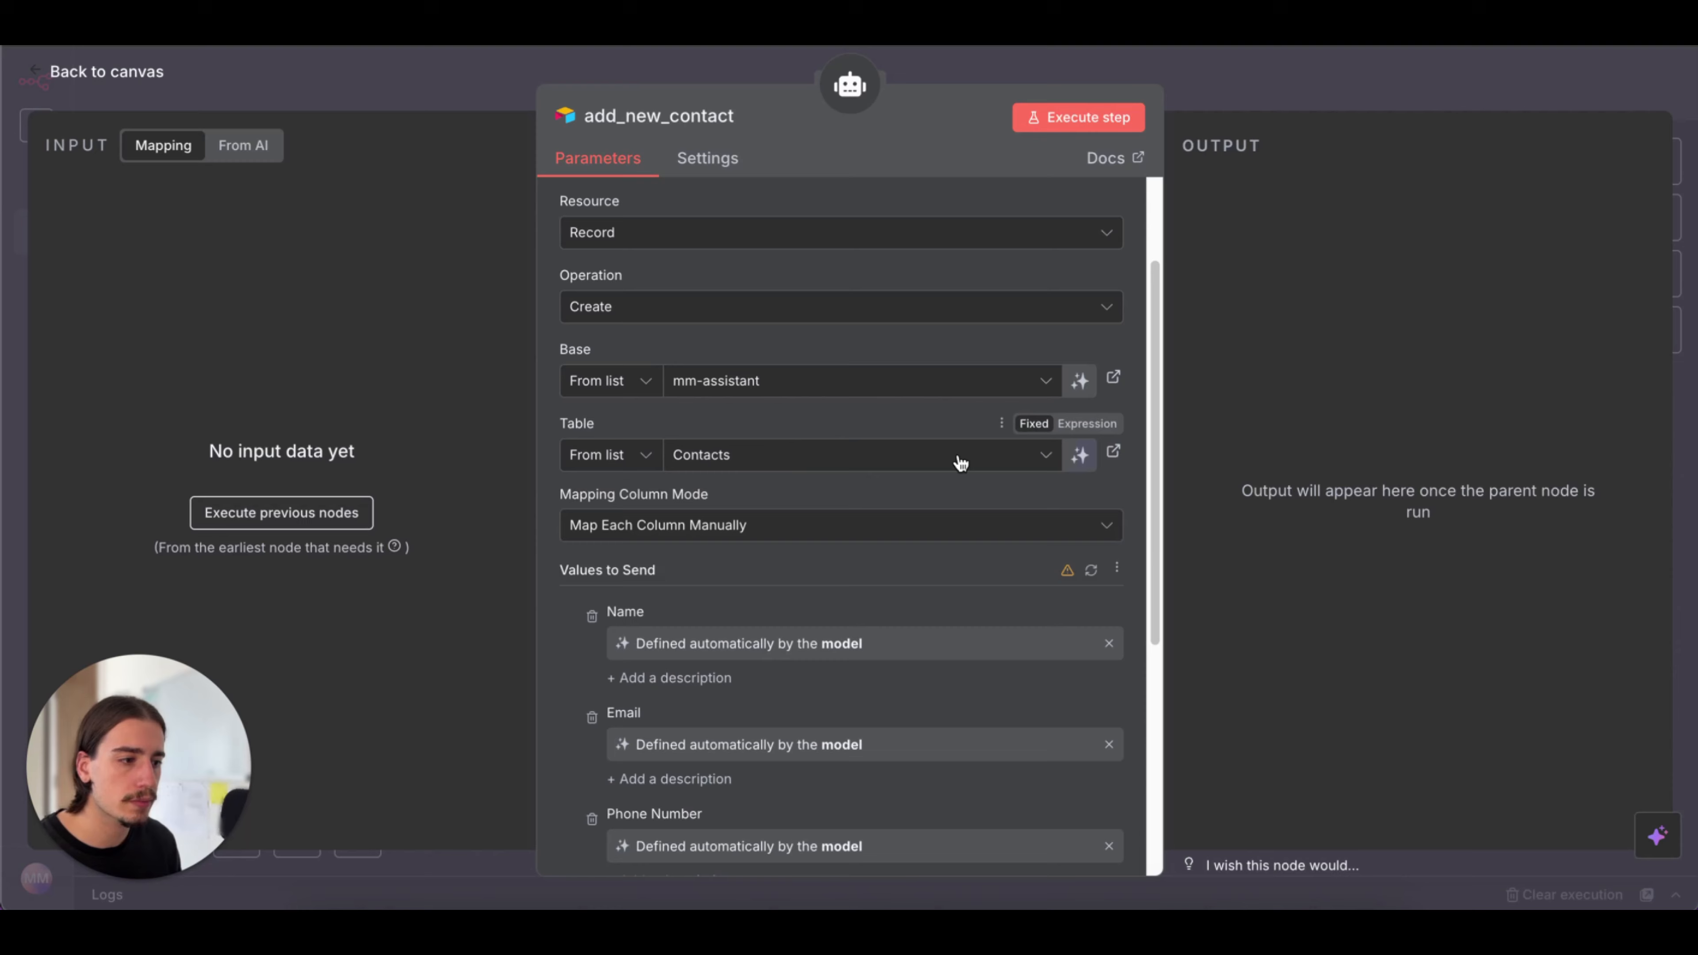
{"action": "left_click", "coordinate": [1238, 82]}
{"action": "left_click", "coordinate": [1370, 91]}
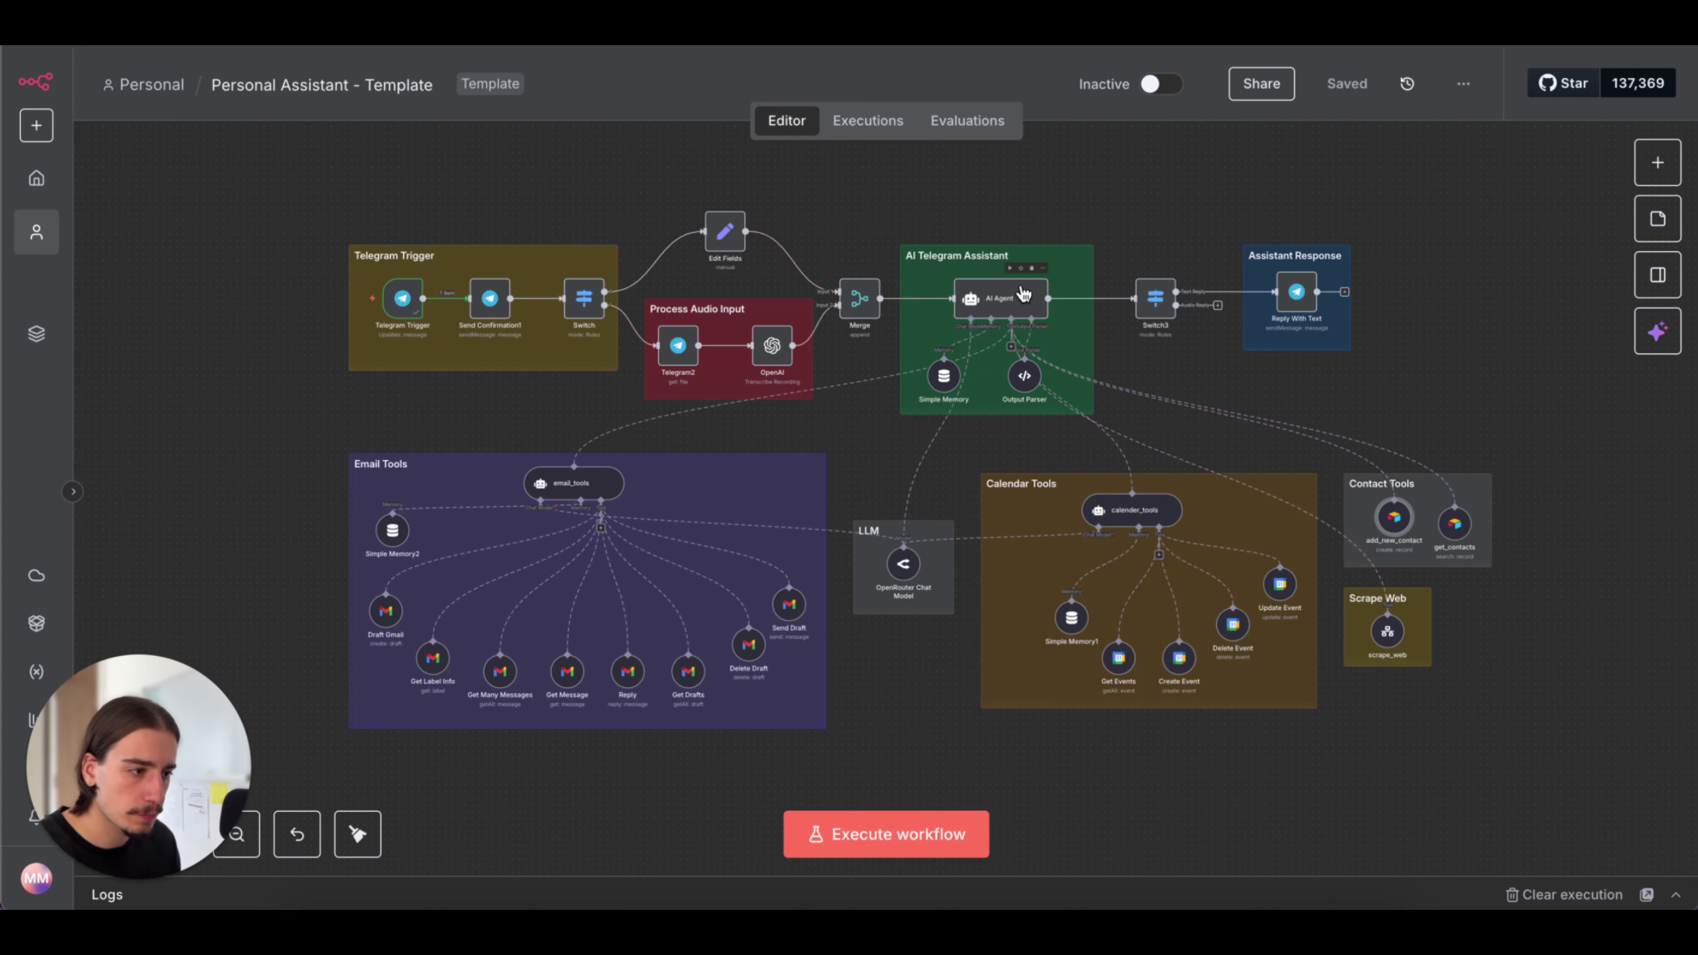
Open the AI Agent's system message in the expanded expression editor and replace the NAME placeholder with the owner's first name
{"action": "left_click", "coordinate": [1023, 293]}
{"action": "double_click", "coordinate": [1024, 293]}
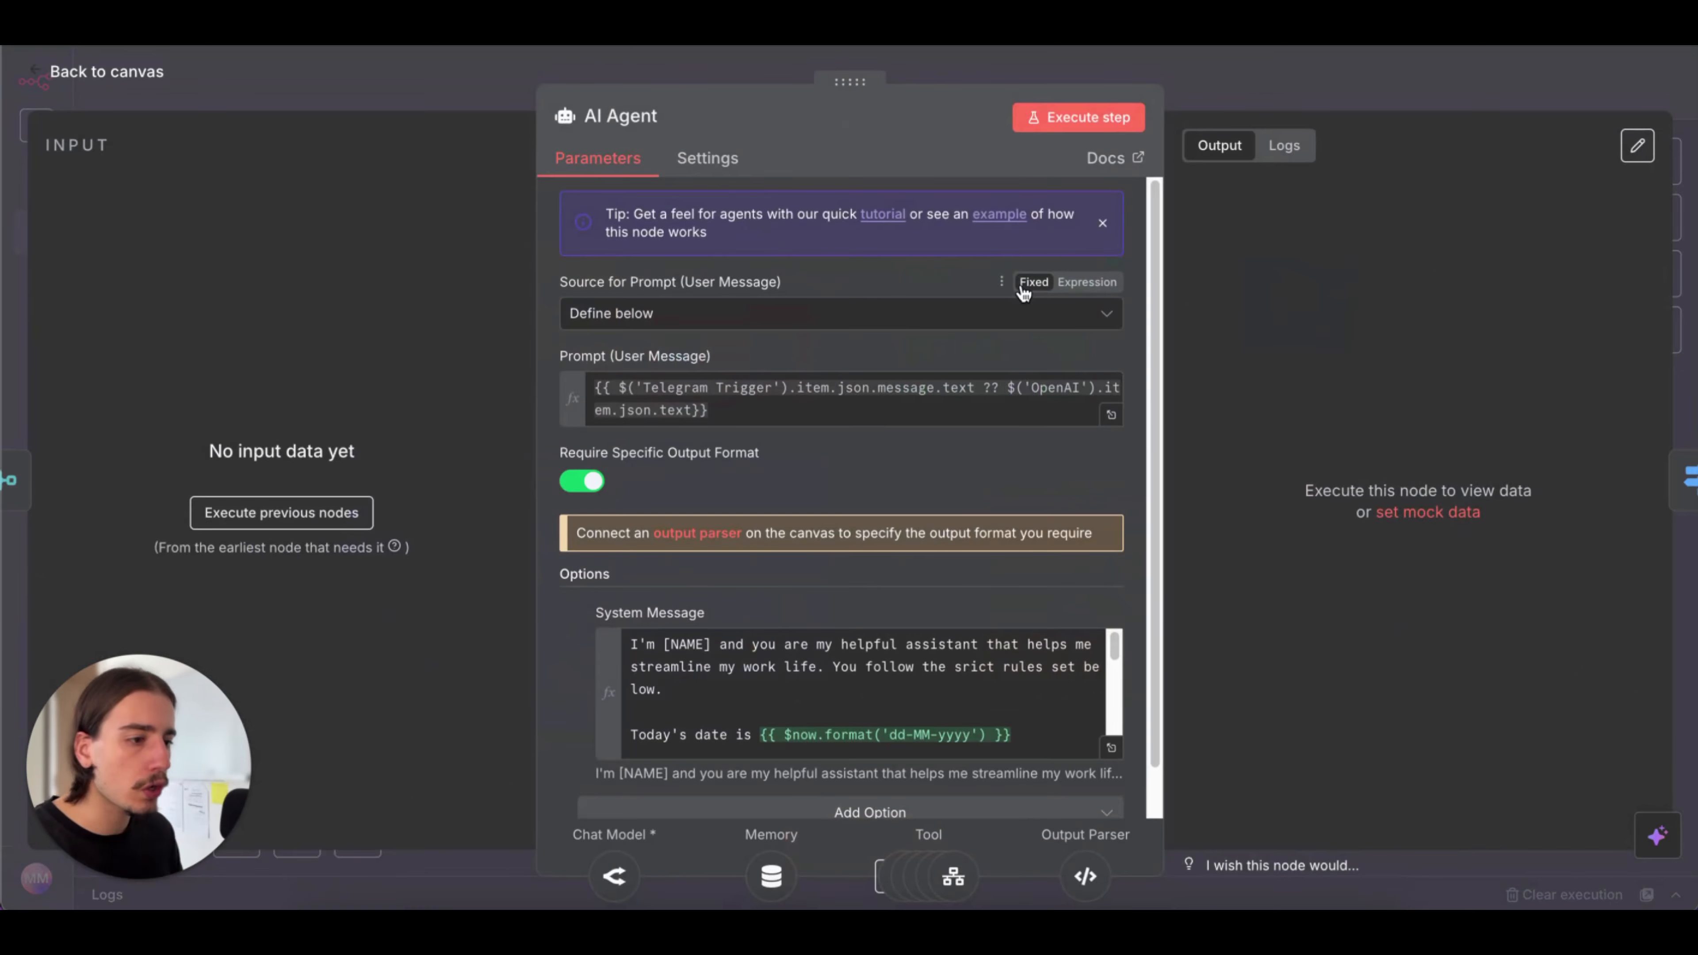
{"action": "scroll", "coordinate": [733, 346], "scroll_direction": "down", "scroll_amount": 1}
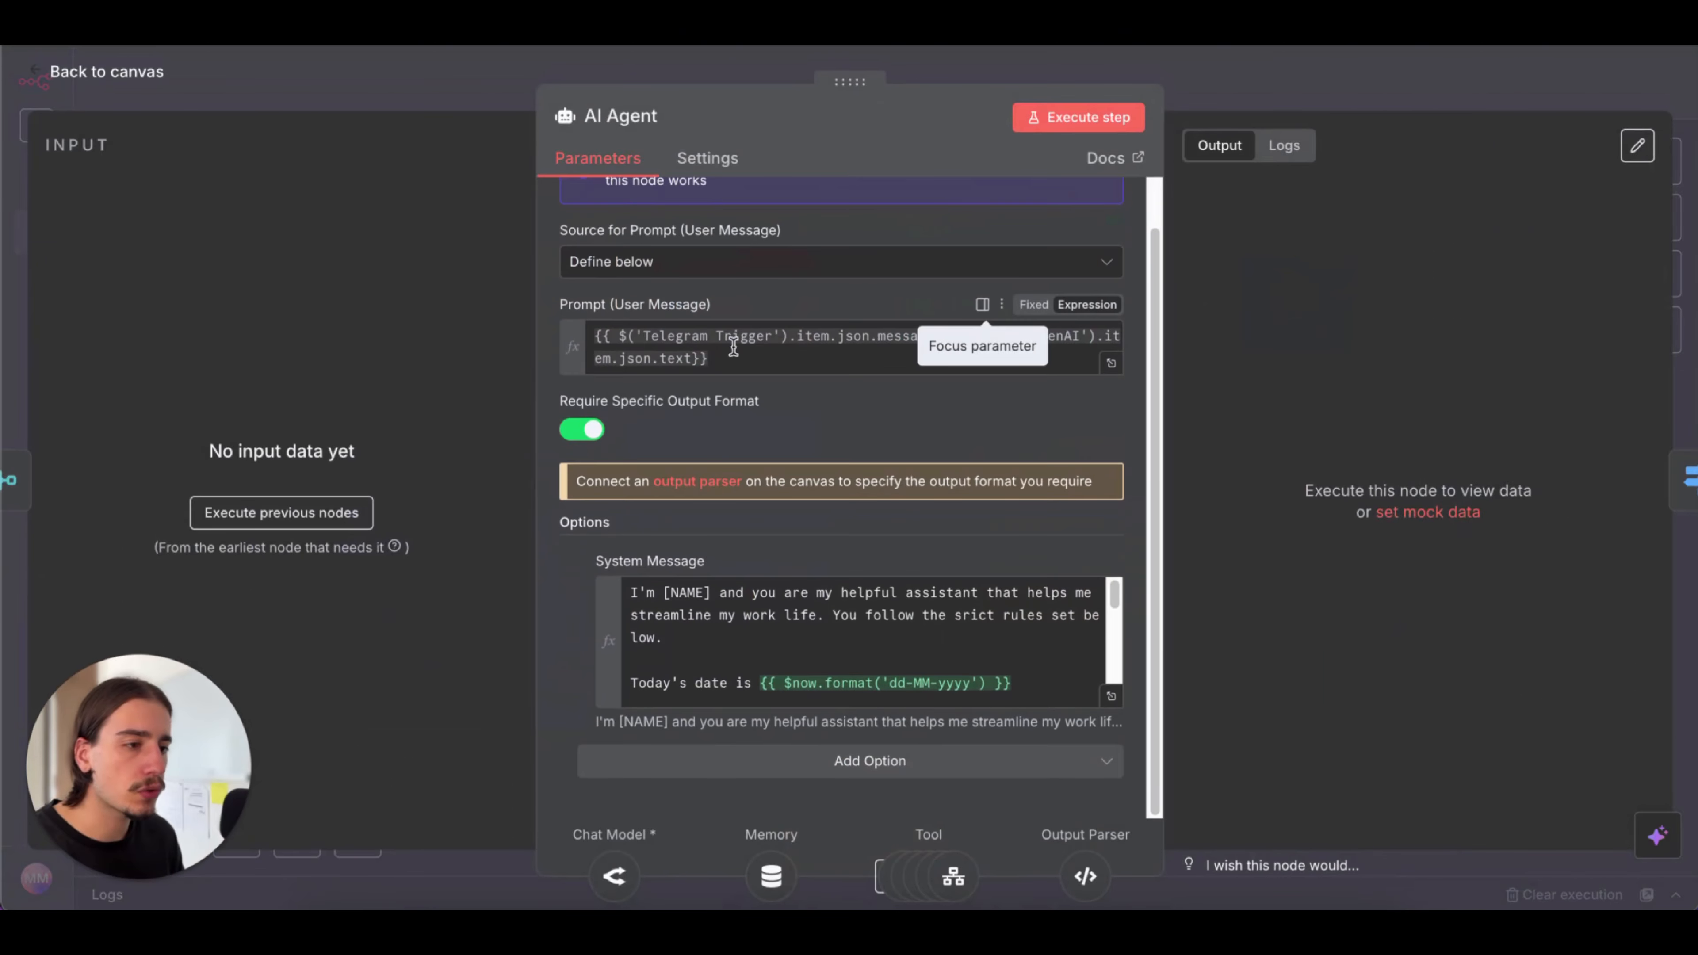
{"action": "left_click", "coordinate": [1112, 697]}
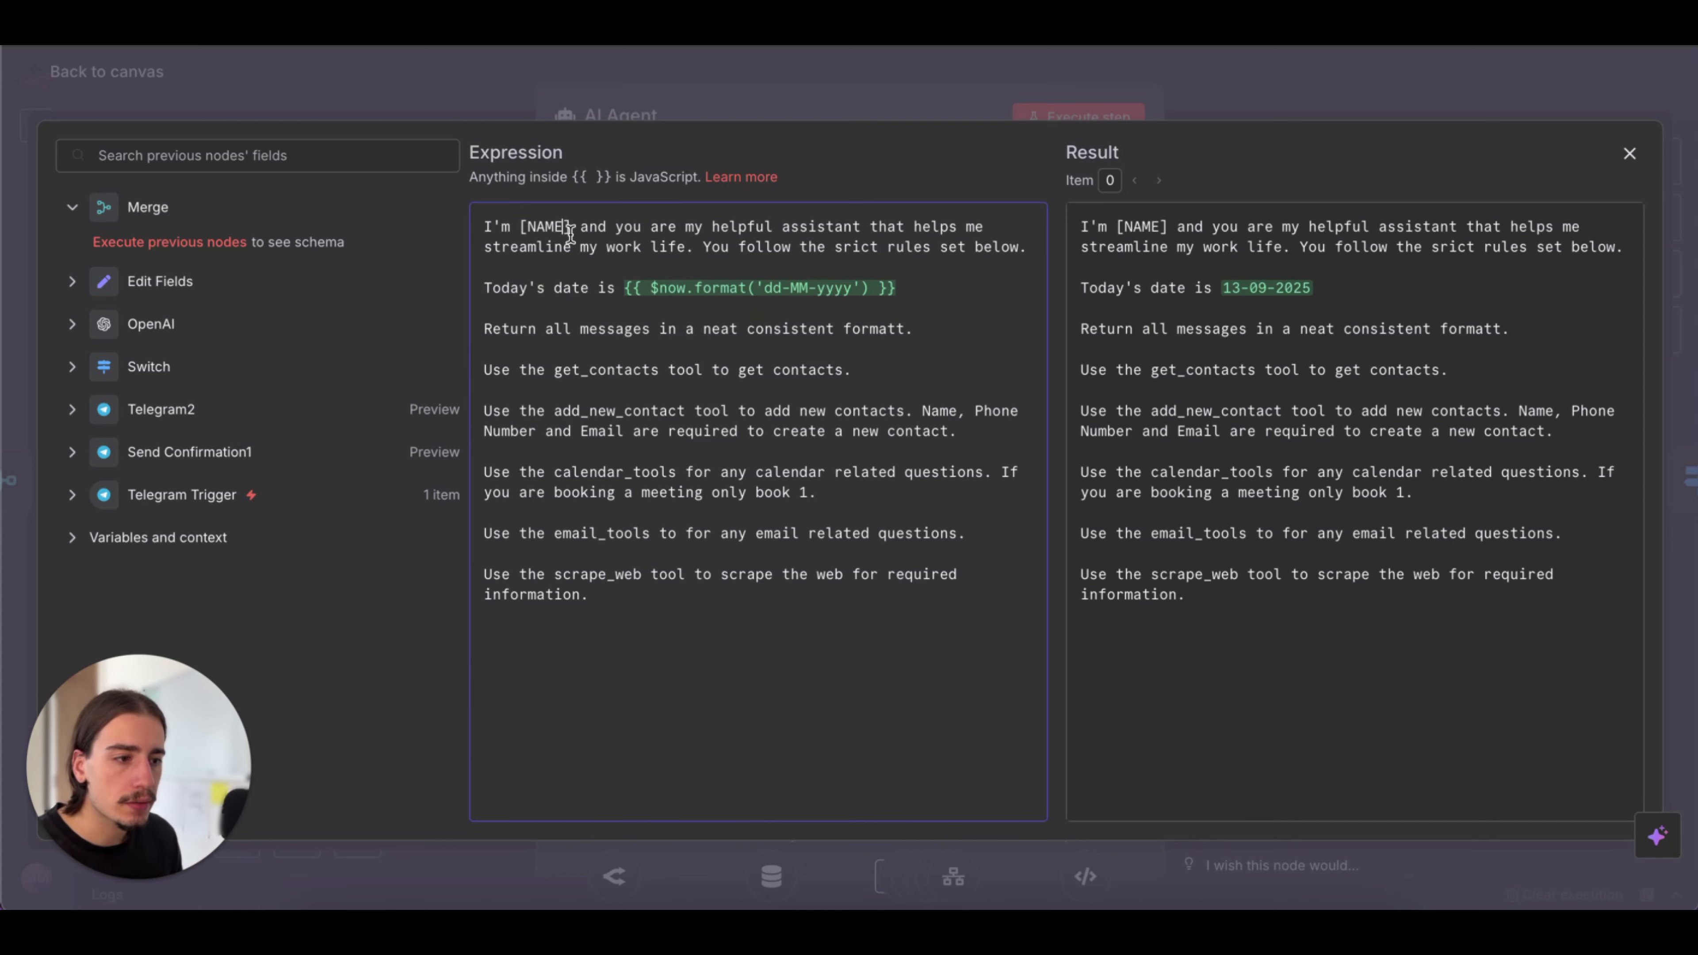
{"action": "left_click", "coordinate": [510, 226]}
{"action": "left_click_drag", "start_coordinate": [527, 226], "coordinate": [572, 226]}
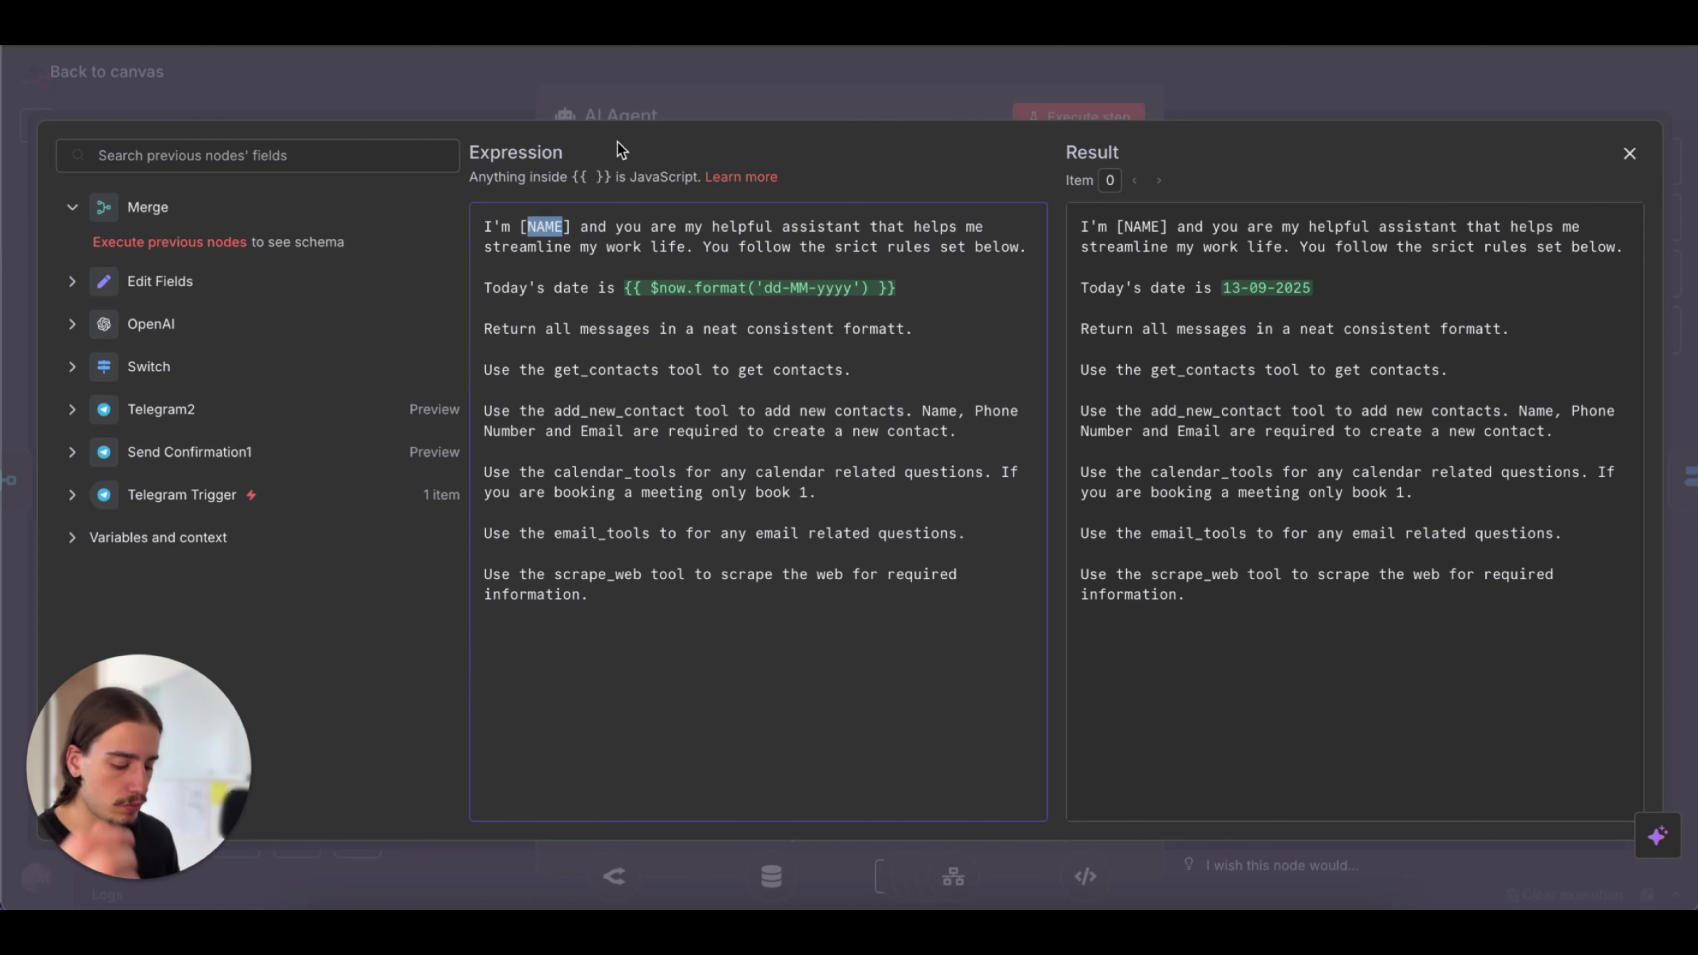
{"action": "key", "text": "BackSpace"}
{"action": "type", "text": "Marcus"}
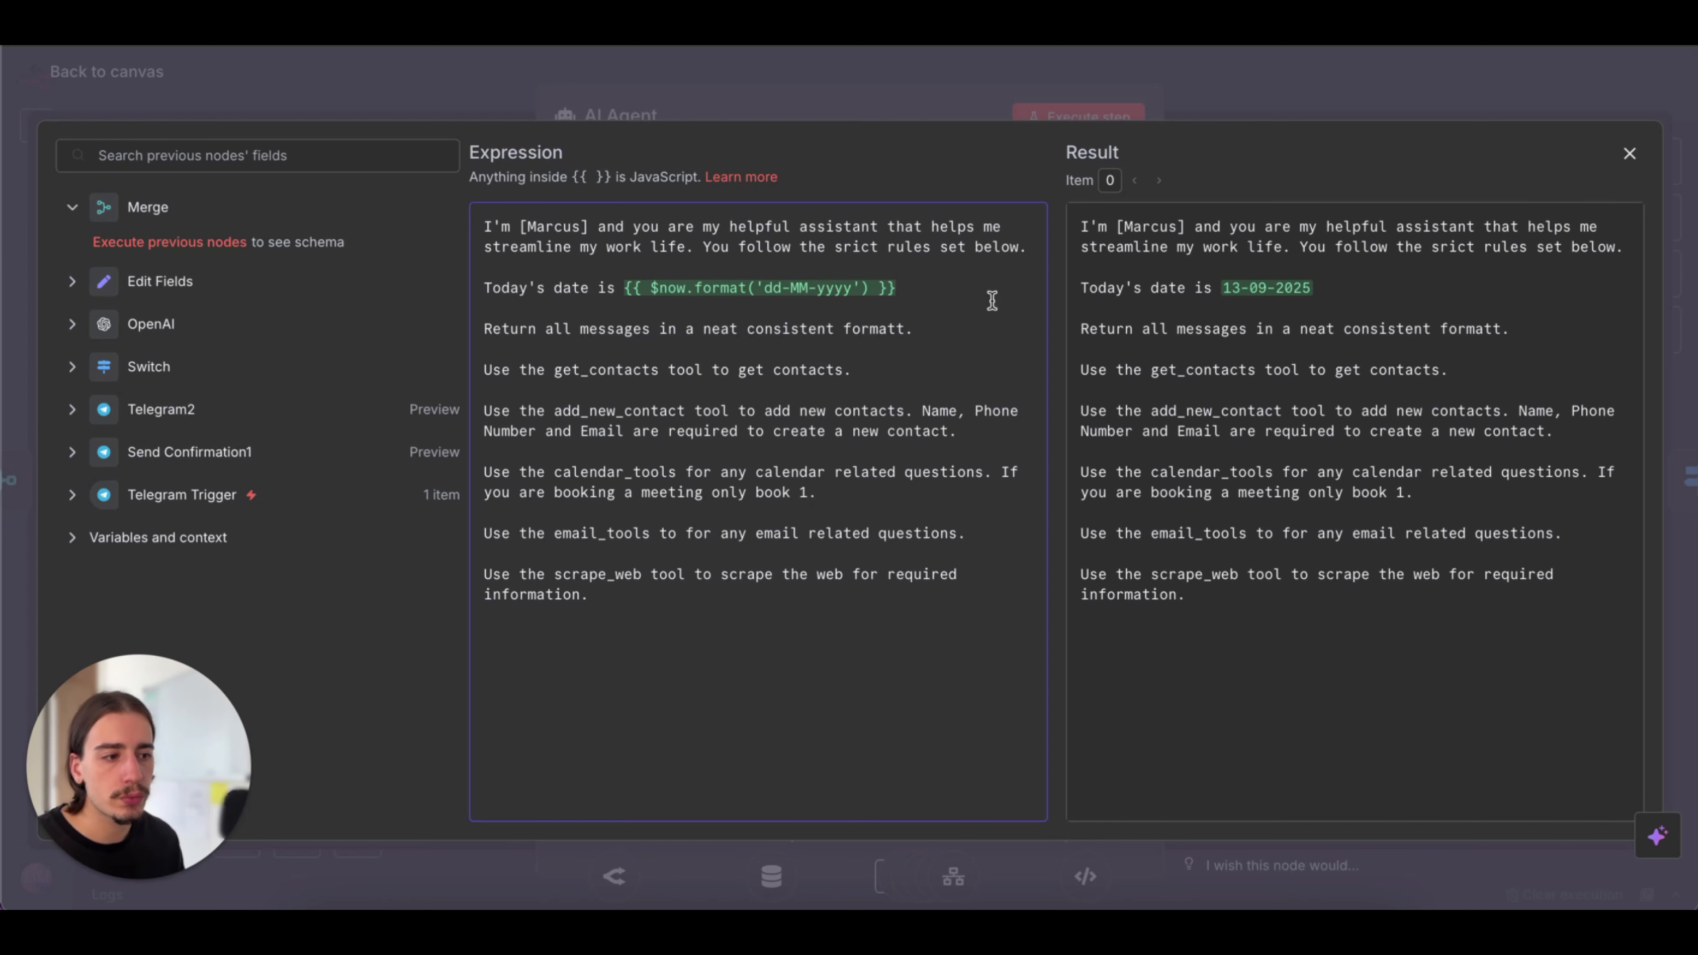
Examine the current-date expression and the message-format rule in the AI Agent's system message
{"action": "double_click", "coordinate": [627, 301]}
{"action": "left_click", "coordinate": [951, 326]}
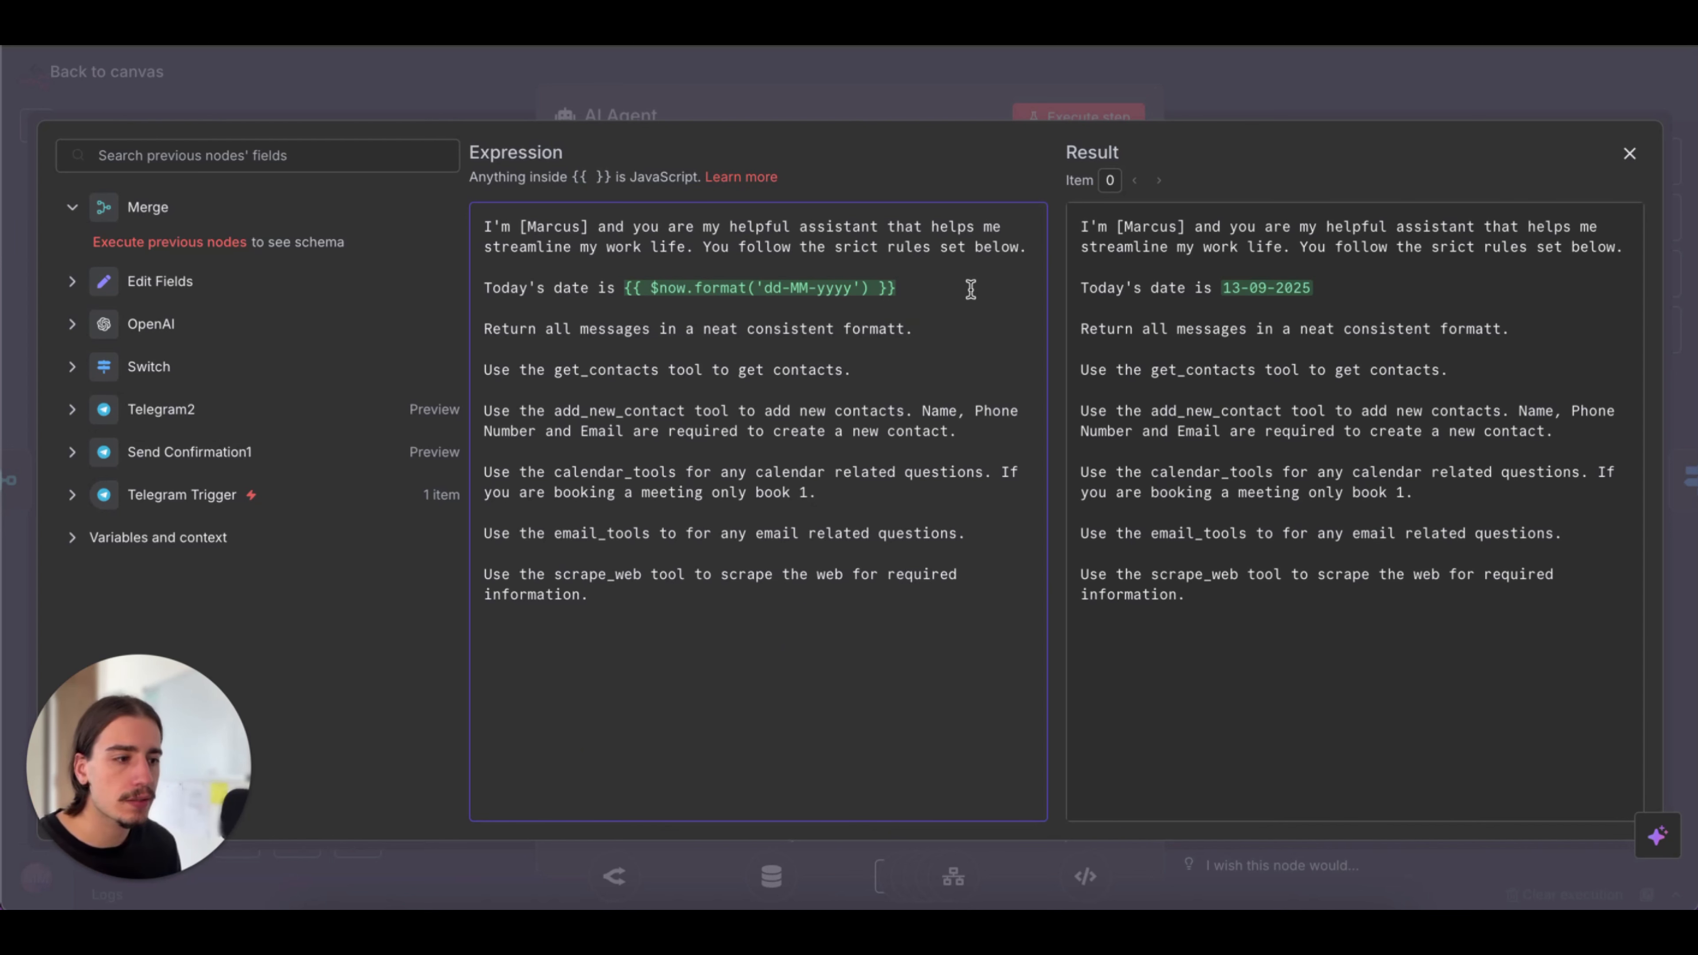
{"action": "left_click_drag", "start_coordinate": [615, 288], "coordinate": [925, 294]}
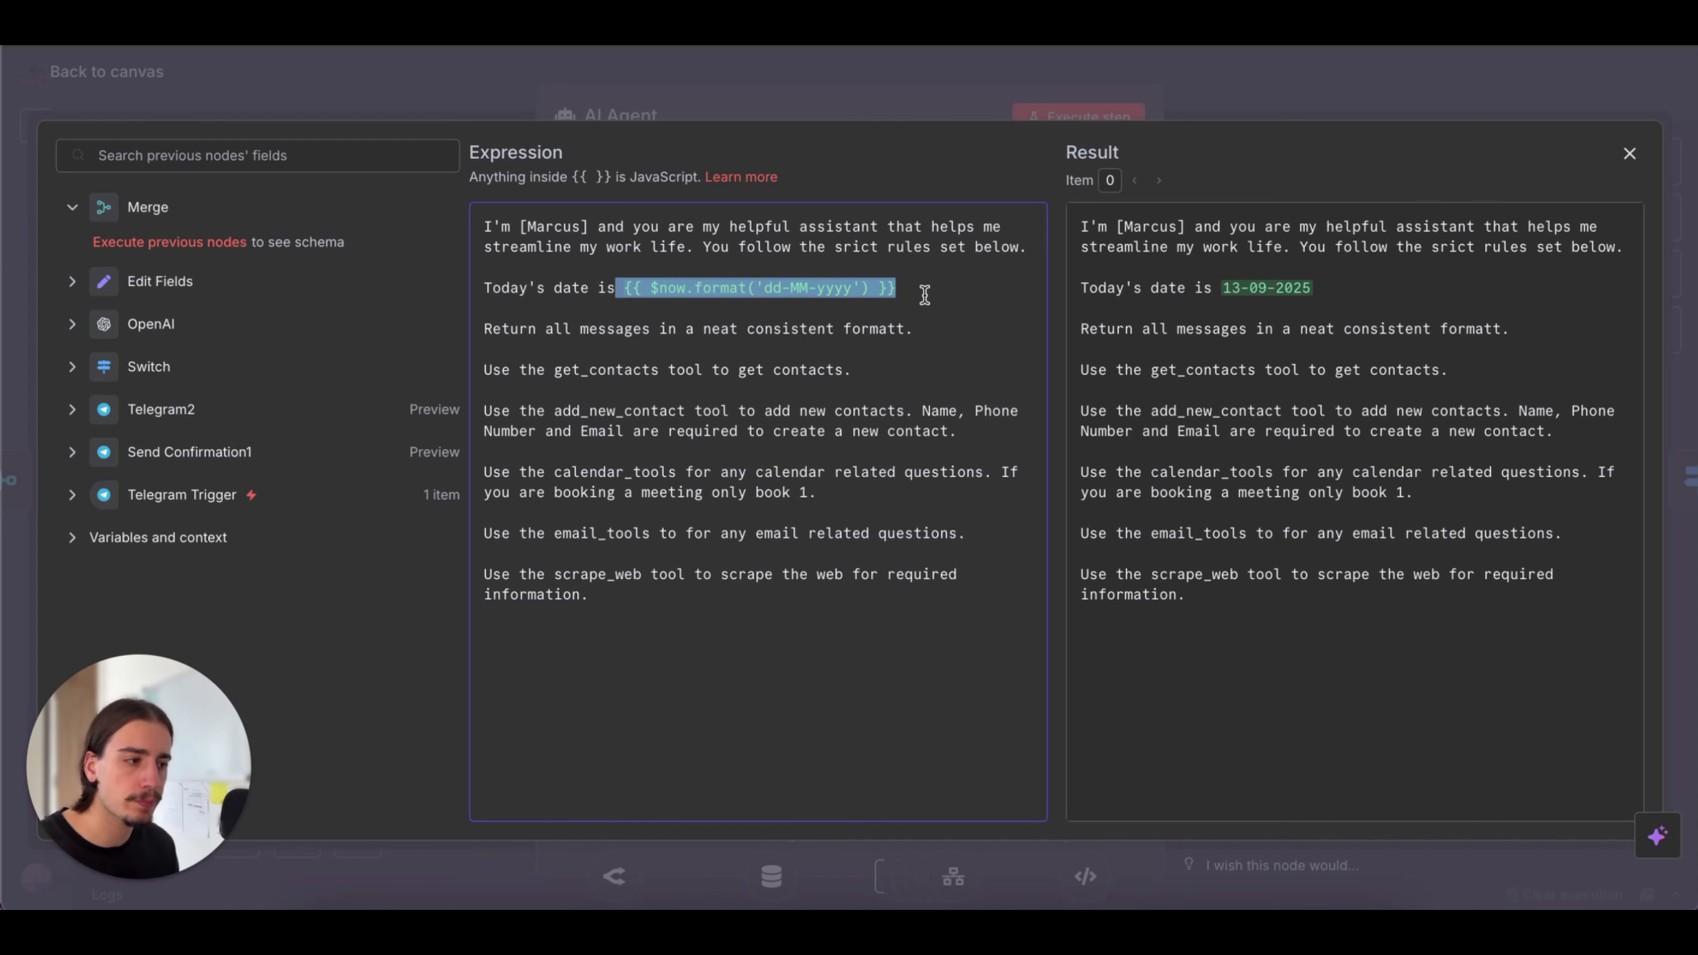
{"action": "left_click", "coordinate": [924, 294]}
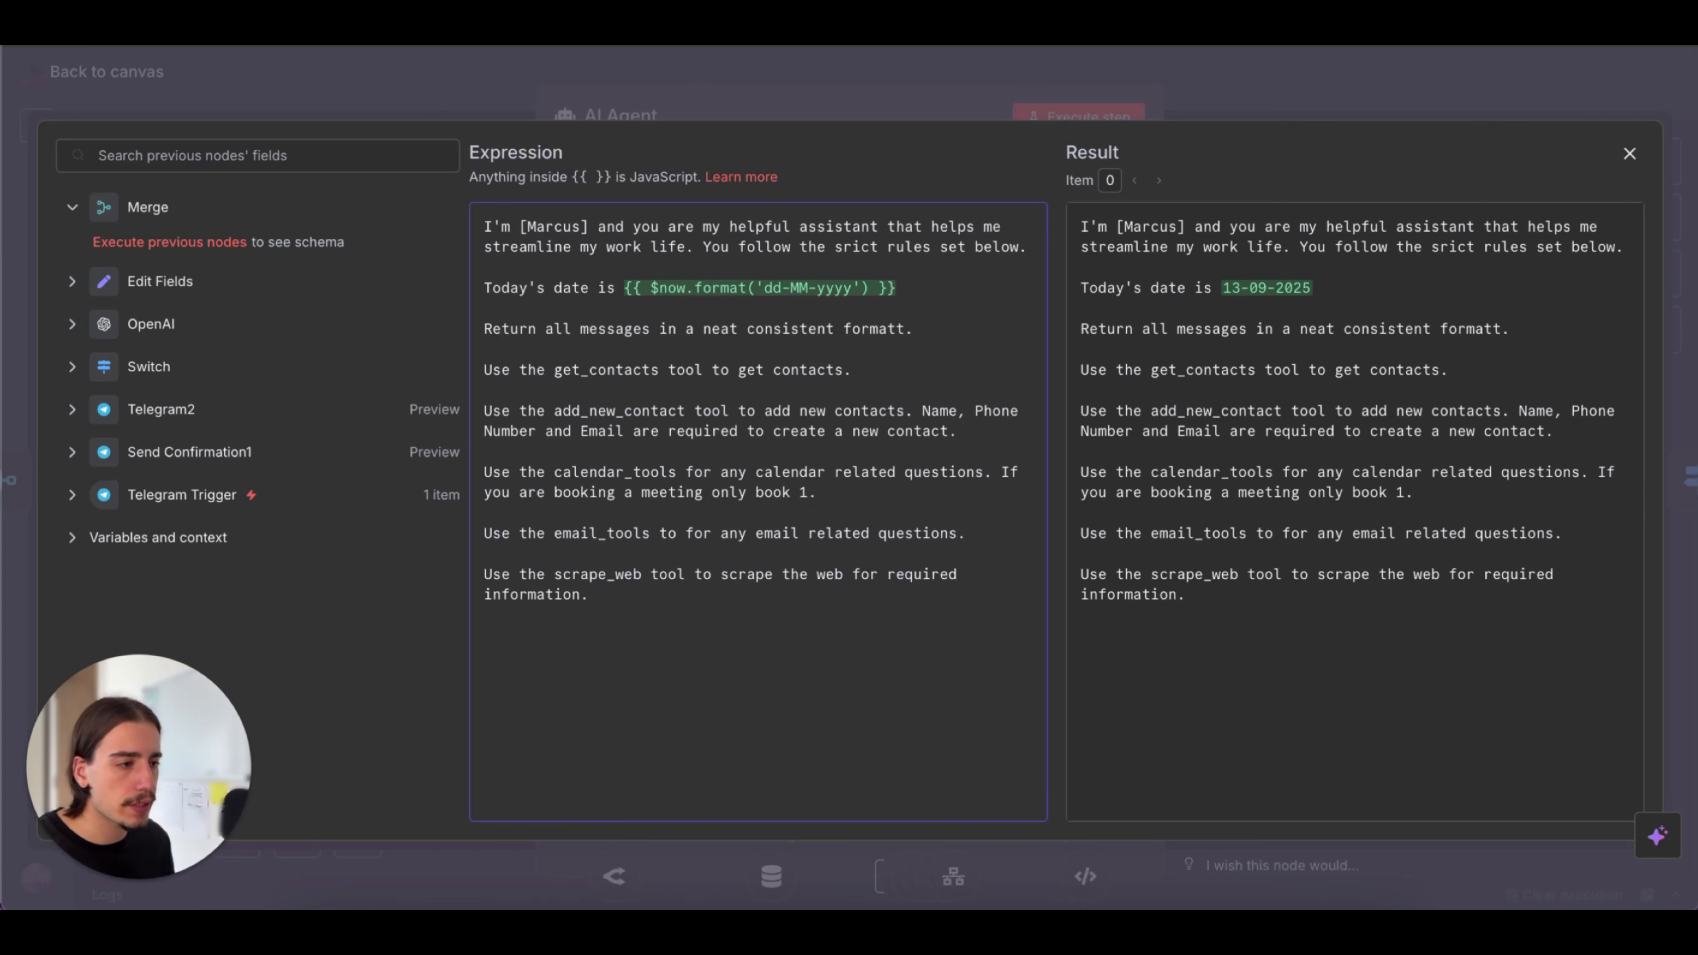
Review the tool rules in the AI Agent's expanded system message, close the node and save the workflow
{"action": "left_click", "coordinate": [1441, 107]}
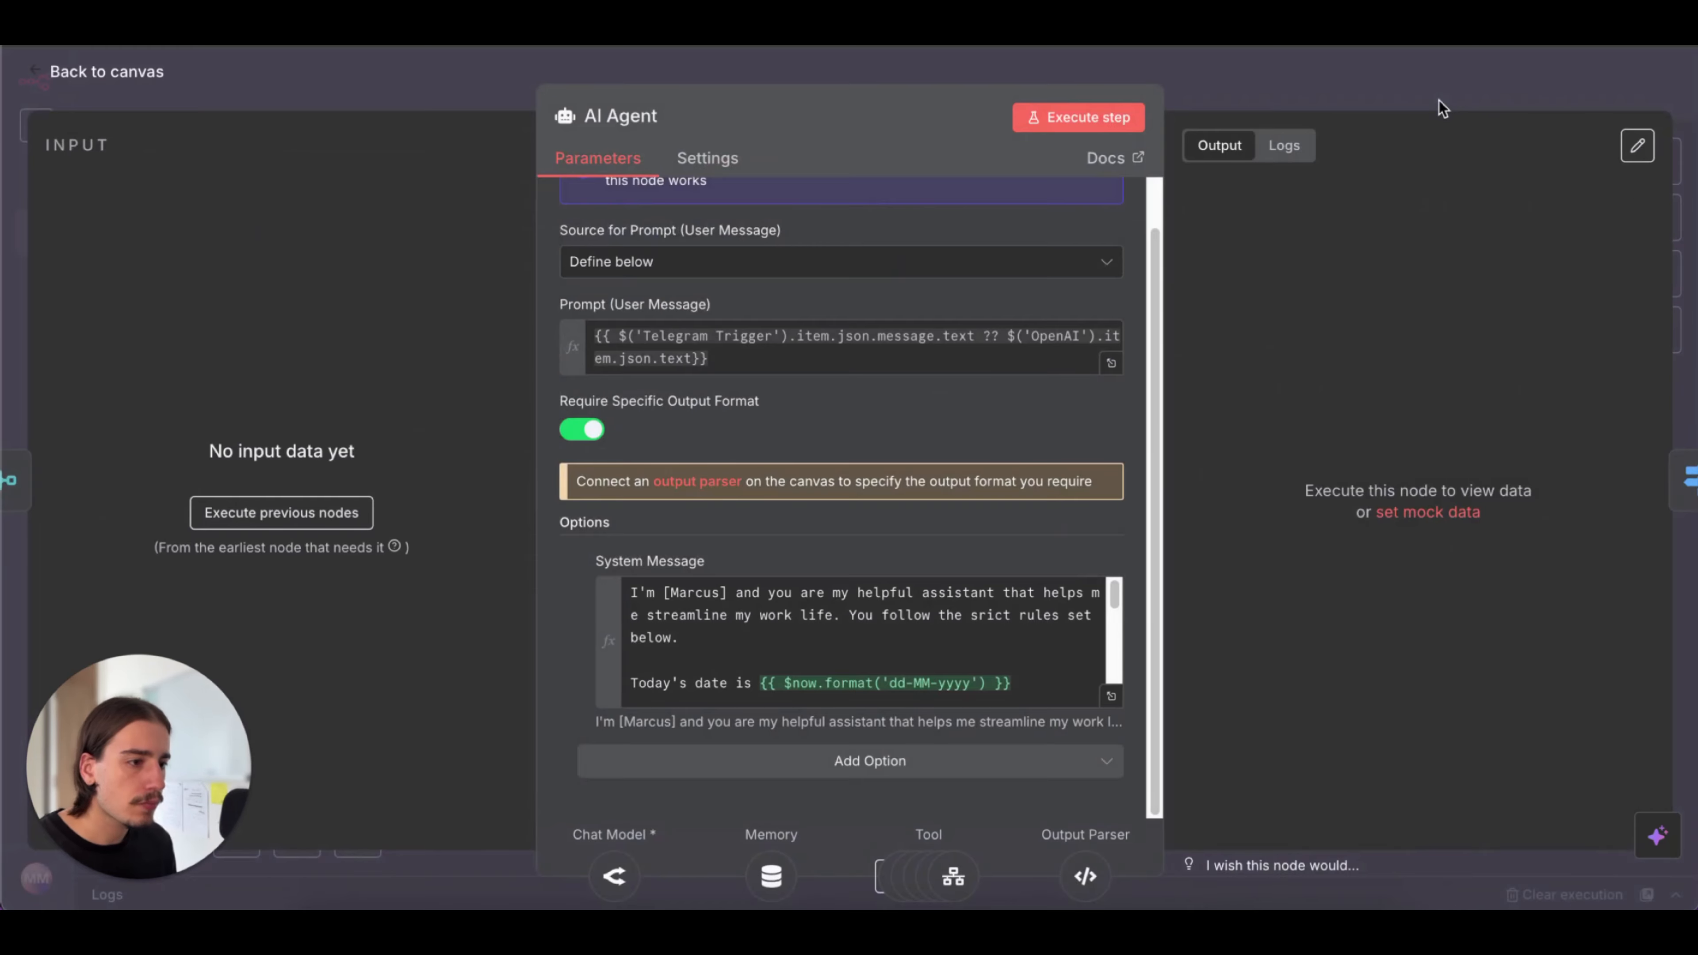
{"action": "left_click", "coordinate": [1118, 703]}
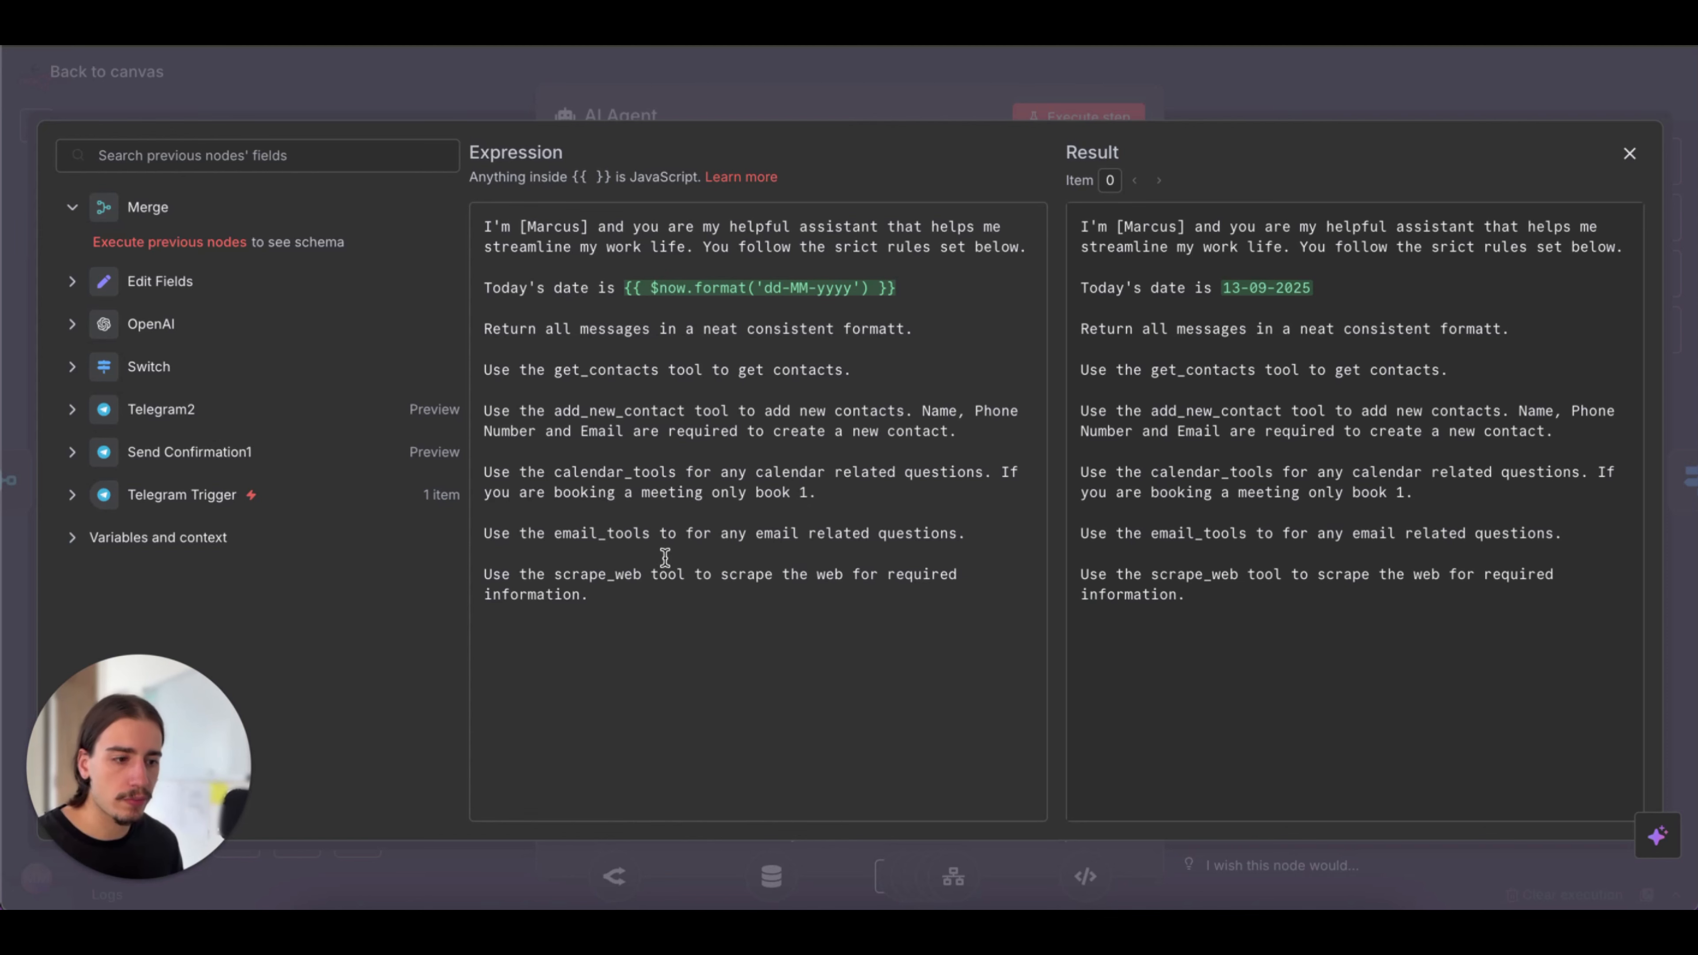
{"action": "left_click", "coordinate": [1296, 117]}
{"action": "key", "text": "Escape"}
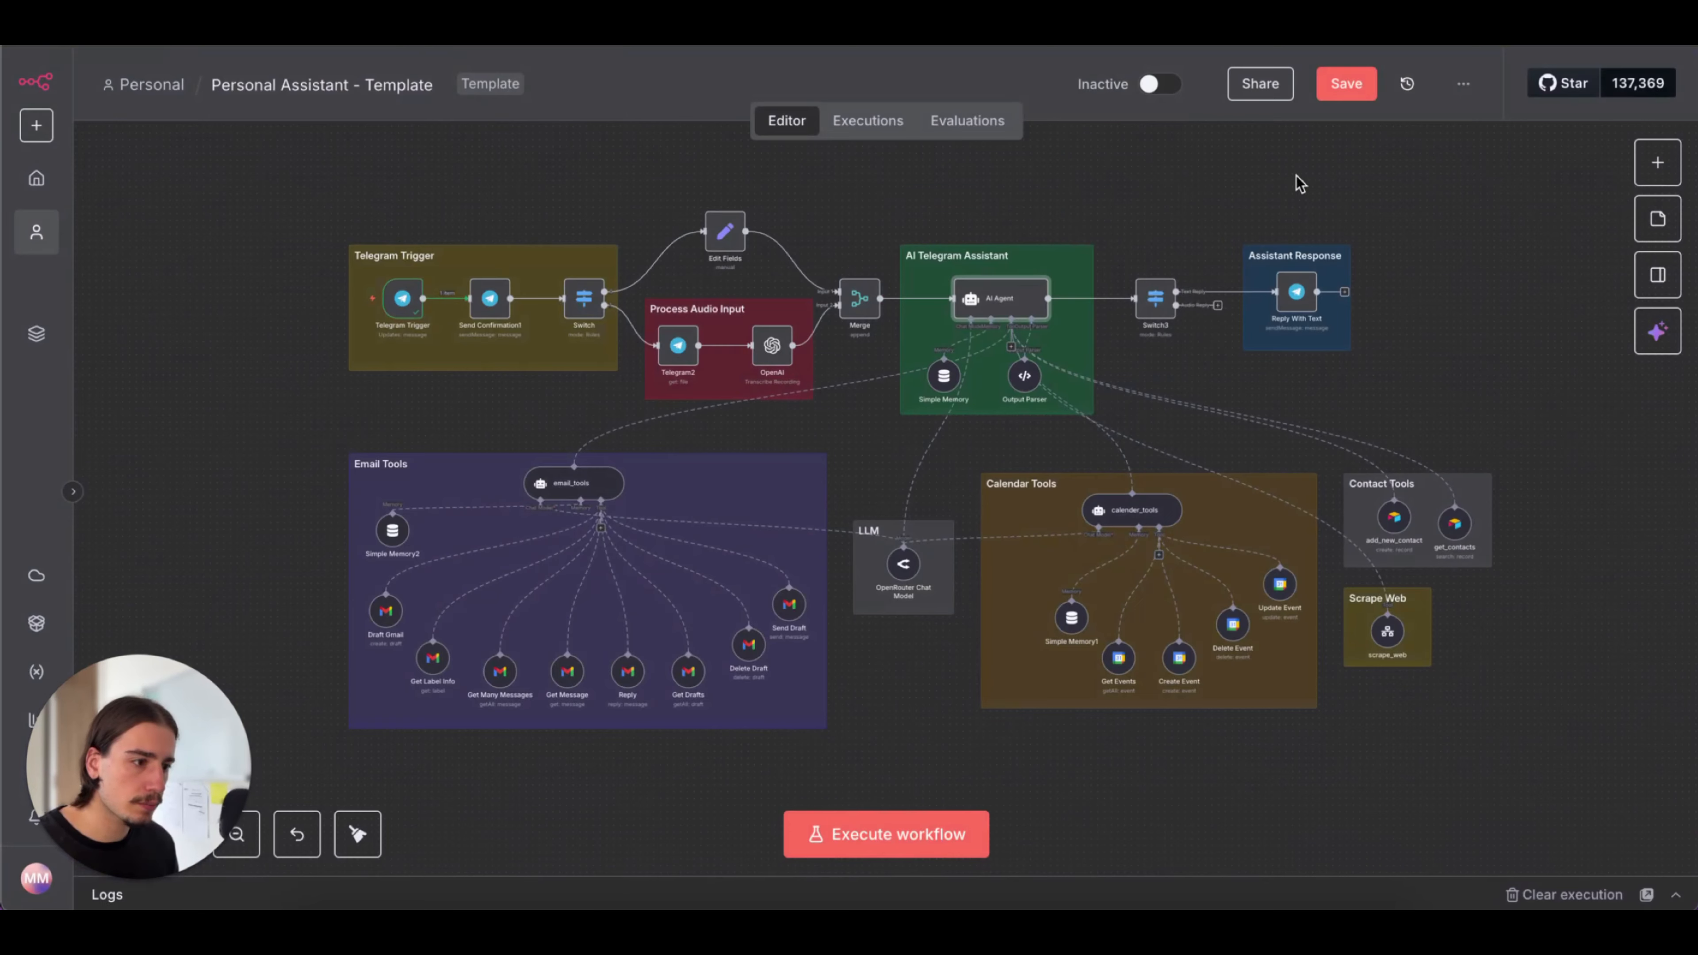
{"action": "left_click", "coordinate": [1360, 72]}
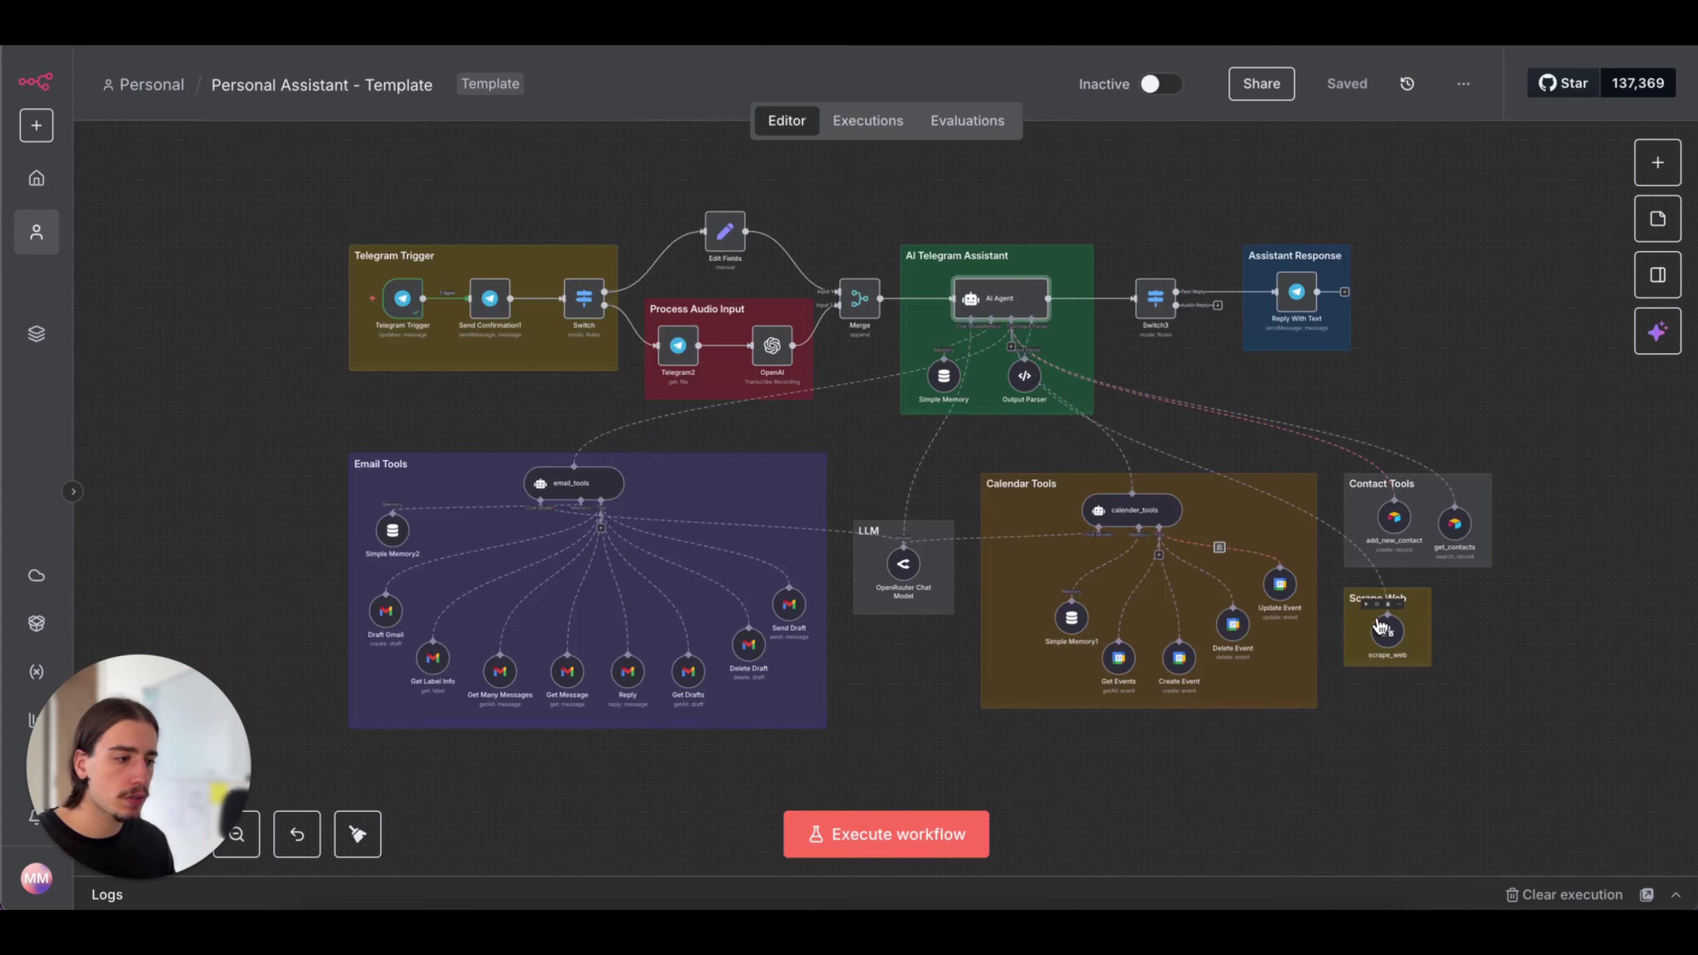
Review the scrape_web tool's settings and the list of sub-workflows it can call, without changing the selection
{"action": "double_click", "coordinate": [1387, 631]}
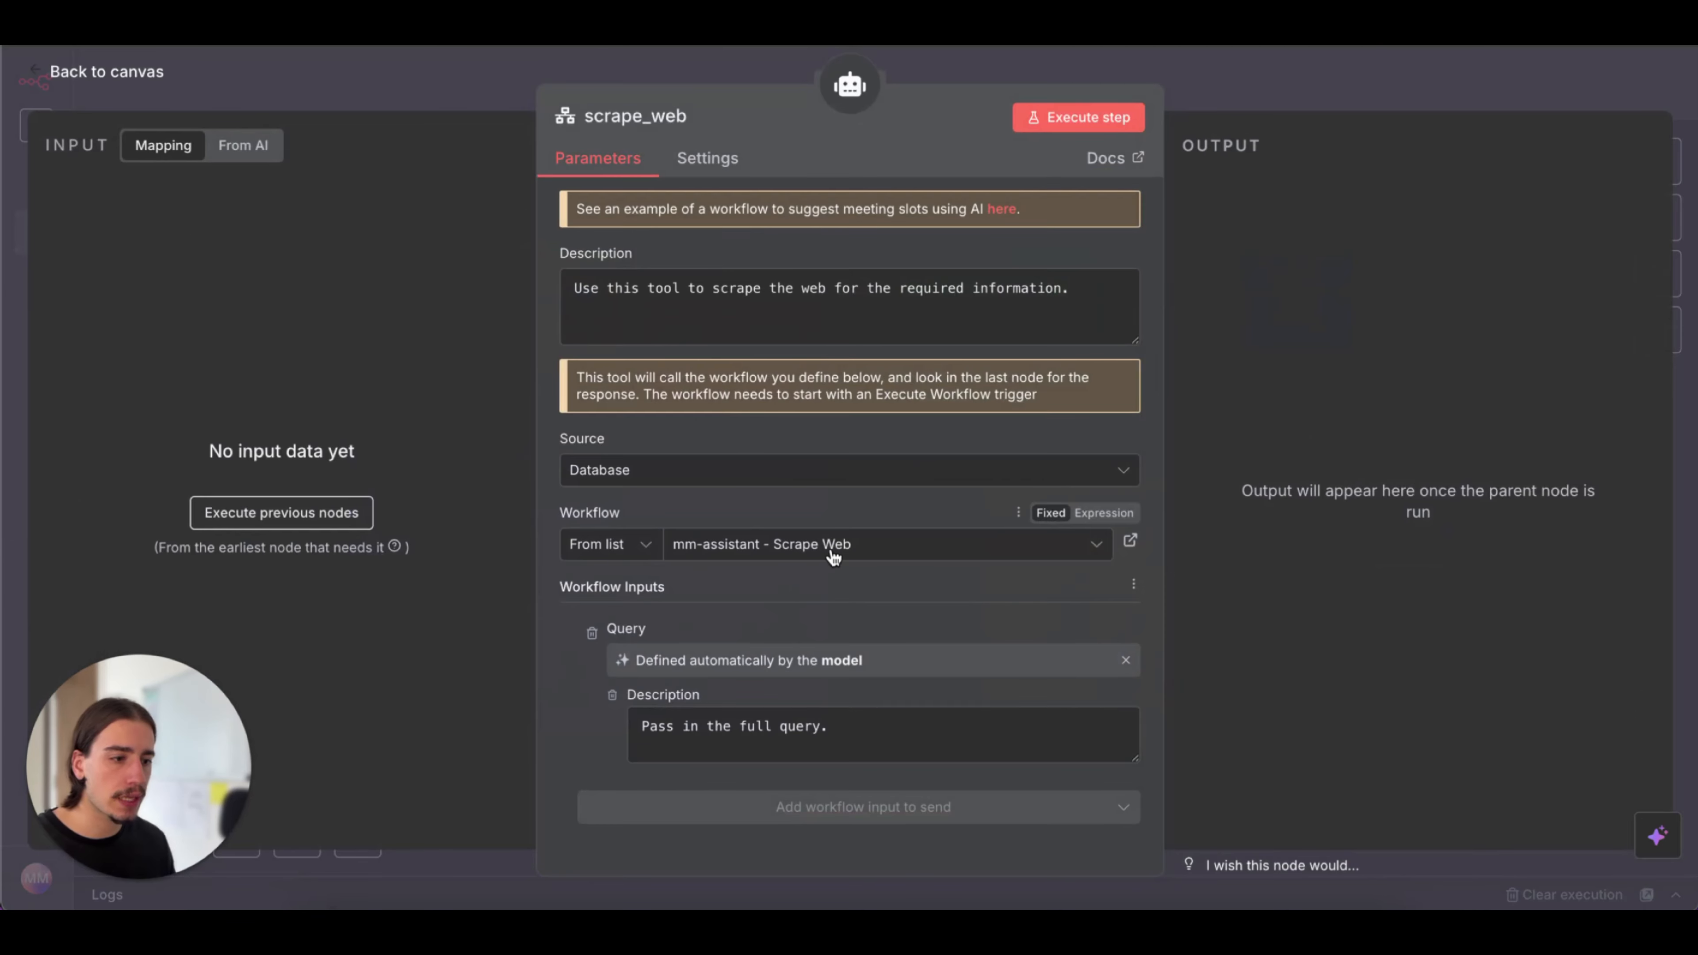
{"action": "left_click", "coordinate": [832, 556]}
{"action": "scroll", "coordinate": [811, 402], "scroll_direction": "down", "scroll_amount": 15}
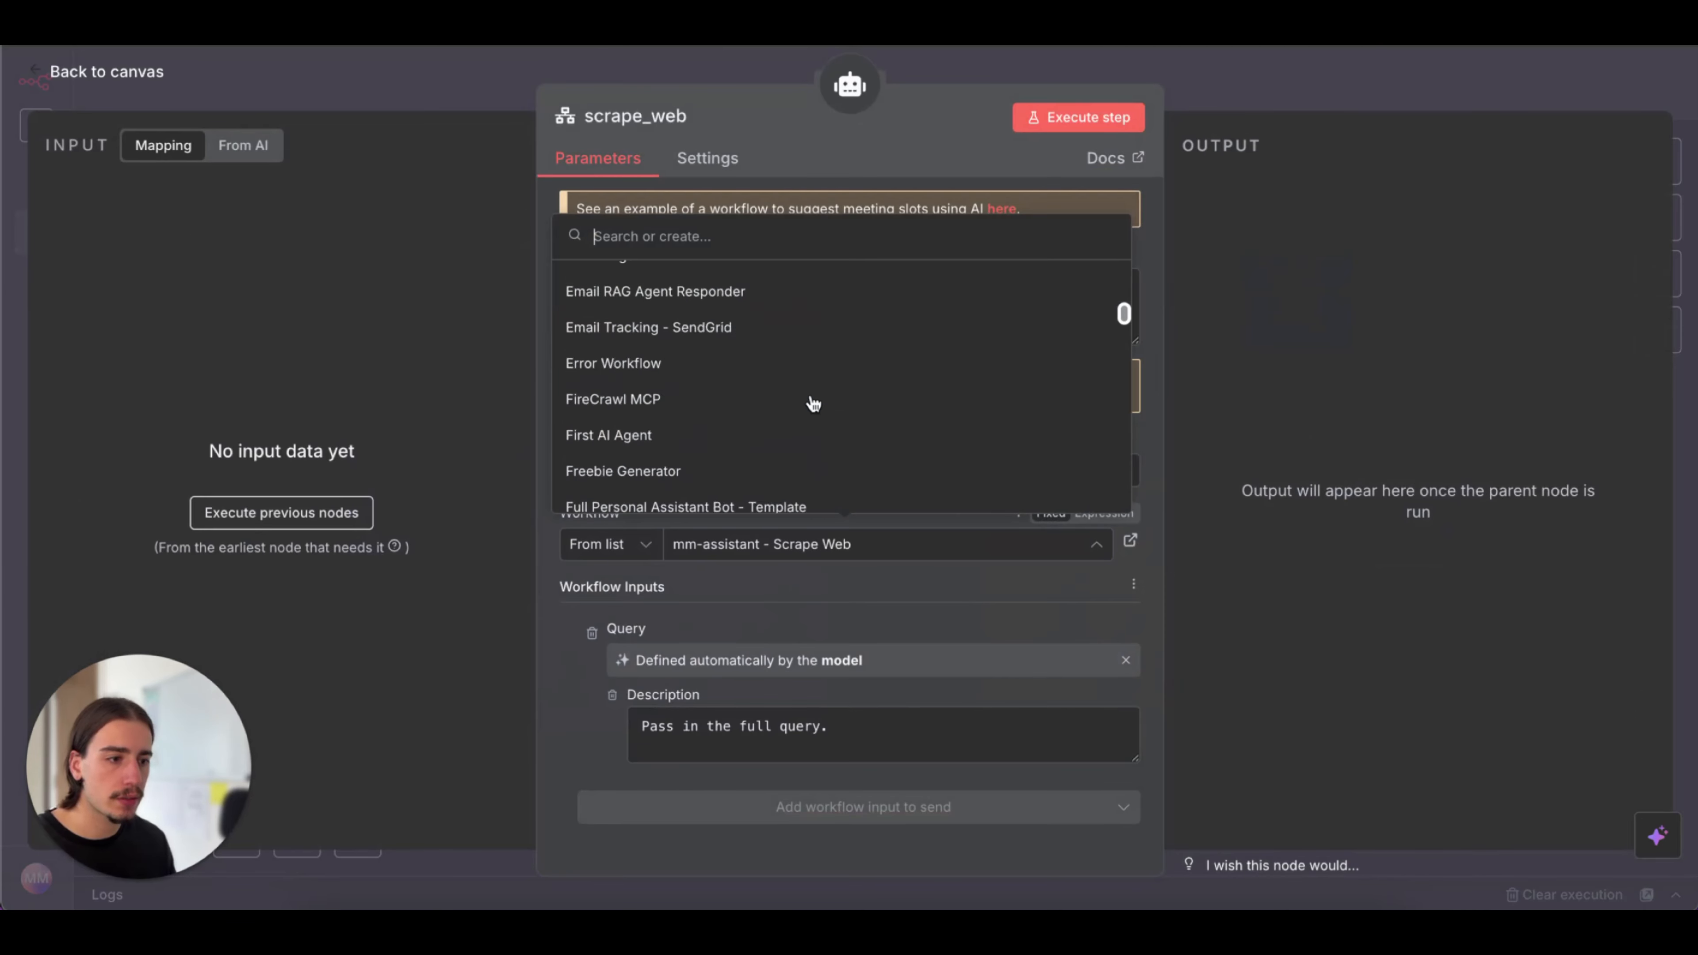
{"action": "scroll", "coordinate": [814, 404], "scroll_direction": "up", "scroll_amount": 15}
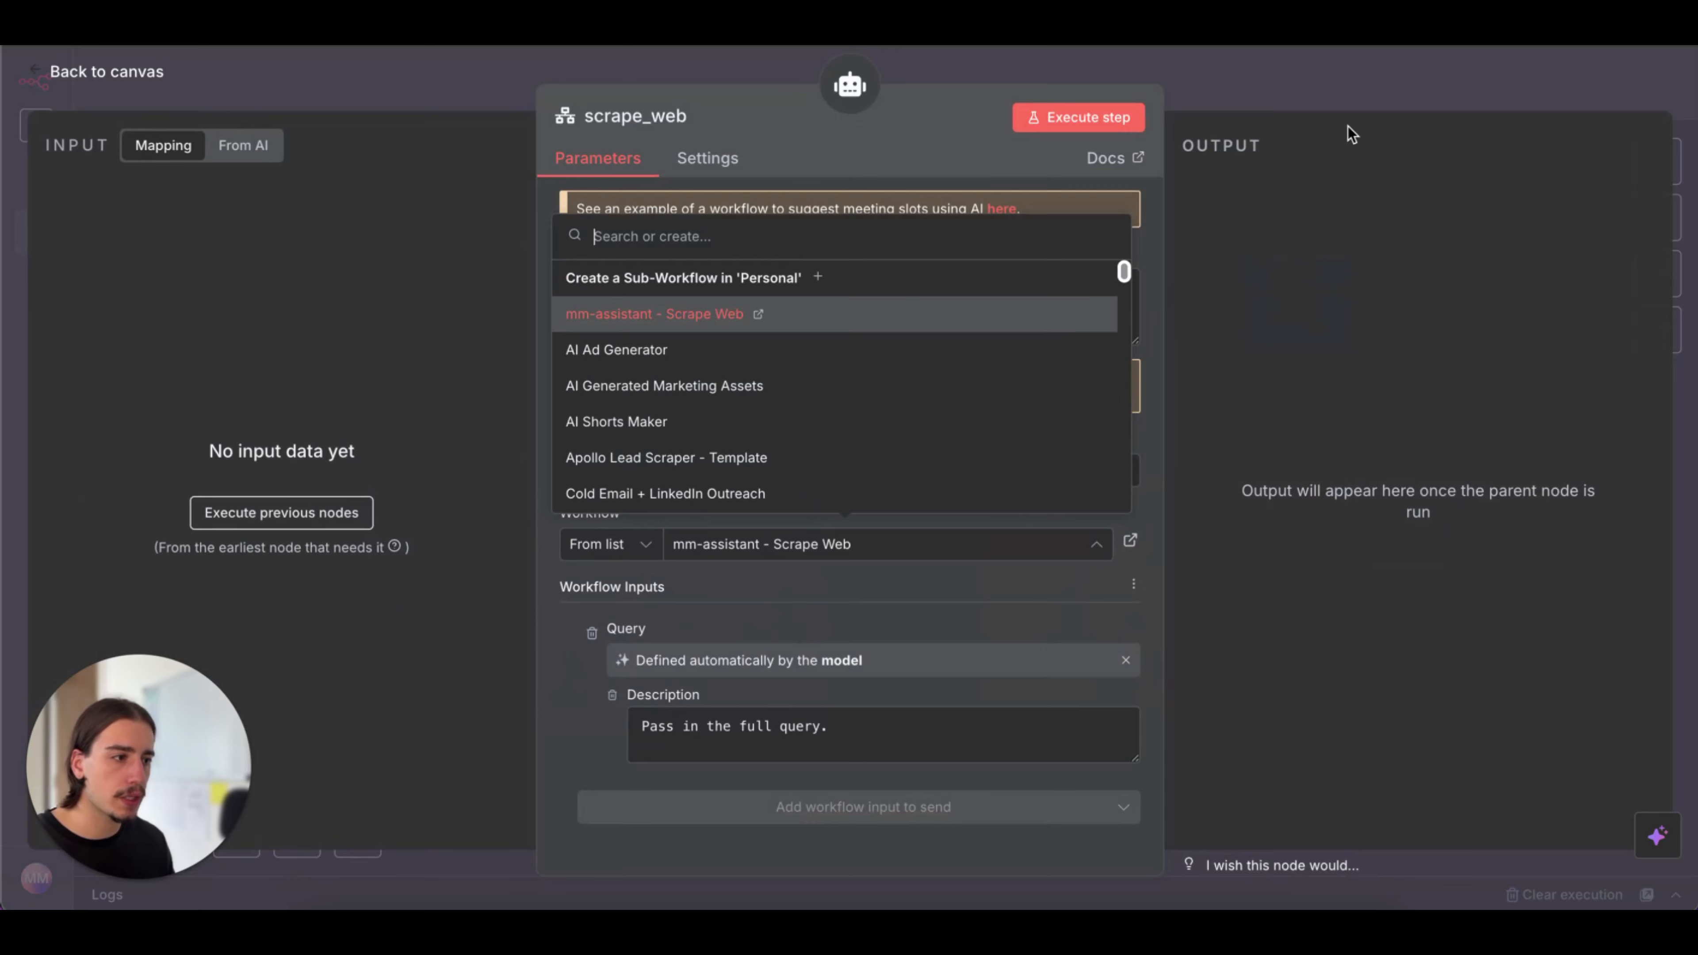
{"action": "left_click", "coordinate": [1345, 115]}
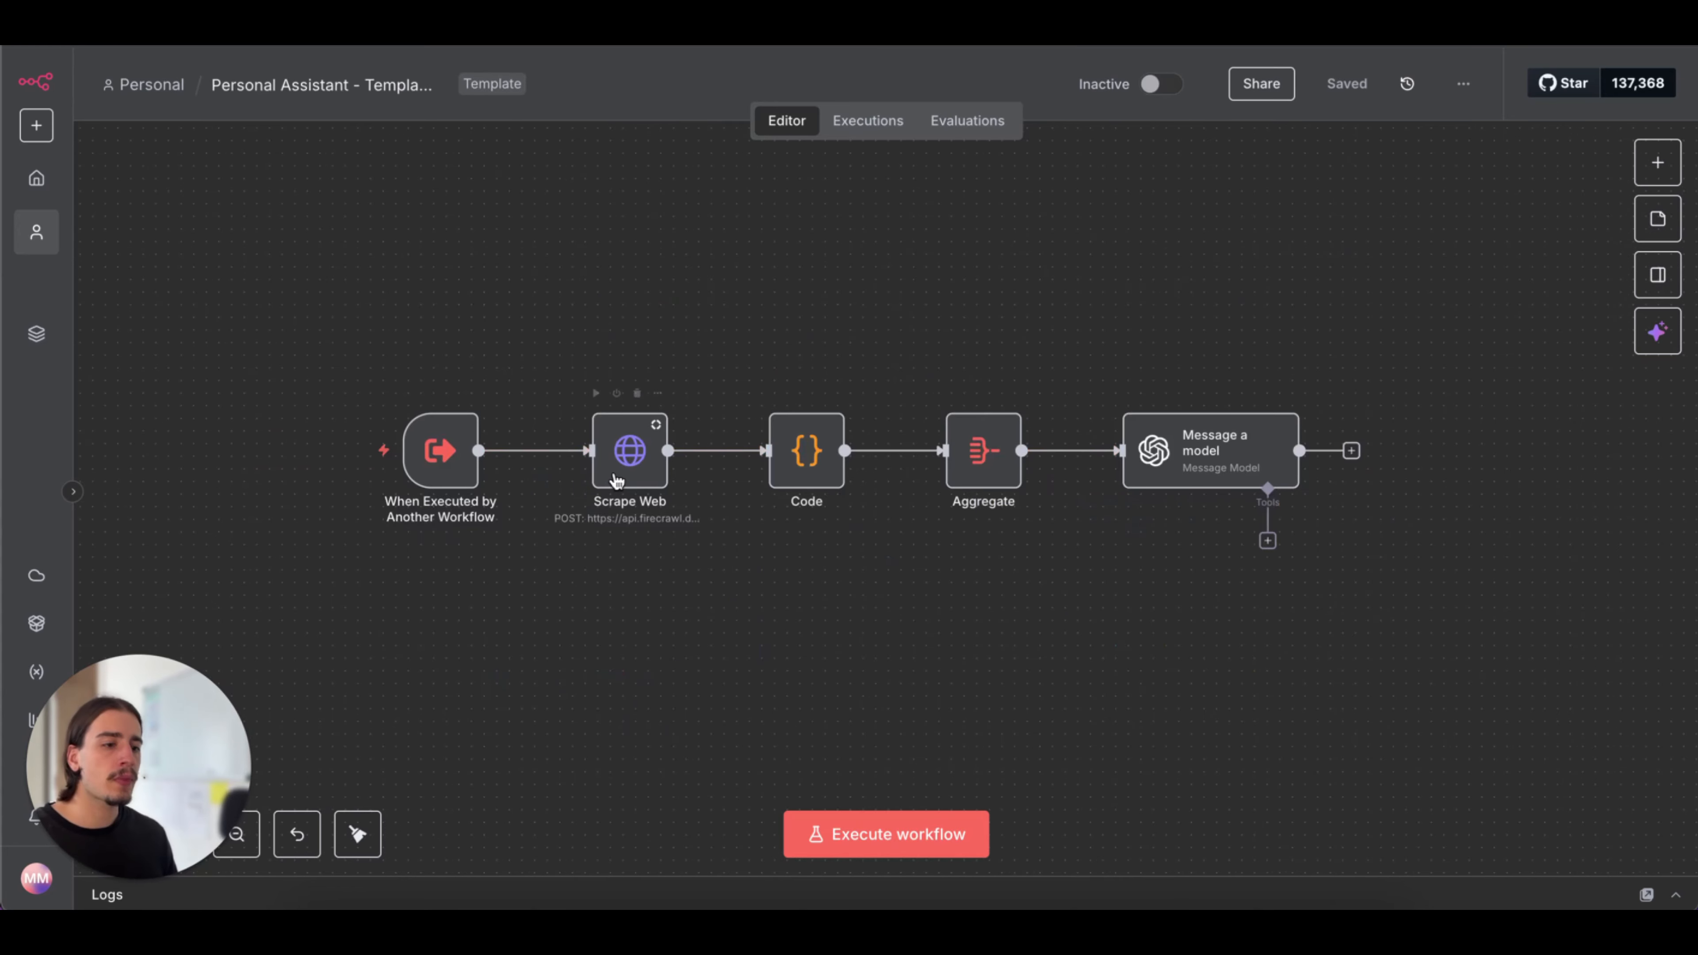
In the scraping sub-workflow, examine the Scrape Web node's Firecrawl request URL and its Authorization header
{"action": "double_click", "coordinate": [617, 479]}
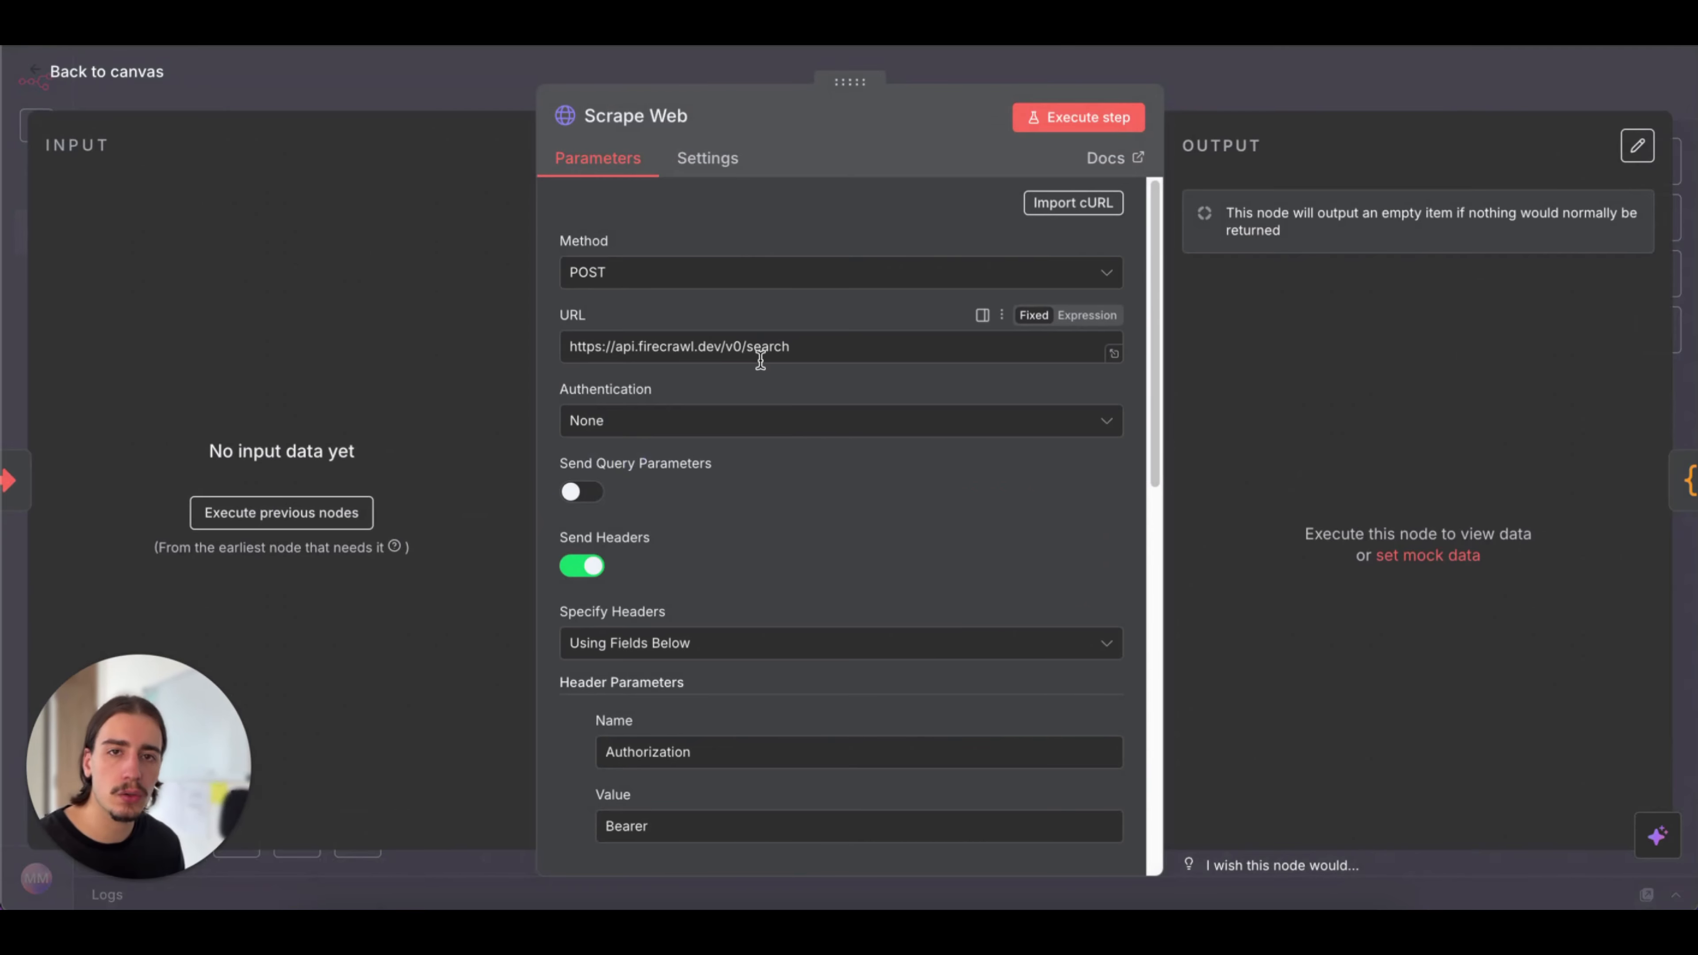
{"action": "scroll", "coordinate": [803, 392], "scroll_direction": "down", "scroll_amount": 3}
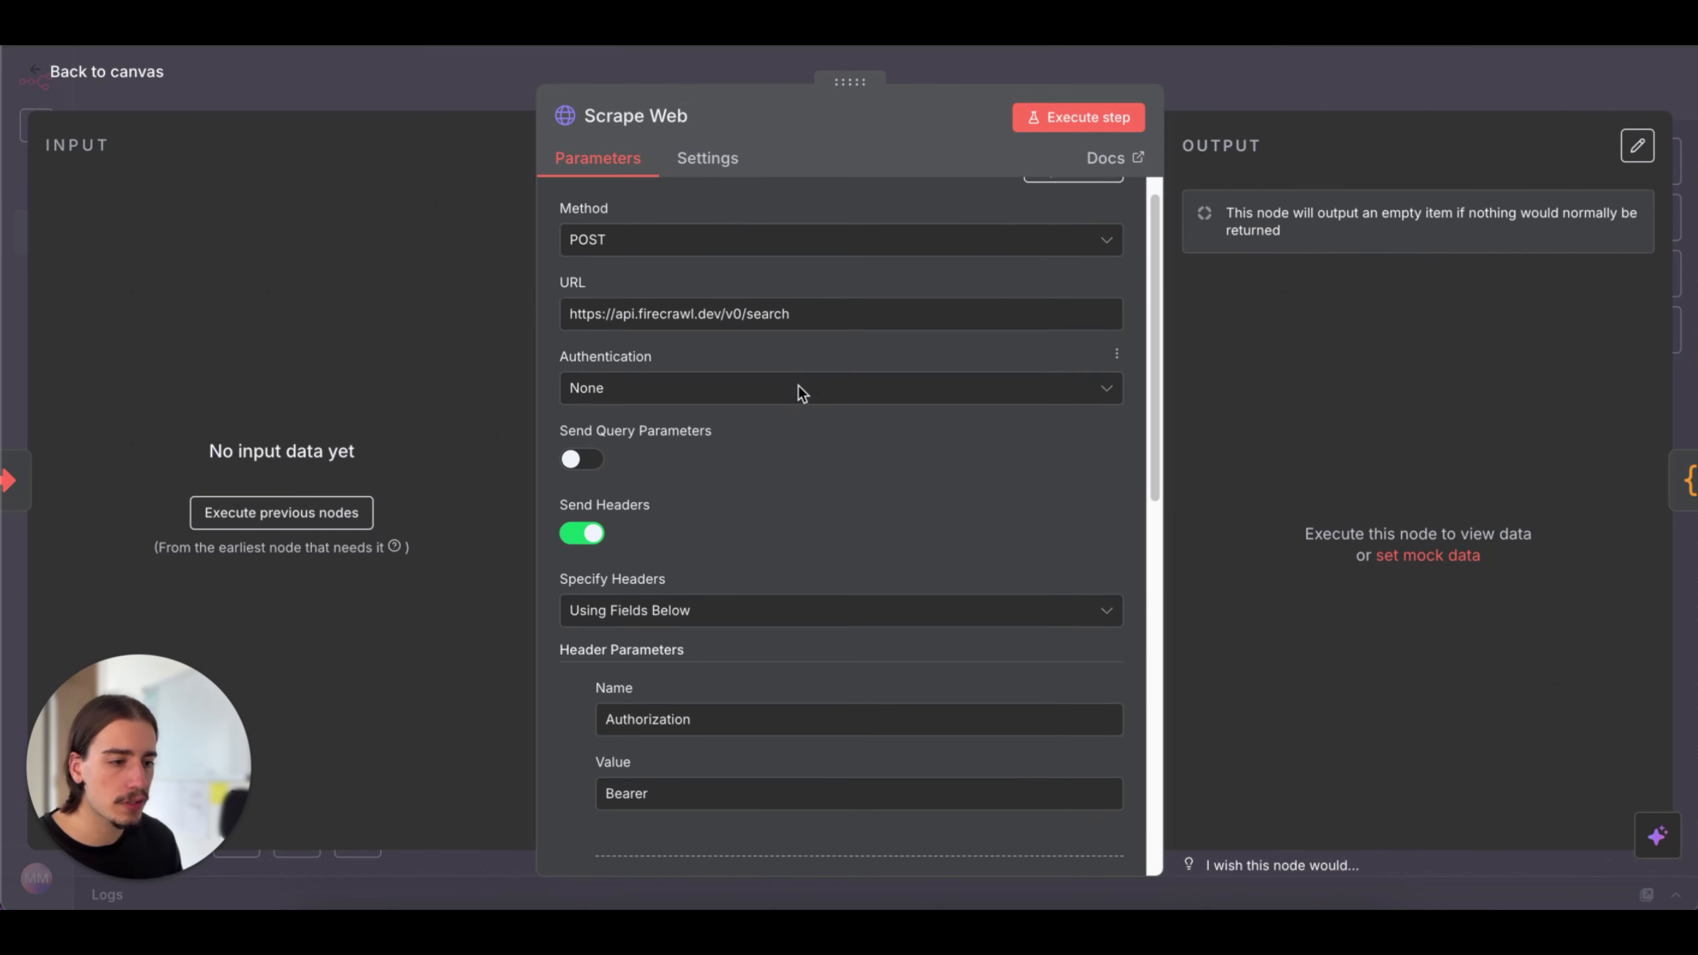
{"action": "scroll", "coordinate": [802, 391], "scroll_direction": "down", "scroll_amount": 1}
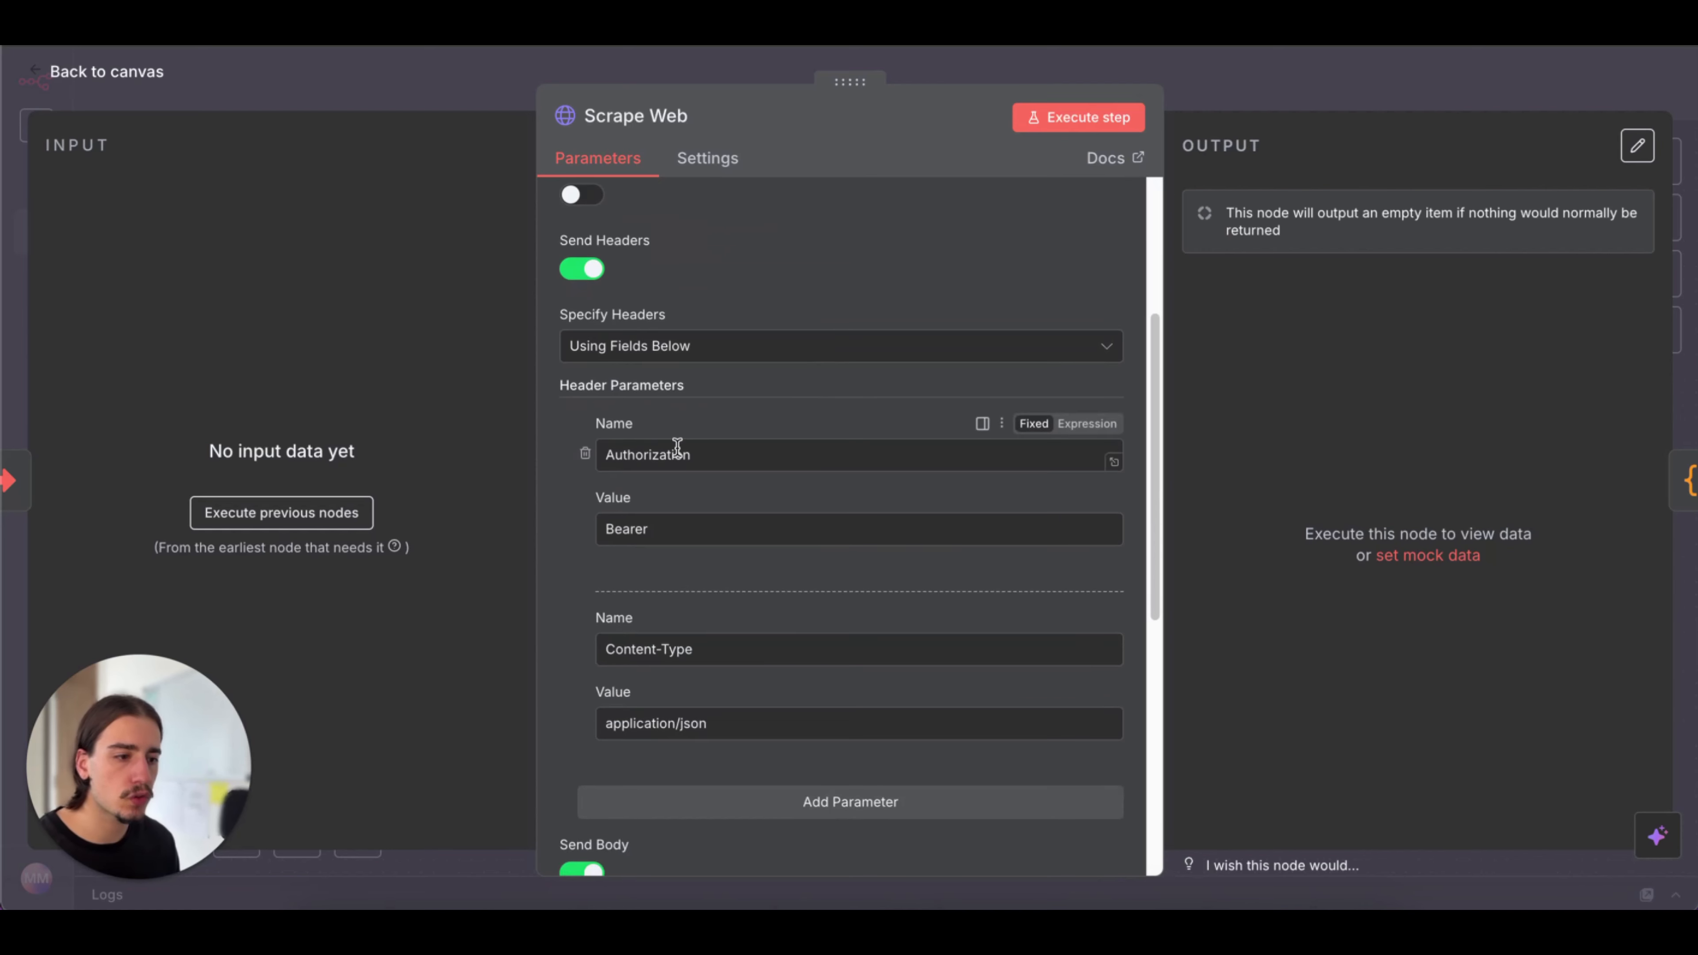
{"action": "left_click", "coordinate": [776, 538]}
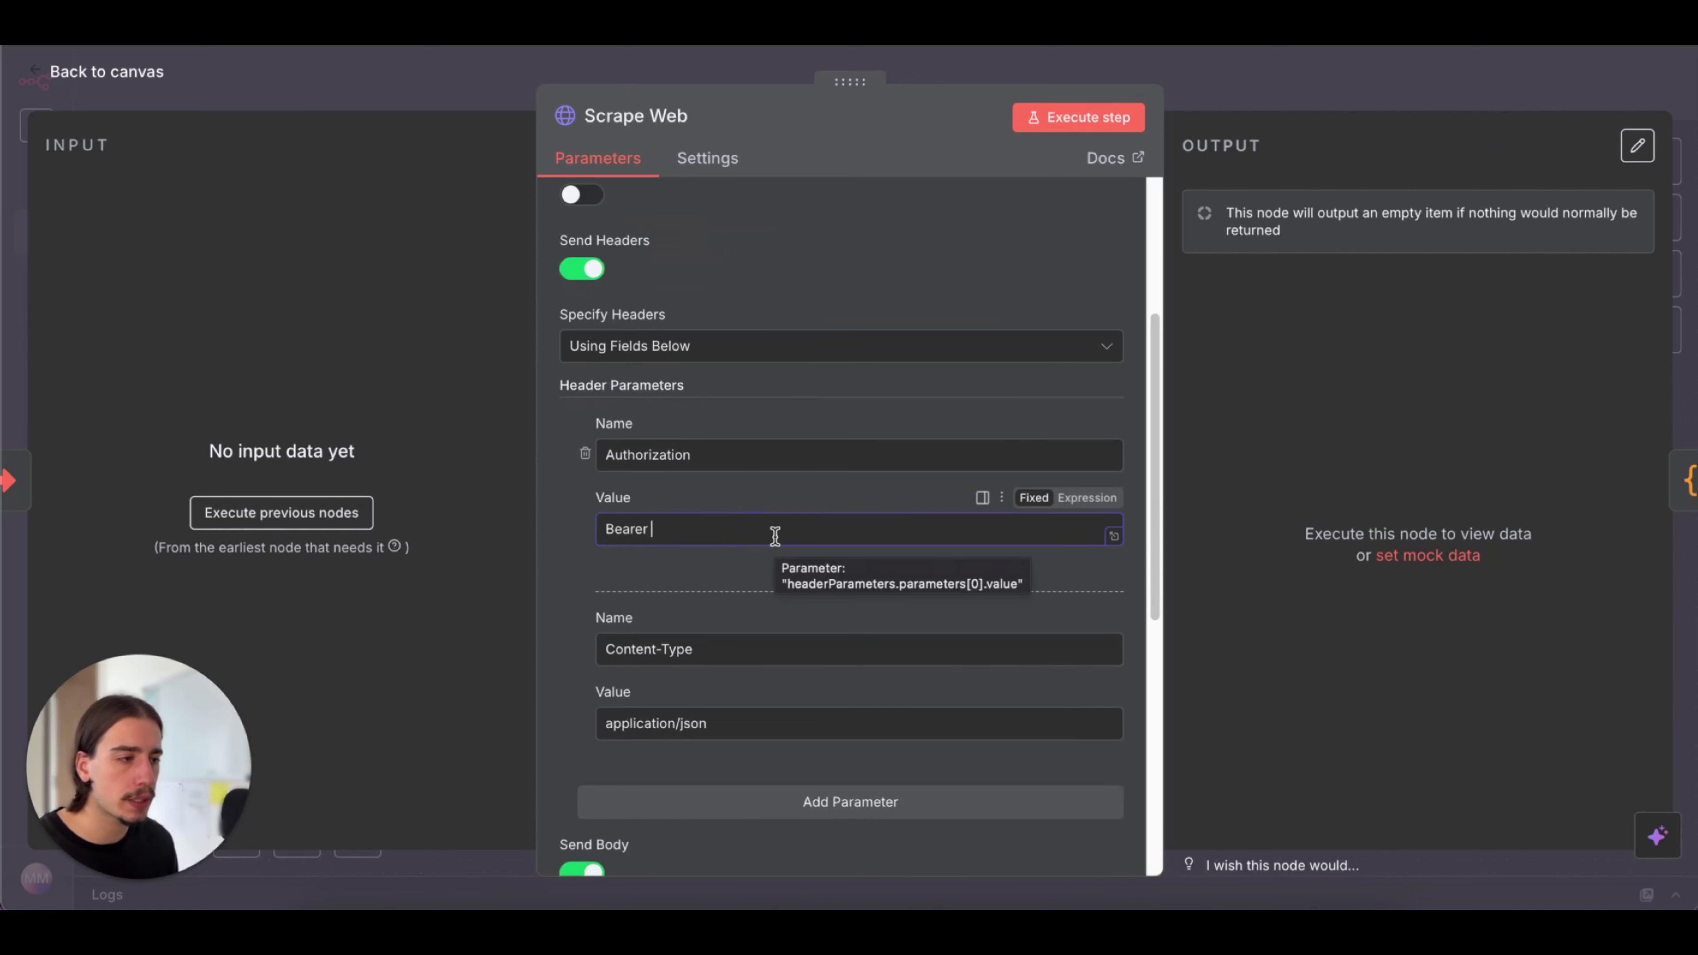
{"action": "left_click", "coordinate": [1274, 110]}
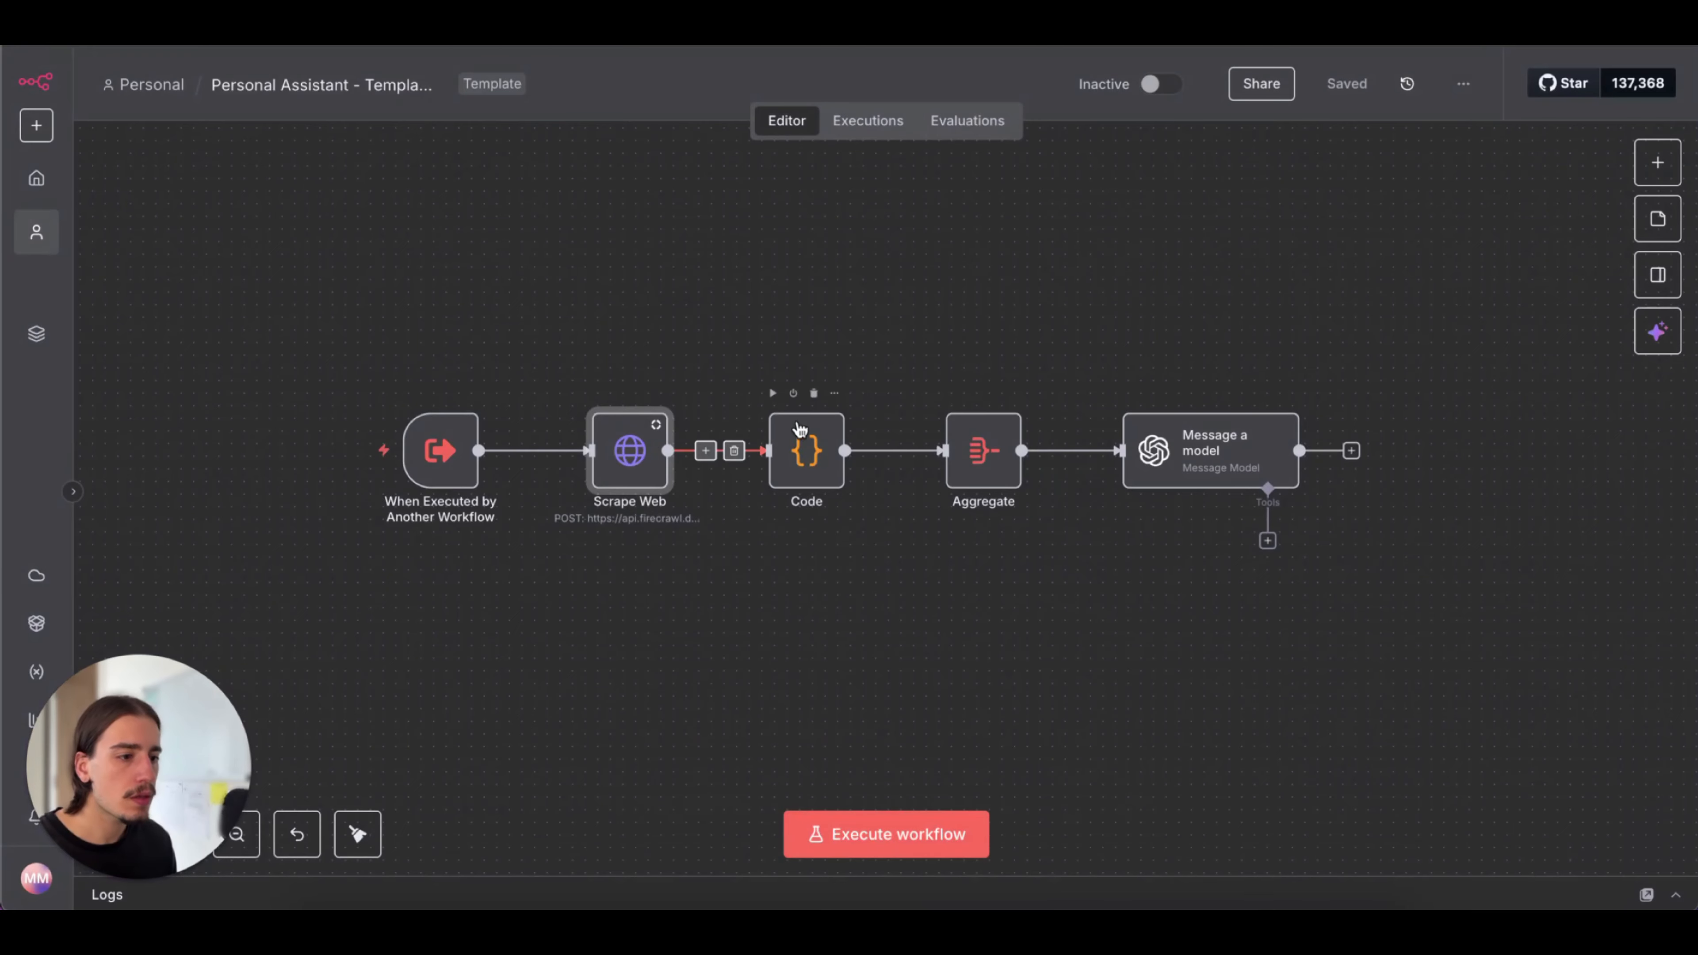
Examine the Code node's JavaScript that simplifies the scraped results and the Aggregate node's output settings
{"action": "double_click", "coordinate": [806, 462]}
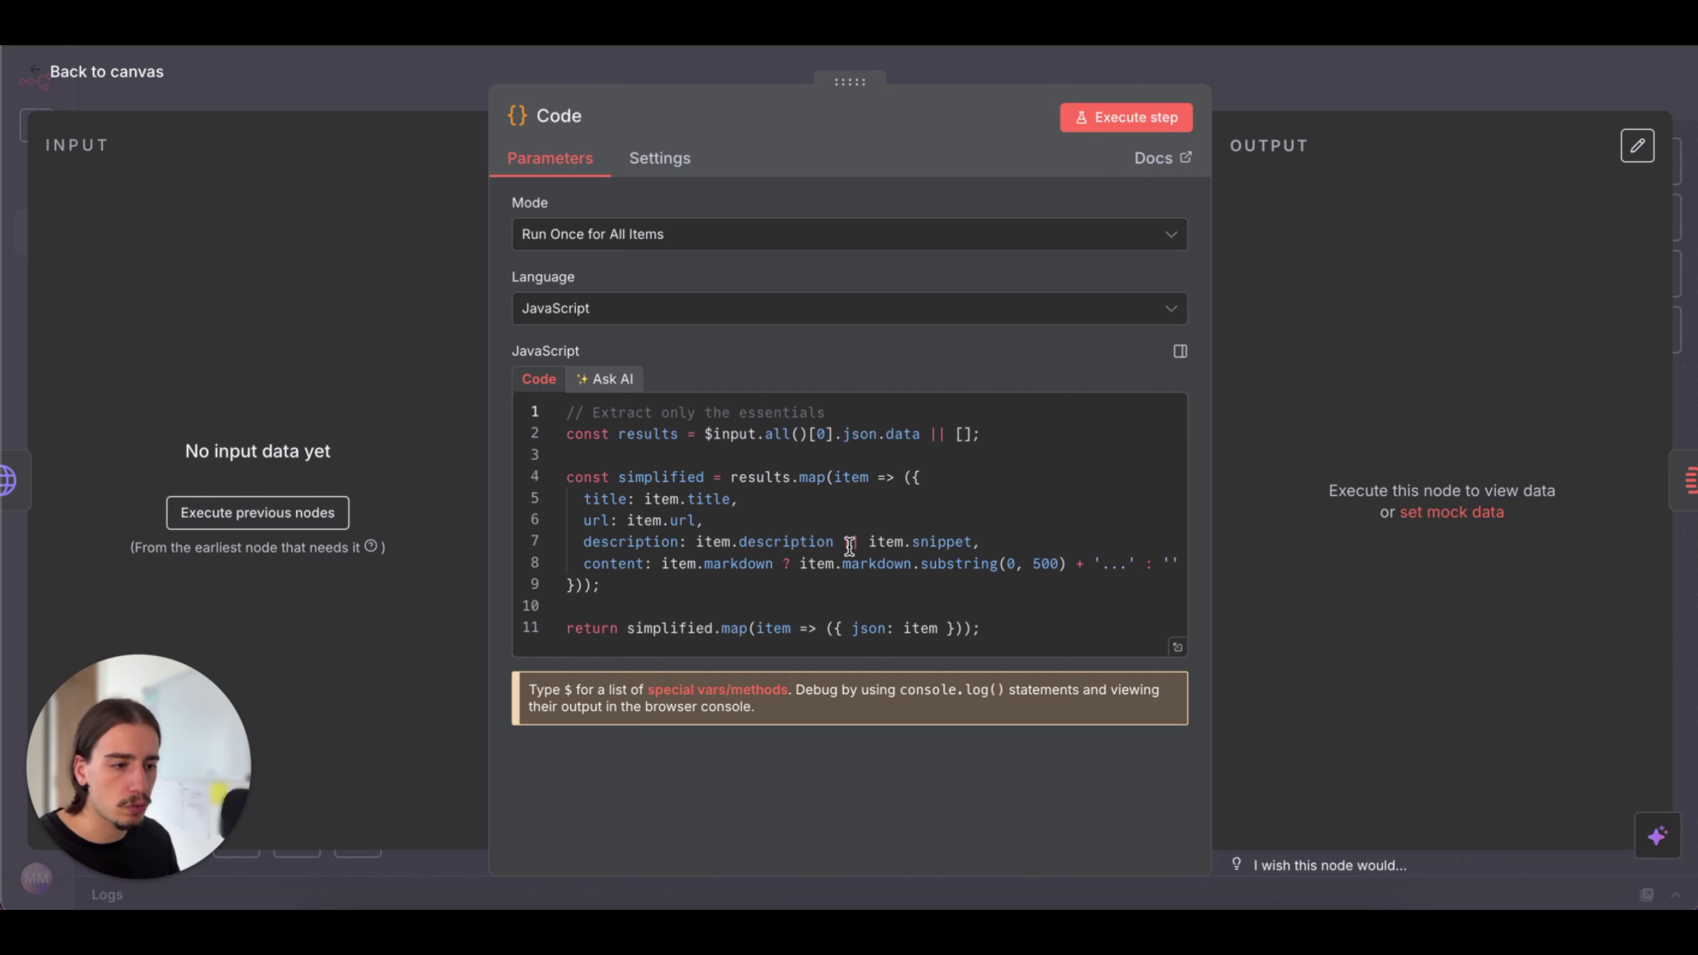
{"action": "left_click", "coordinate": [588, 498]}
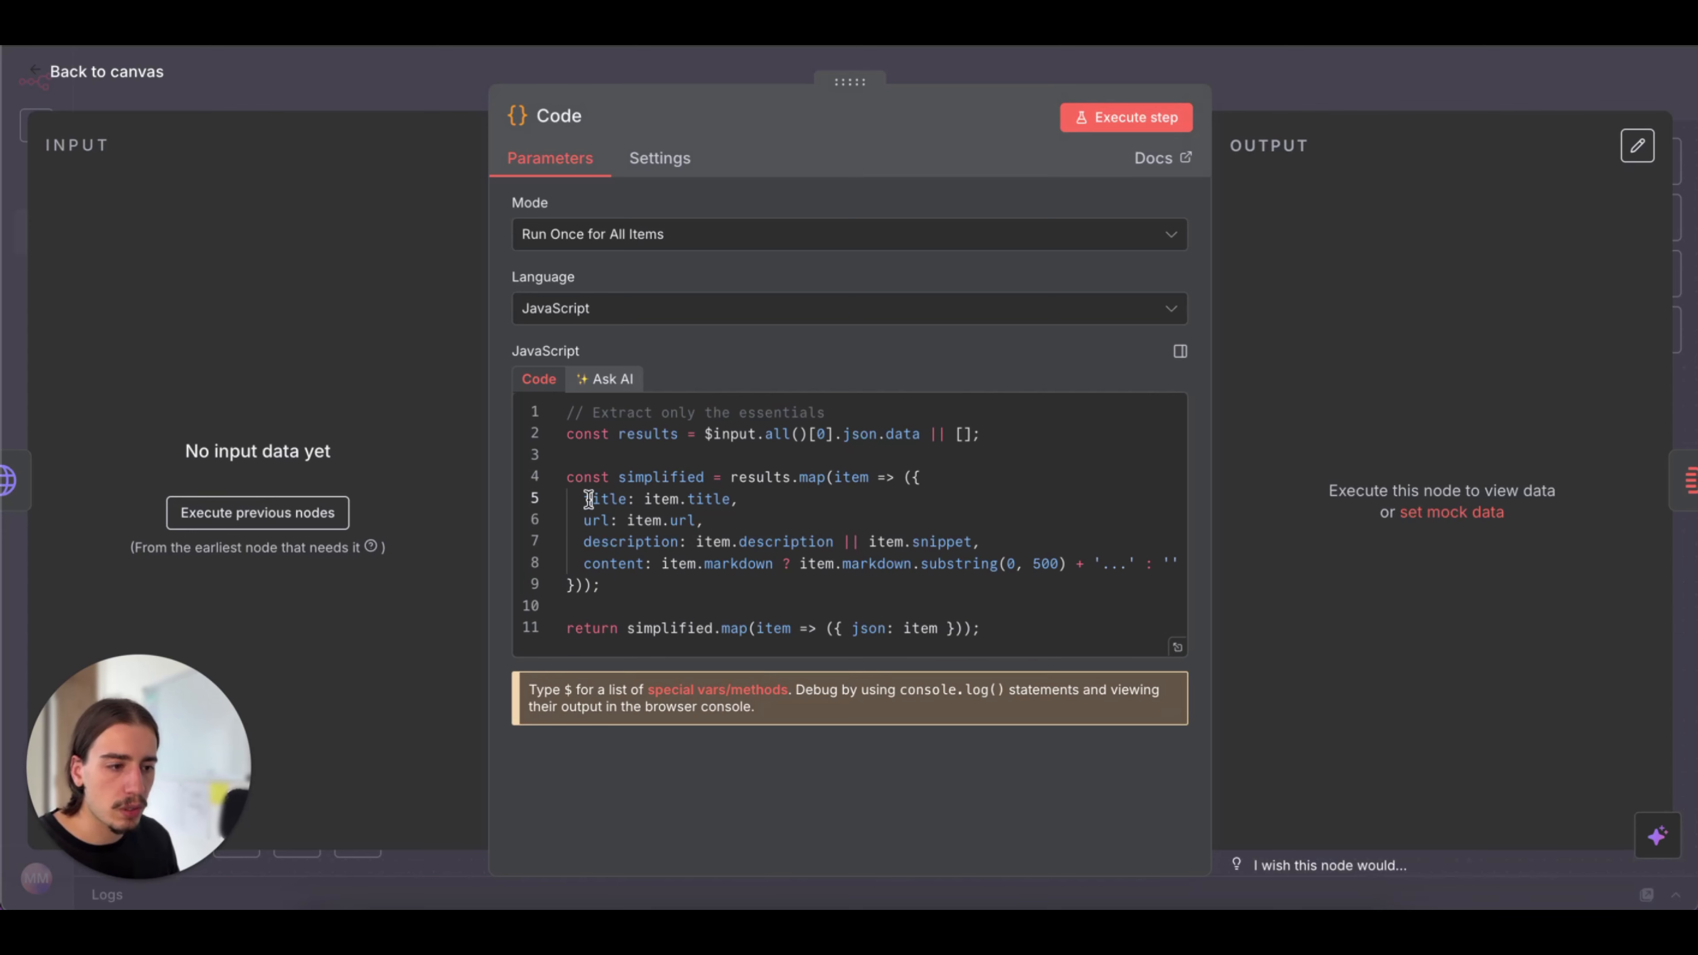
{"action": "left_click_drag", "start_coordinate": [588, 498], "coordinate": [671, 498]}
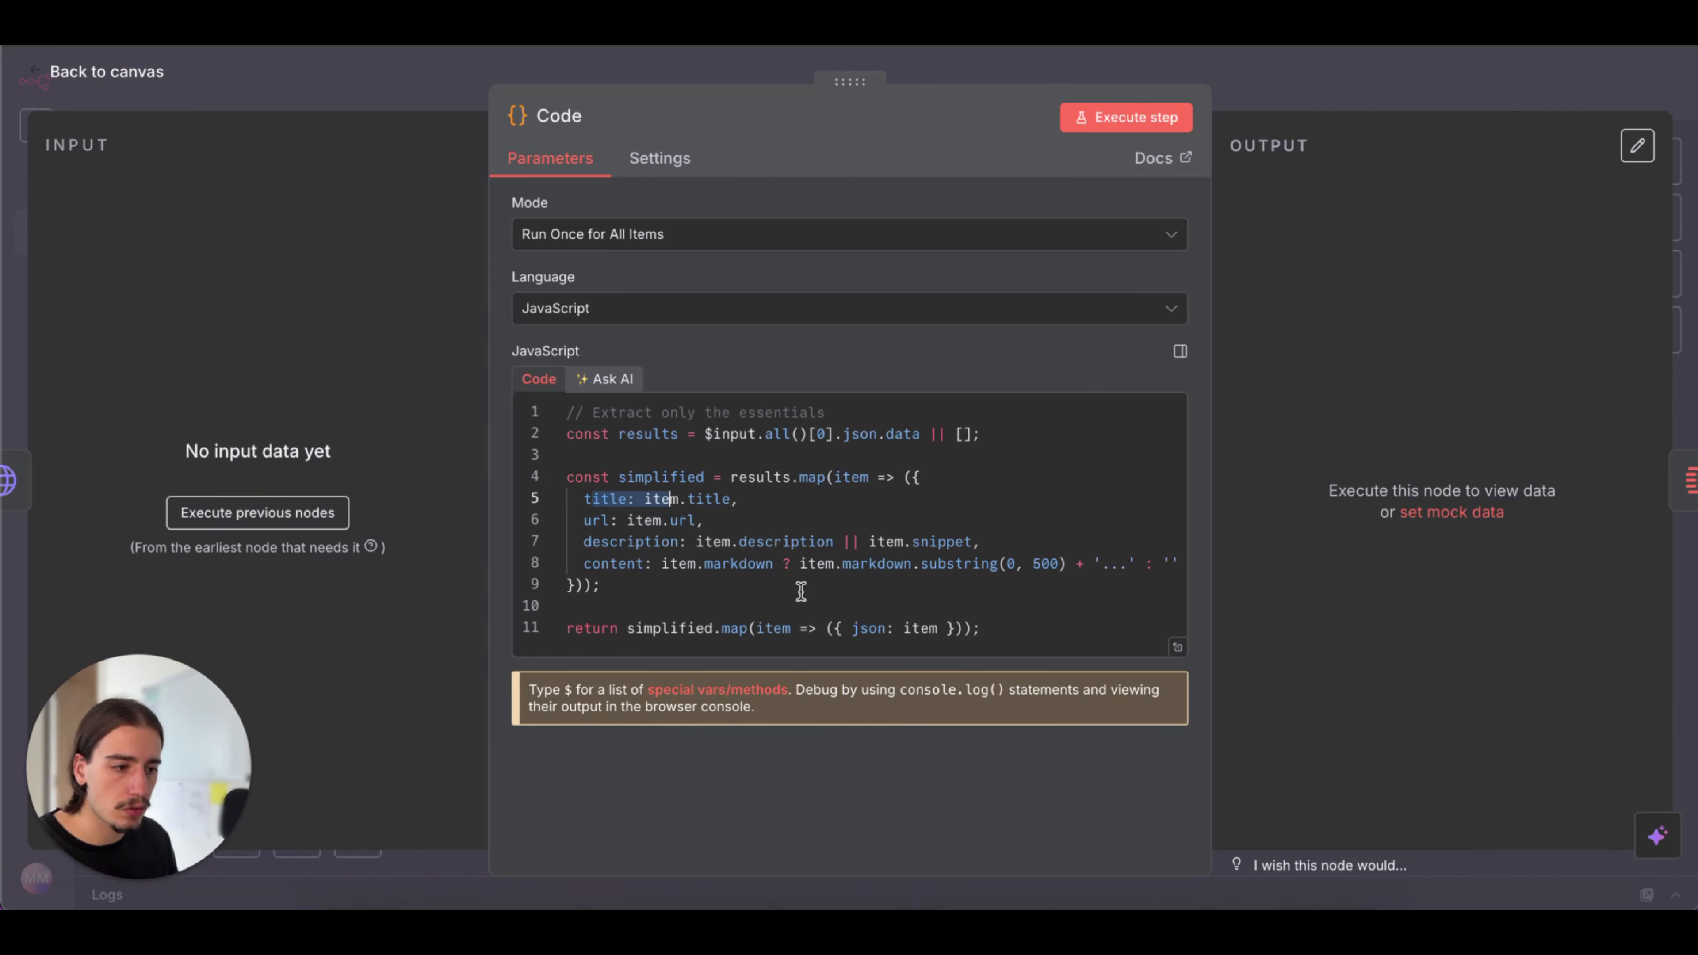
{"action": "left_click", "coordinate": [1289, 103]}
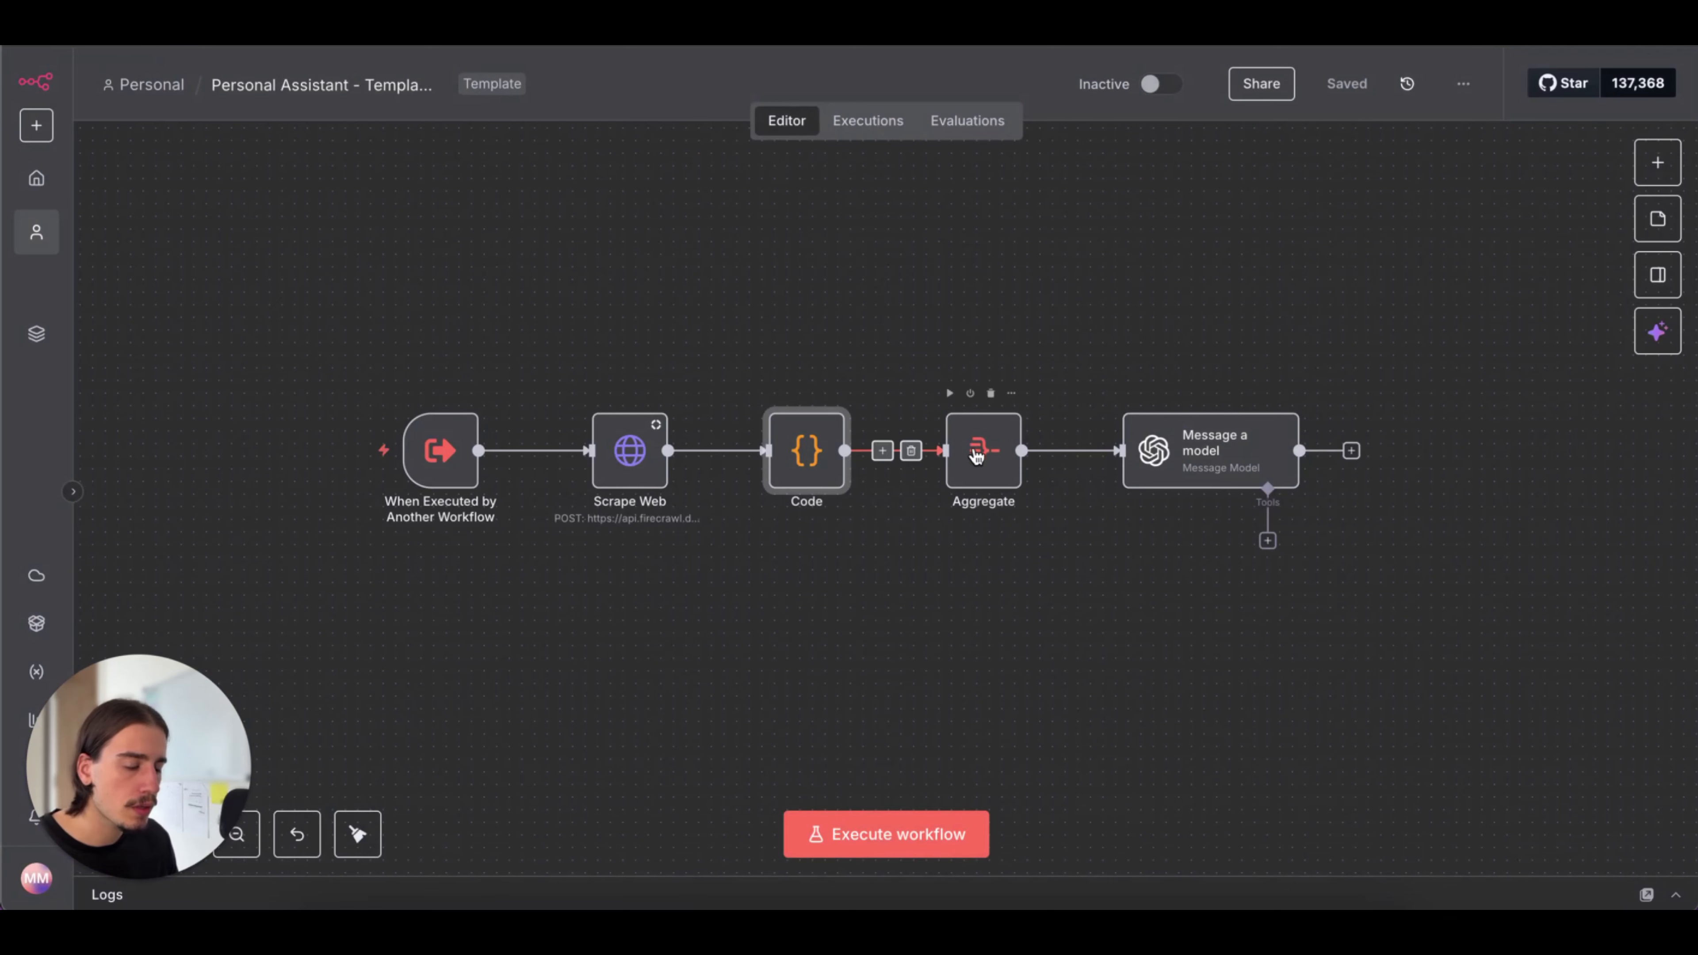
{"action": "double_click", "coordinate": [974, 459]}
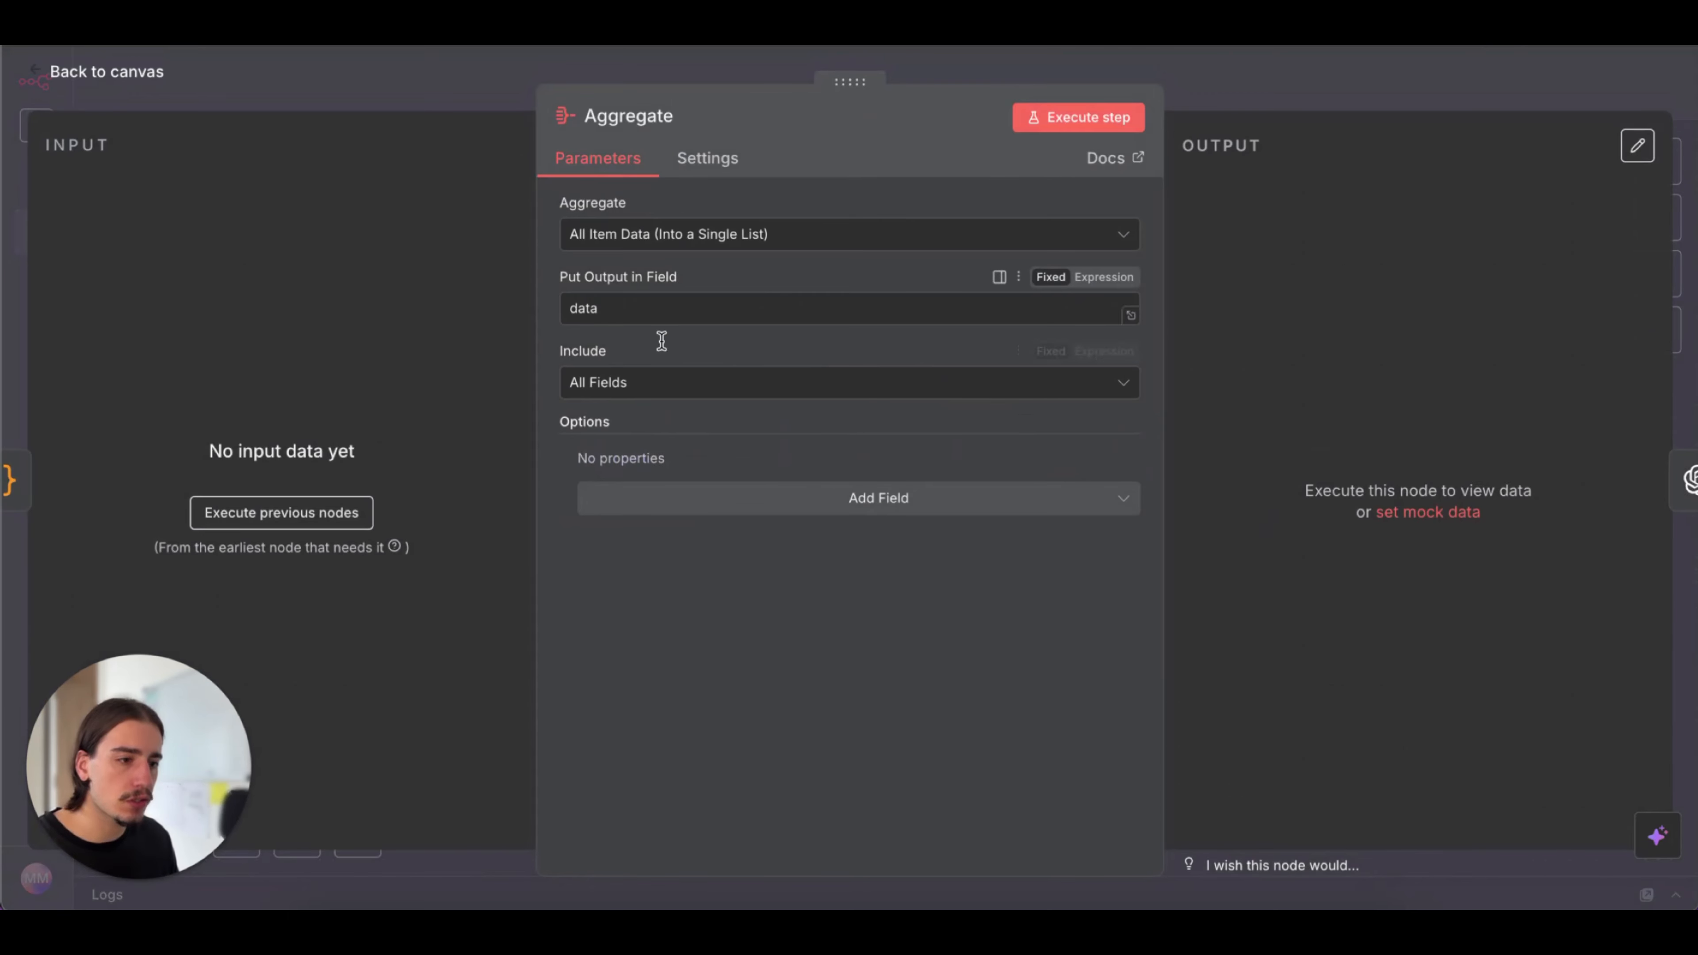
{"action": "left_click", "coordinate": [1221, 77]}
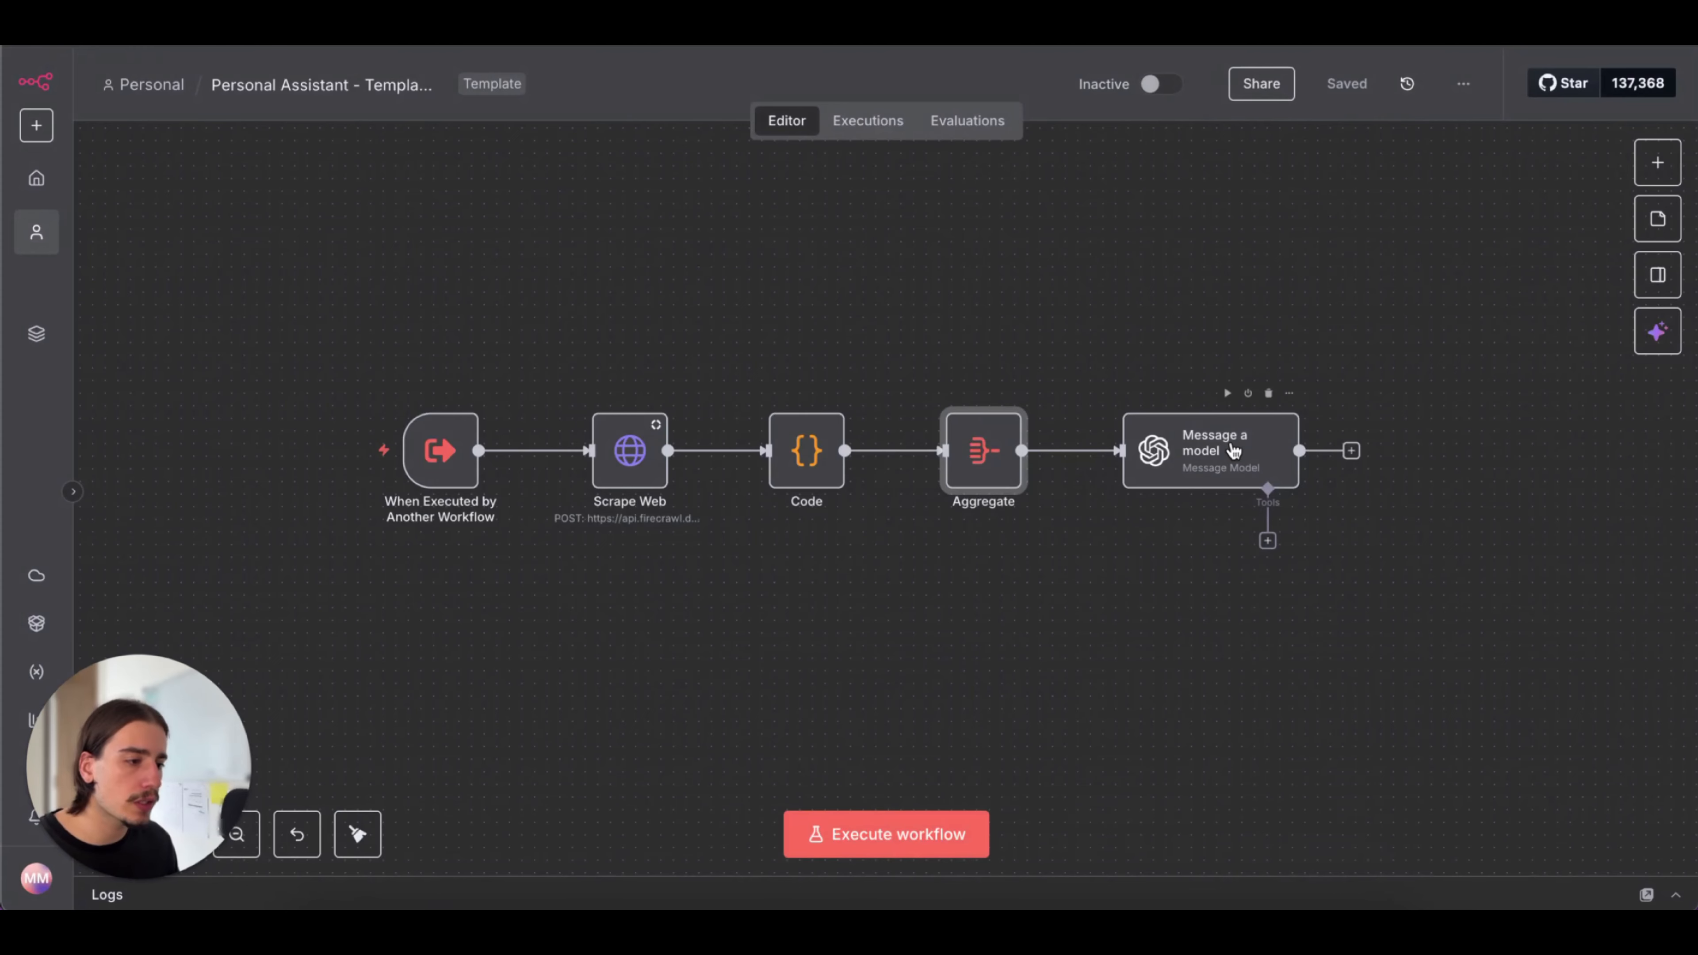
Read the Message a model node's system prompt for cleaning scraped web text in the expanded expression editor
{"action": "double_click", "coordinate": [1230, 449]}
{"action": "scroll", "coordinate": [1001, 598], "scroll_direction": "down", "scroll_amount": 2}
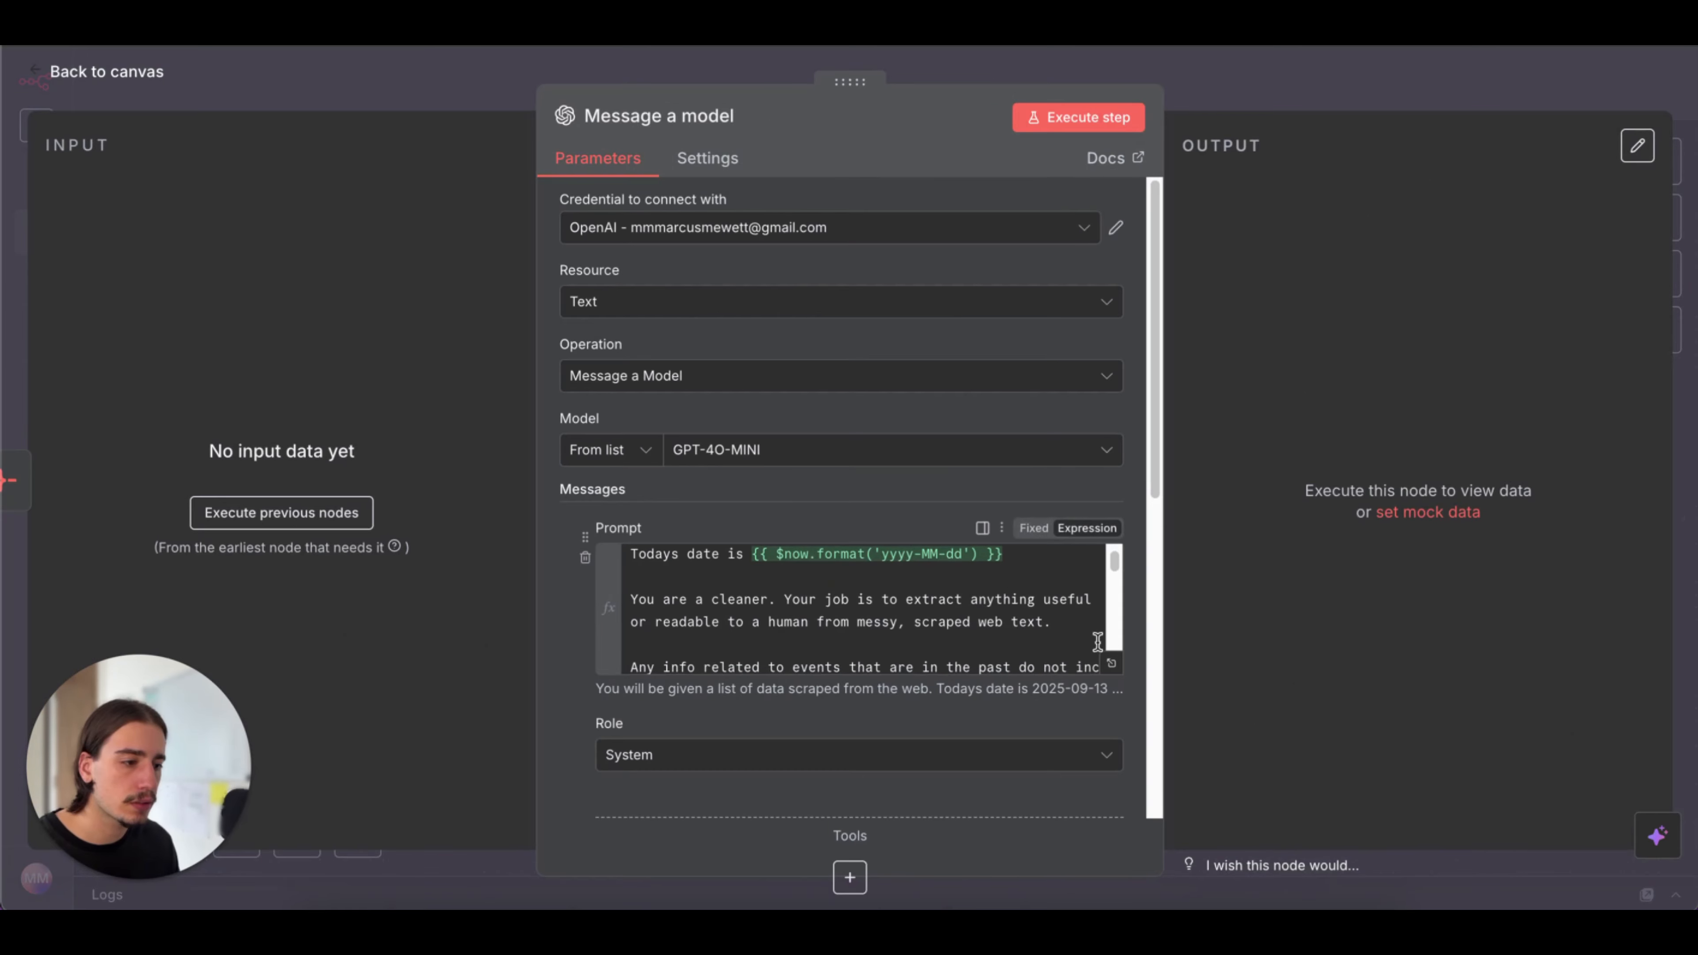
{"action": "left_click", "coordinate": [1112, 664]}
{"action": "scroll", "coordinate": [858, 572], "scroll_direction": "down", "scroll_amount": 2}
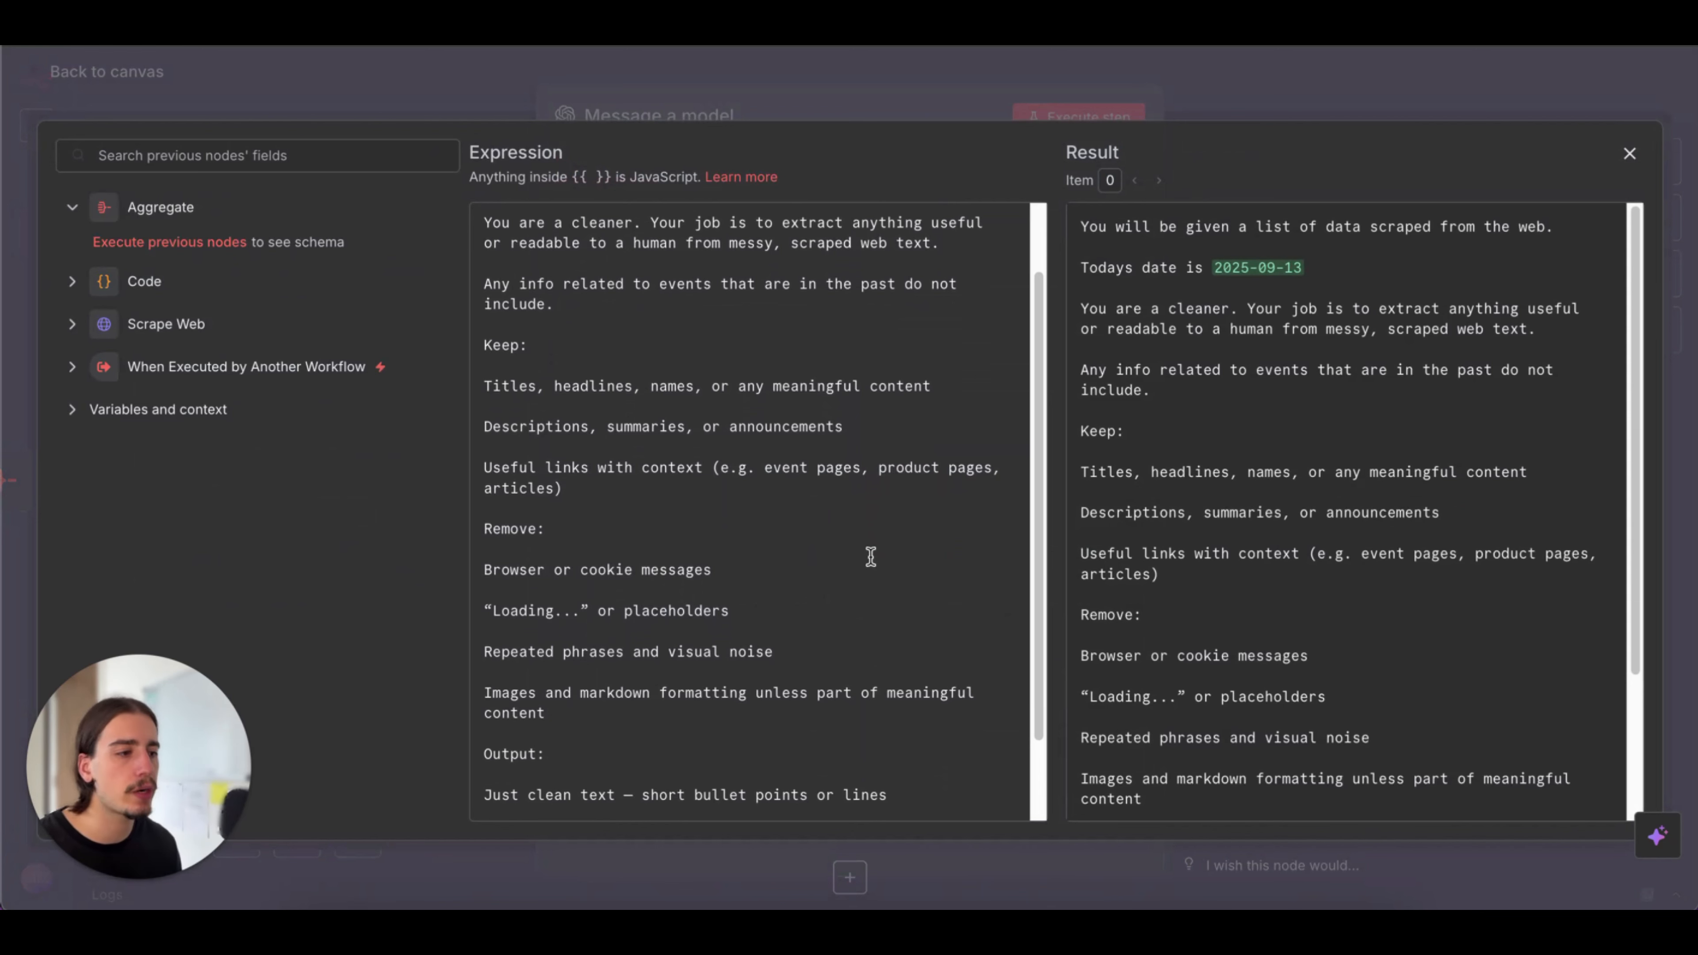
{"action": "left_click", "coordinate": [1346, 112]}
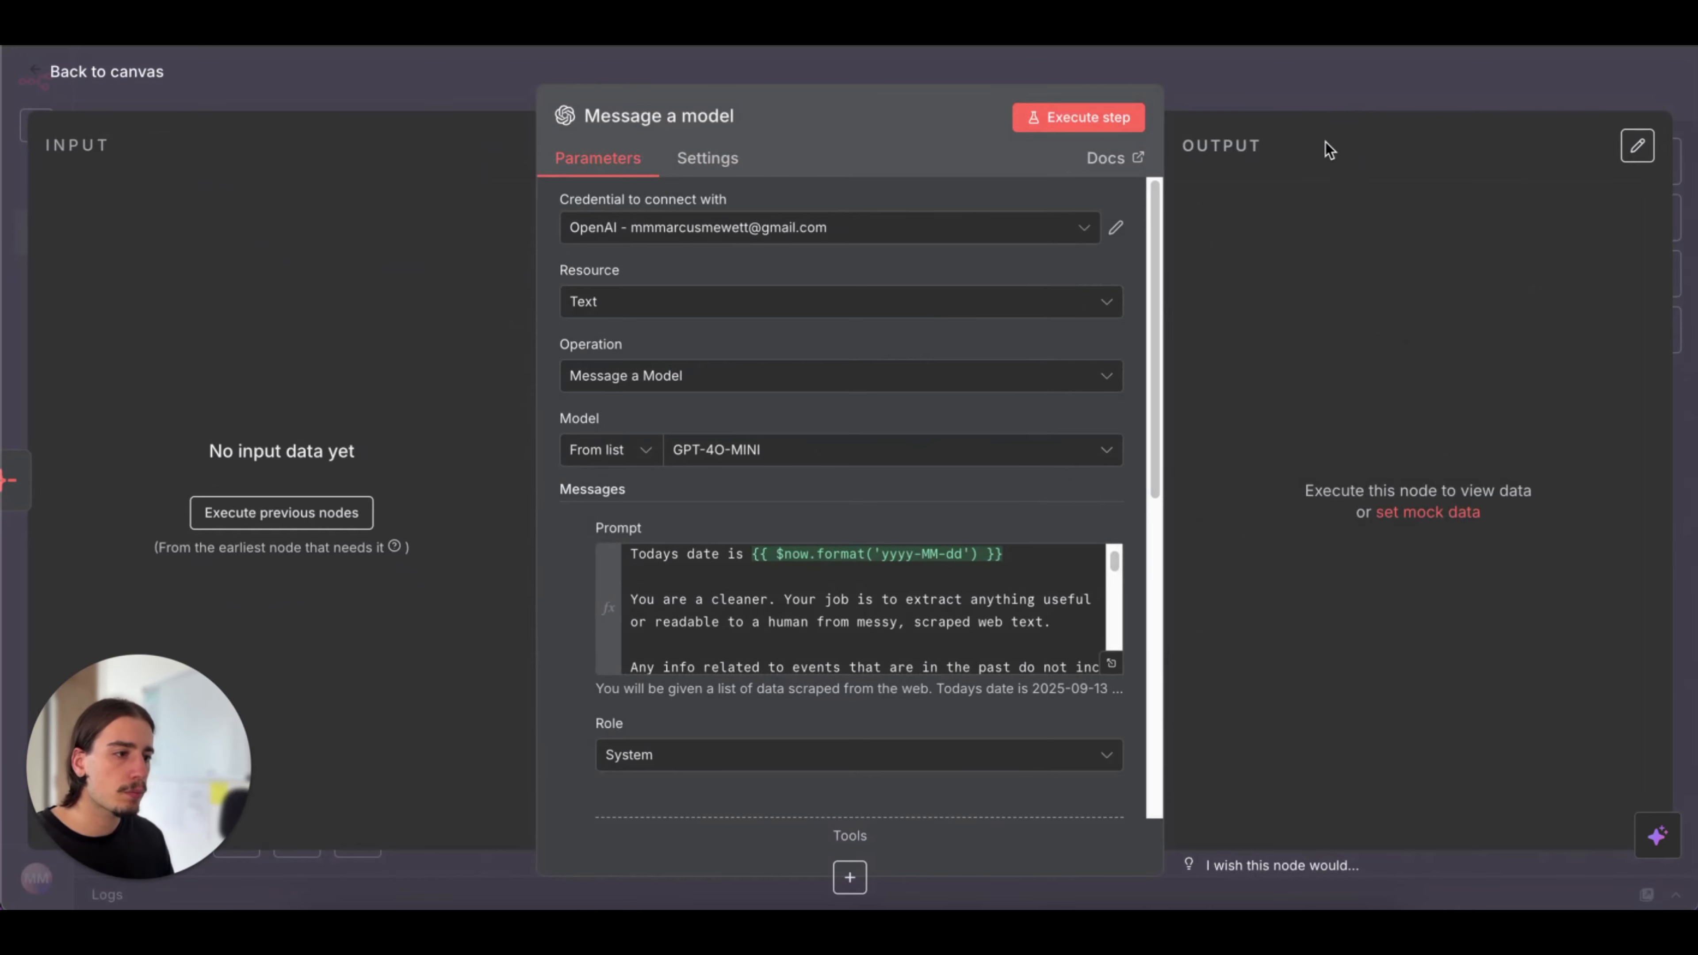
{"action": "left_click", "coordinate": [1327, 97]}
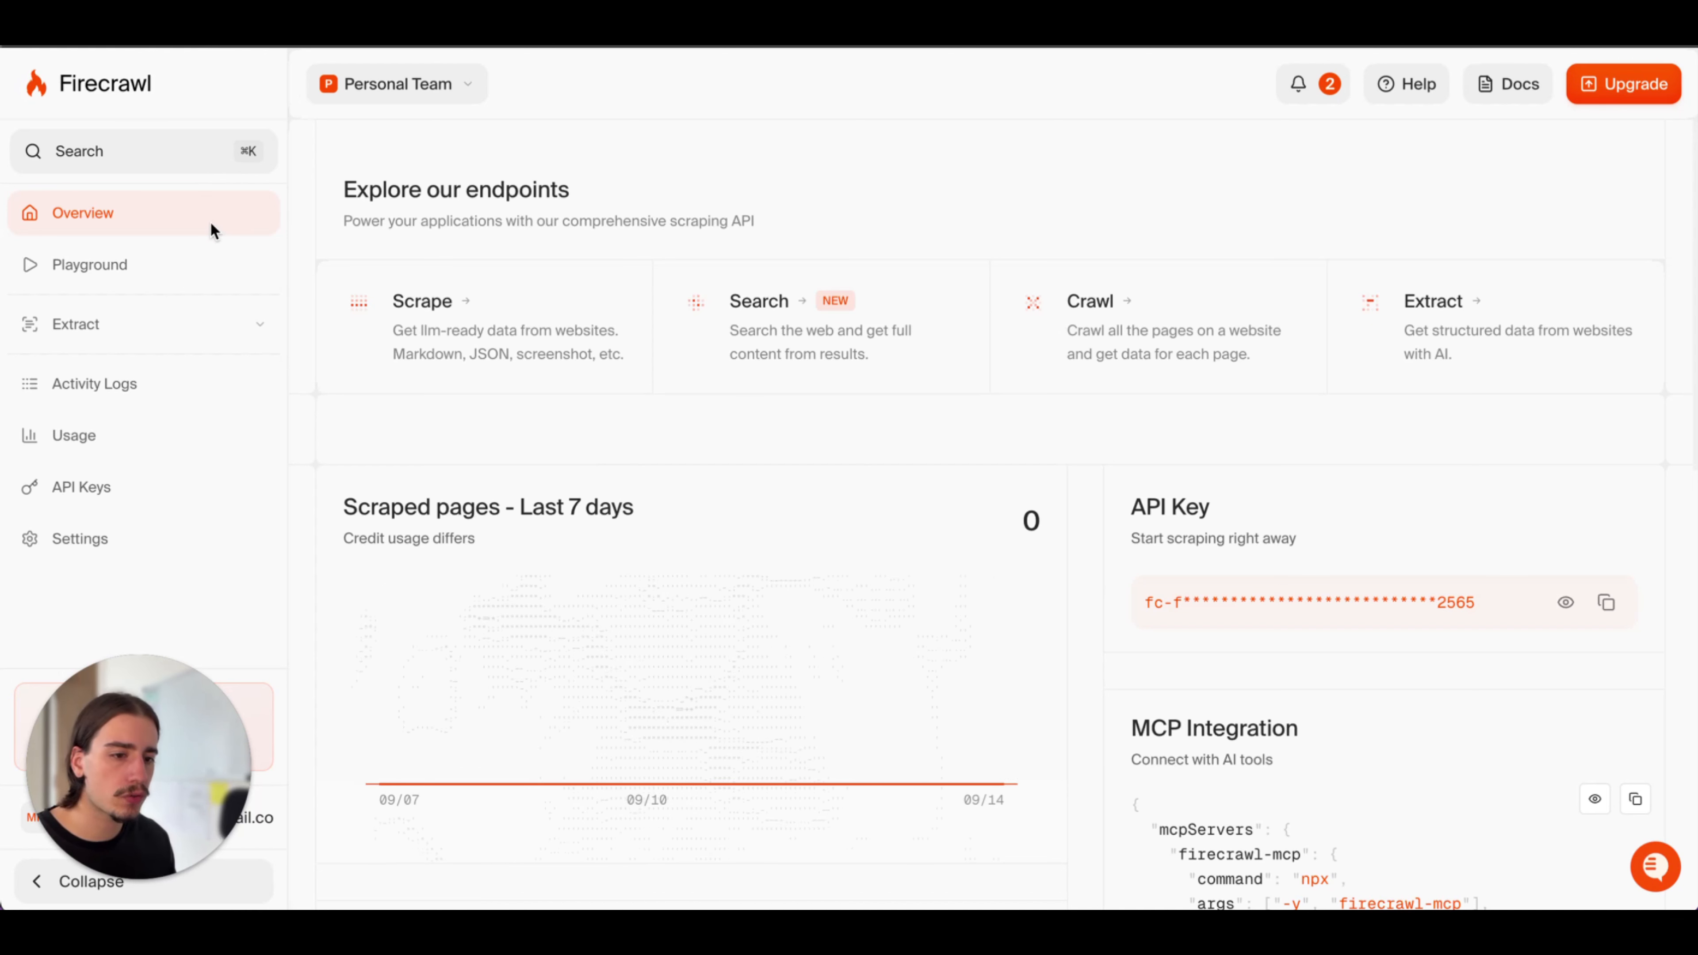
Copy the API key from Firecrawl, paste it after Bearer in the Scrape Web node's Authorization header value, and save the sub-workflow
{"action": "left_click", "coordinate": [1611, 606]}
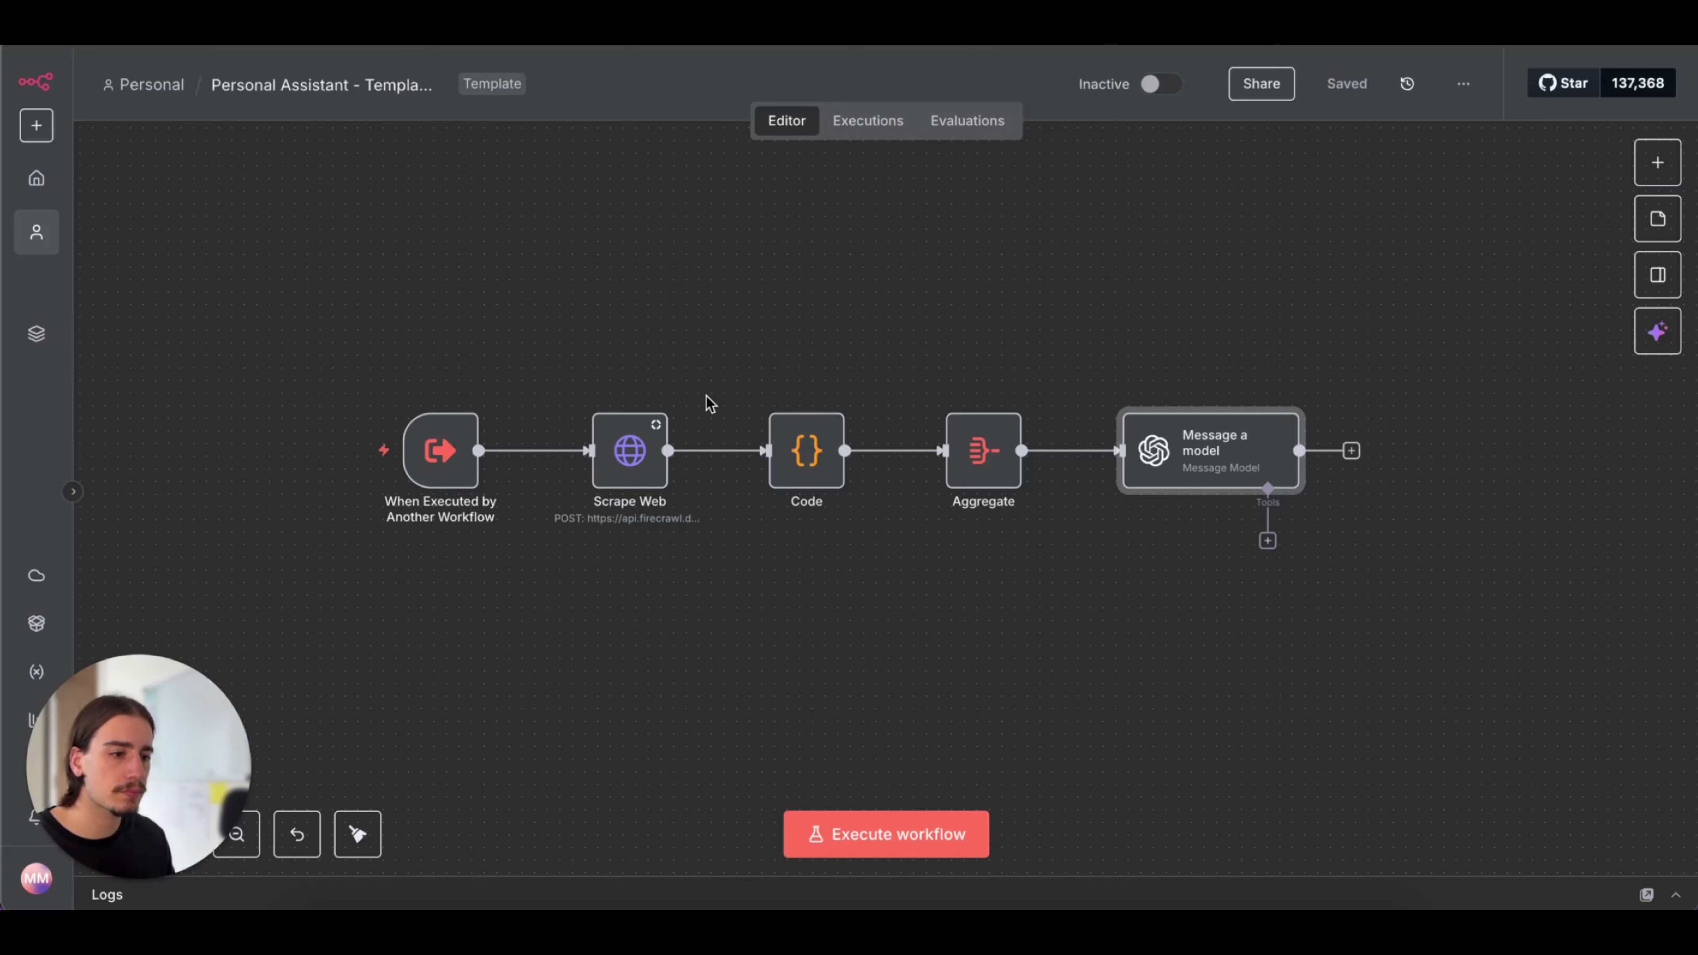
{"action": "mouse_move", "coordinate": [657, 426]}
{"action": "double_click", "coordinate": [623, 458]}
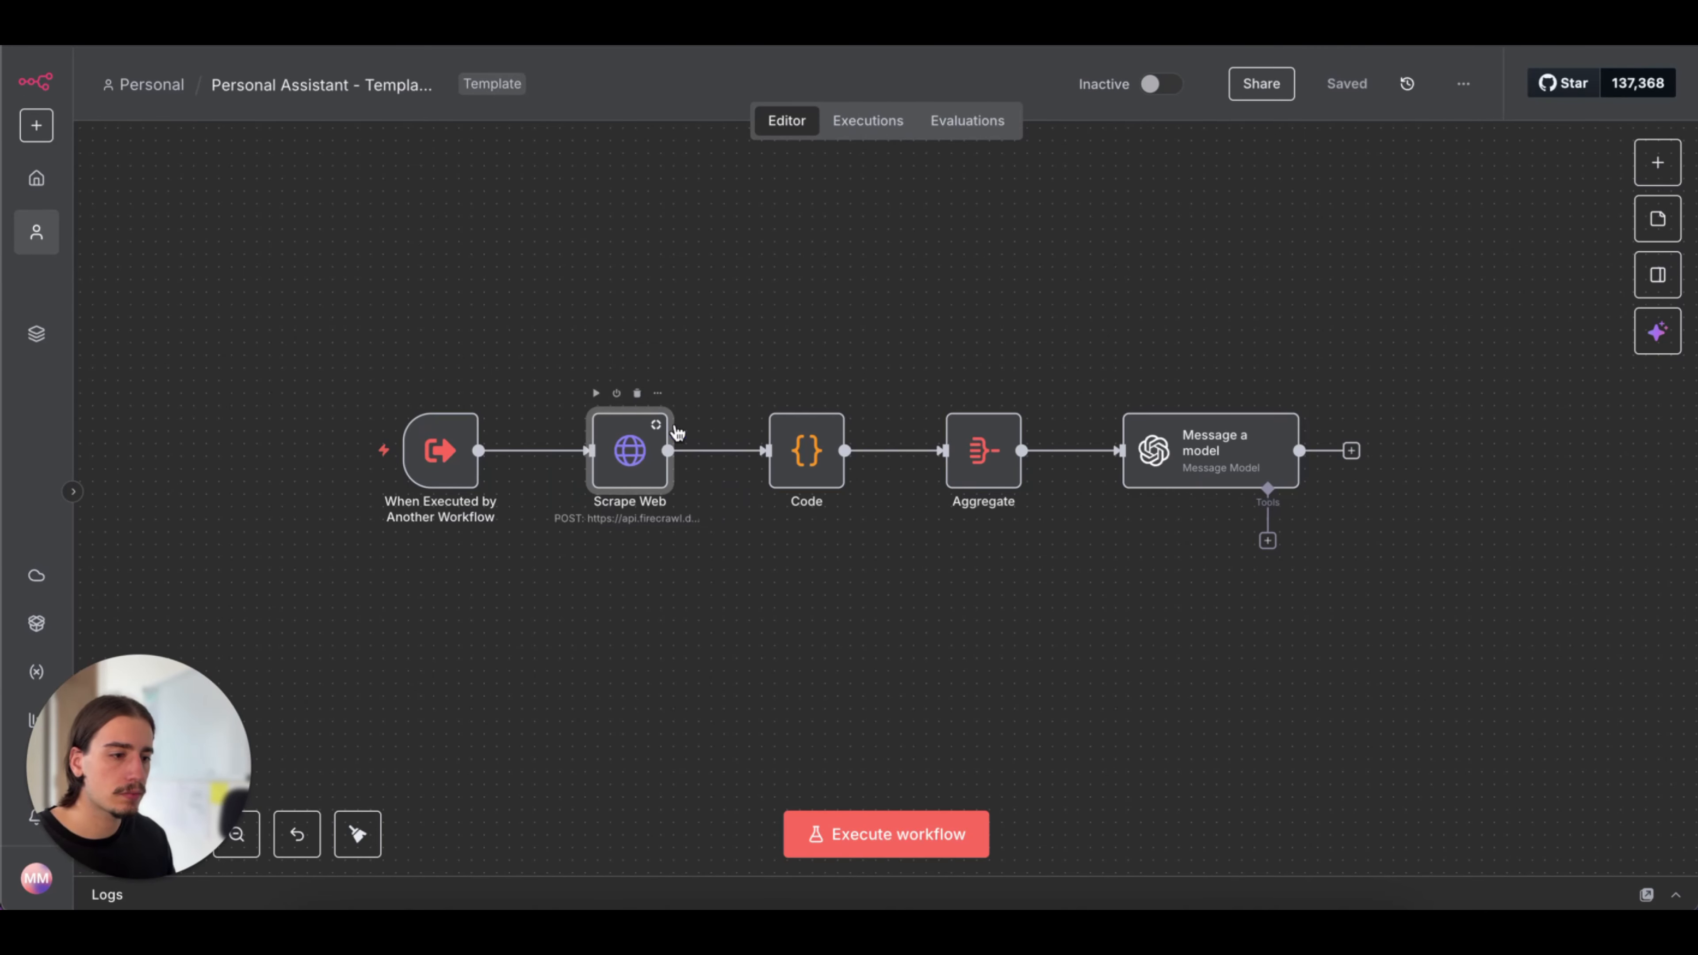
{"action": "double_click", "coordinate": [629, 449]}
{"action": "scroll", "coordinate": [746, 648], "scroll_direction": "down", "scroll_amount": 3}
{"action": "scroll", "coordinate": [746, 648], "scroll_direction": "down", "scroll_amount": 1}
{"action": "left_click", "coordinate": [766, 614]}
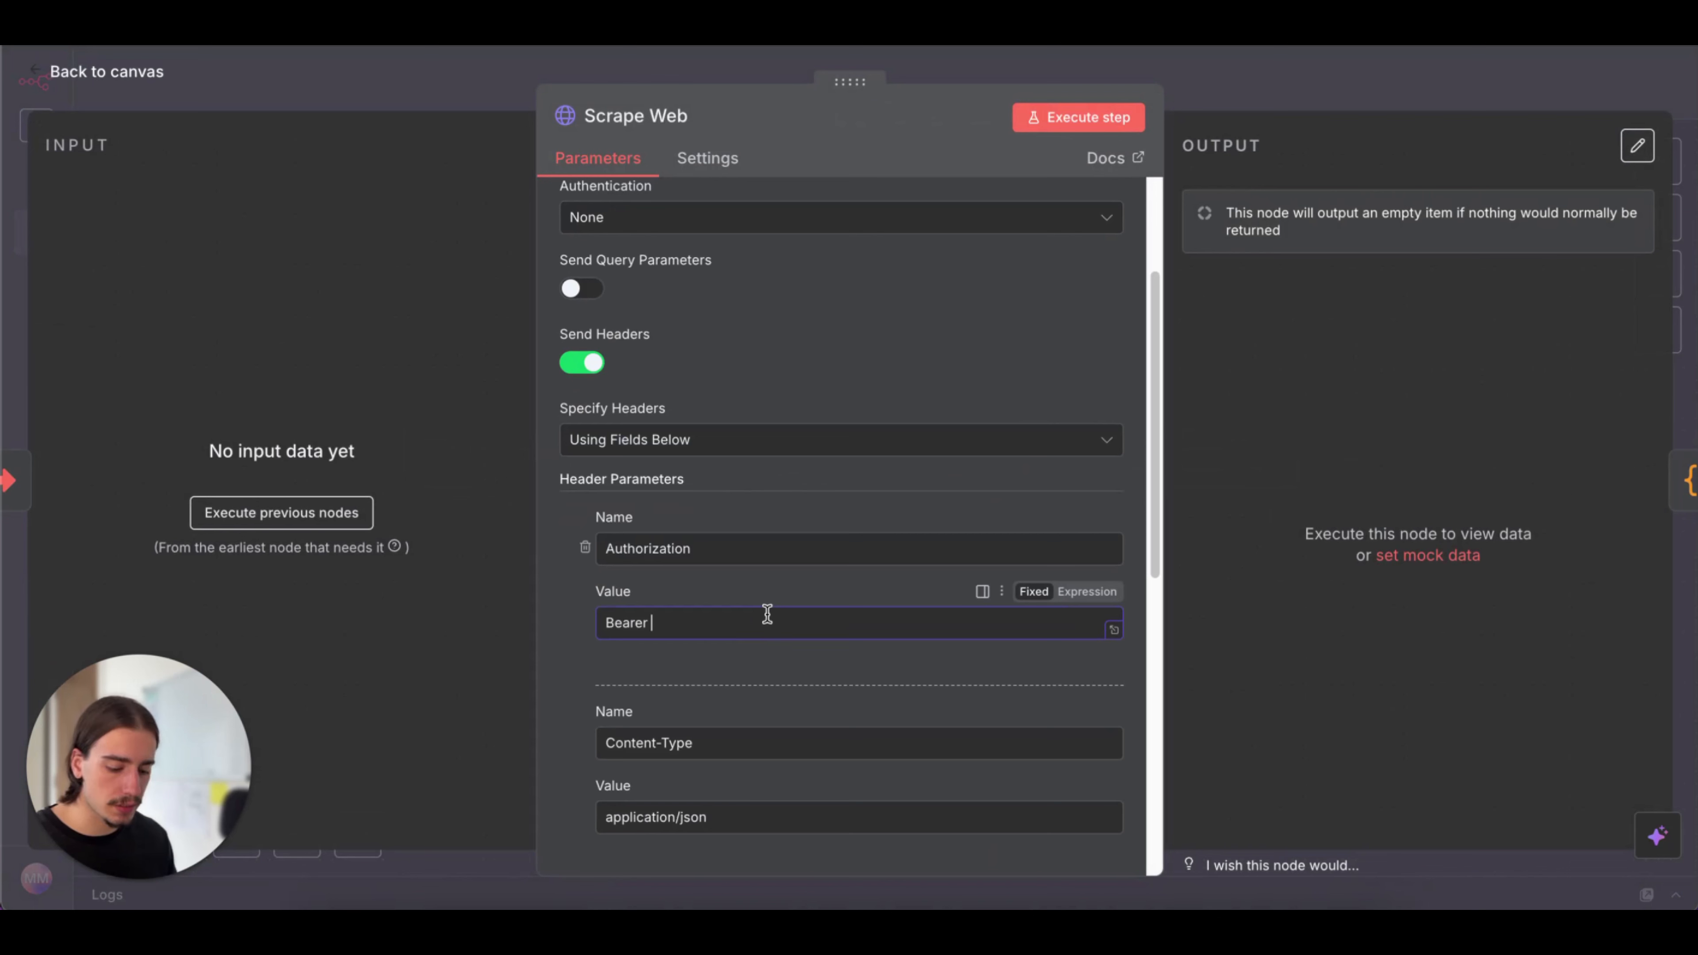
{"action": "key", "text": "ctrl+v"}
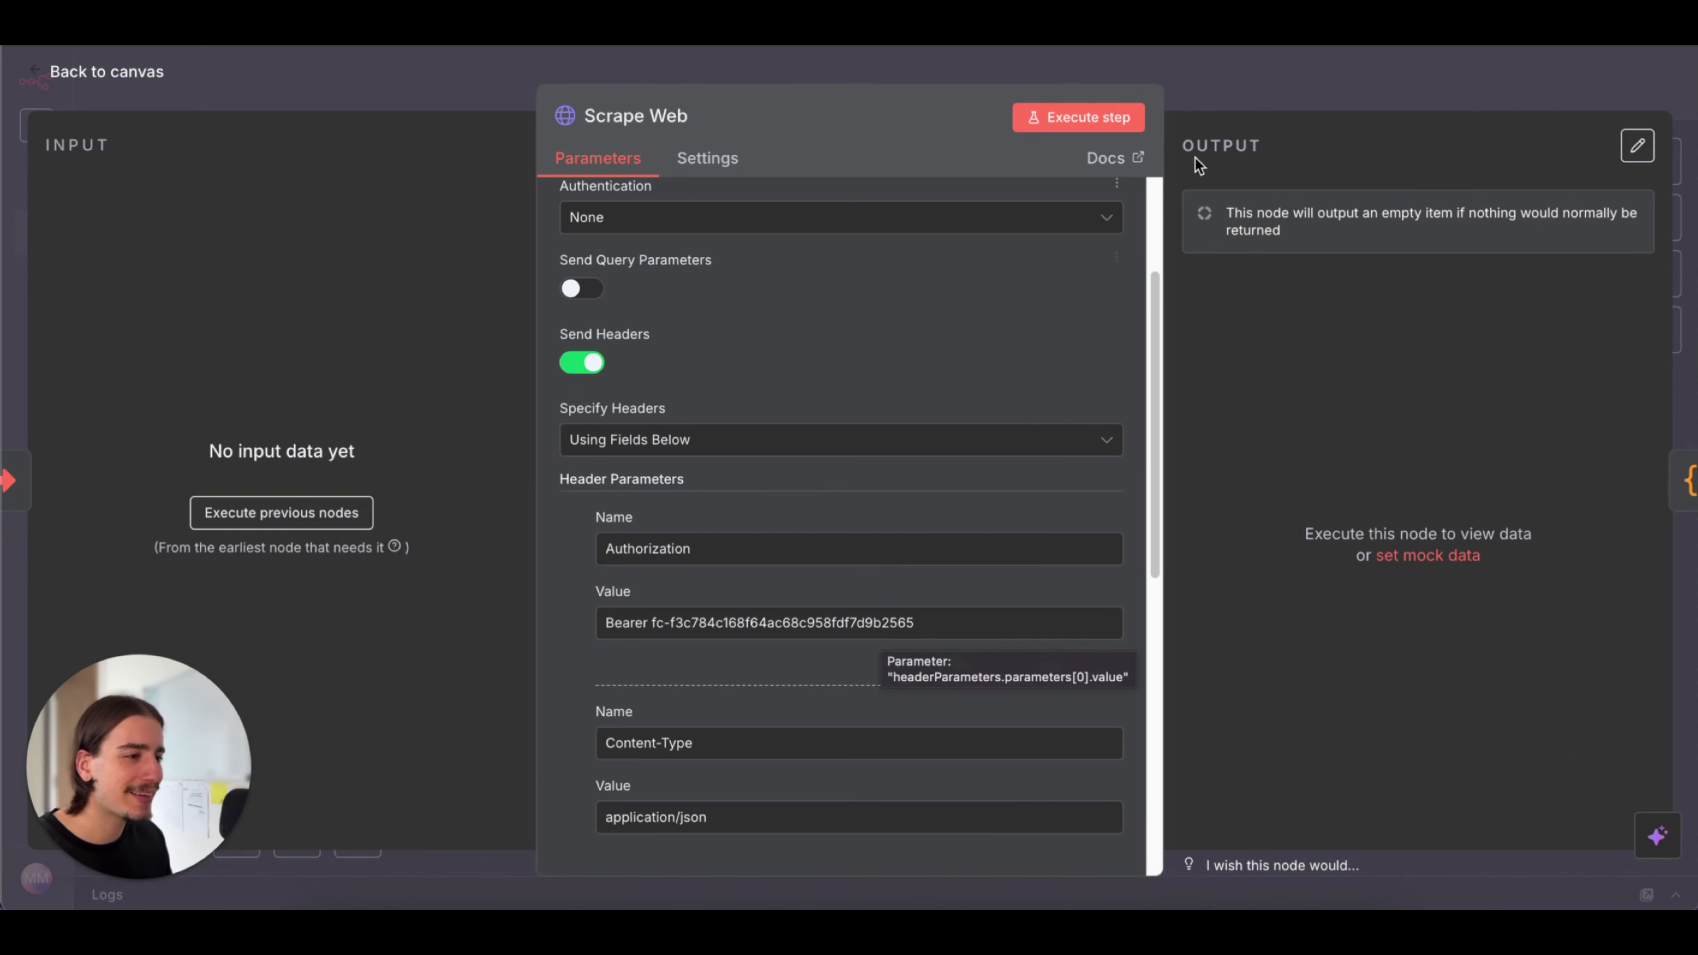
{"action": "left_click", "coordinate": [1234, 106]}
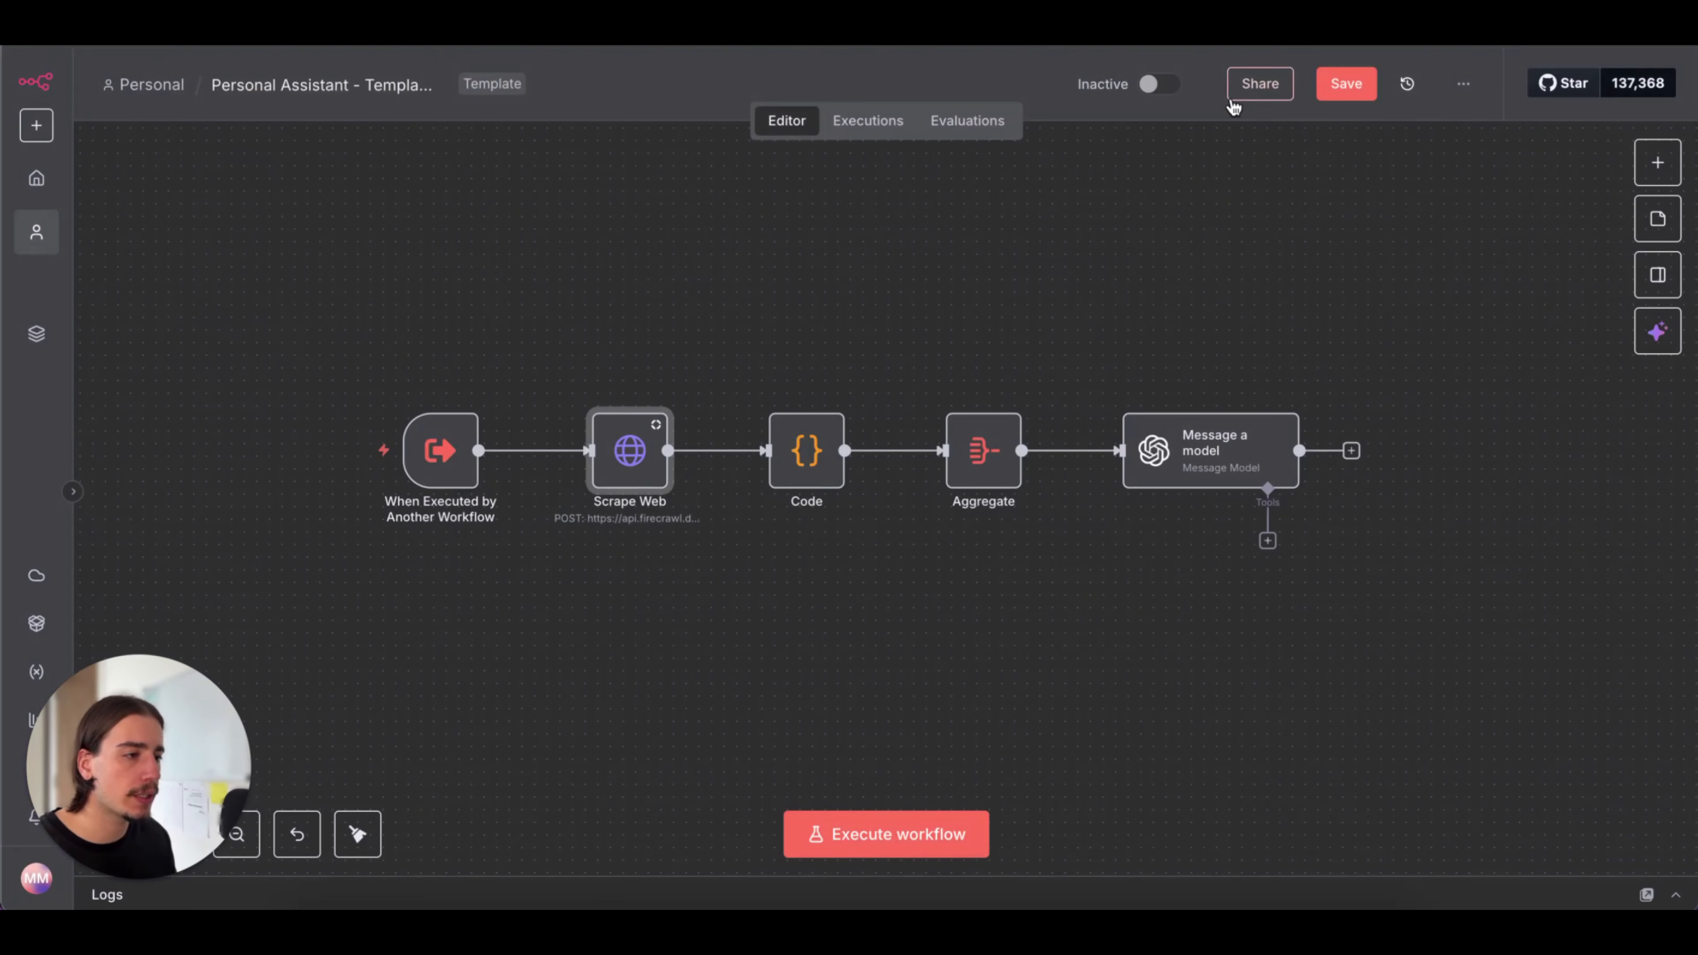
{"action": "left_click", "coordinate": [1340, 84]}
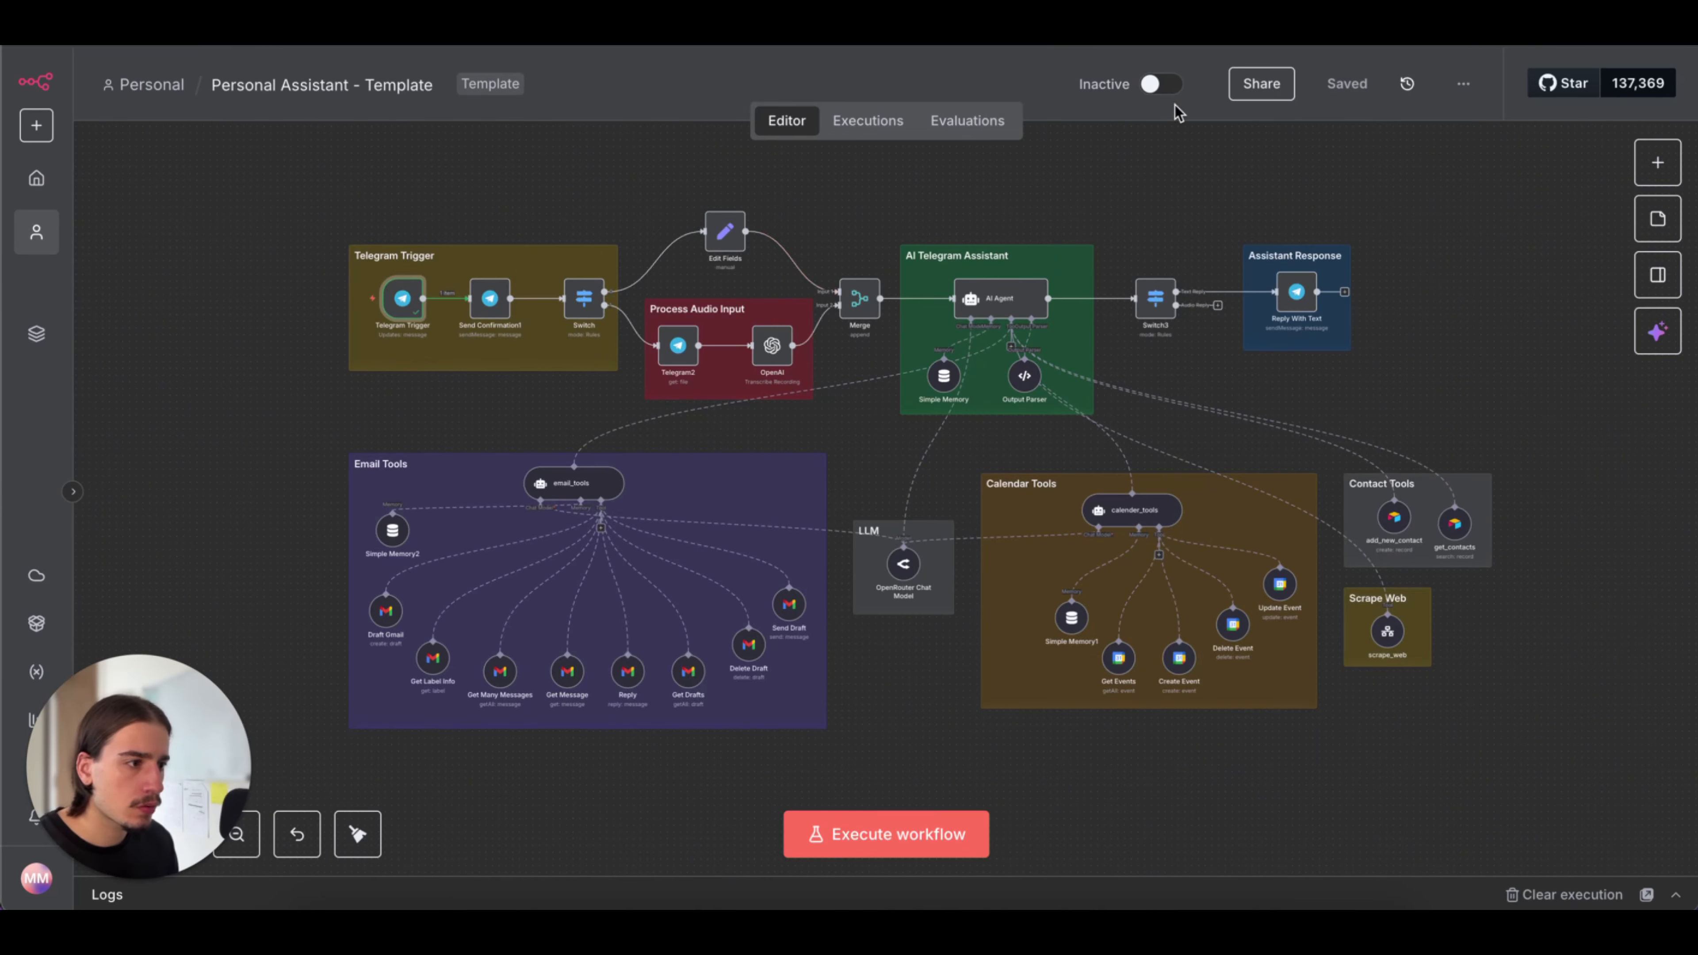
Activate the main Personal Assistant - Template workflow and dismiss the production checklist
{"action": "left_click", "coordinate": [1164, 85]}
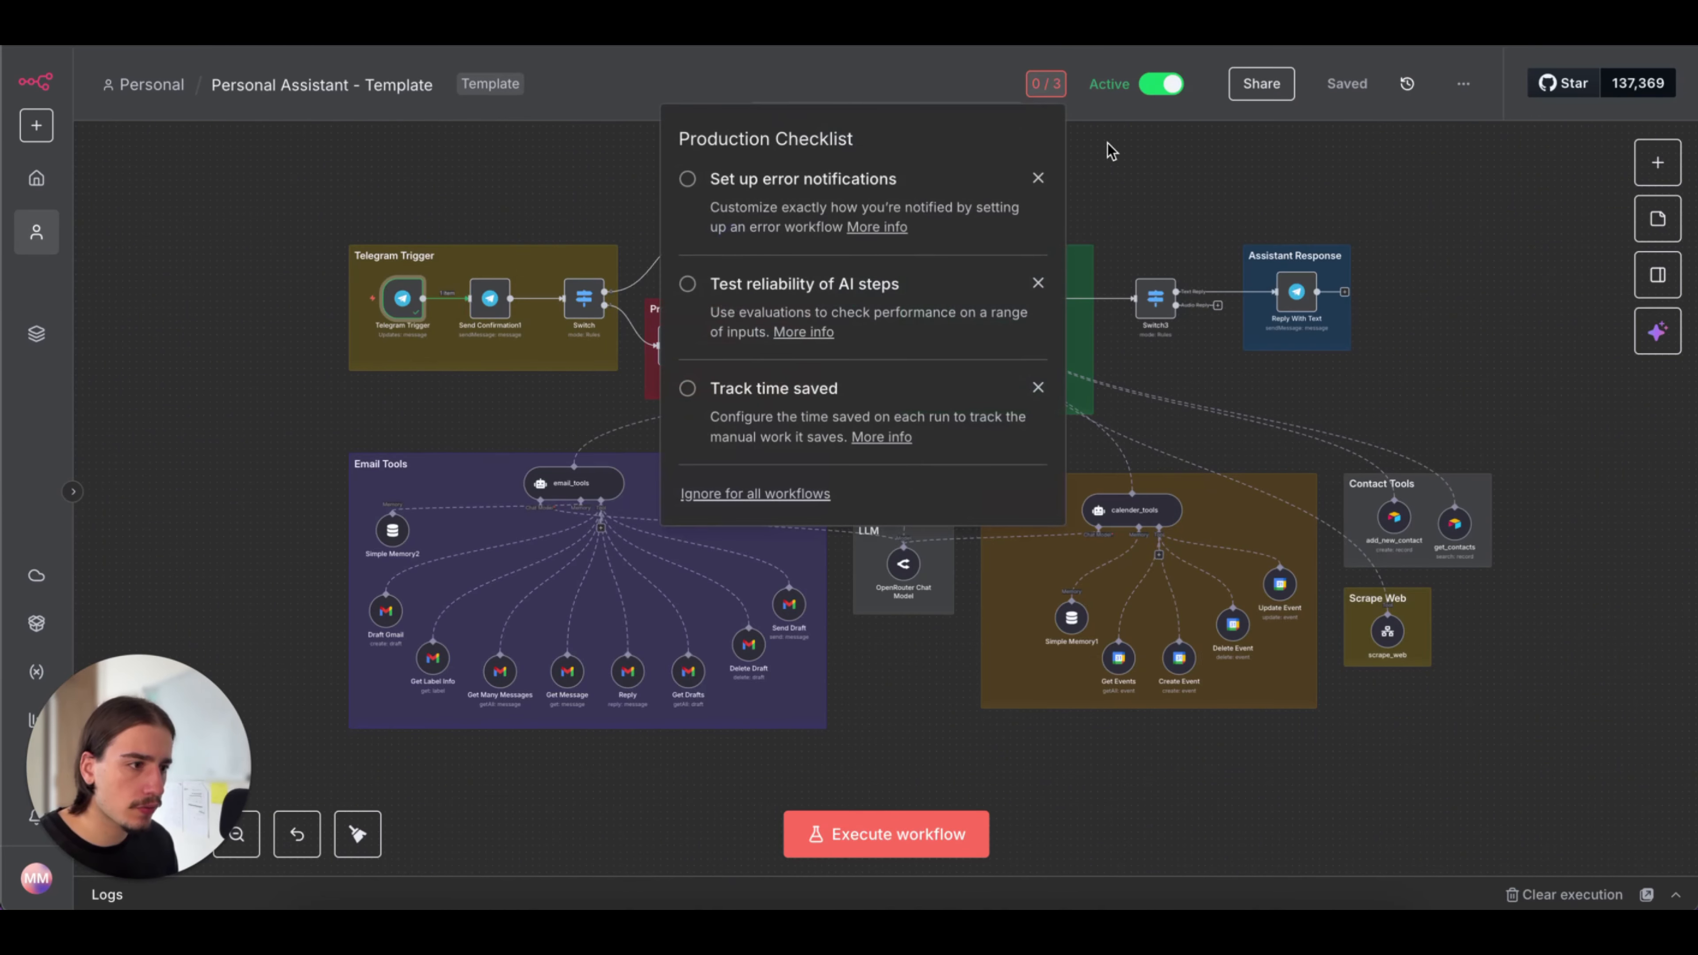
{"action": "left_click", "coordinate": [1085, 137]}
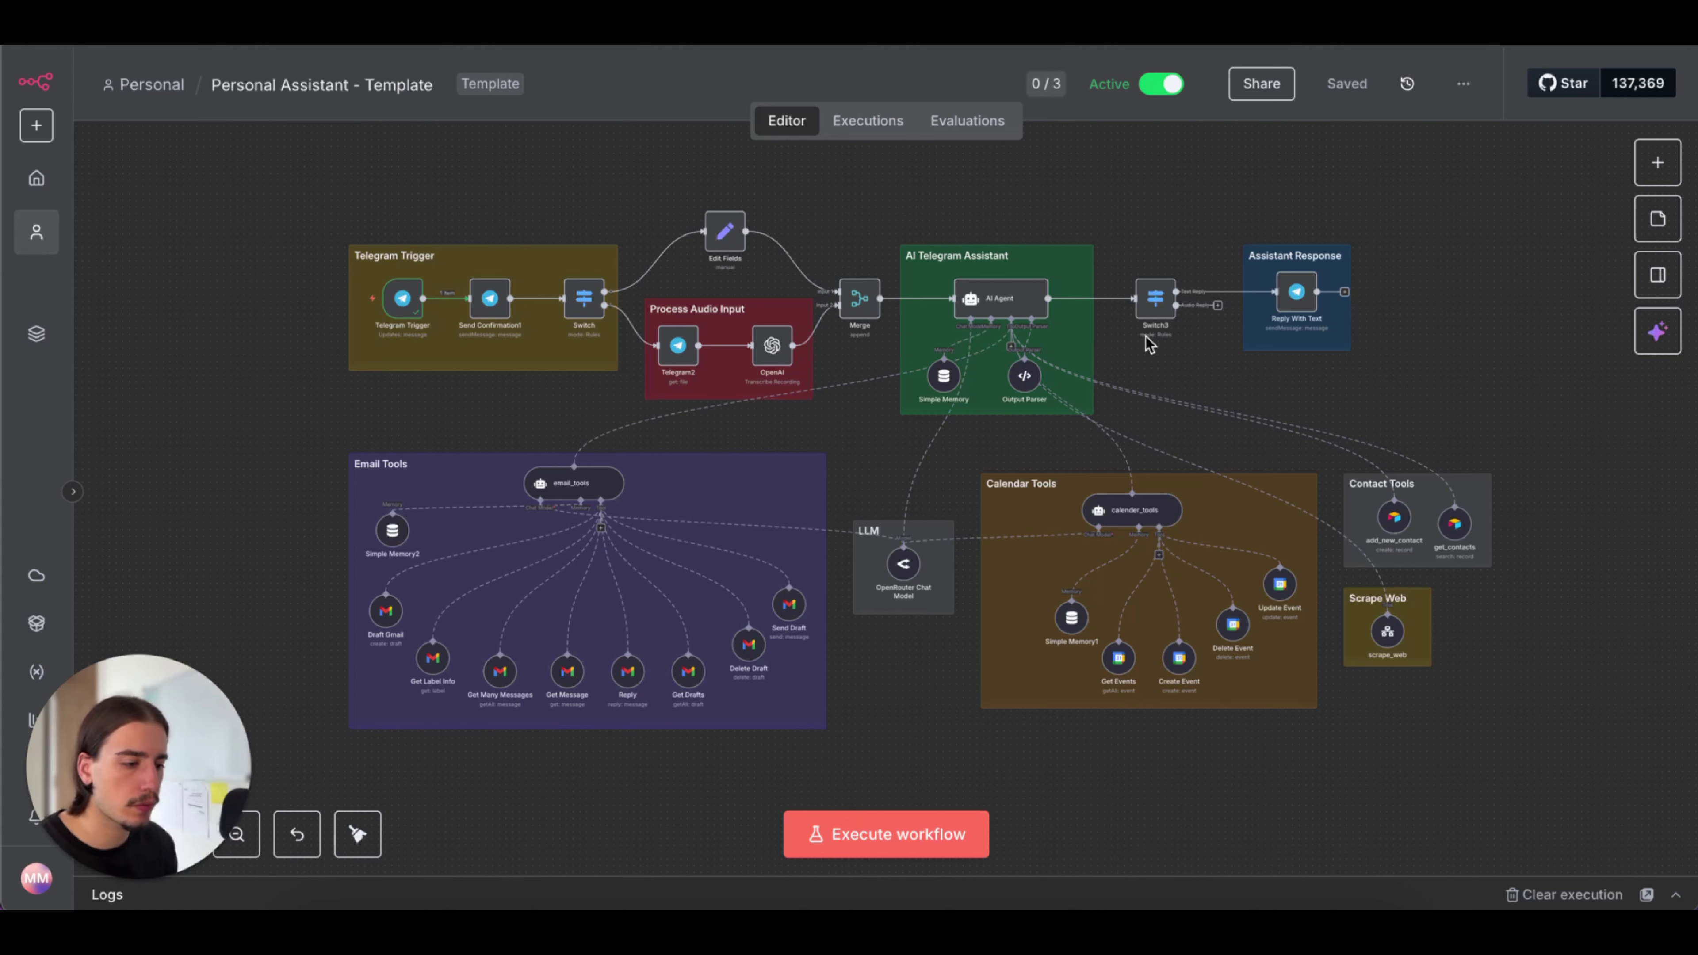
Switch to Telegram, send a short voice message to the personalassistant bot and read its replies
{"action": "left_click", "coordinate": [1103, 897]}
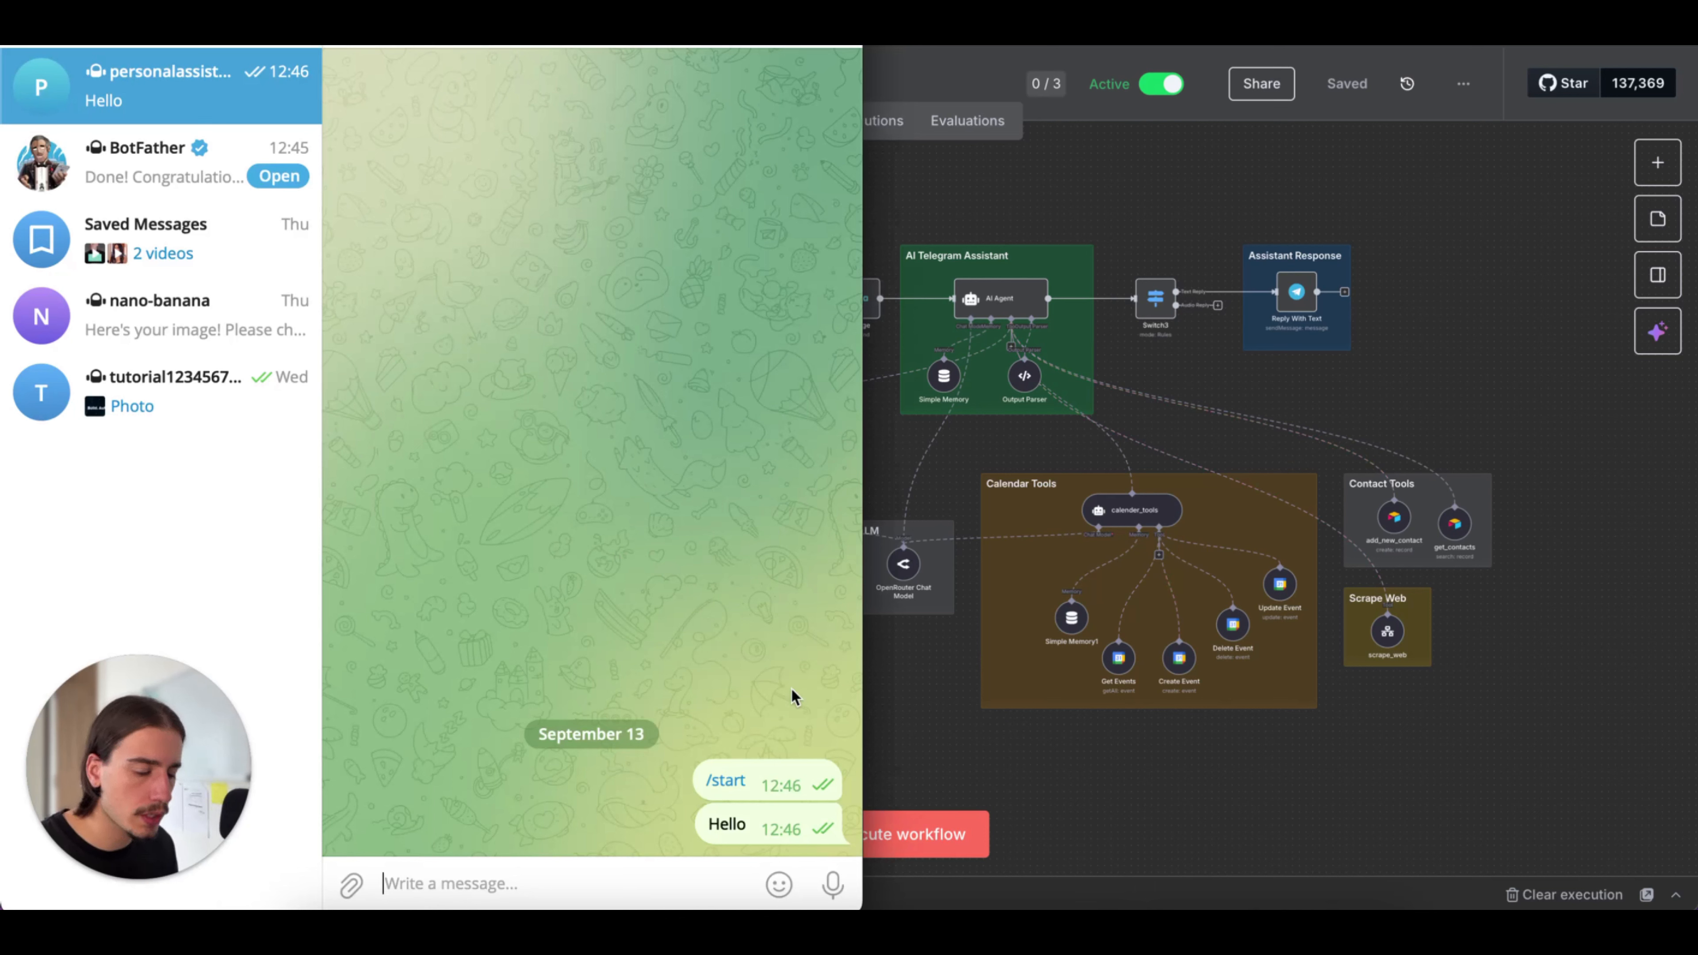
{"action": "left_click_drag", "start_coordinate": [844, 891], "coordinate": [844, 891]}
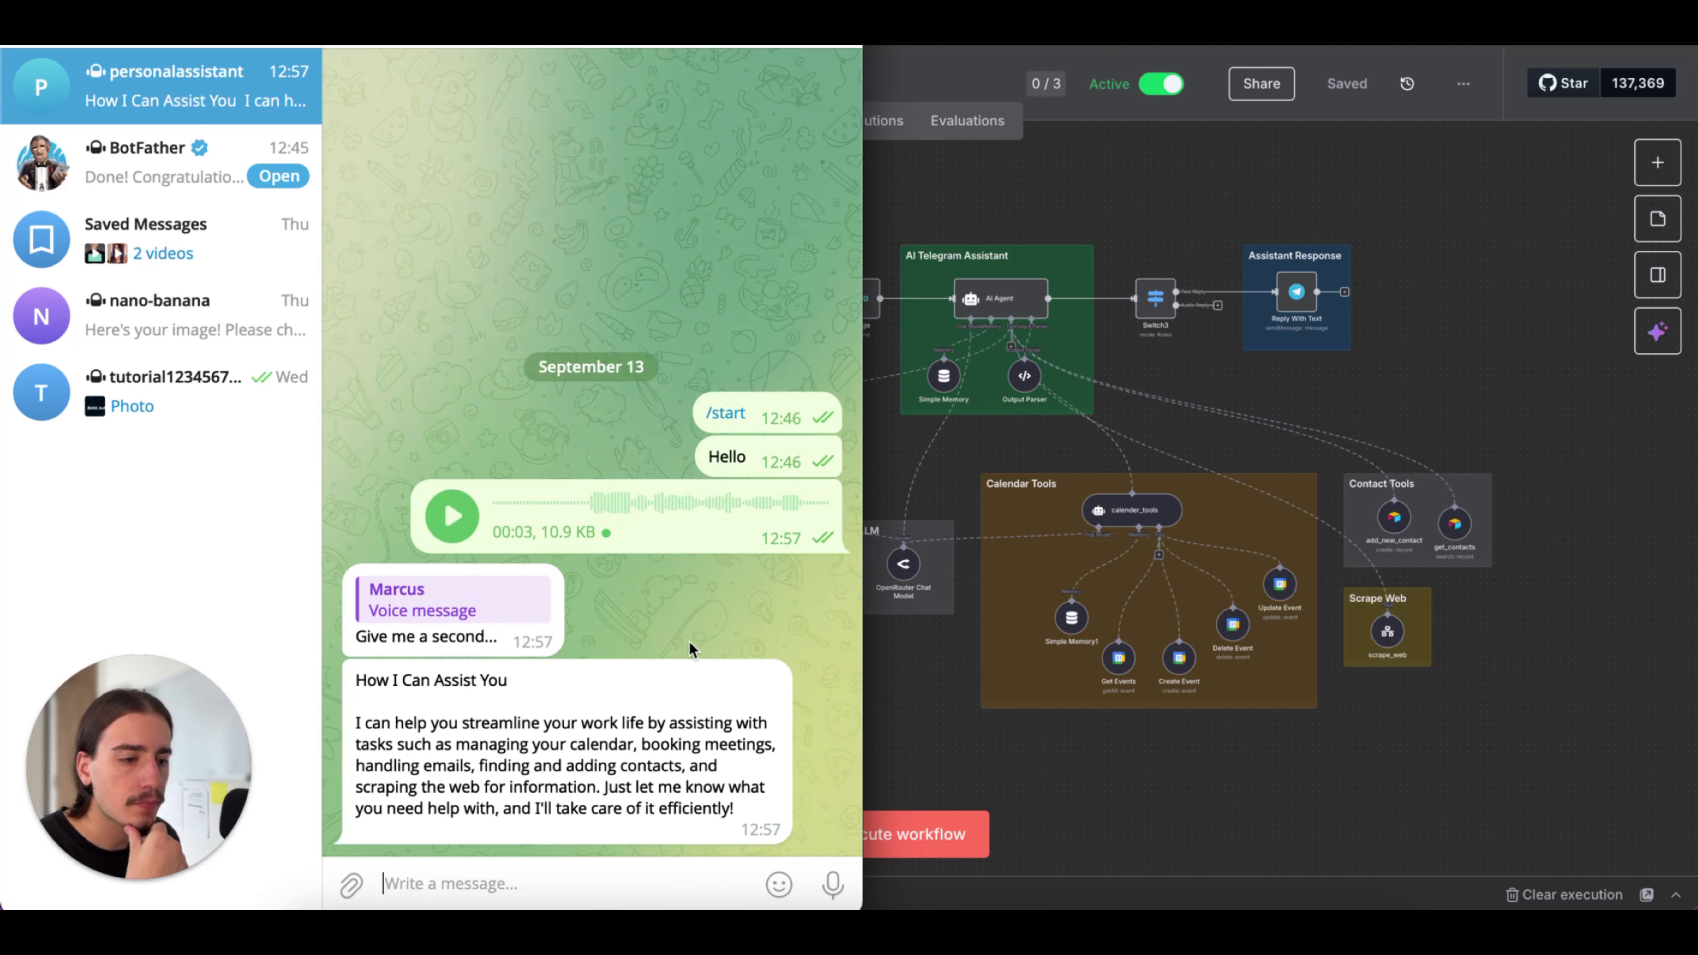
{"action": "double_click", "coordinate": [412, 611]}
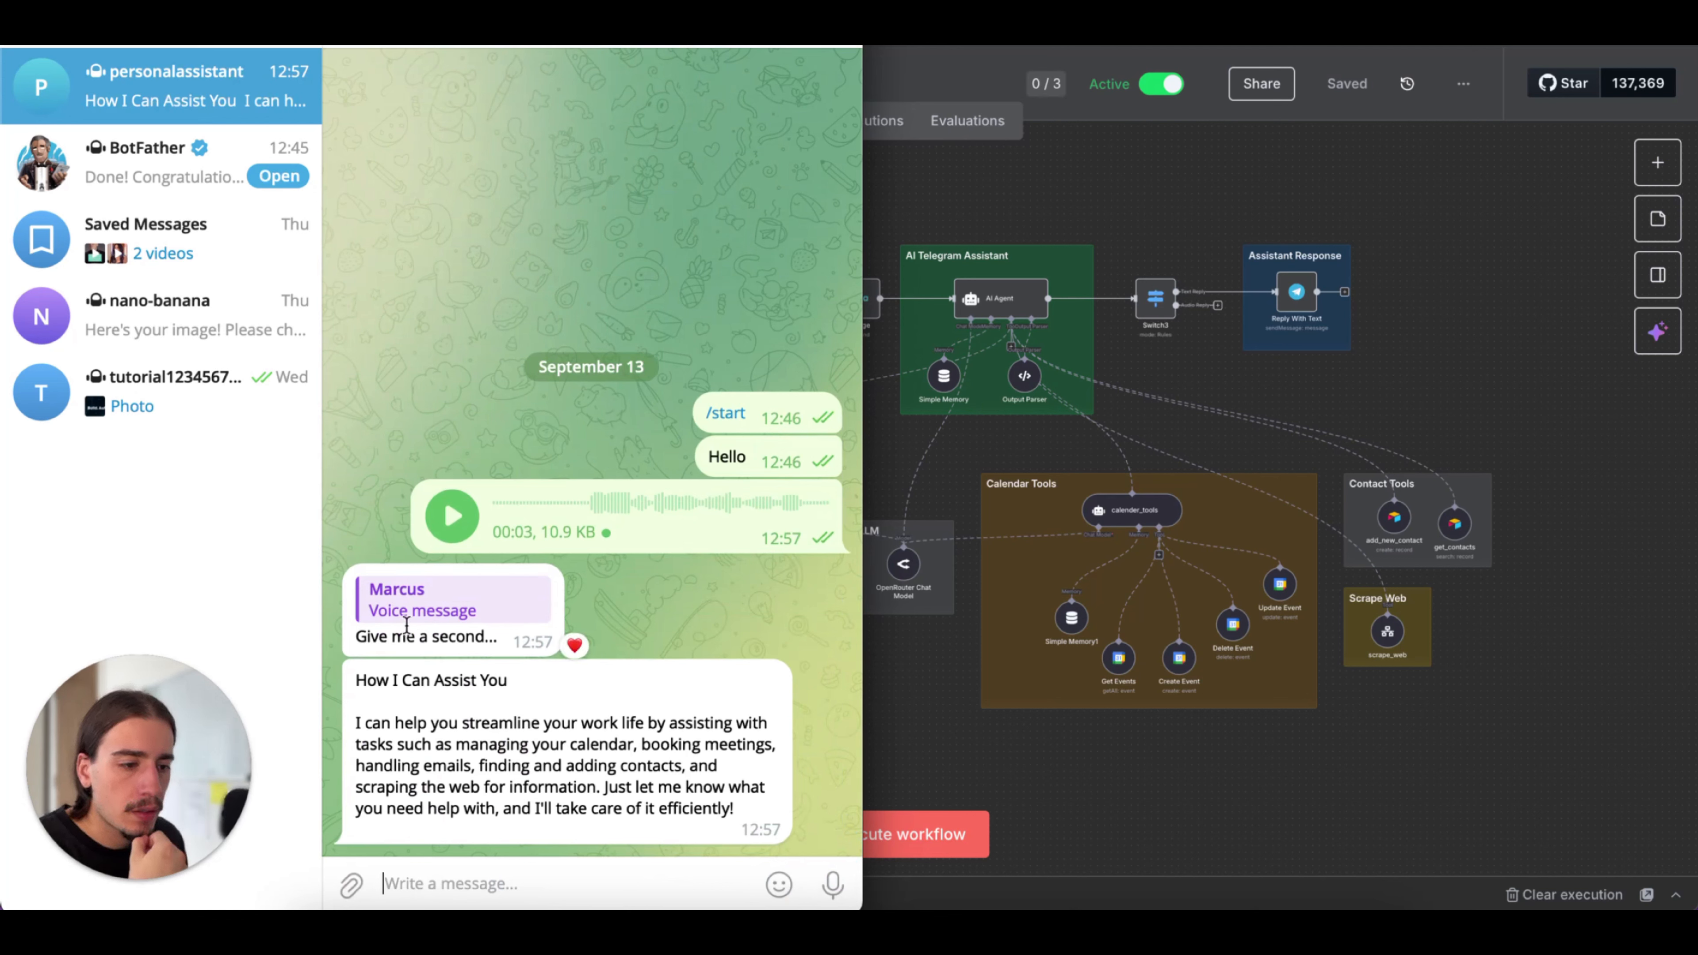
{"action": "double_click", "coordinate": [395, 676]}
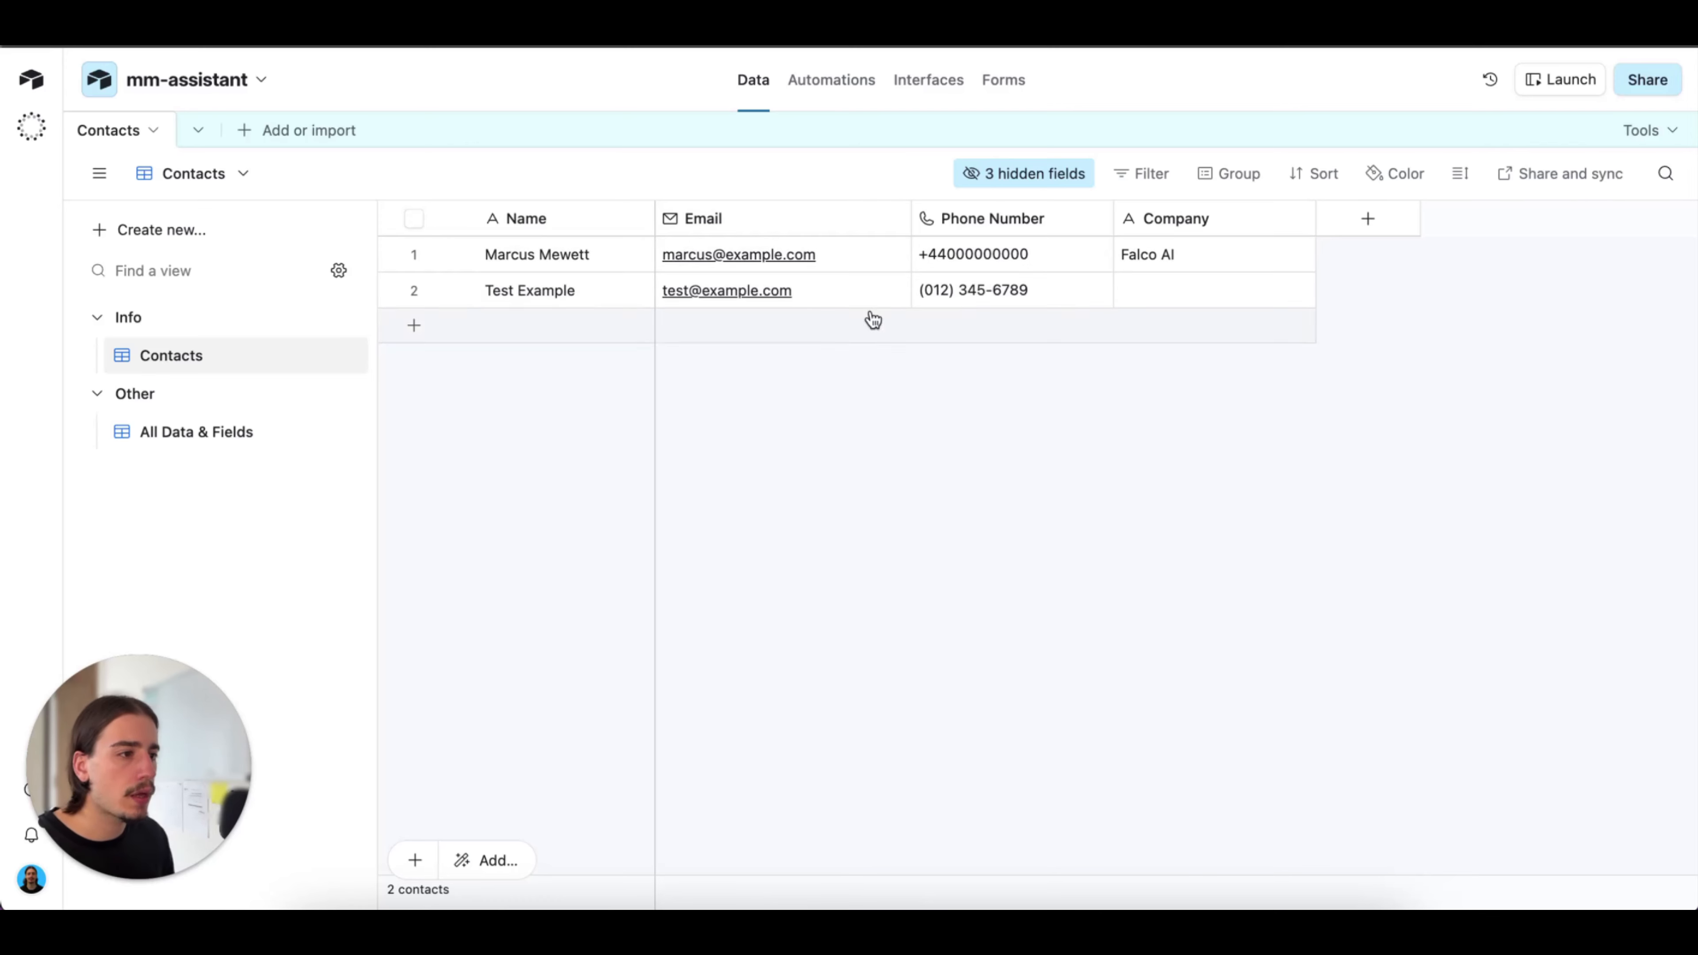
Switch to Telegram, send the personalassistant bot a voice message asking for all contacts, and compare its reply with the Airtable Contacts table
{"action": "left_click", "coordinate": [1106, 905]}
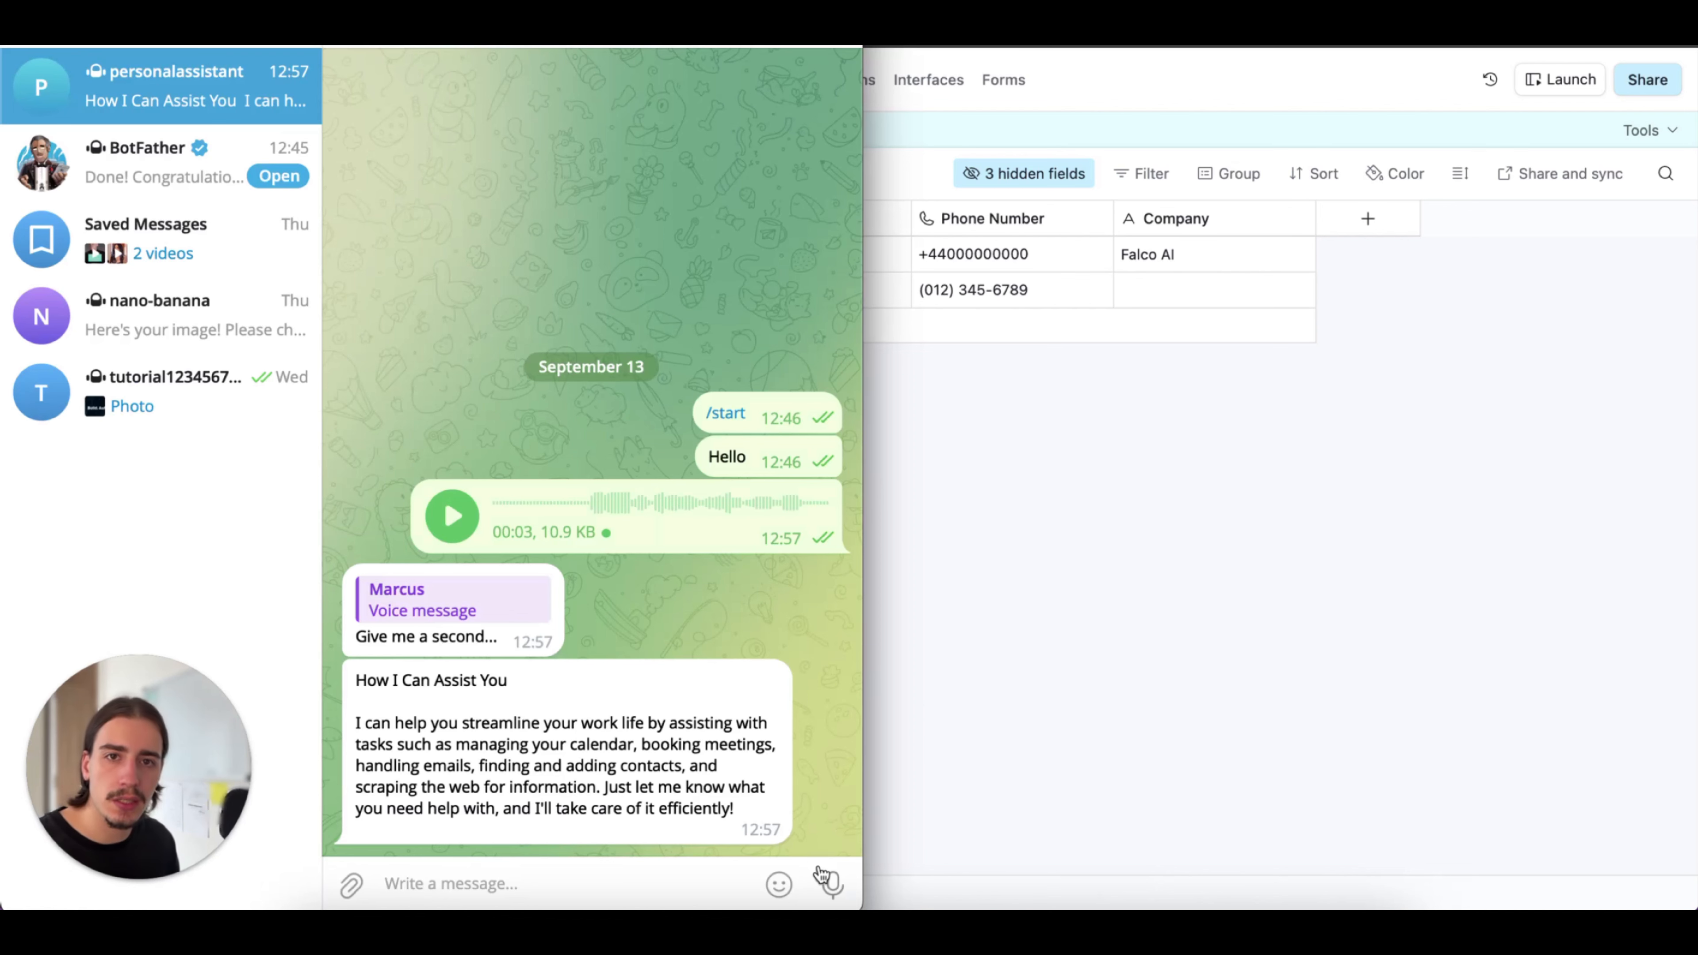
{"action": "left_click_drag", "start_coordinate": [824, 877], "coordinate": [829, 880]}
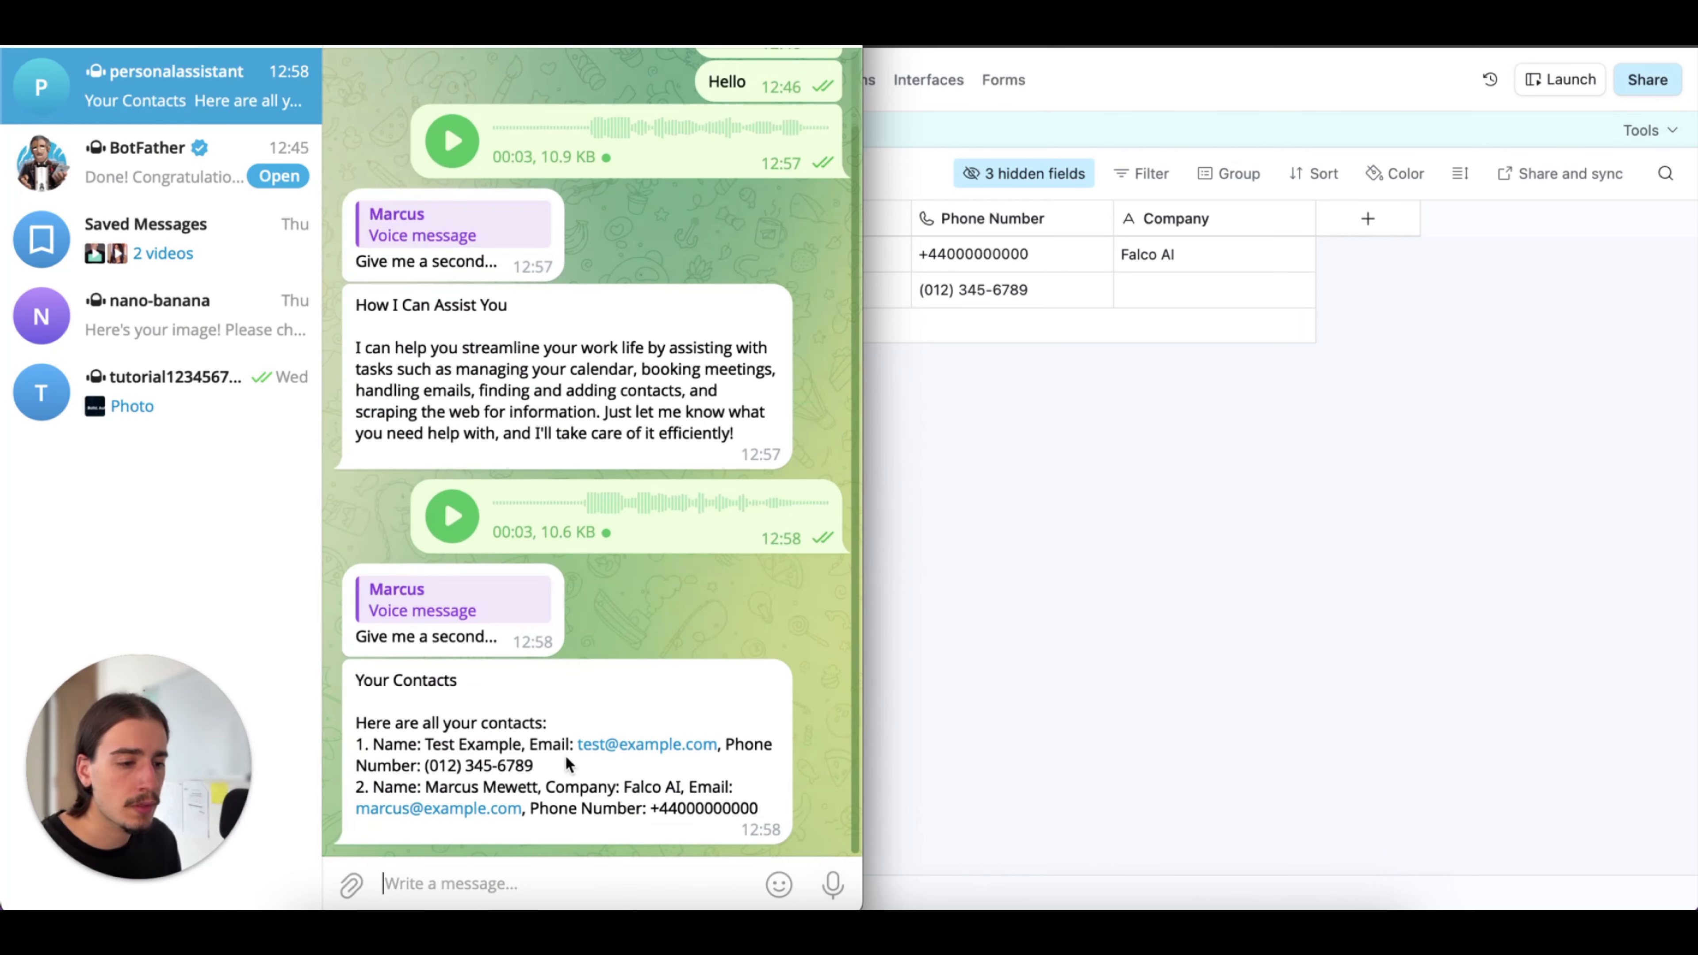
{"action": "double_click", "coordinate": [444, 773]}
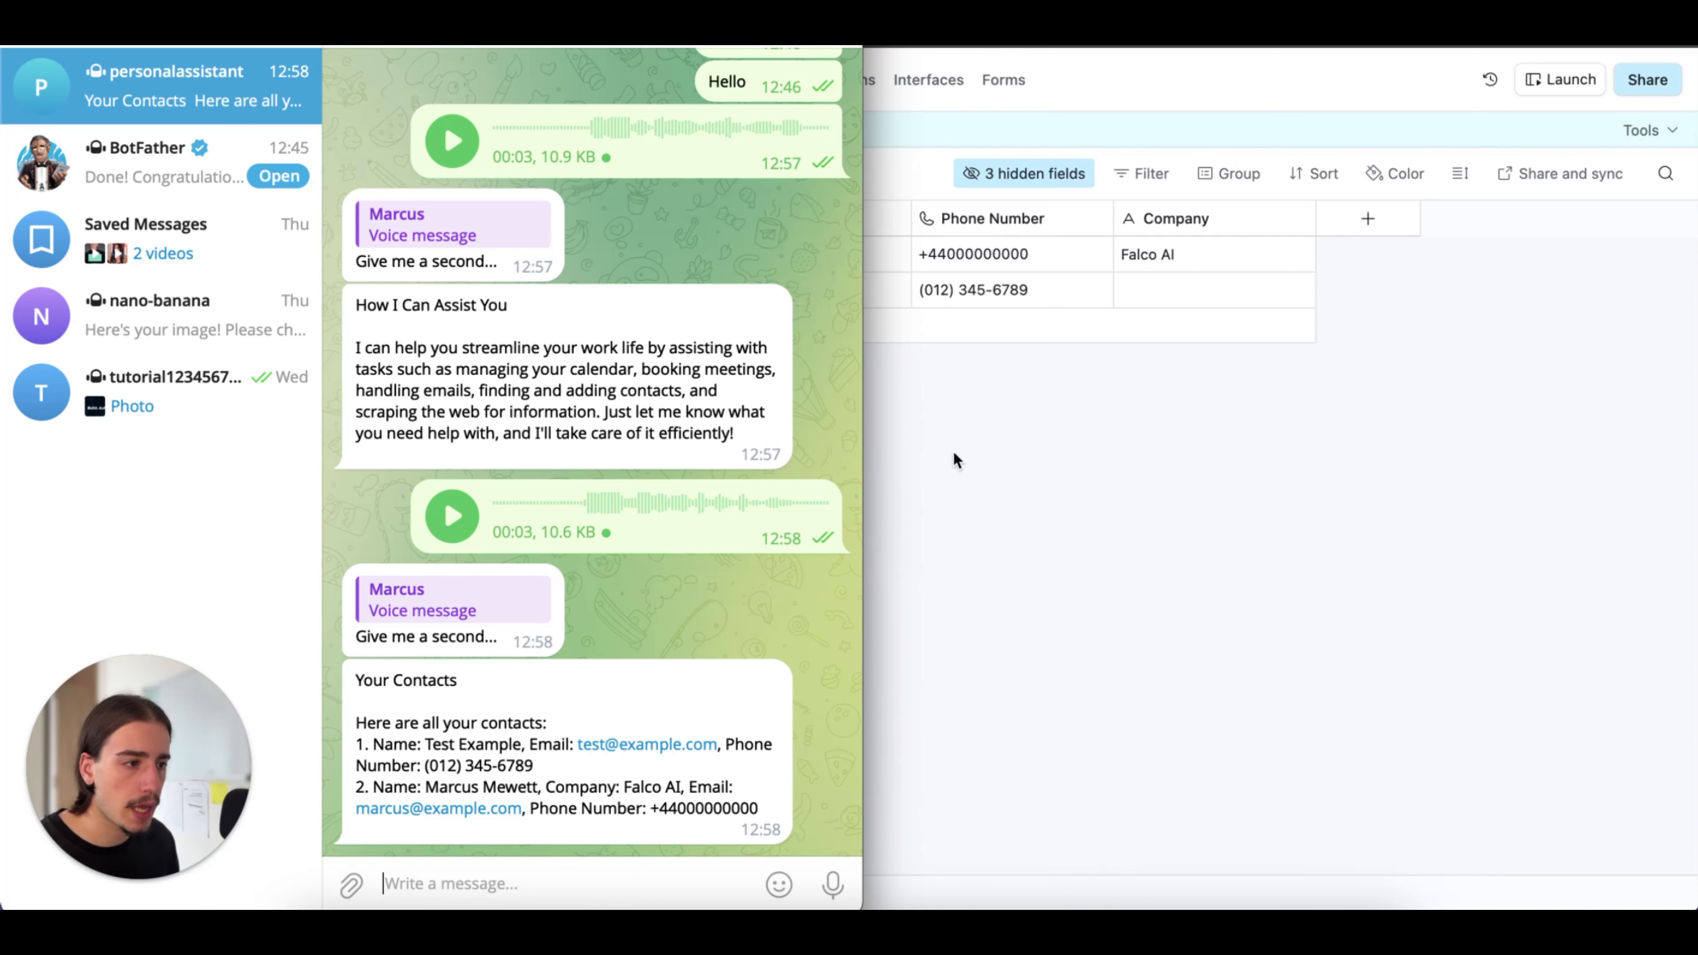
{"action": "left_click", "coordinate": [991, 472]}
Return to Telegram and send the bot a voice message to book a meeting with a contact tomorrow at 2pm and email about availability
{"action": "left_click", "coordinate": [1099, 893]}
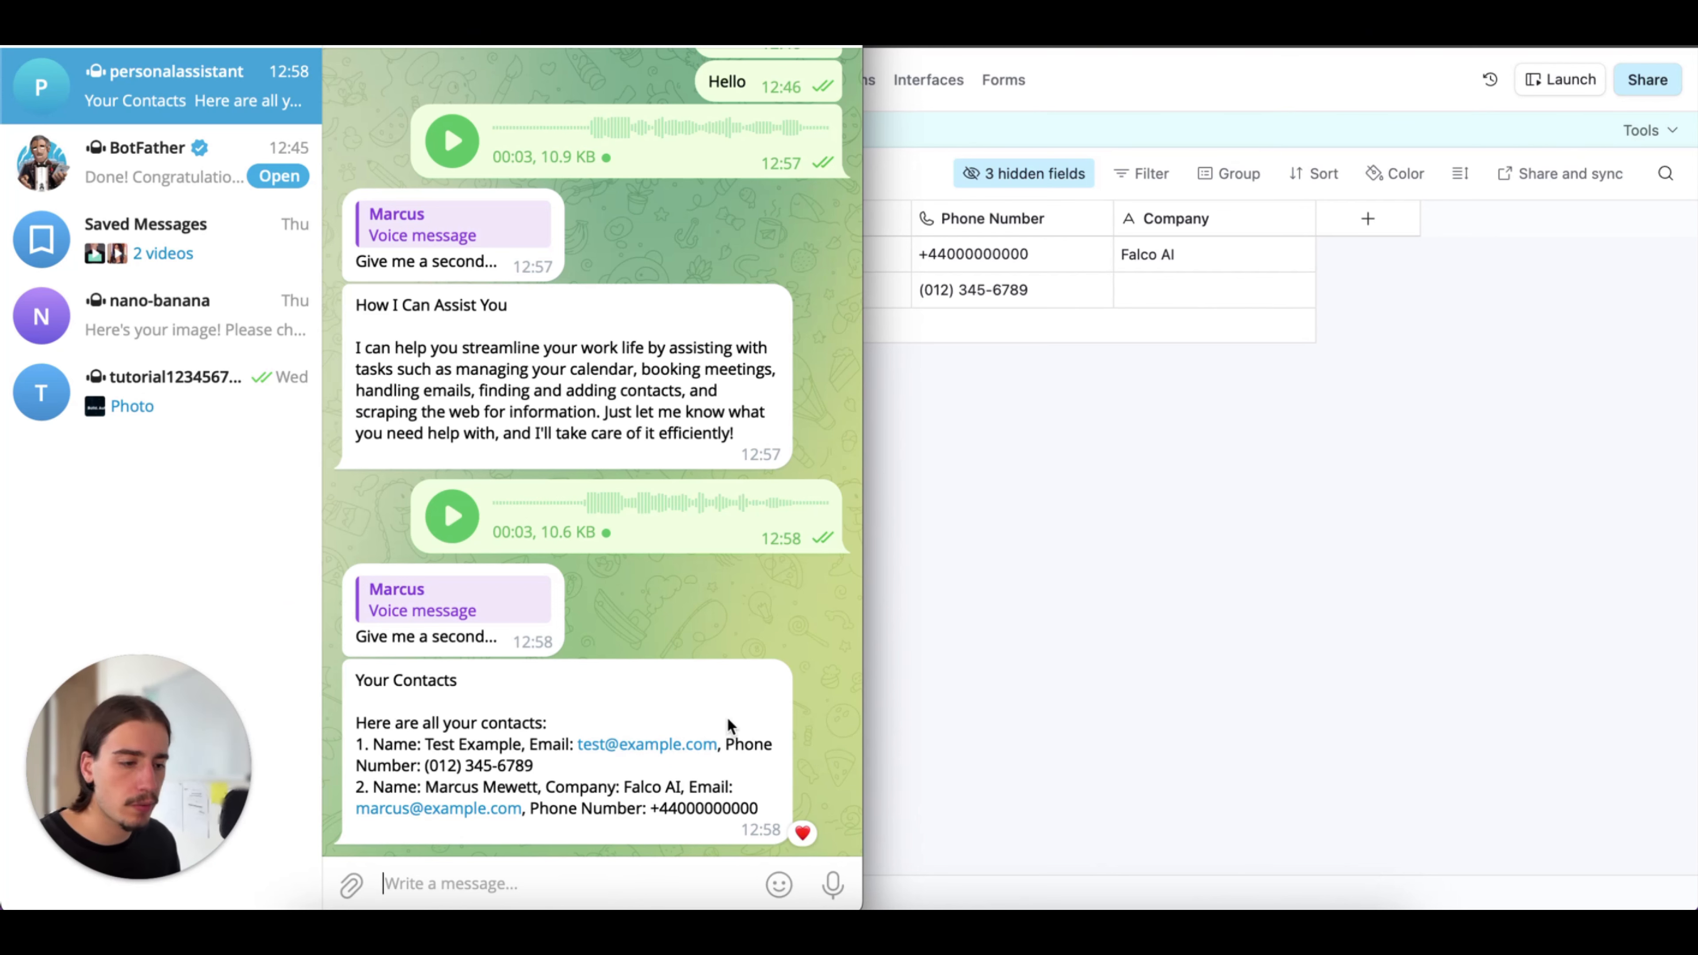
{"action": "left_click", "coordinate": [833, 882]}
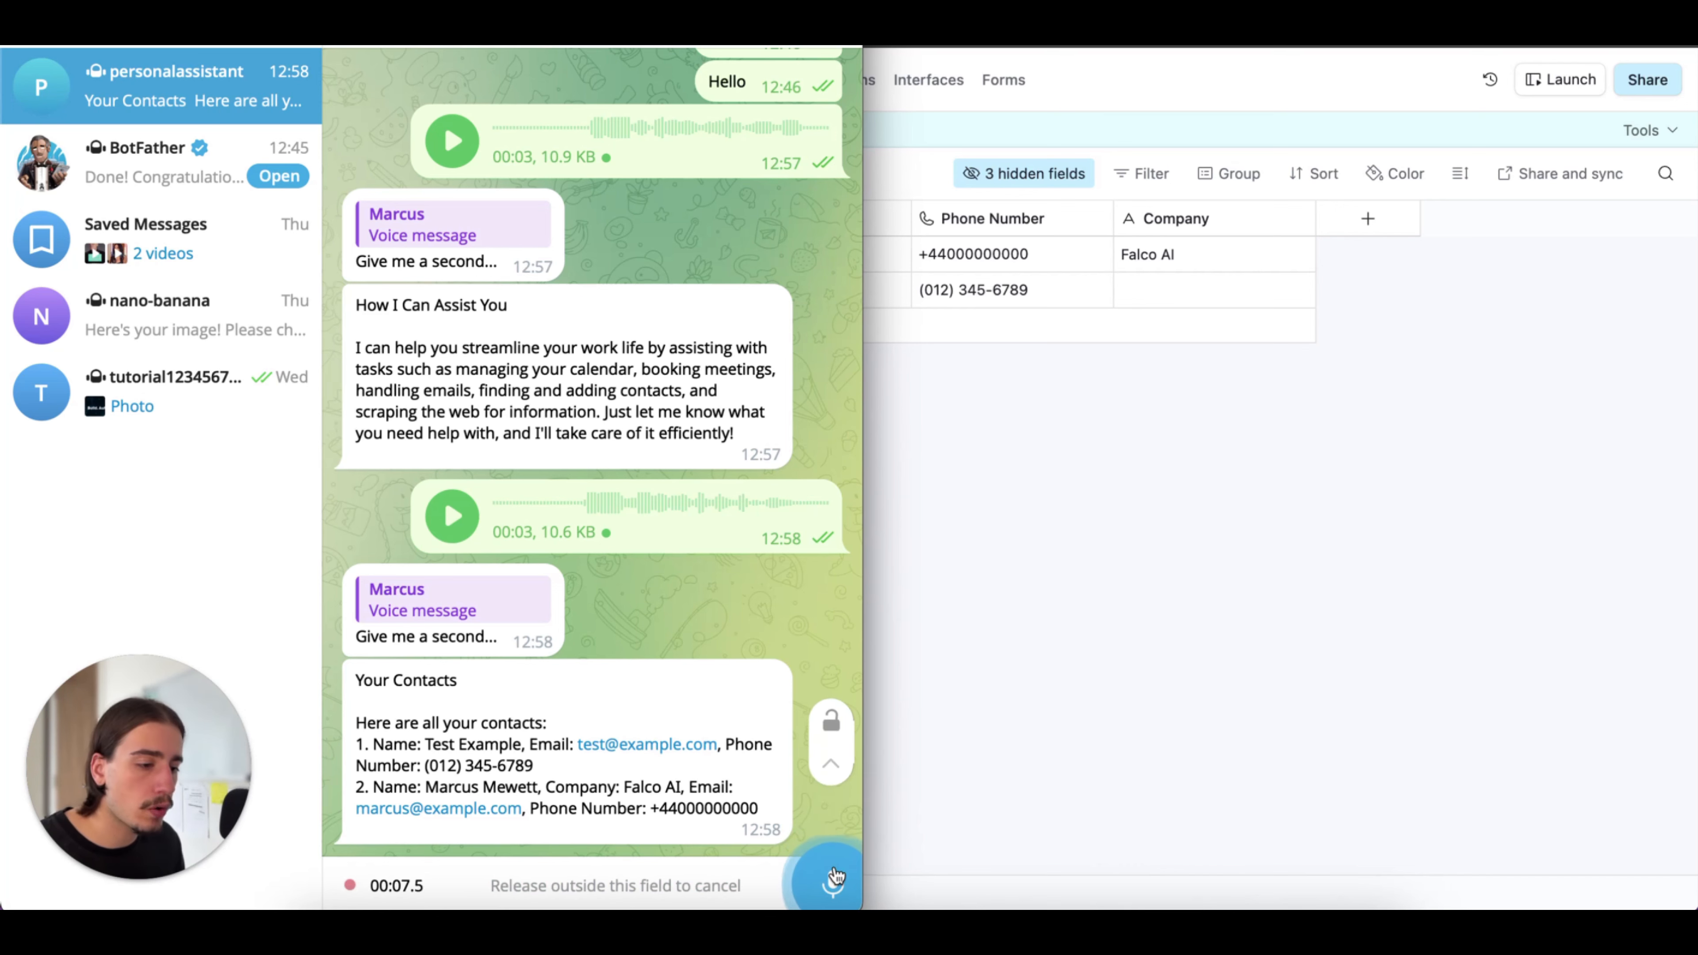
{"action": "left_click_drag", "start_coordinate": [836, 877], "coordinate": [834, 877]}
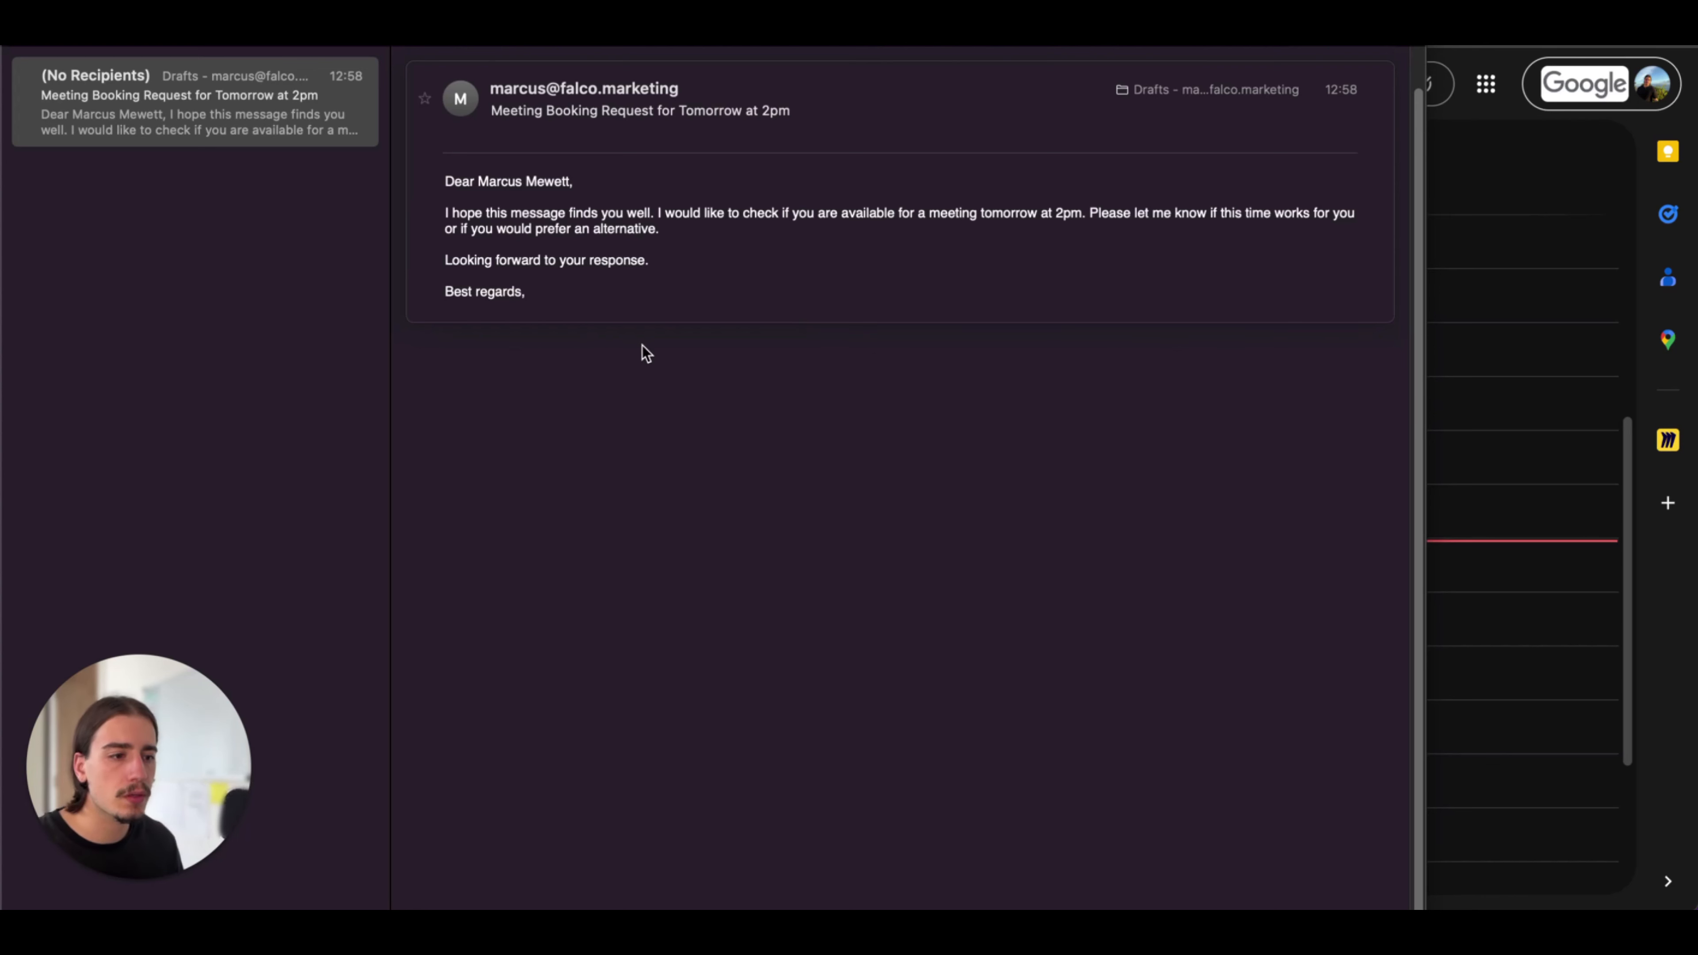
Switch to Google Calendar, go to September 14, 2025, and check the details of the 2 pm meeting event
{"action": "left_click", "coordinate": [1435, 315]}
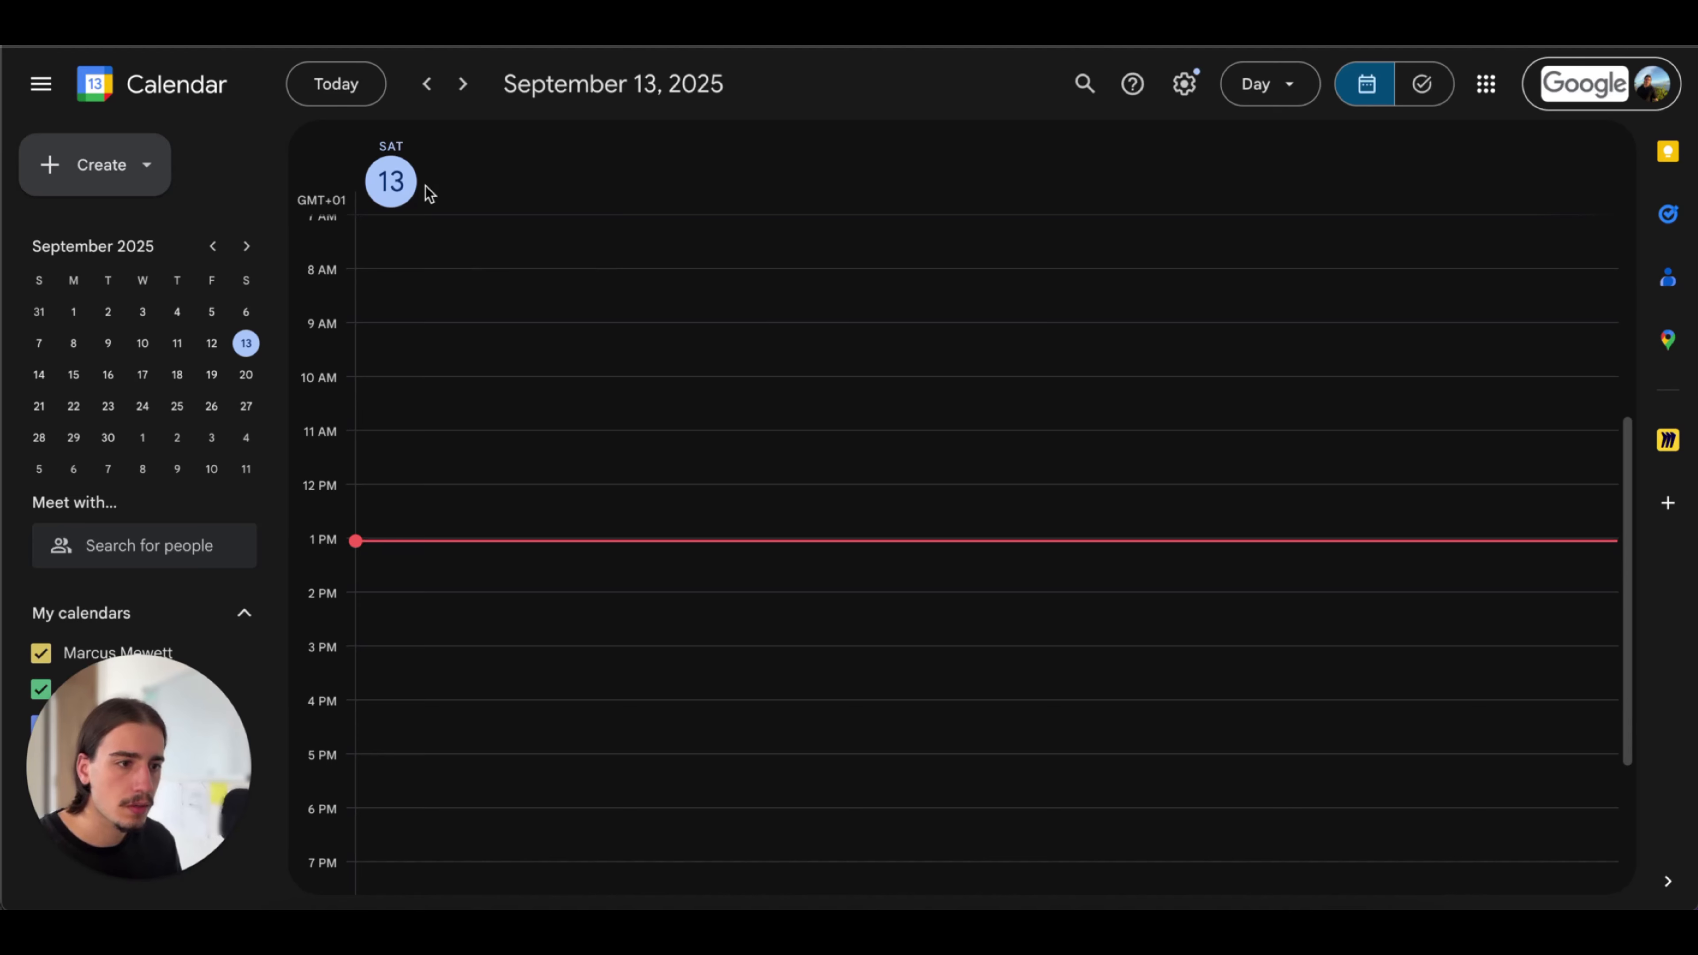
{"action": "left_click", "coordinate": [462, 84]}
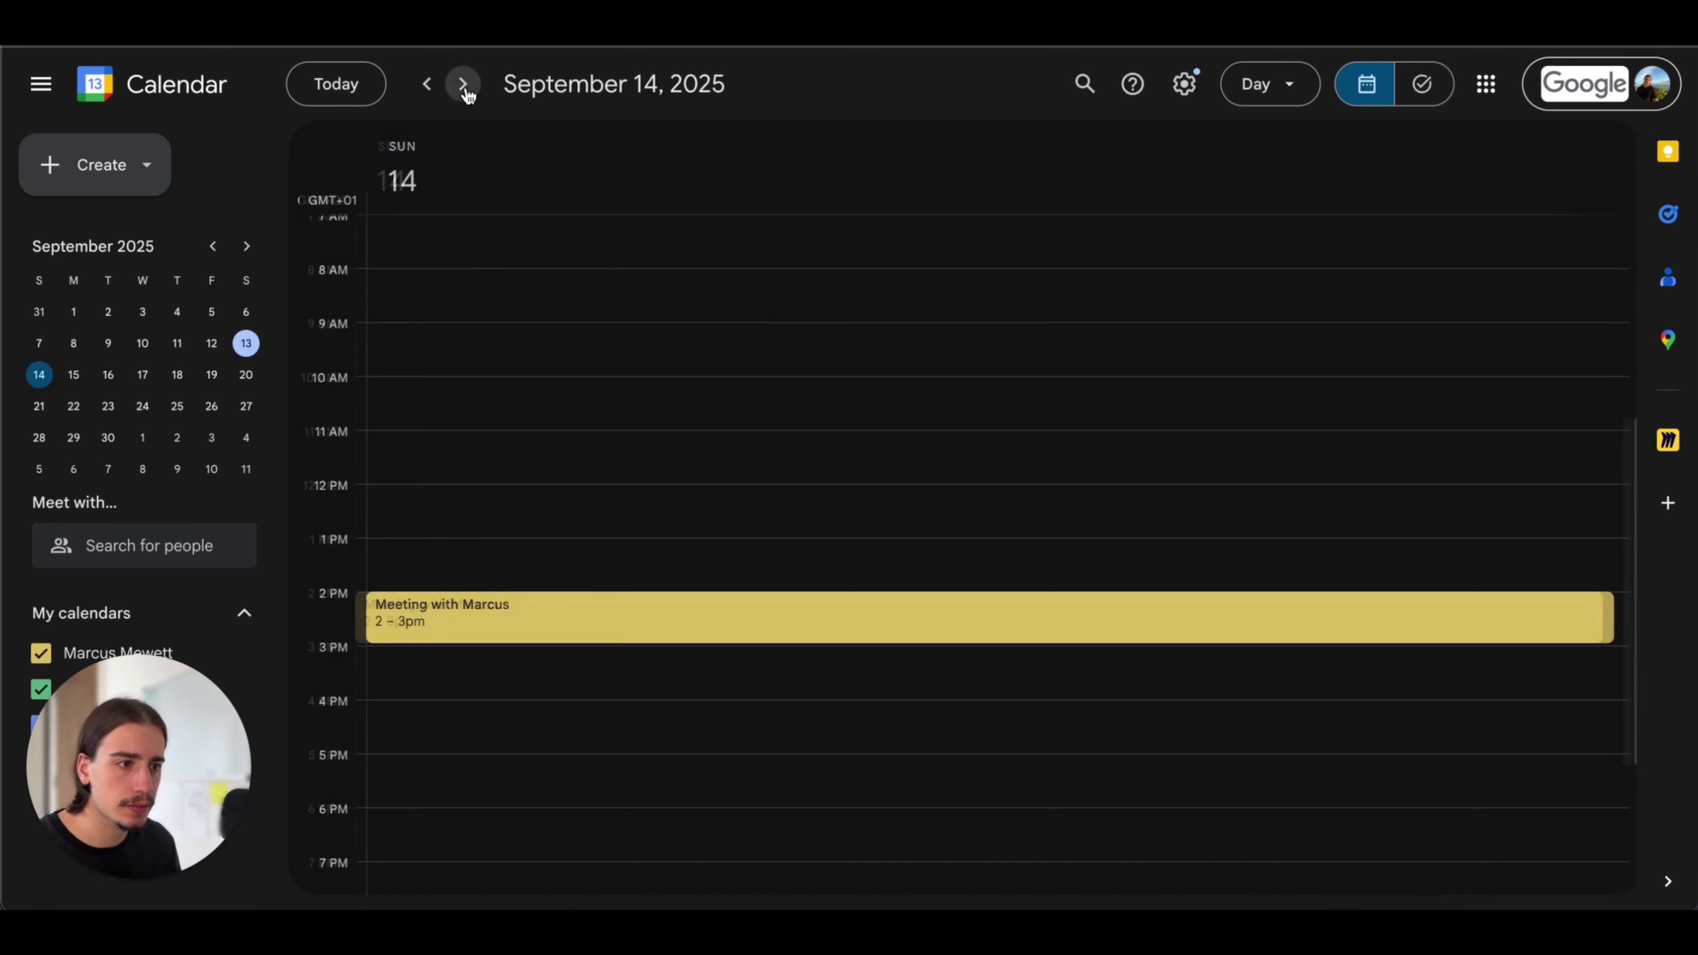
{"action": "left_click", "coordinate": [483, 607]}
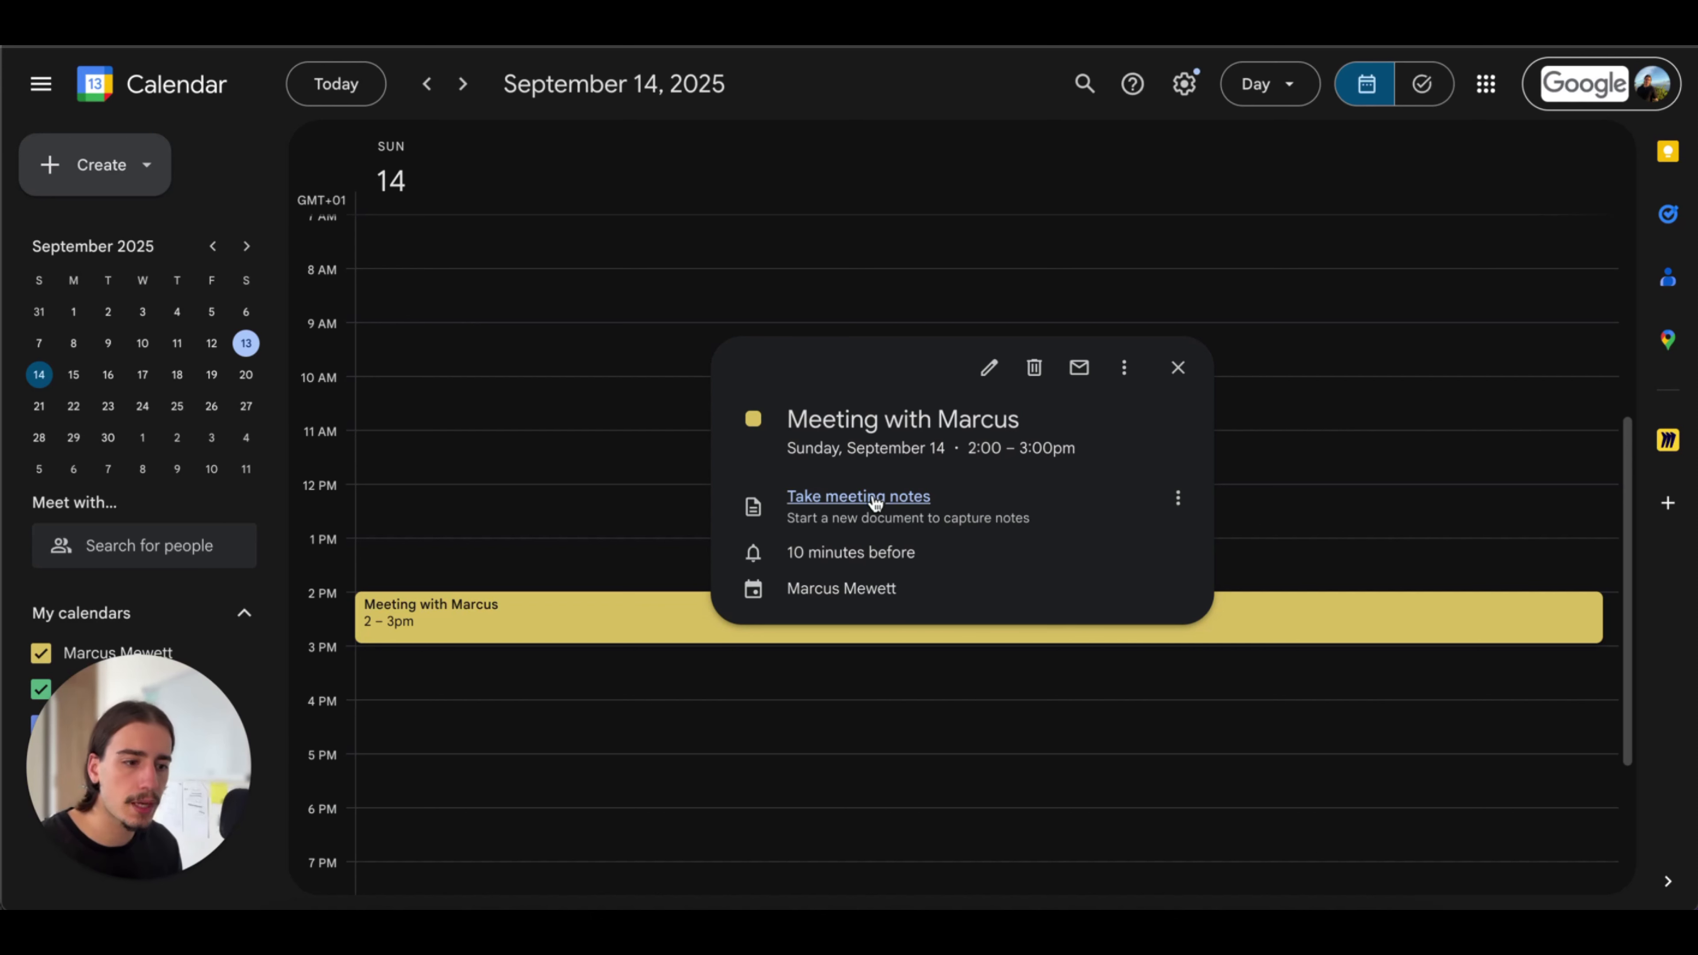
{"action": "left_click", "coordinate": [1177, 368]}
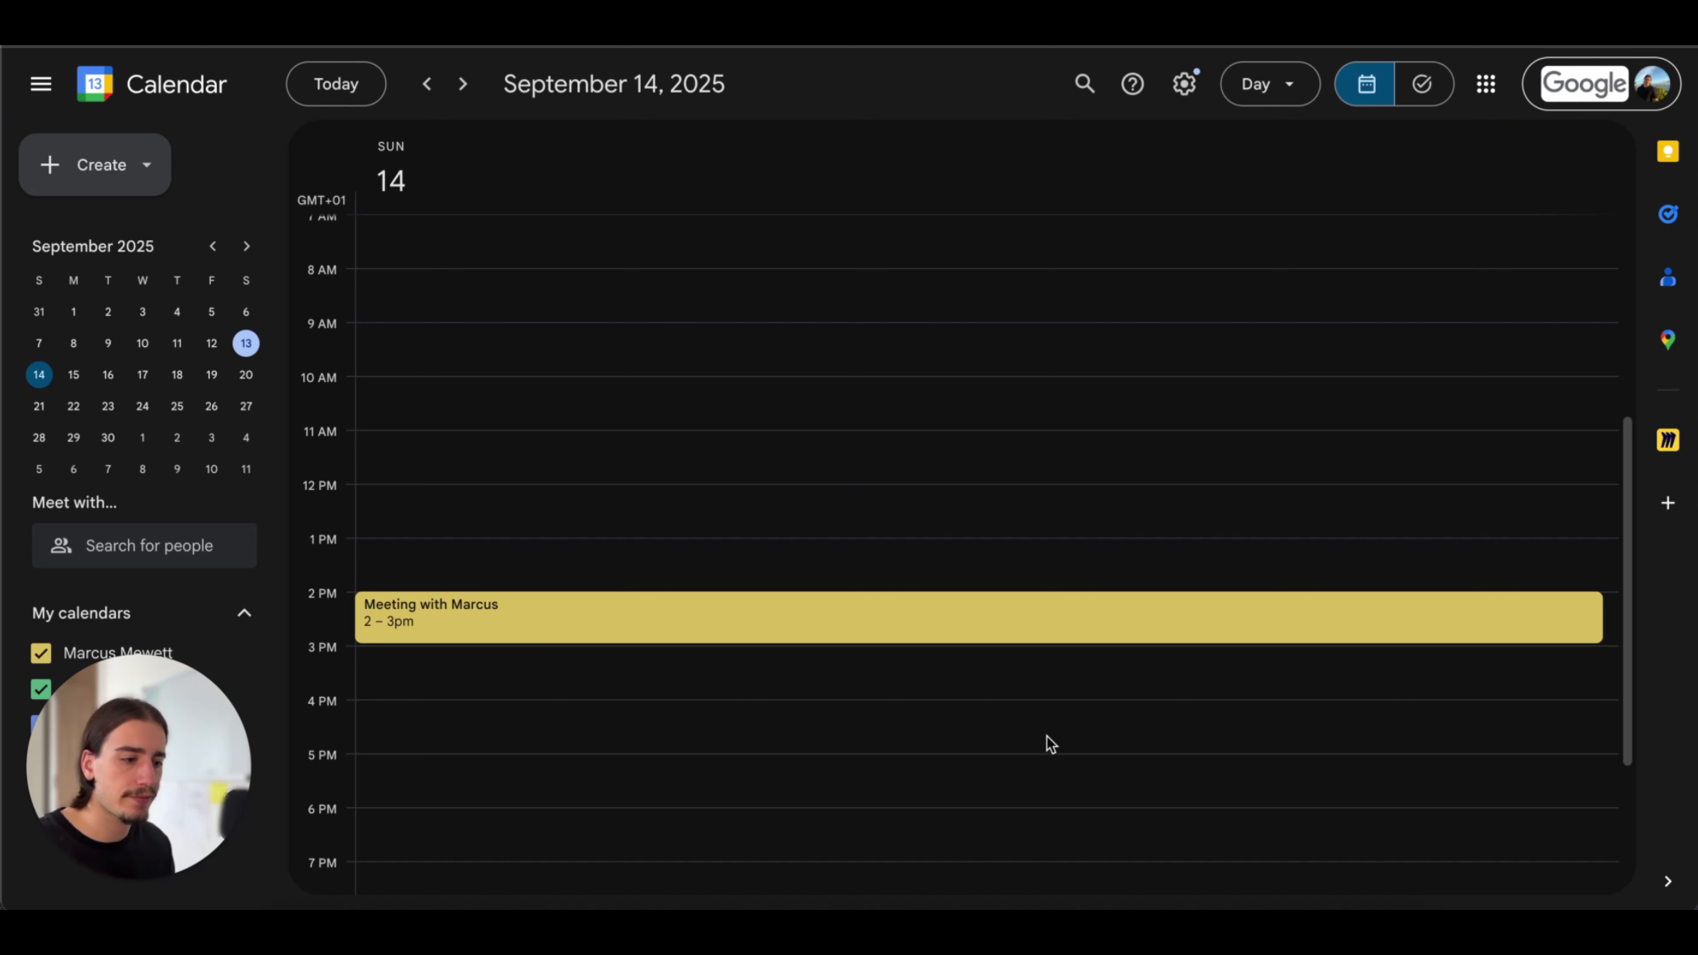
Switch to Telegram, send the bot a voice message to delete tomorrow's 2pm event, and return to Google Calendar to check that day
{"action": "left_click", "coordinate": [1080, 902]}
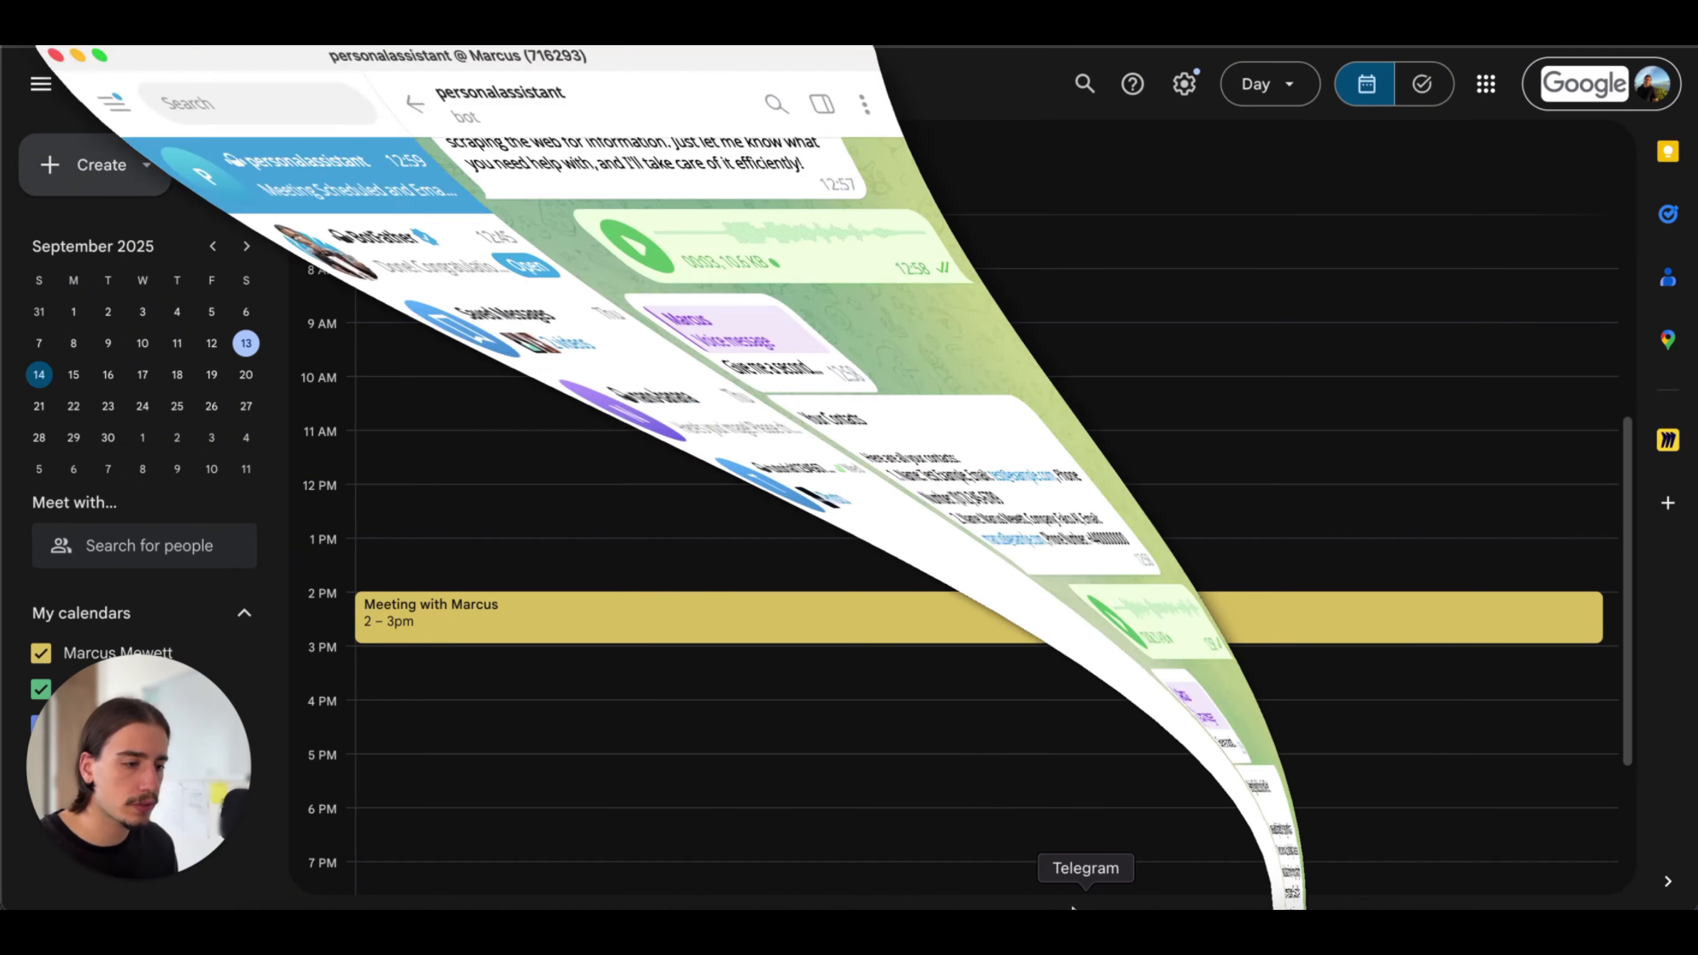
{"action": "left_click_drag", "start_coordinate": [833, 884], "coordinate": [837, 890]}
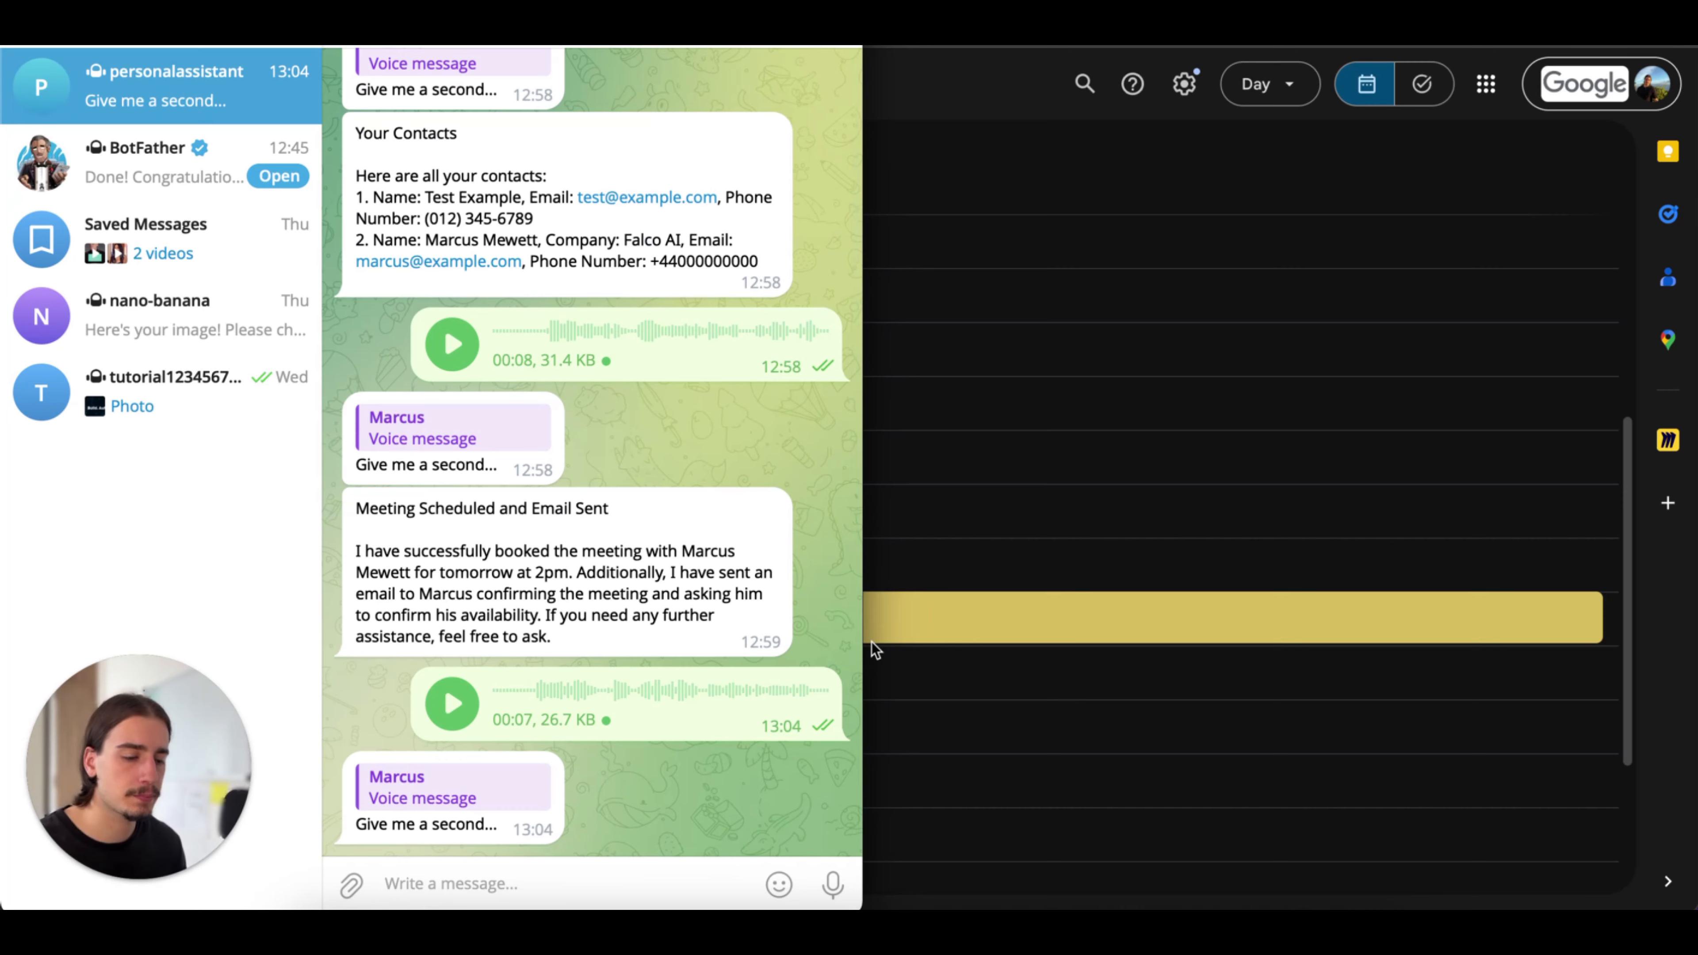
{"action": "left_click", "coordinate": [1156, 574]}
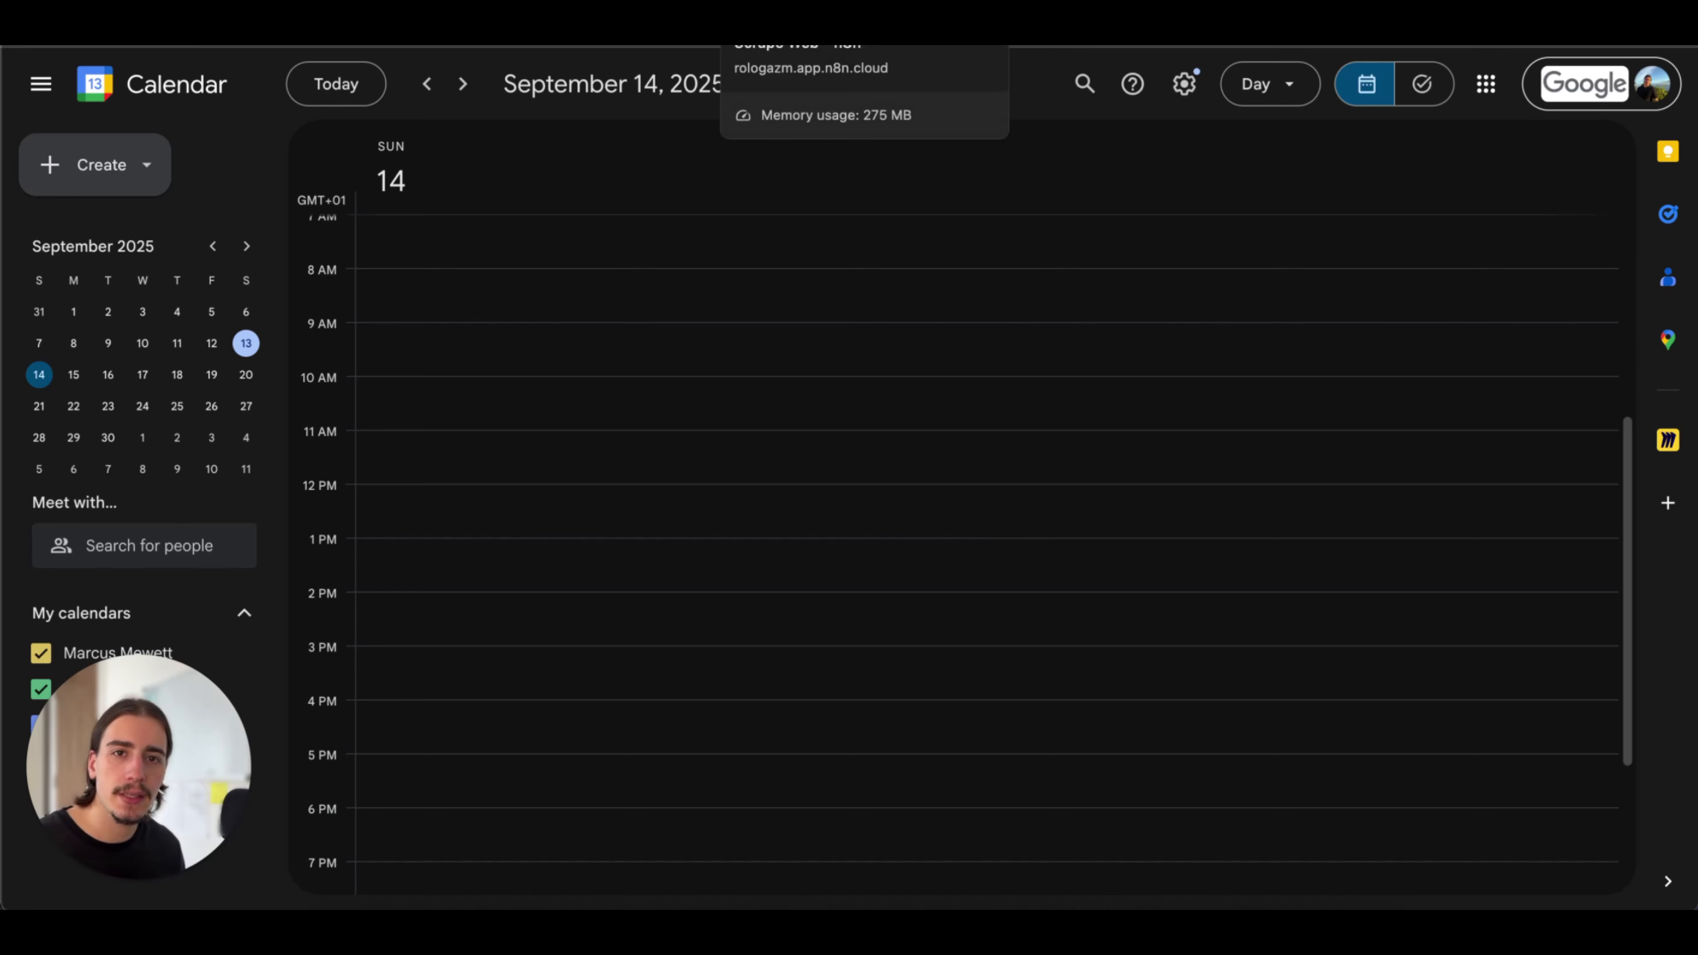
Switch to the Personal Assistant - Template workflow in n8n and examine the scrape_web tool's place among the AI Agent's tools
{"action": "left_click", "coordinate": [802, 24]}
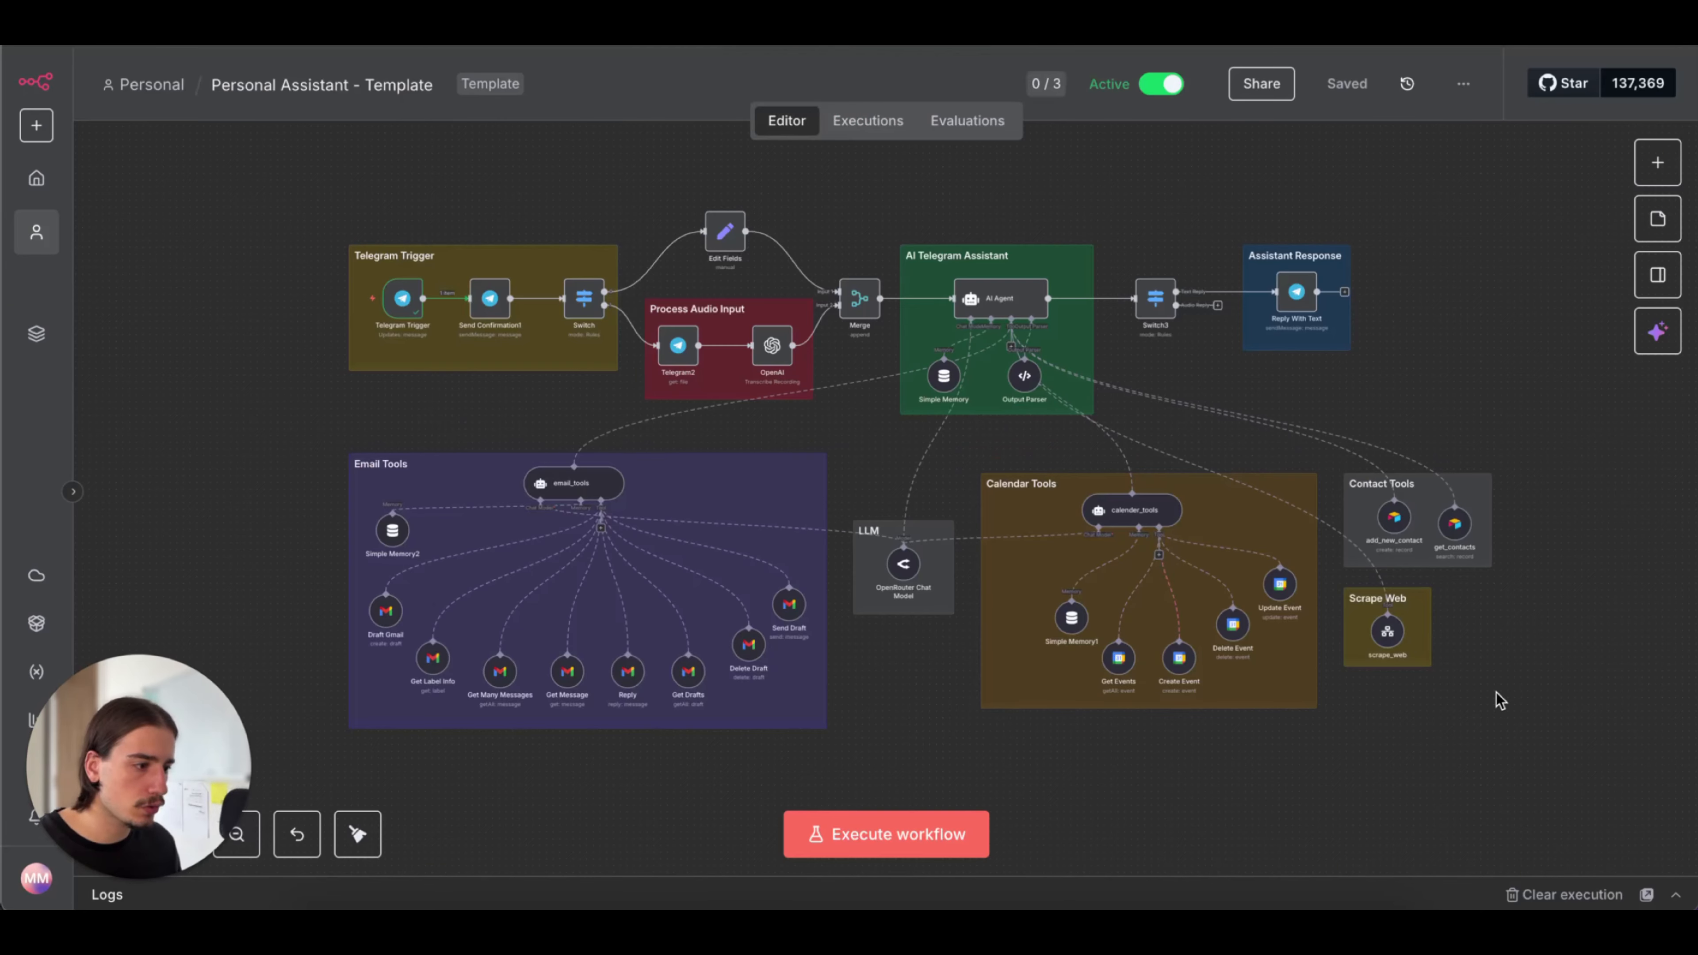
{"action": "scroll", "coordinate": [1409, 632], "scroll_direction": "up", "scroll_amount": 5}
{"action": "scroll", "coordinate": [1403, 589], "scroll_direction": "down", "scroll_amount": 5}
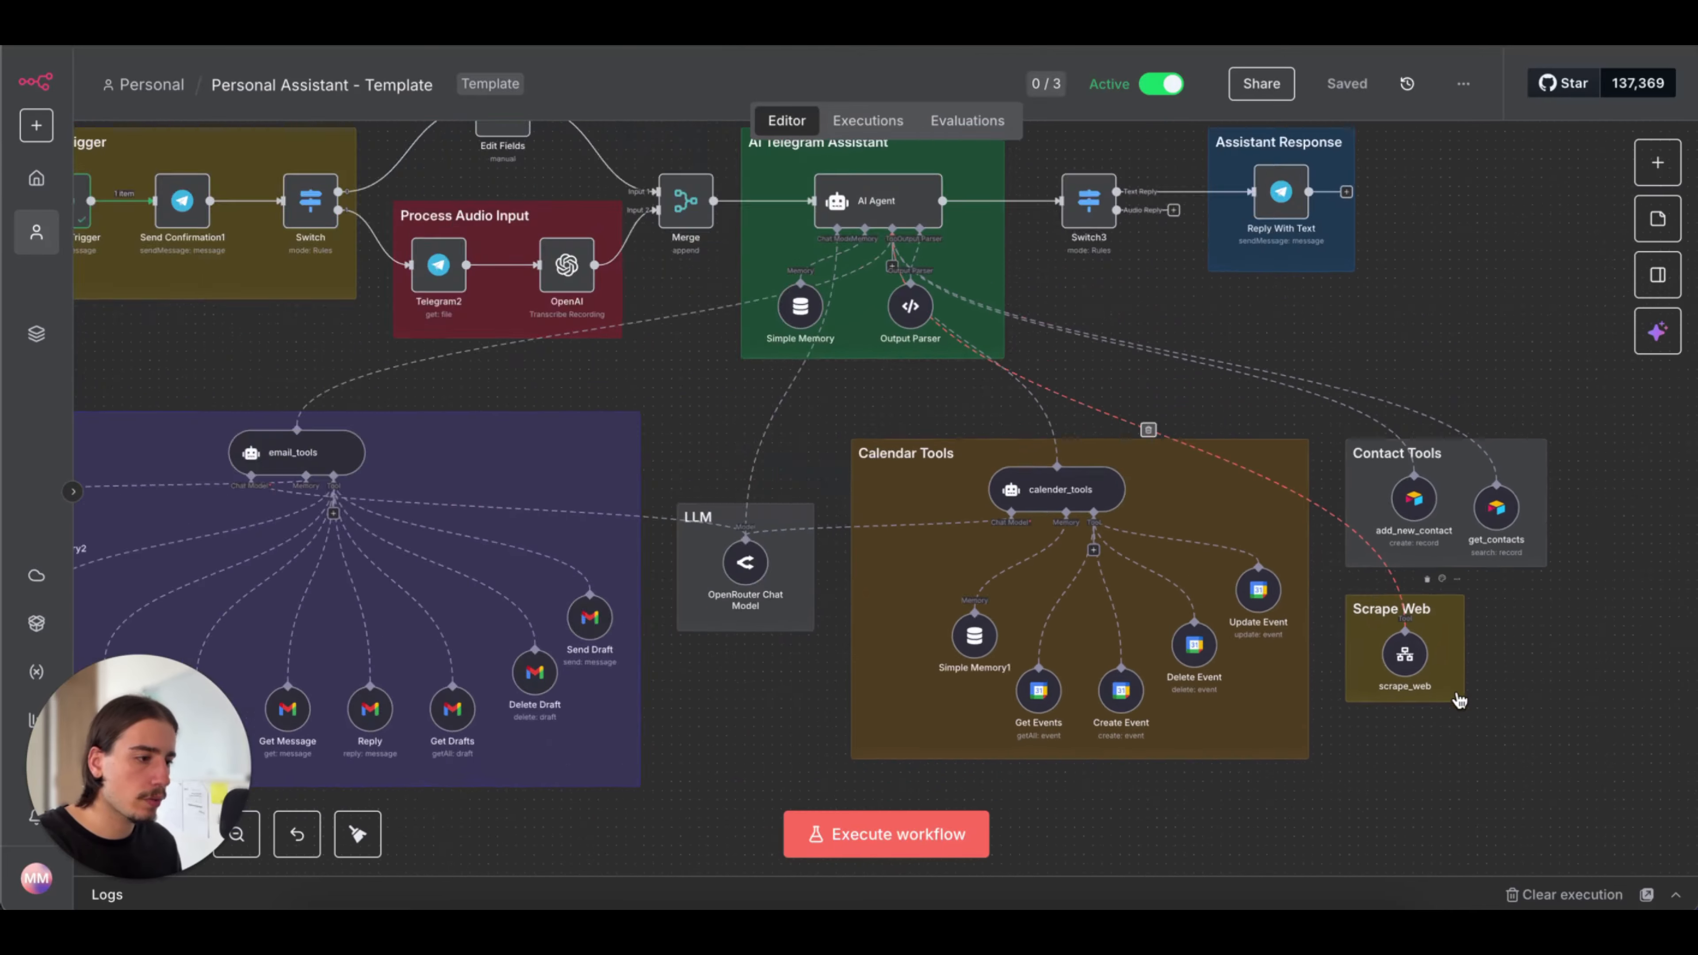
{"action": "scroll", "coordinate": [1448, 432], "scroll_direction": "down", "scroll_amount": 1}
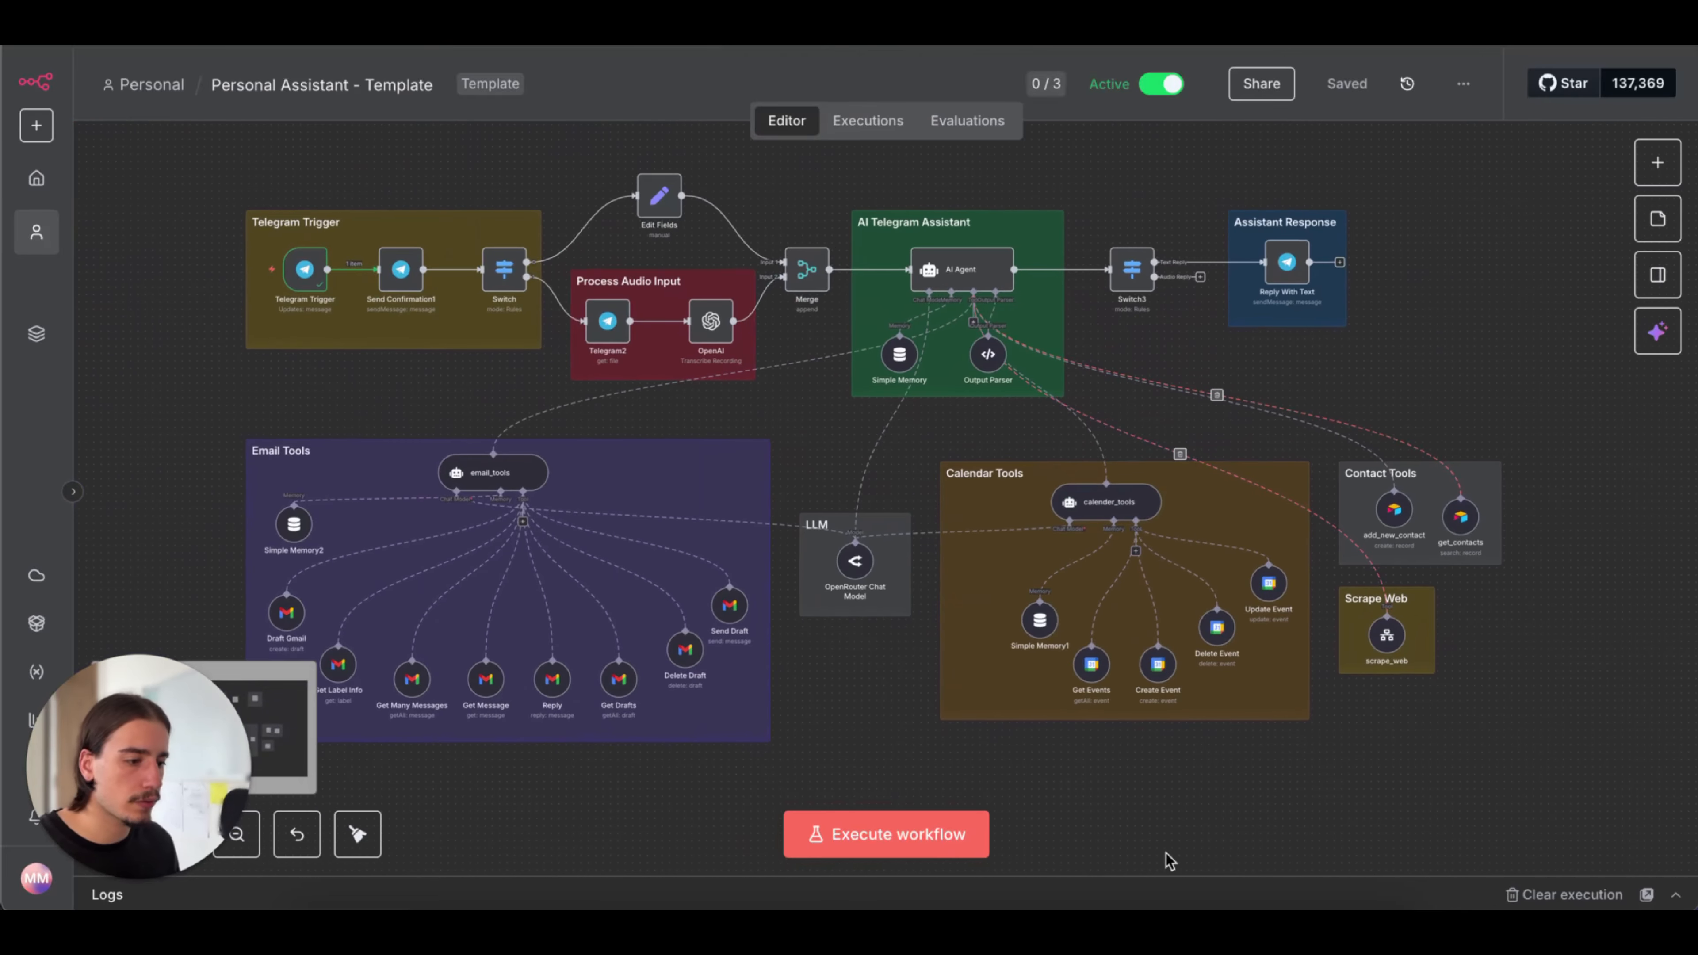
Switch to Telegram, send the bot a voice message asking for the best places to eat in Manchester, and return to the n8n workflow
{"action": "left_click", "coordinate": [1097, 899]}
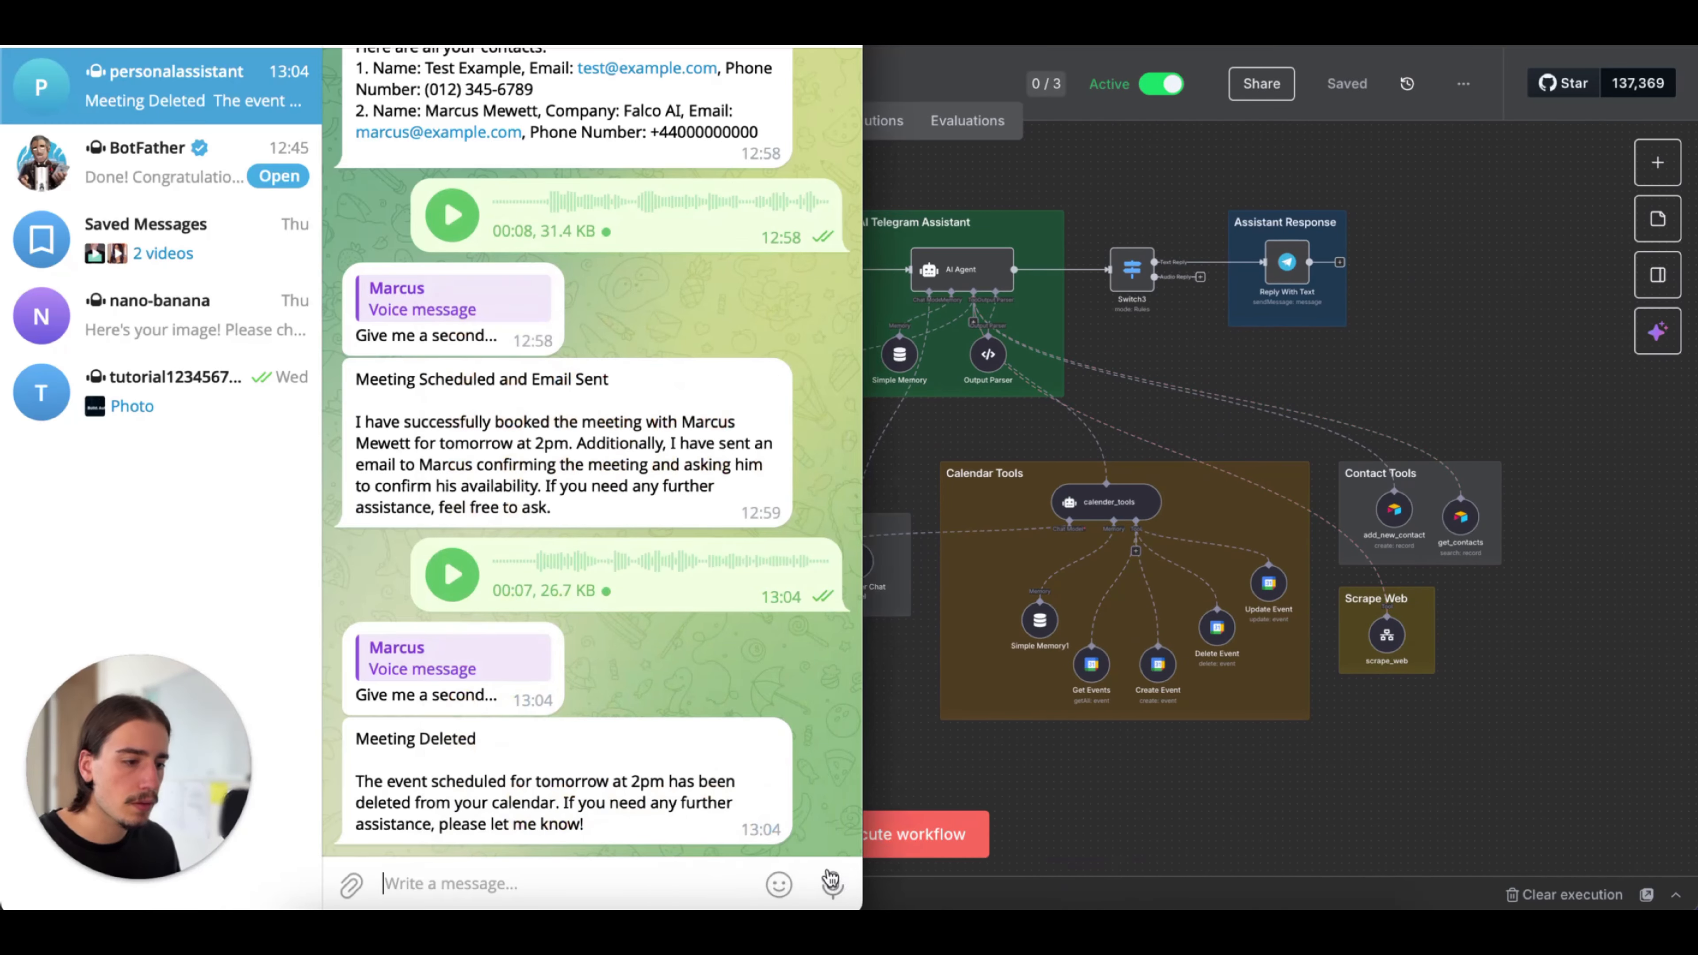
{"action": "left_click_drag", "start_coordinate": [832, 885], "coordinate": [832, 885]}
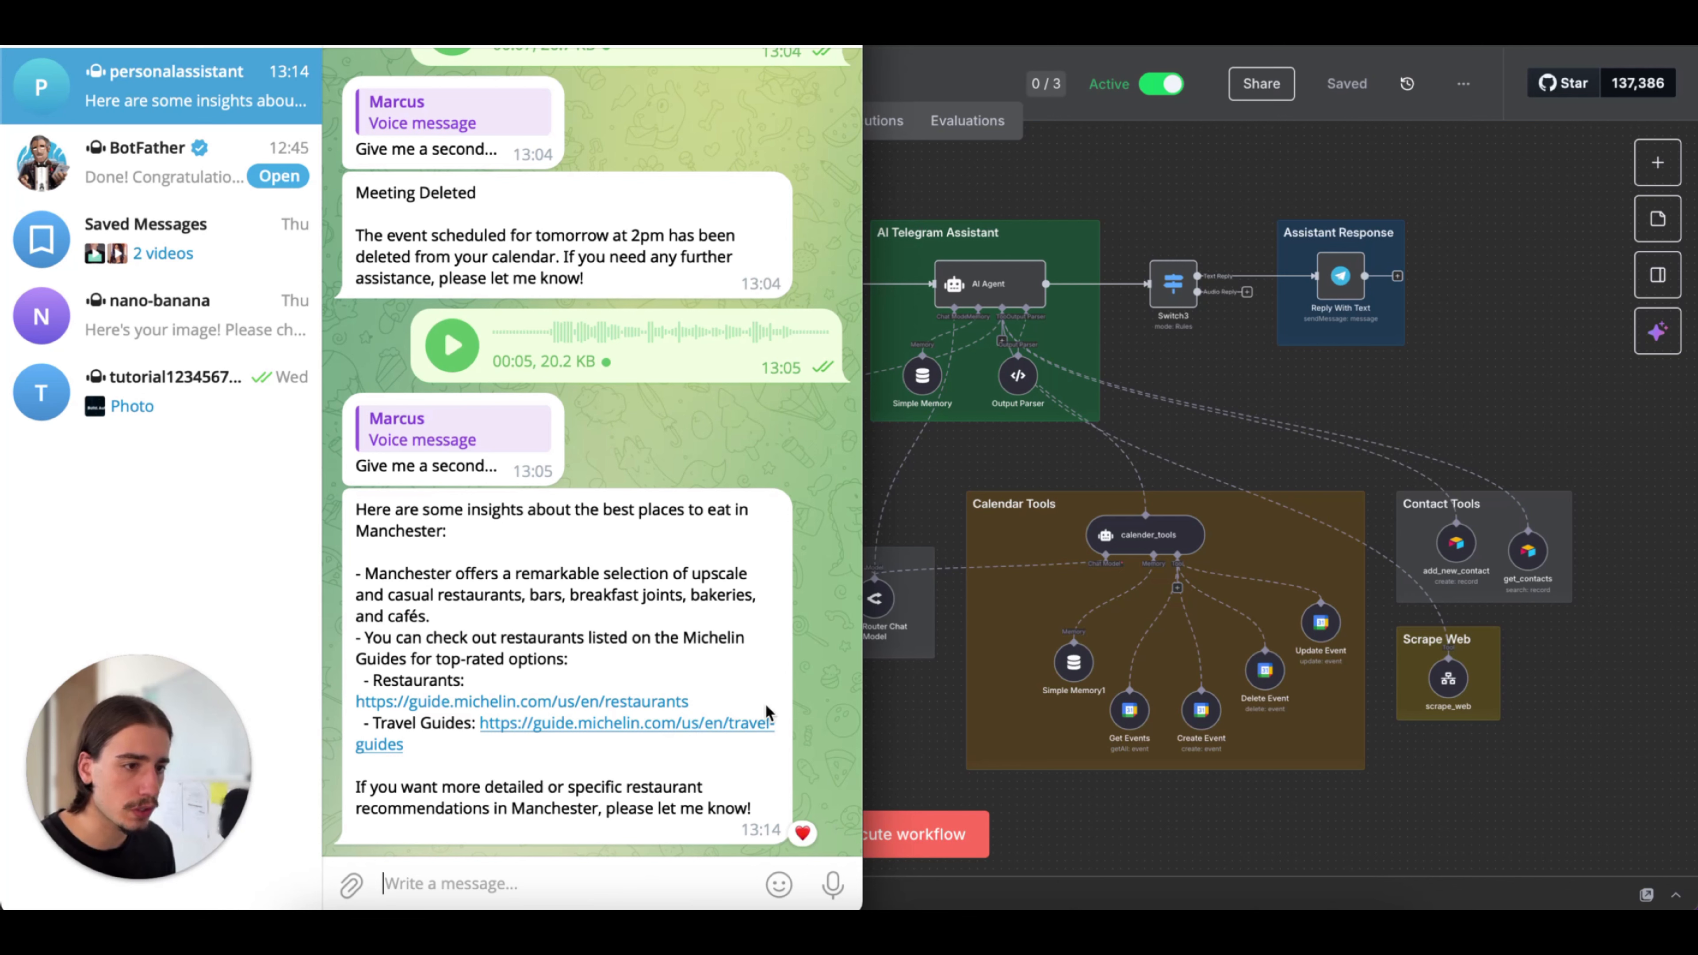
{"action": "left_click", "coordinate": [1347, 397]}
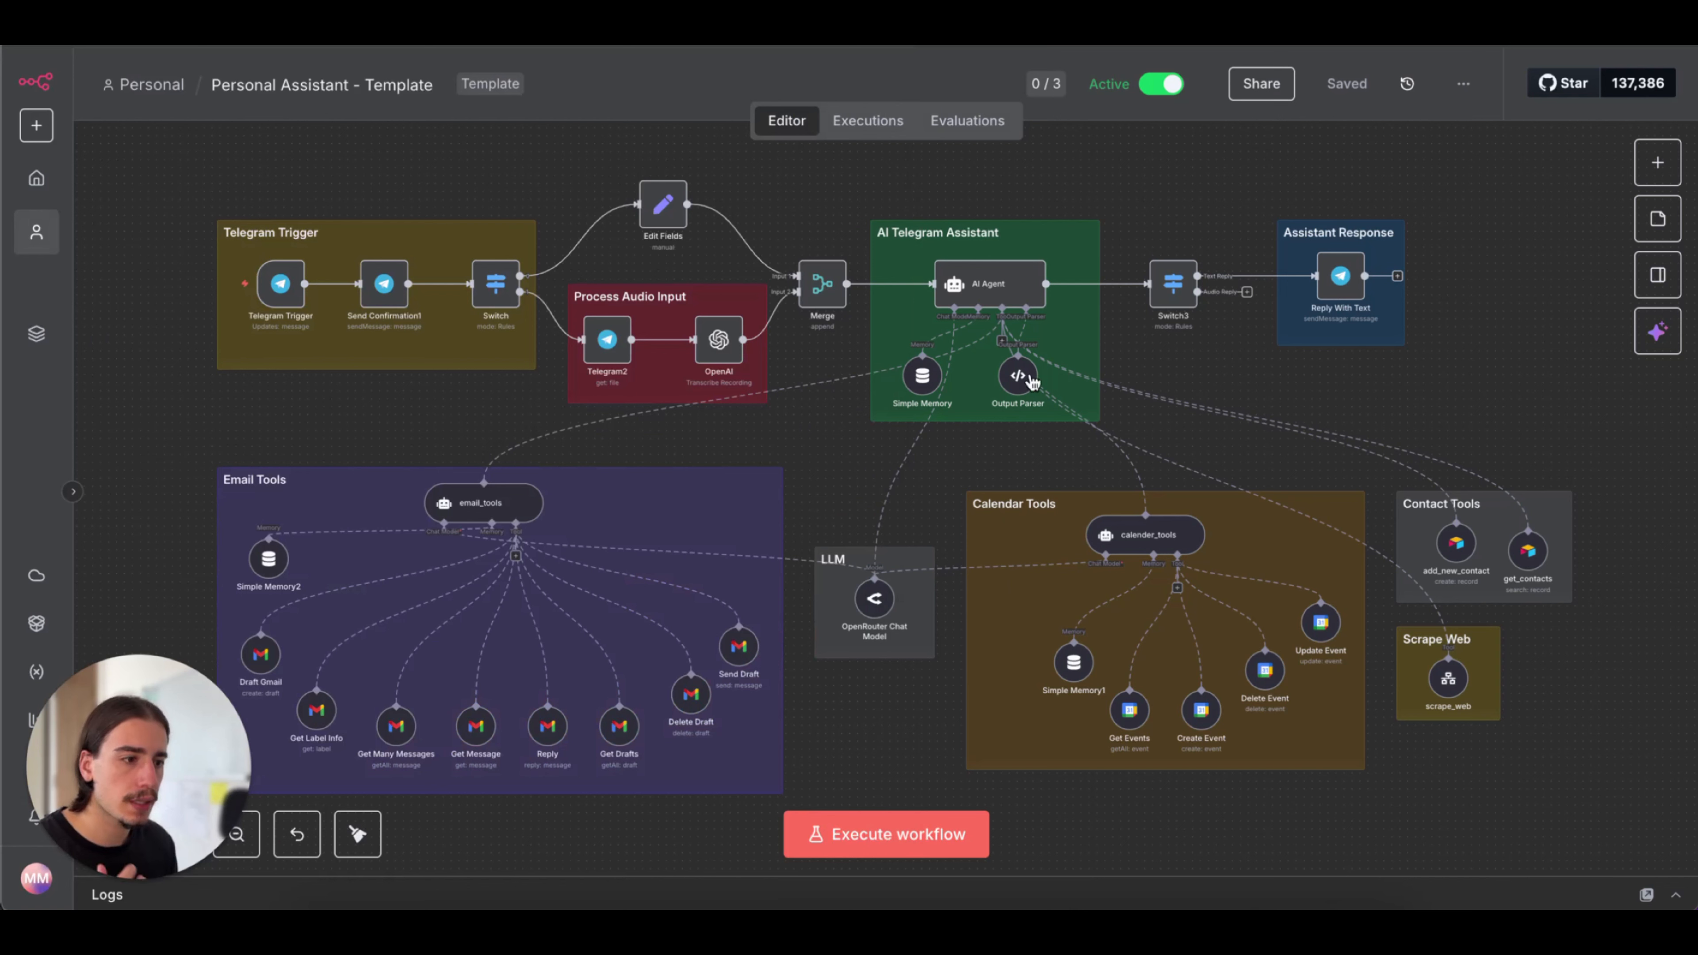